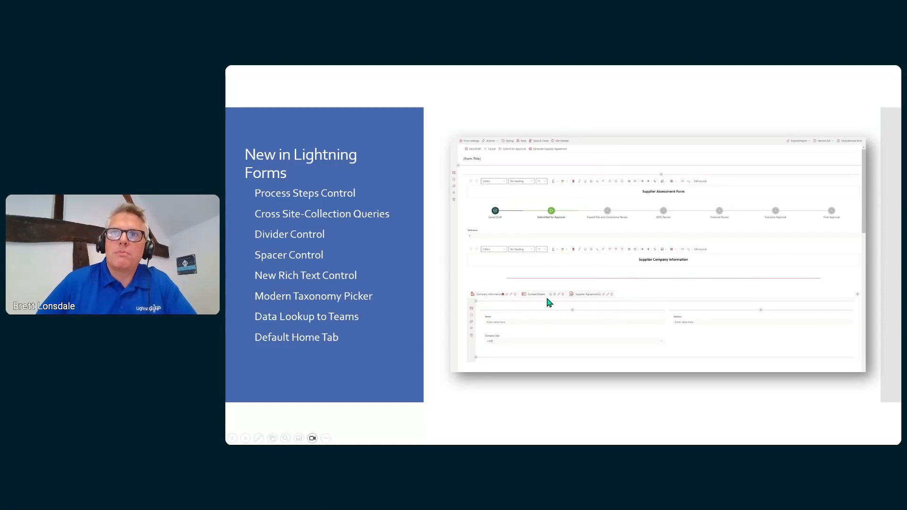
Advance to the Demonstration slide, then switch over to the SharePoint Suppliers site.
left_click(522, 321)
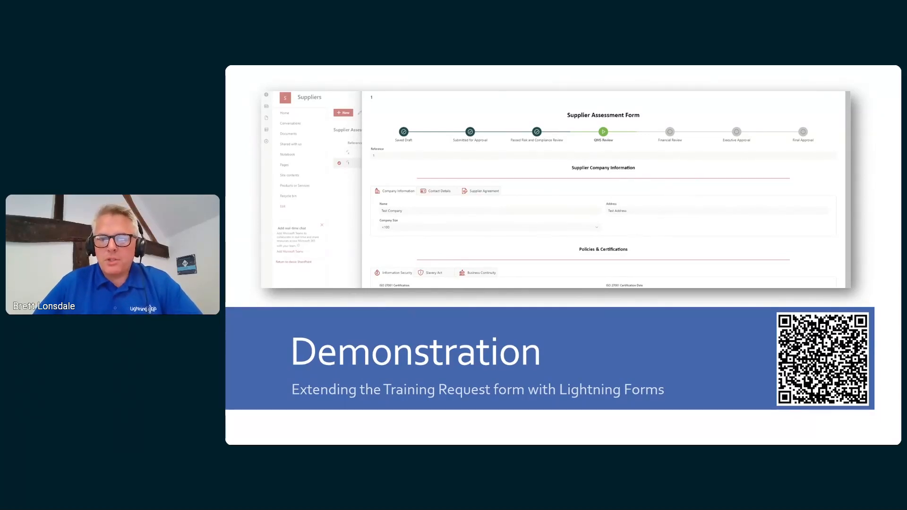
key("alt+Tab")
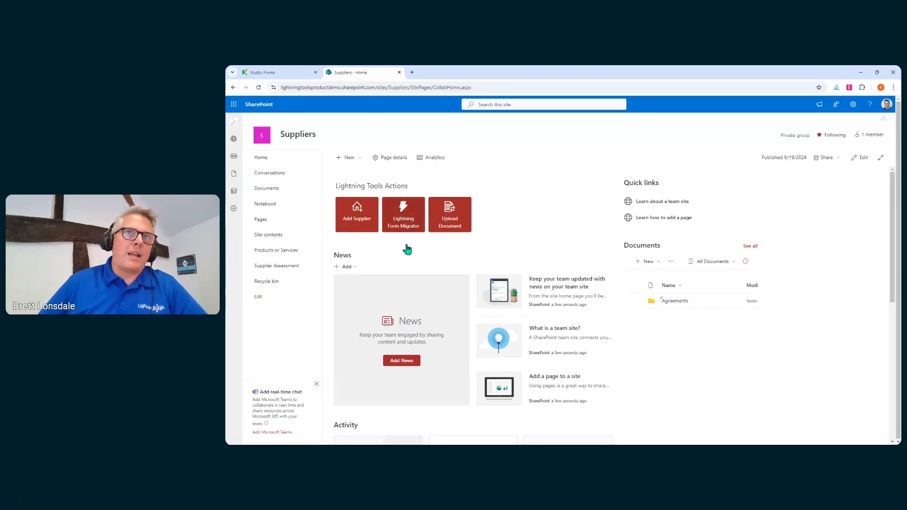
Start a blank Supplier Assessment Form entry via Add Supplier on the Suppliers home page.
left_click(367, 217)
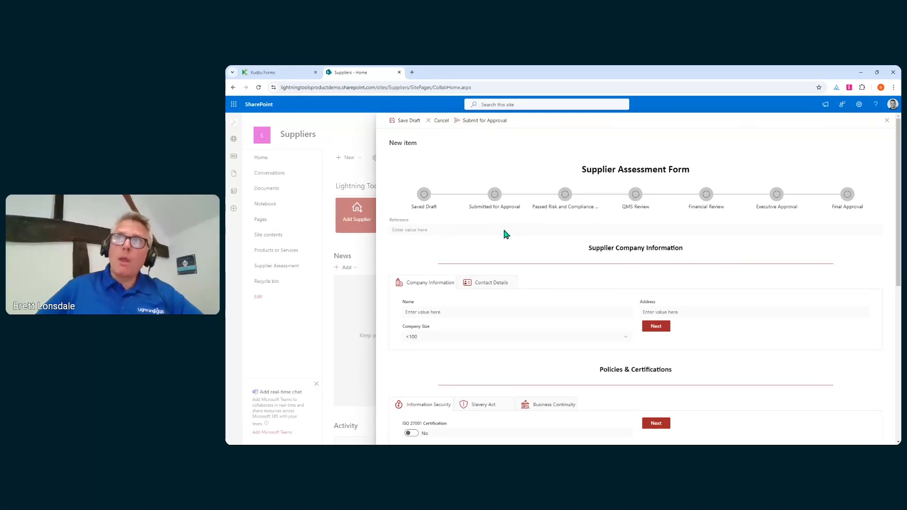
Enter 'Lightning Tools Training' as the supplier name.
triple_click(427, 231)
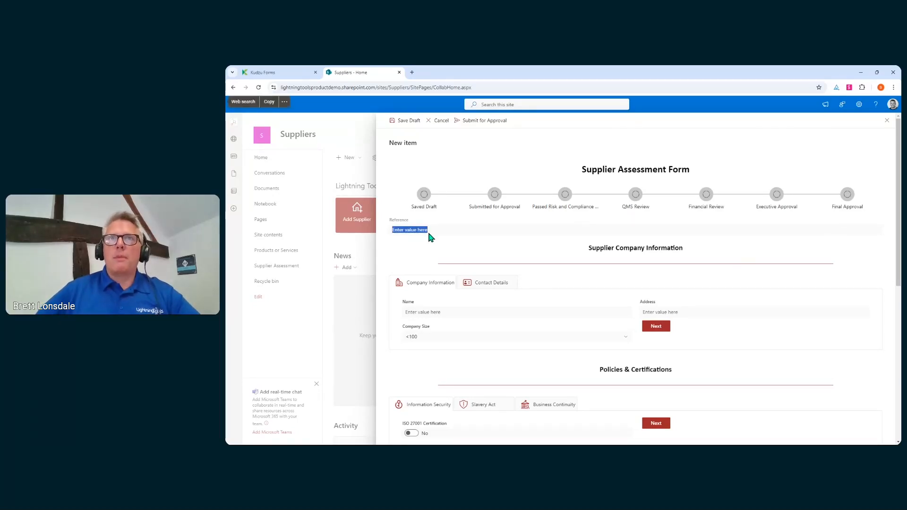
left_click(481, 247)
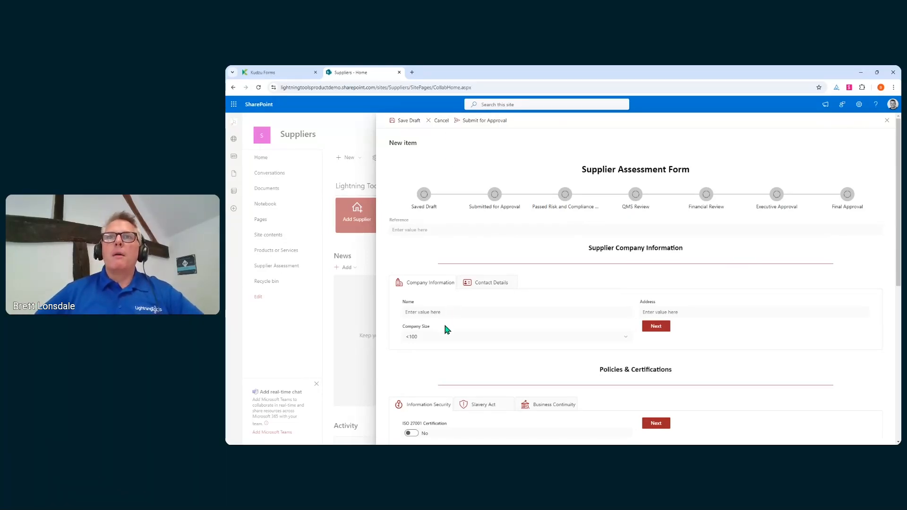
scroll(540, 326, "down", 1)
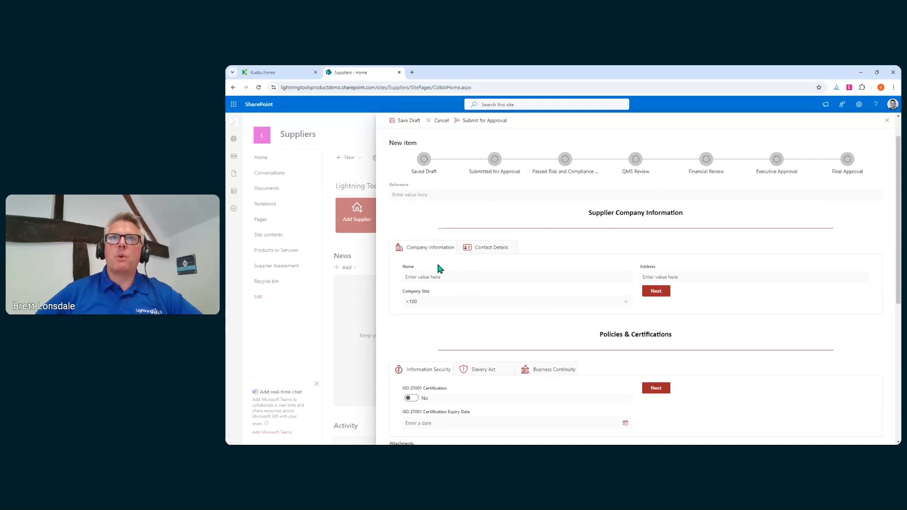
left_click(537, 278)
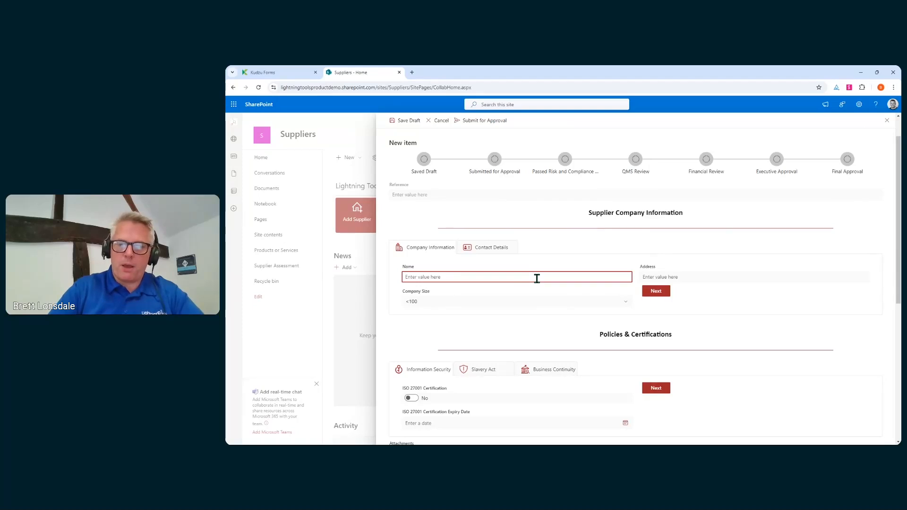
type("Lightning")
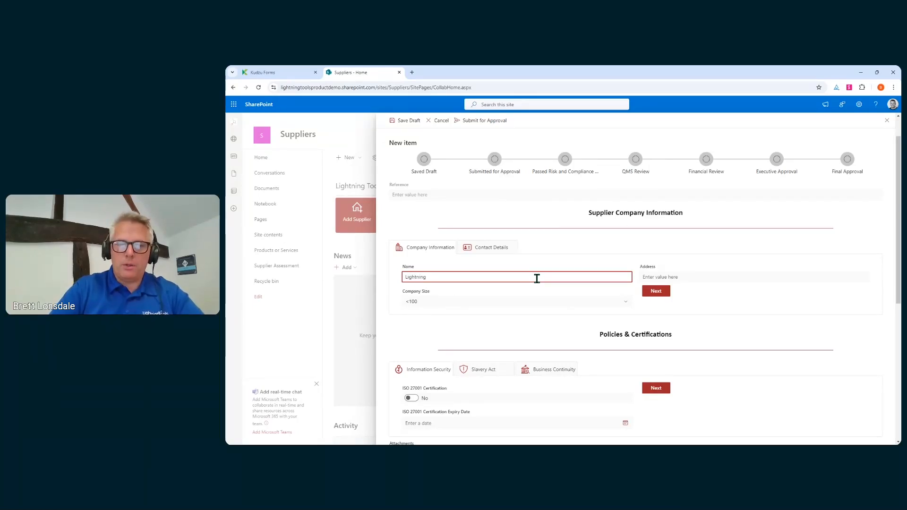
type(" Tools T")
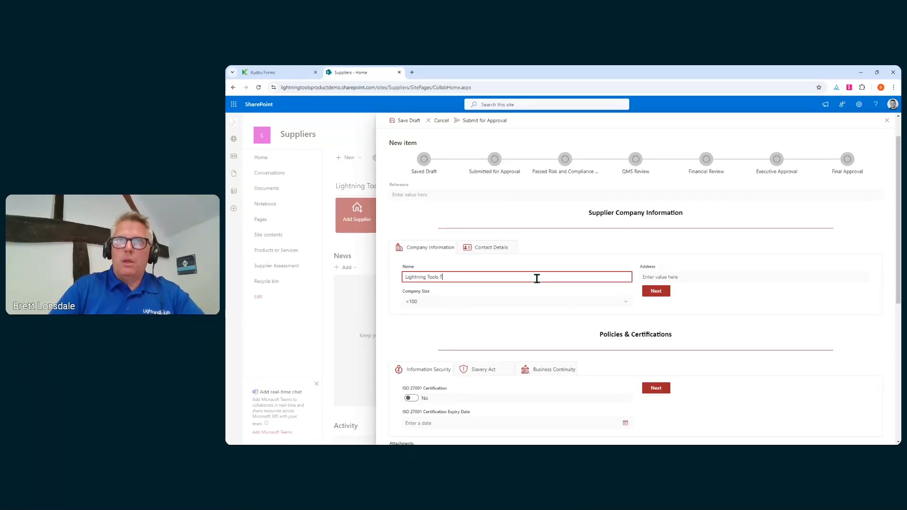
type("raining")
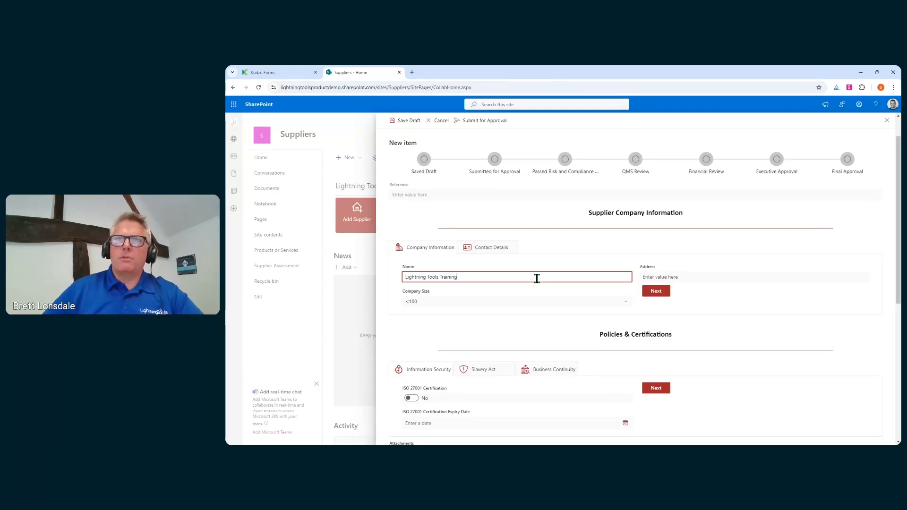
Fill in the supplier's address, keep company size <100, and show the Contact Details tab.
left_click(693, 275)
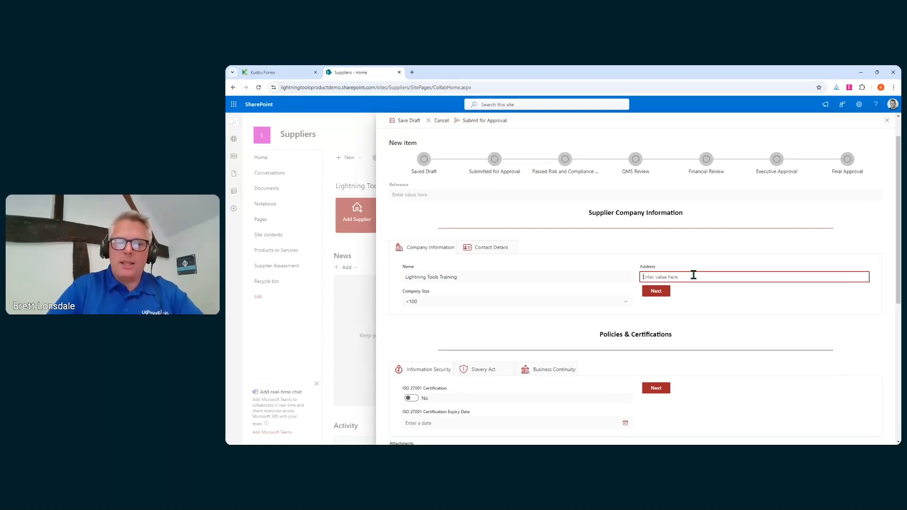
type("Statu")
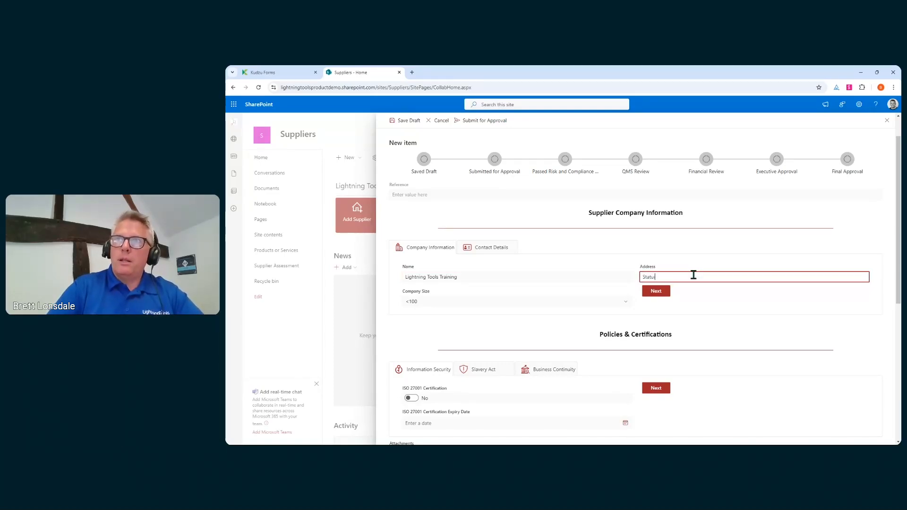
key("BackSpace")
type("ion Roa")
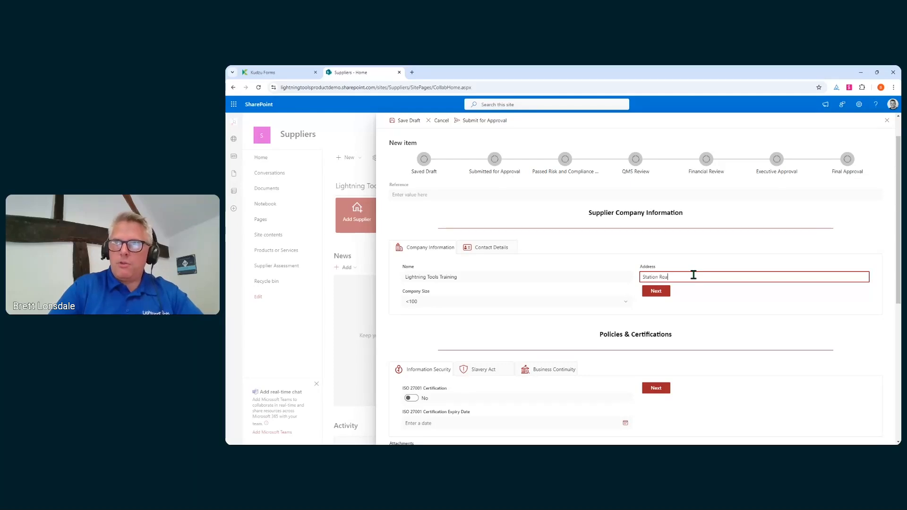
type("d Lutterworth")
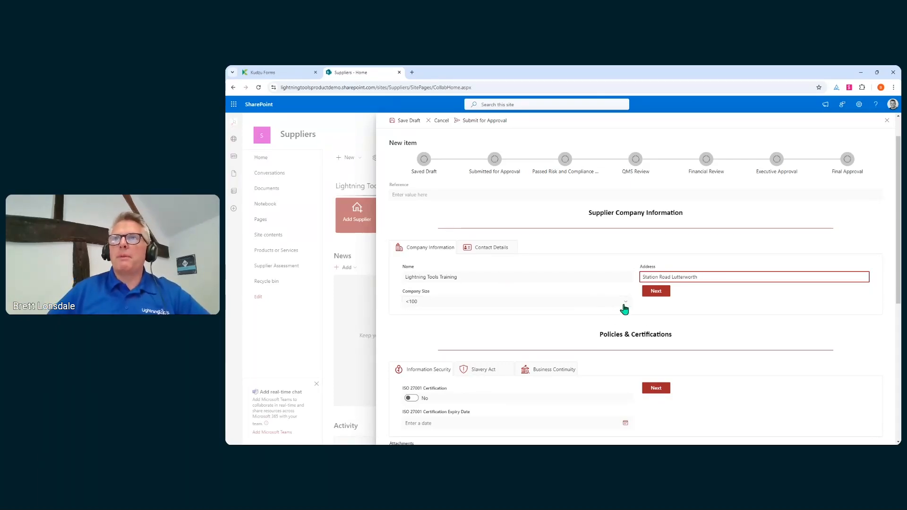
left_click(623, 306)
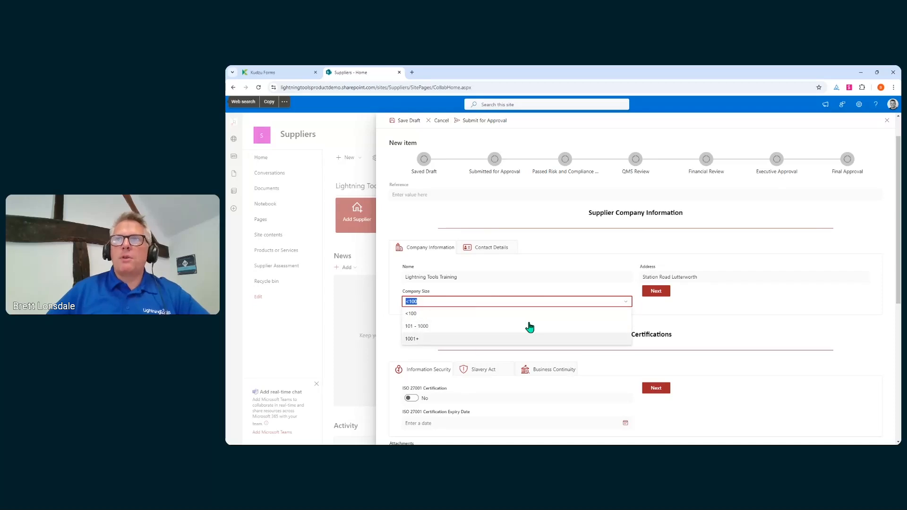
left_click(626, 304)
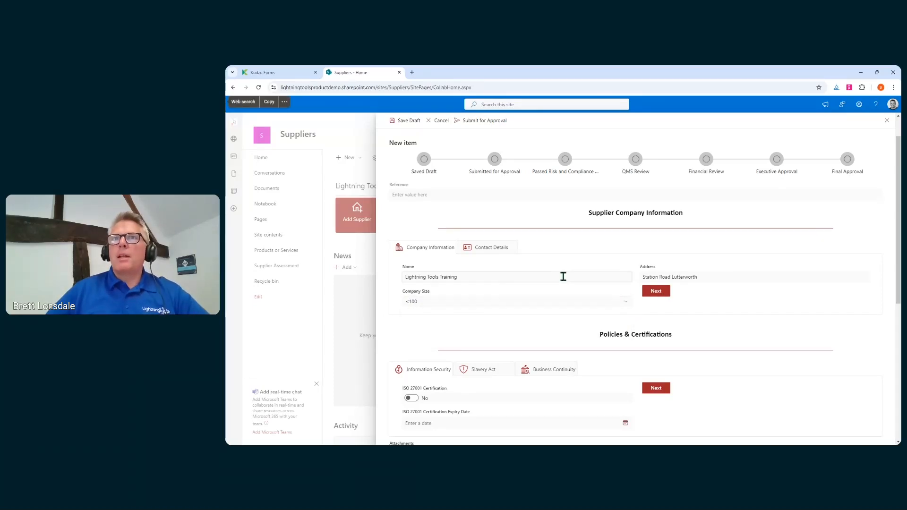
left_click(487, 254)
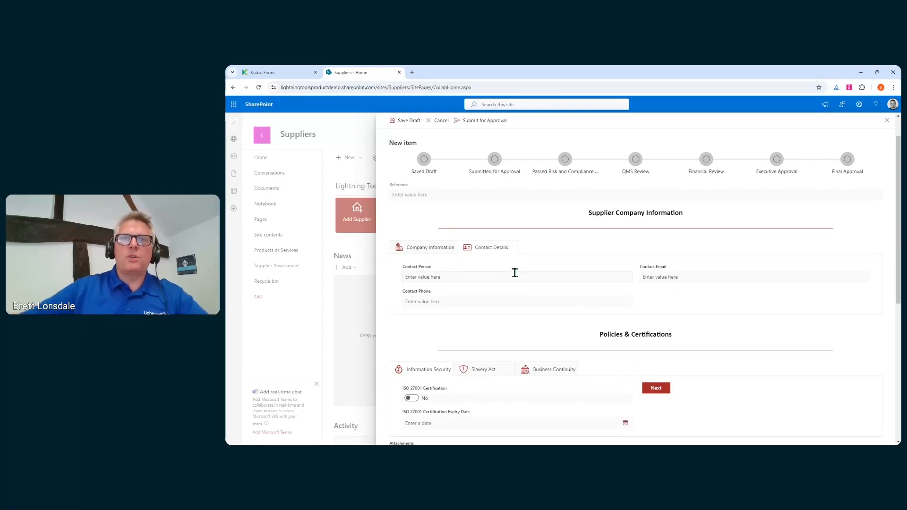
Fill in the contact person's name, the contact e-mail address and the contact phone number.
scroll(515, 273, "up", 1)
scroll(506, 298, "down", 1)
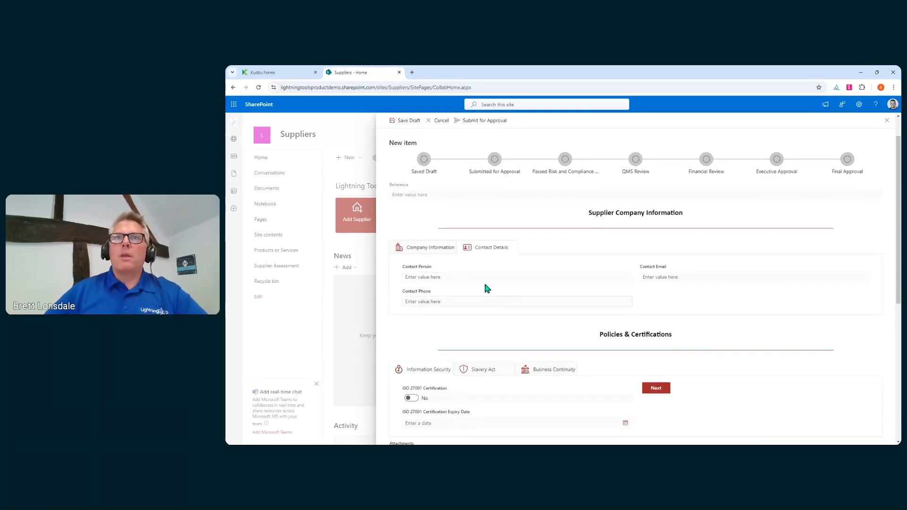
left_click(484, 277)
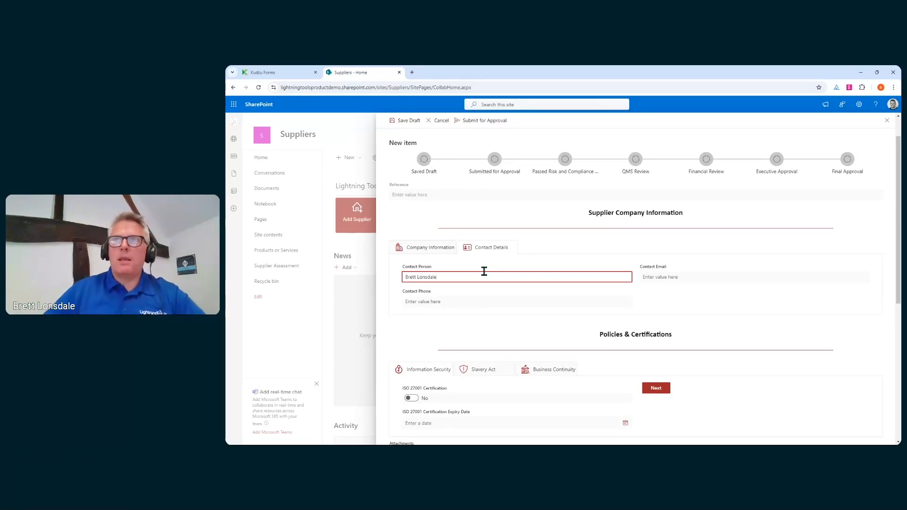
left_click(642, 277)
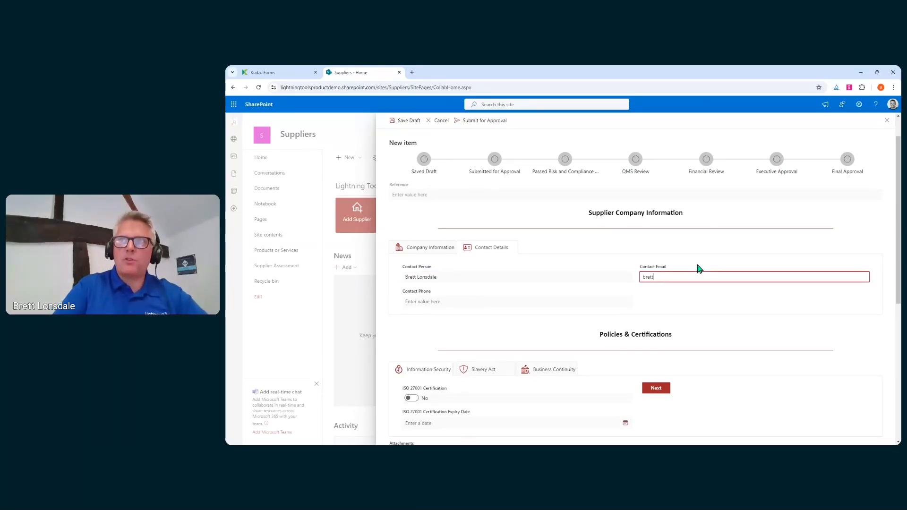
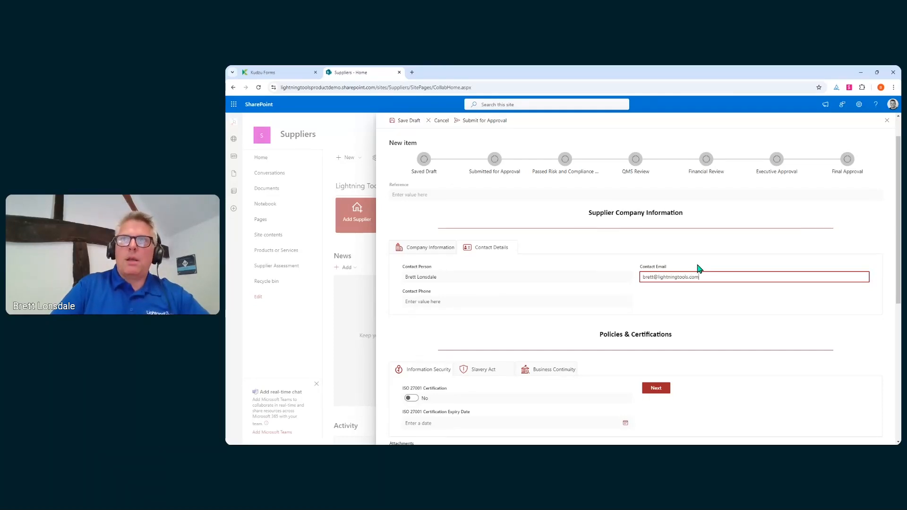
left_click(551, 296)
type("1234567")
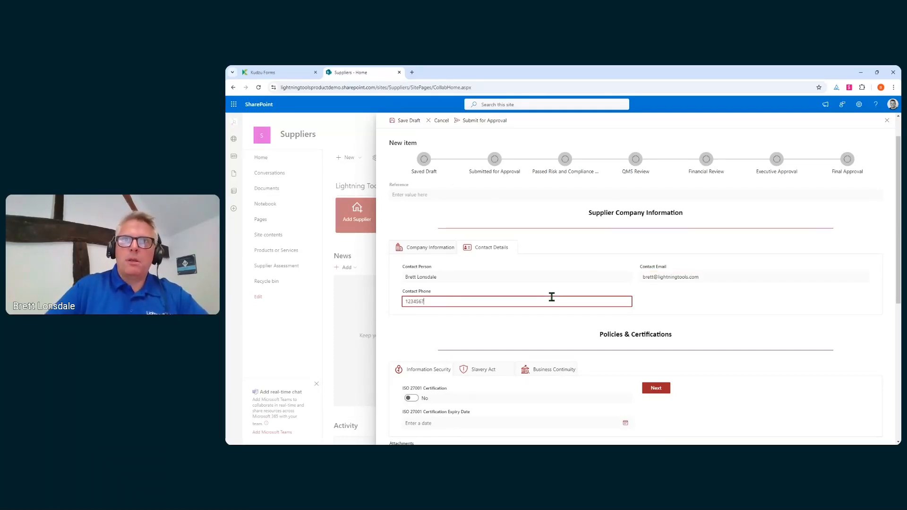
left_click(801, 323)
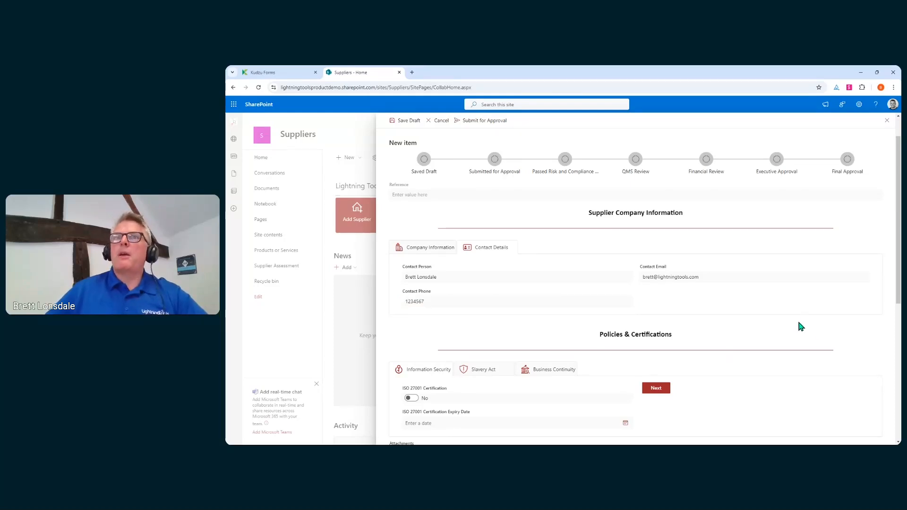
scroll(638, 267, "down", 3)
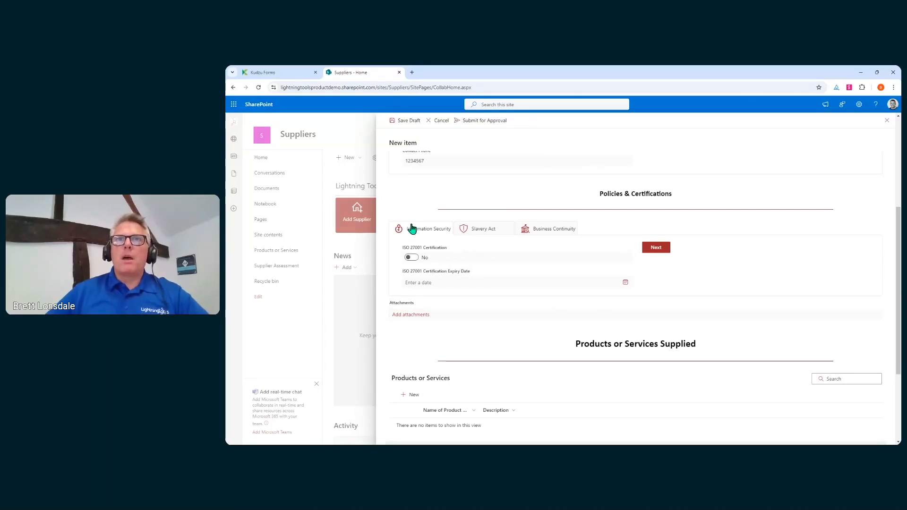
Leave ISO 27001 at no, with certification date 9/19/2024 and expiry date 9/26/2024.
left_click(414, 258)
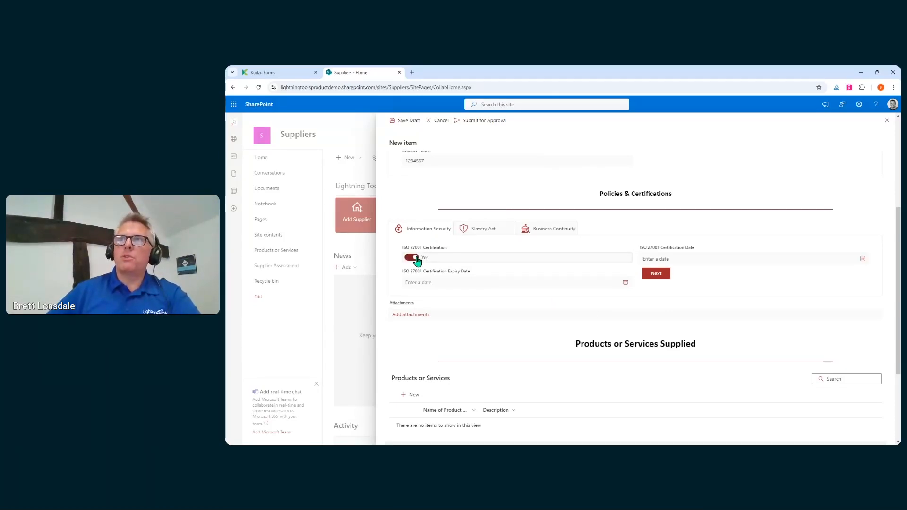
left_click(416, 258)
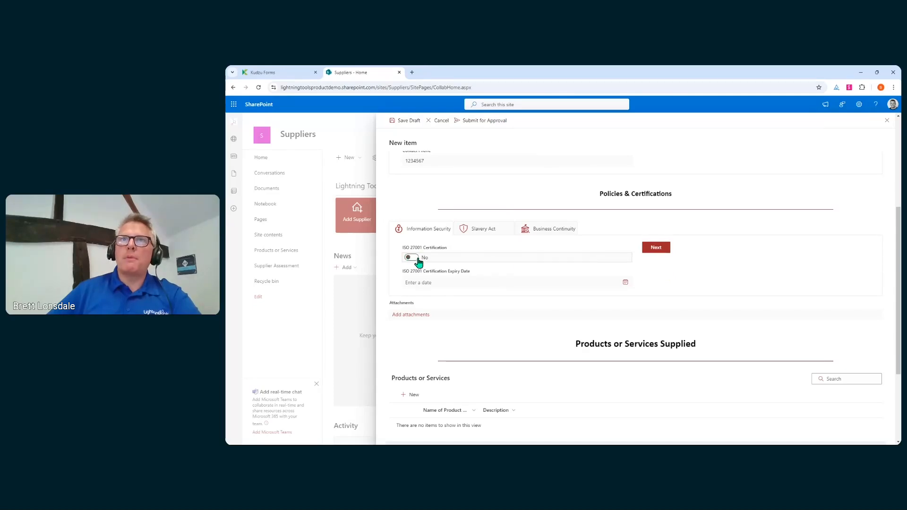
left_click(726, 258)
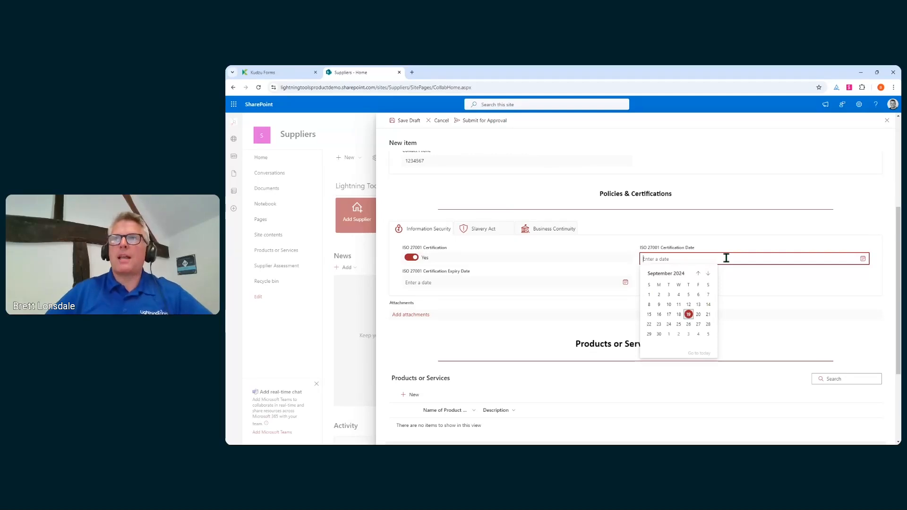
left_click(688, 314)
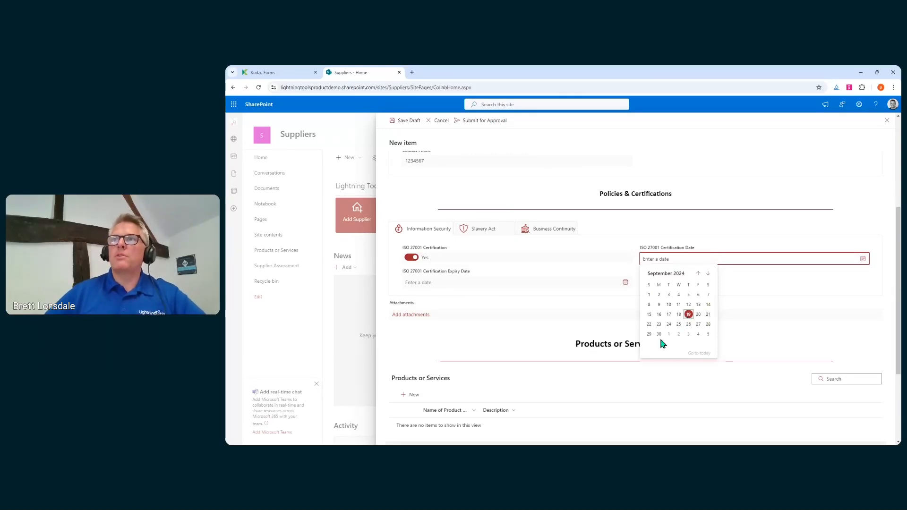
left_click(493, 284)
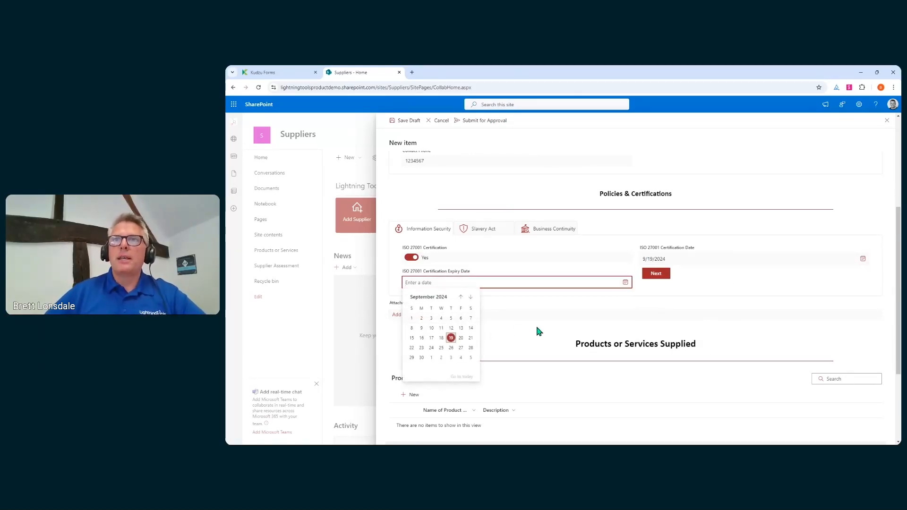
left_click(451, 348)
Mark the supplier as Slavery Act compliant on the next policy tab.
left_click(655, 273)
scroll(635, 281, "down", 3)
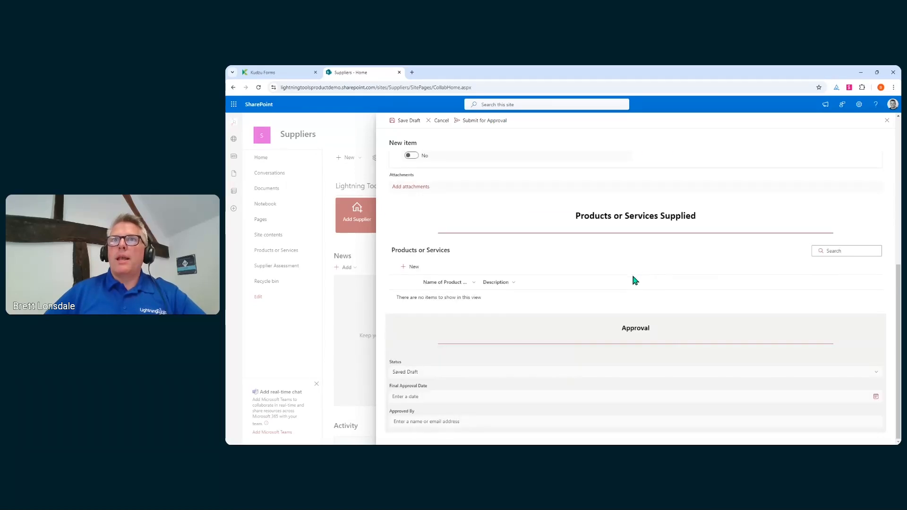
scroll(634, 280, "up", 5)
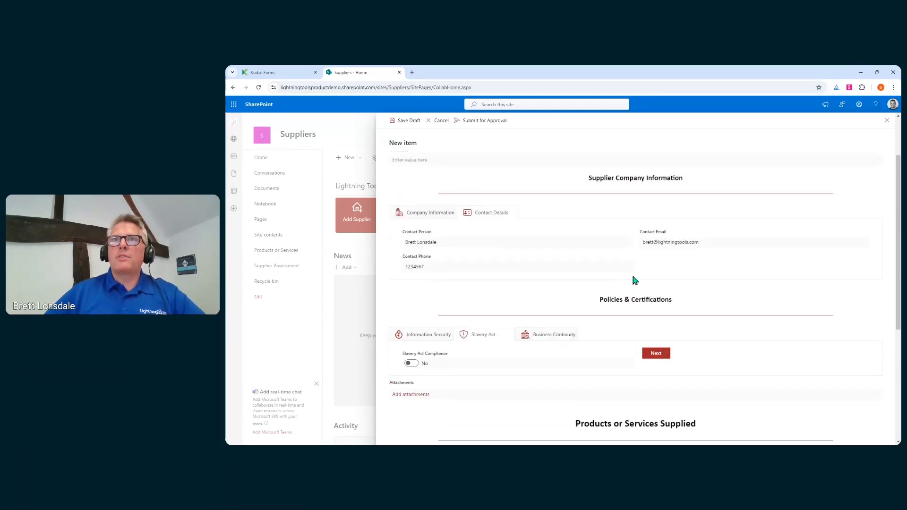
left_click(413, 367)
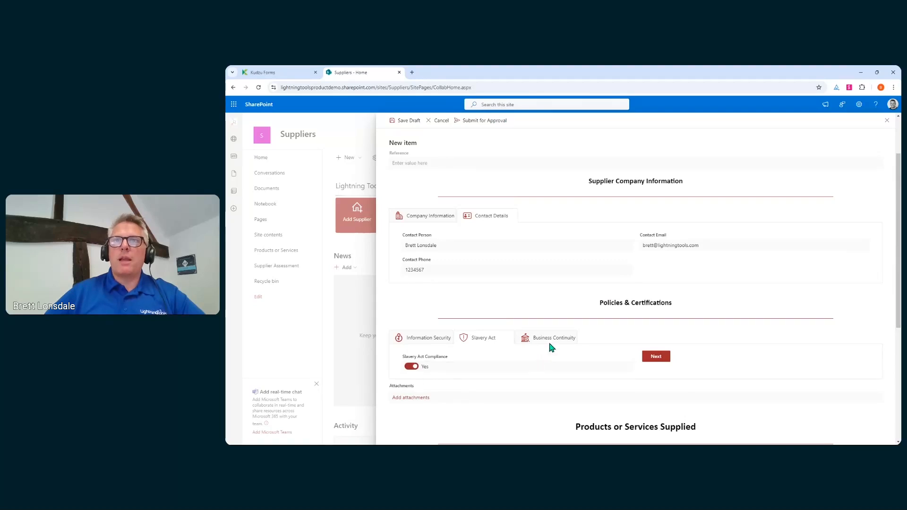
Record under Business Continuity that the continuity plan was tested on 9/24/2024.
left_click(655, 356)
scroll(569, 383, "down", 2)
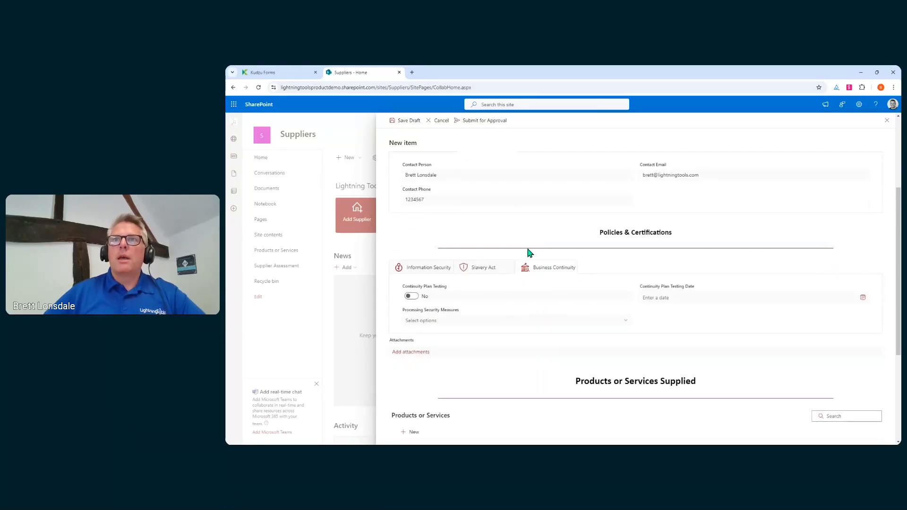
left_click(413, 297)
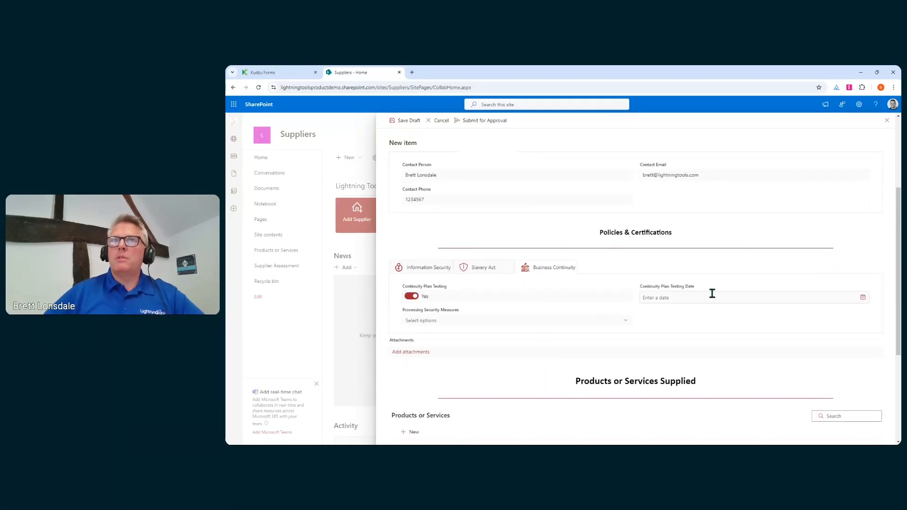
left_click(862, 297)
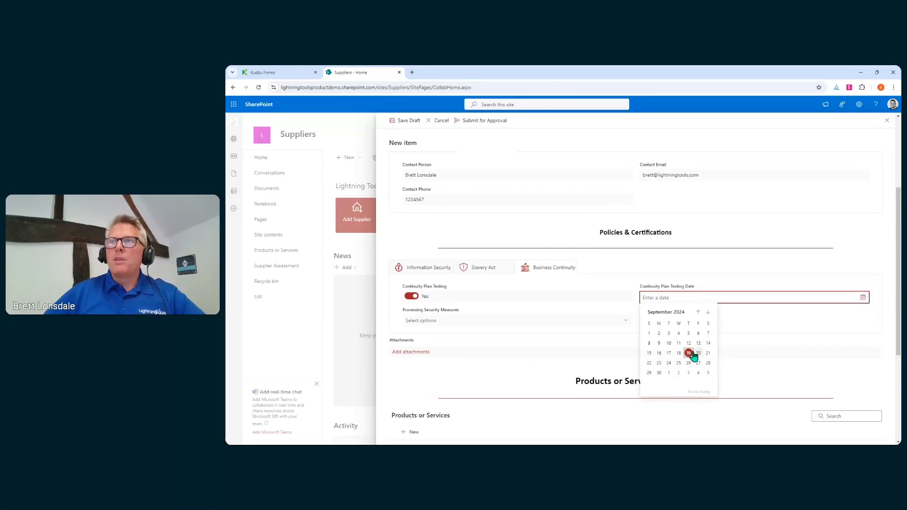
left_click(672, 364)
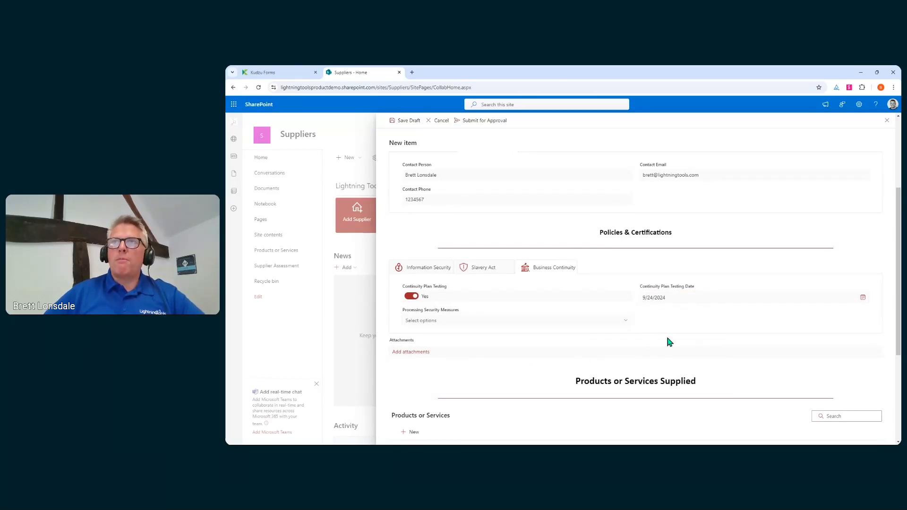
Add Backup and Recovery and Access Control as processing security measures.
scroll(609, 267, "down", 2)
left_click(611, 250)
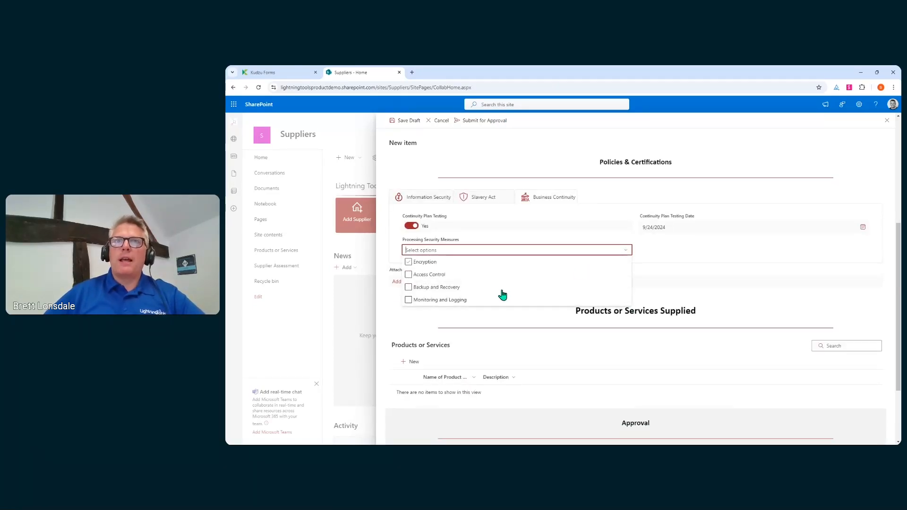
left_click(407, 287)
left_click(408, 275)
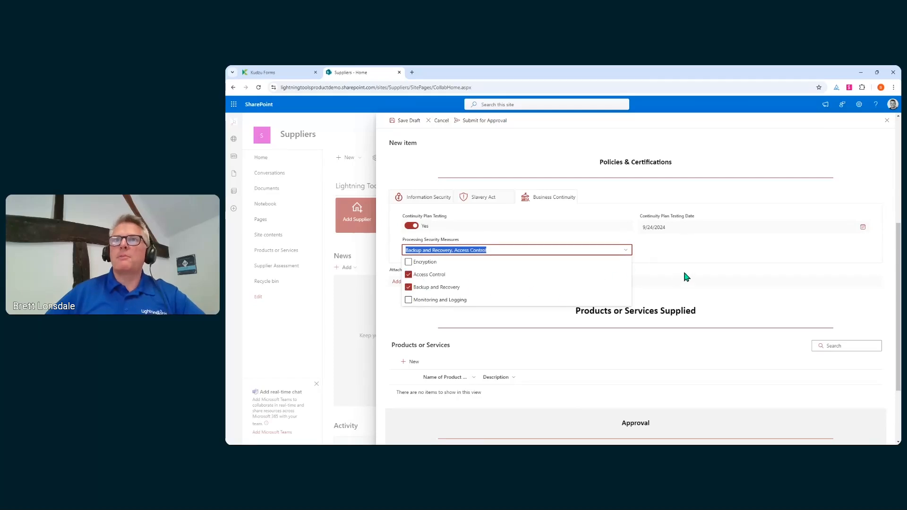
left_click(695, 283)
scroll(658, 251, "down", 3)
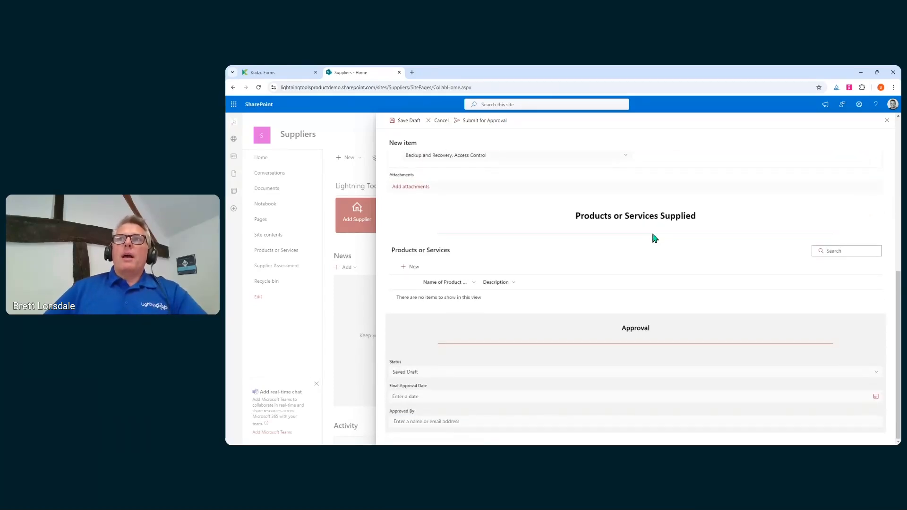
left_click(409, 267)
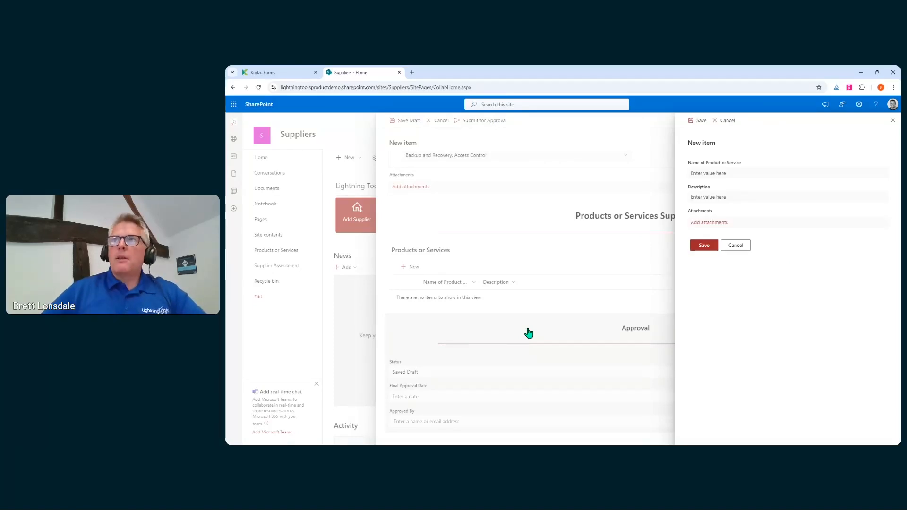
Save a product named 'Lightning' with description 'Form design tool for SharePoint'.
left_click(742, 173)
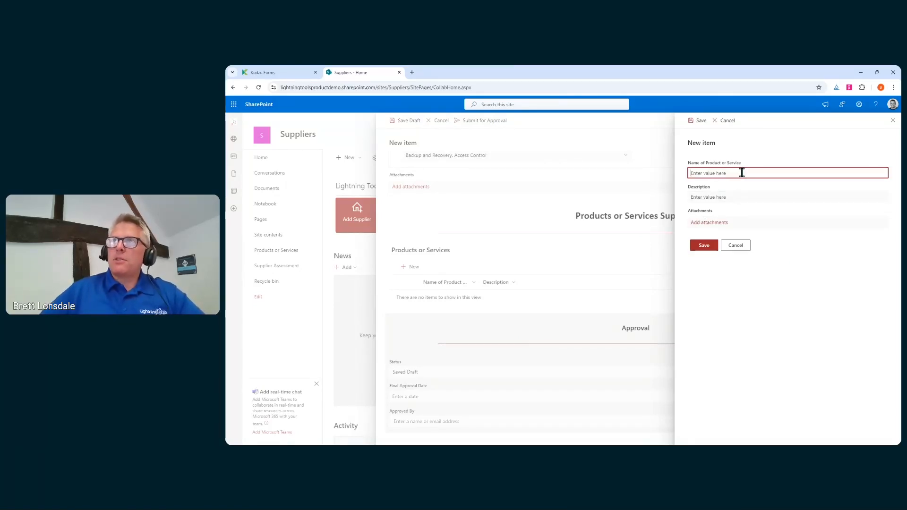
type("Lightning Forms")
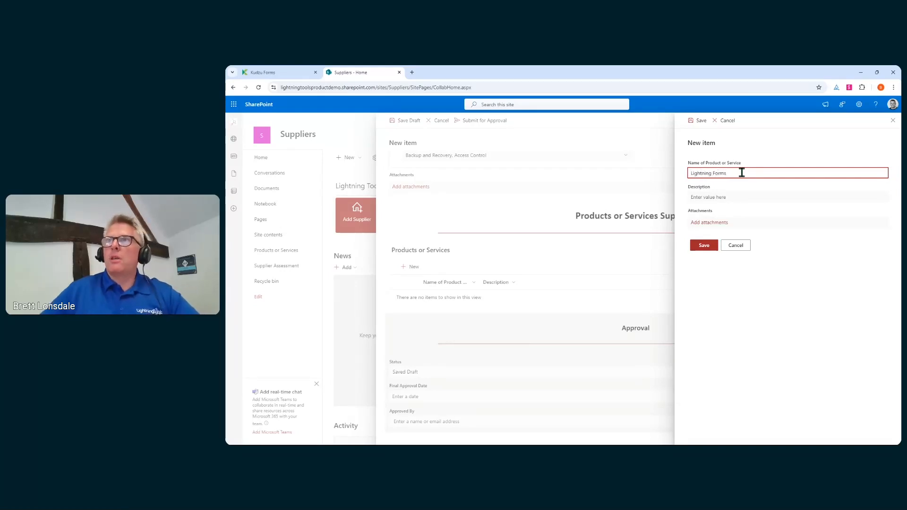
left_click(731, 201)
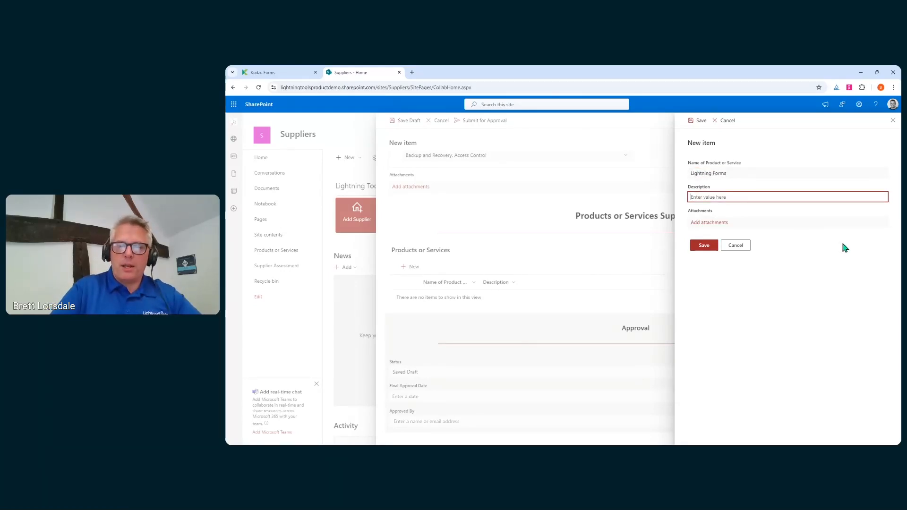
type("Form design tool for")
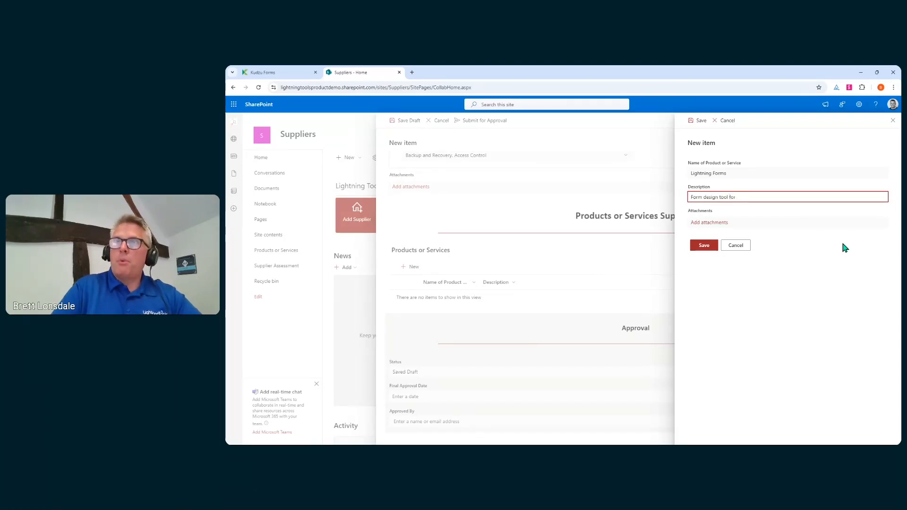
type(" SharePoint")
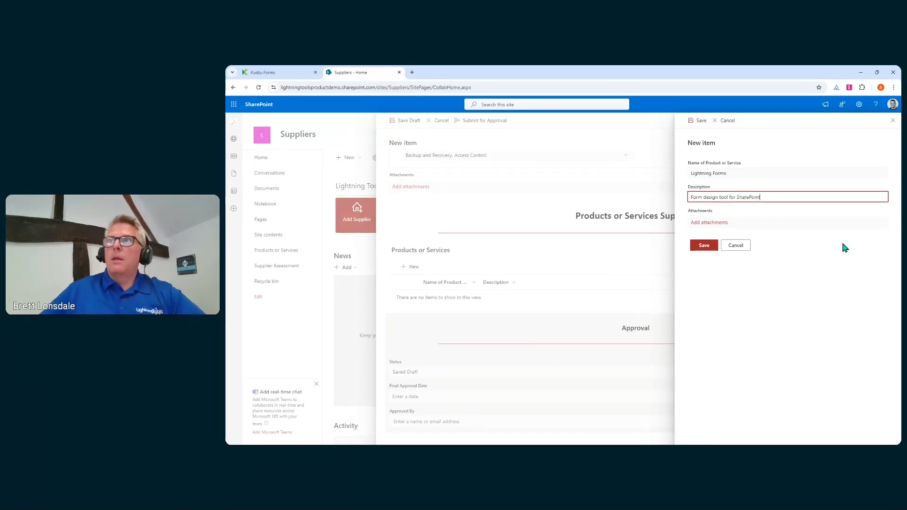
left_click(704, 245)
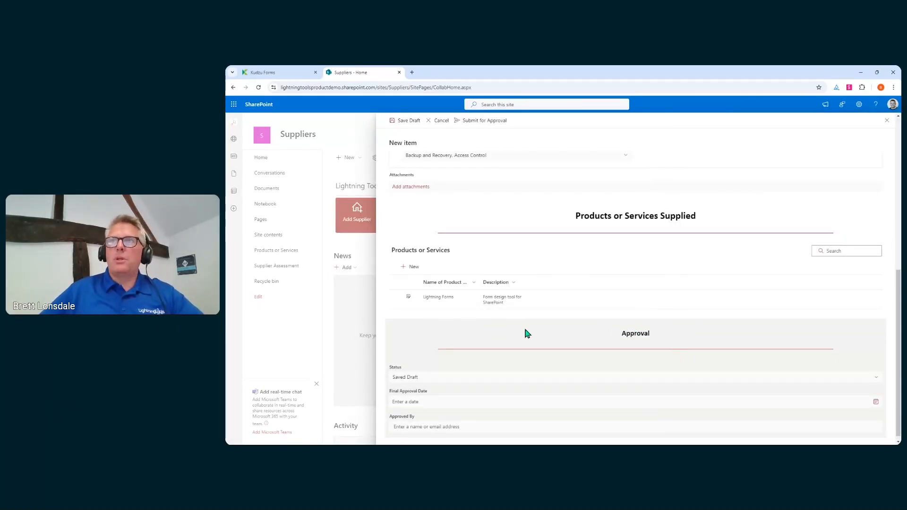
scroll(527, 333, "down", 1)
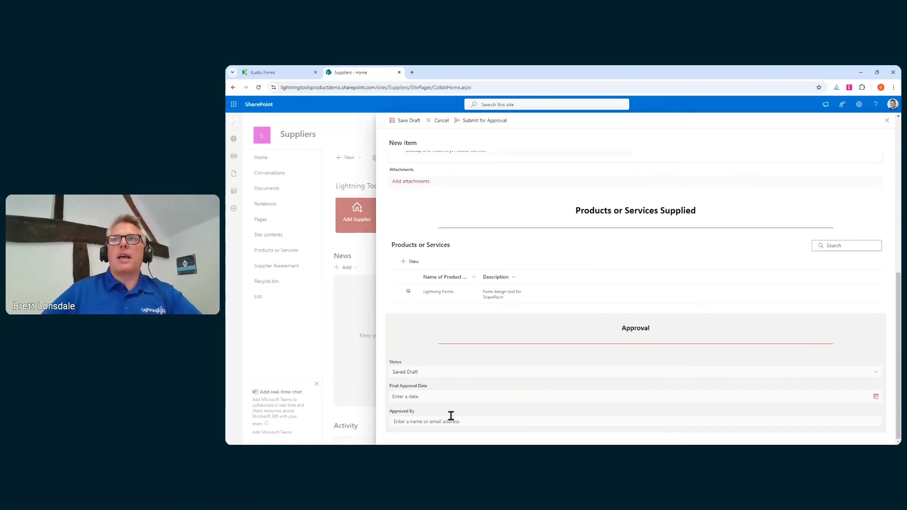
scroll(566, 355, "up", 5)
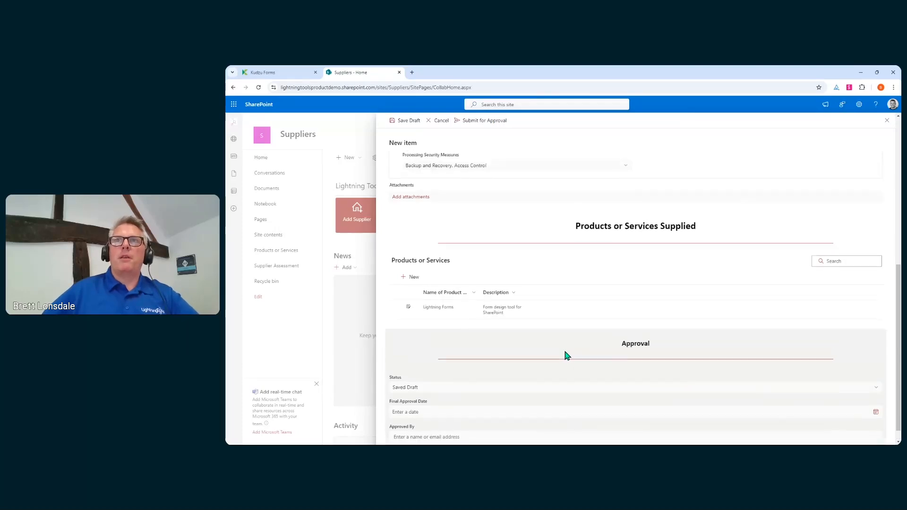
scroll(567, 355, "up", 1)
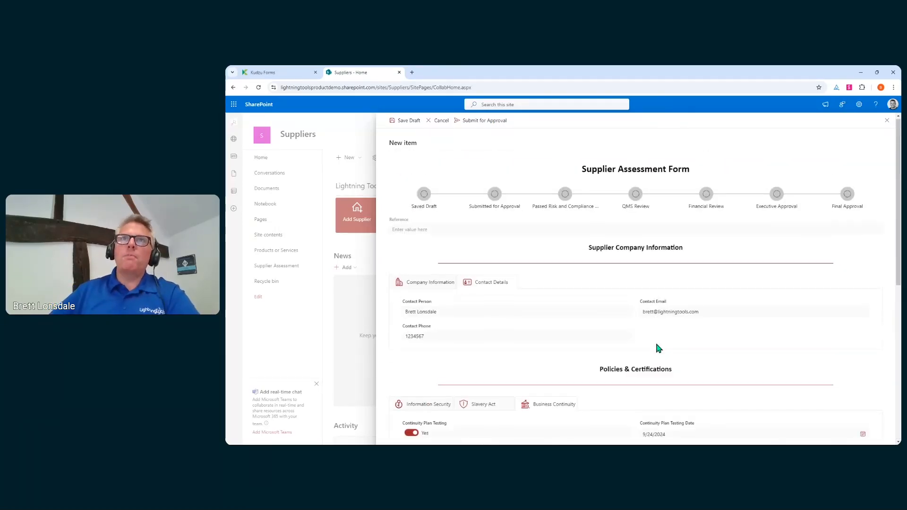
scroll(659, 348, "down", 4)
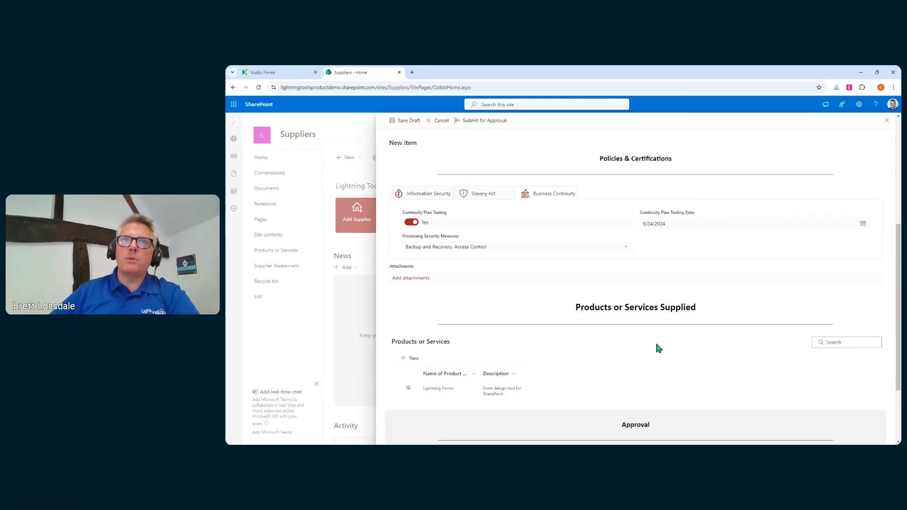
scroll(542, 347, "down", 2)
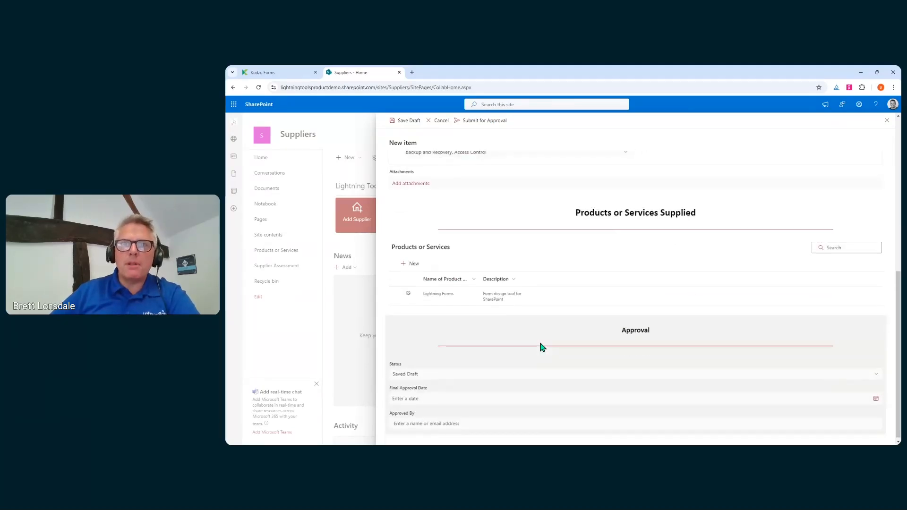
scroll(541, 345, "up", 4)
scroll(541, 344, "down", 4)
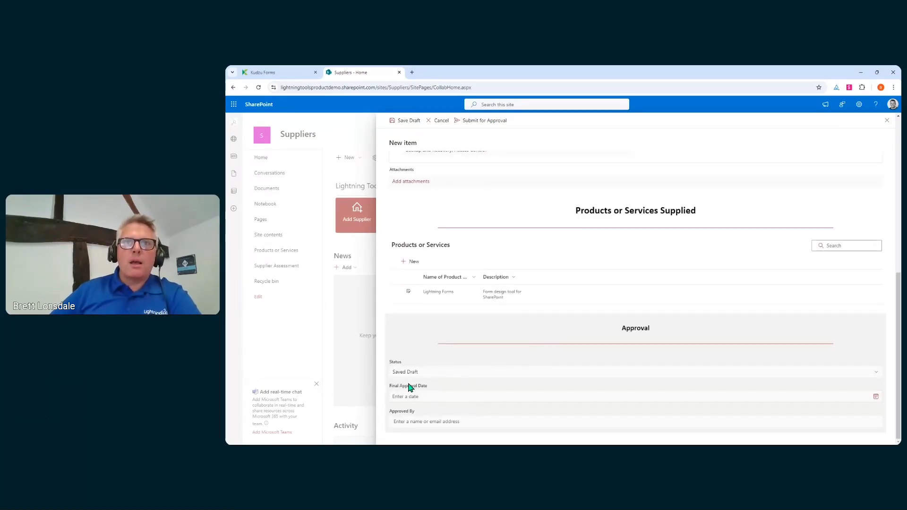
scroll(495, 369, "up", 10)
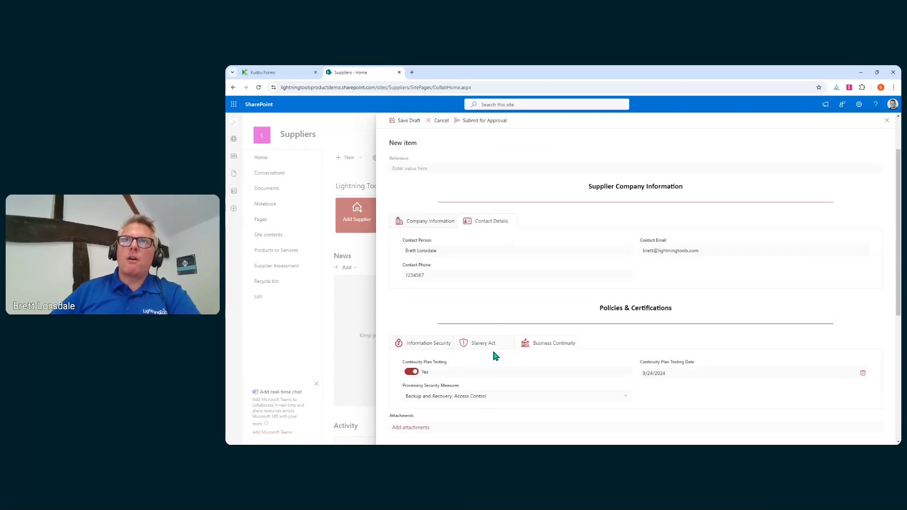
Submit the assessment for approval and bring up Supp4's menu in the Supplier Assessment list.
left_click(491, 124)
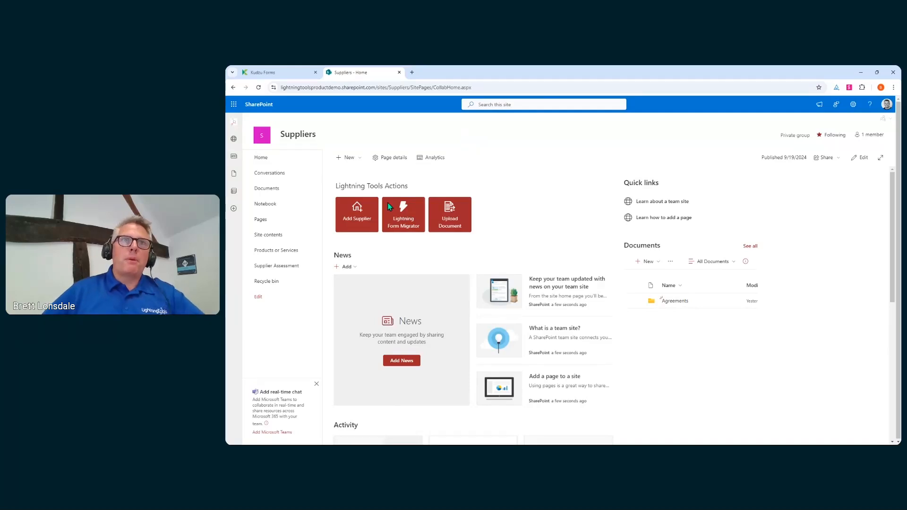
left_click(289, 267)
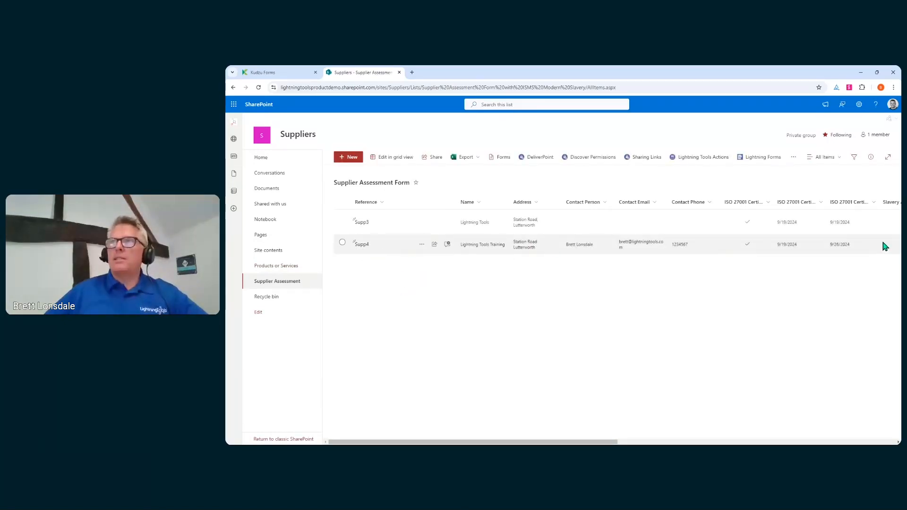
left_click(421, 245)
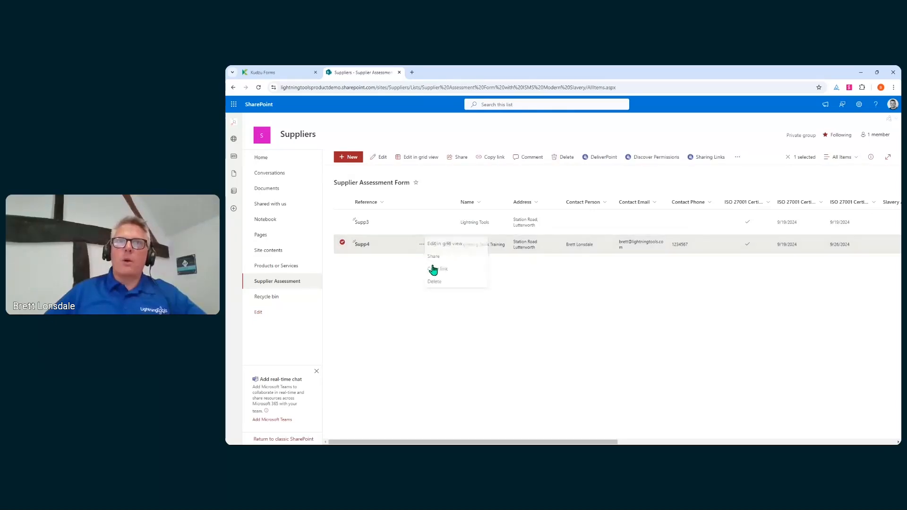
Edit Supp4, change its status to QMS Review, and save it as a draft.
left_click(436, 257)
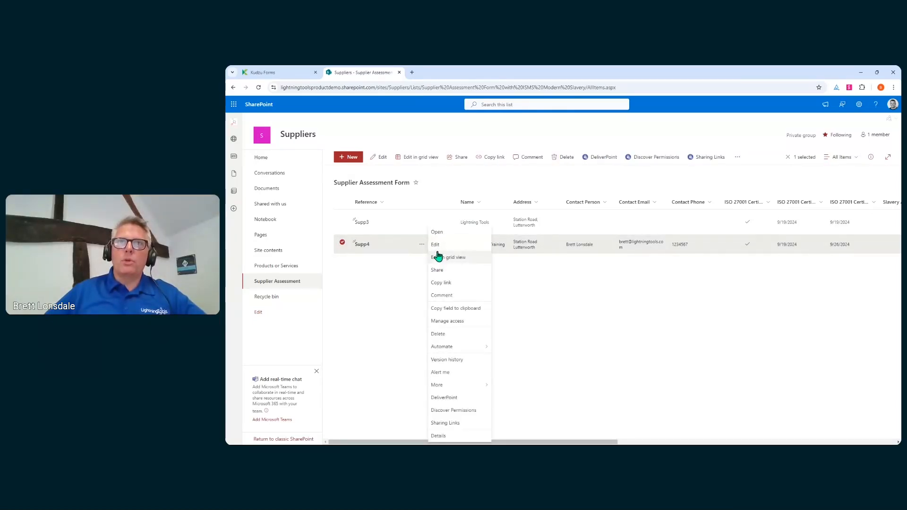
left_click(436, 242)
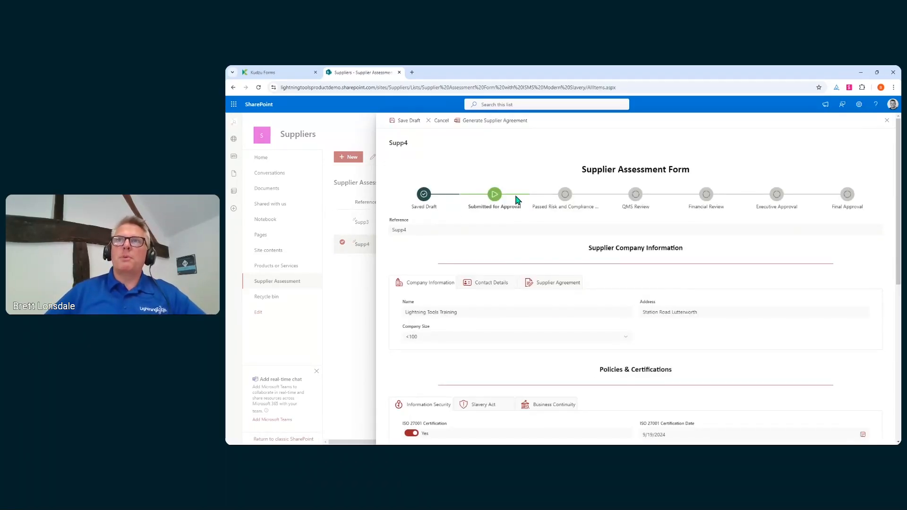
scroll(633, 271, "down", 15)
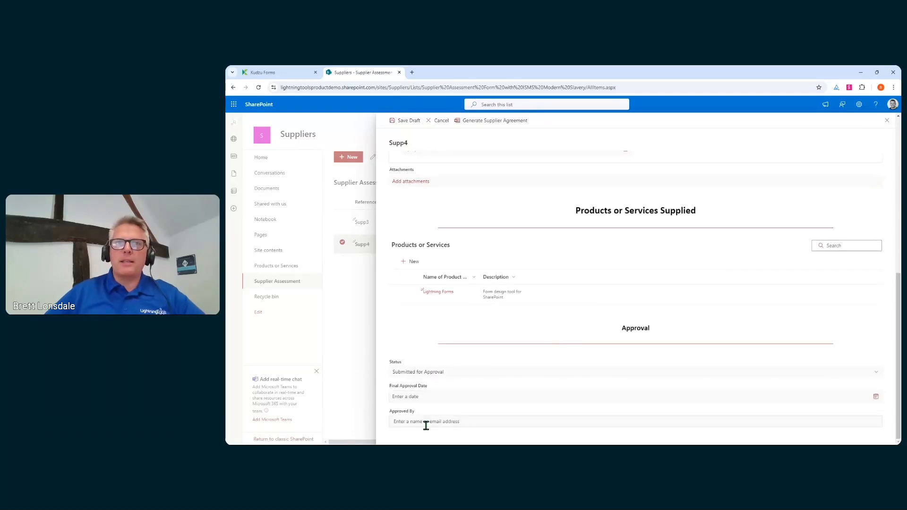
left_click(436, 372)
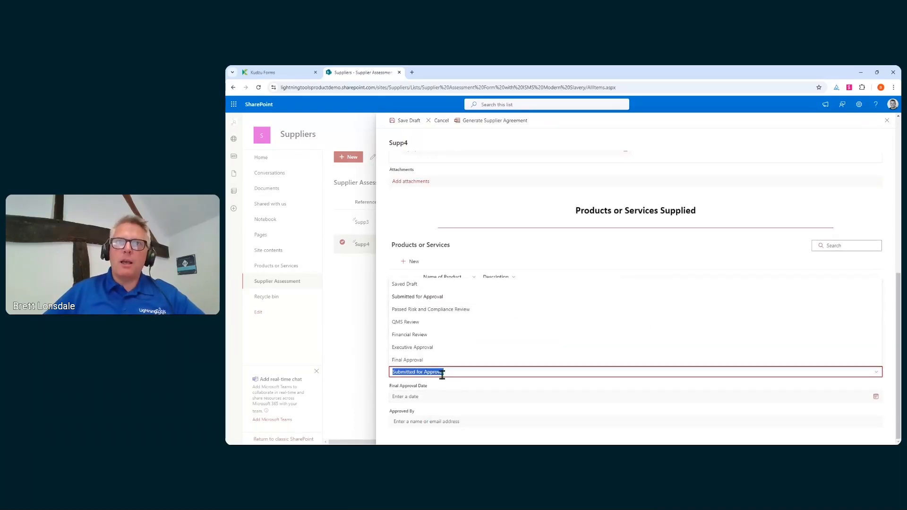
left_click(427, 321)
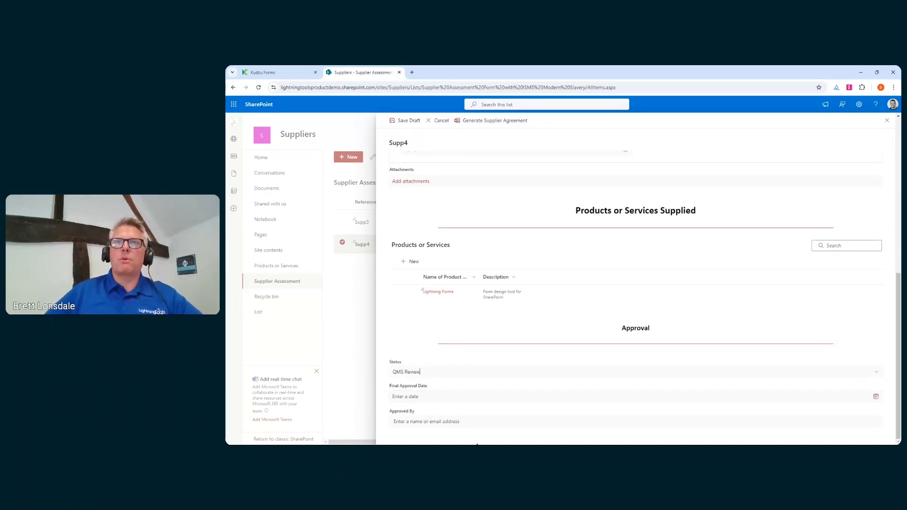
scroll(556, 397, "up", 12)
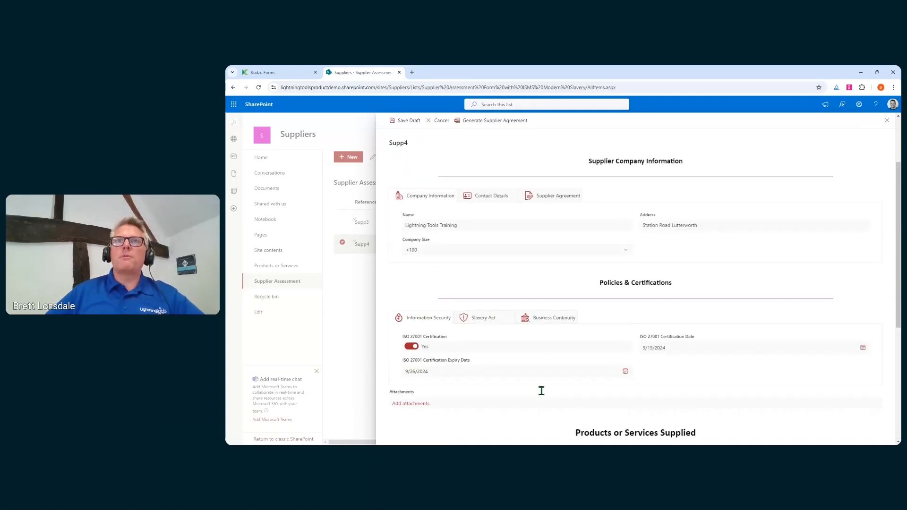
scroll(544, 395, "up", 1)
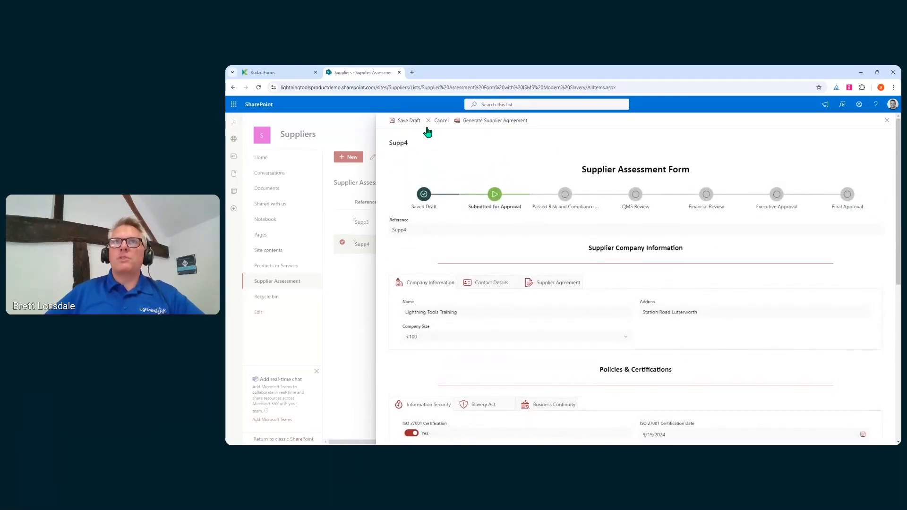
left_click(409, 121)
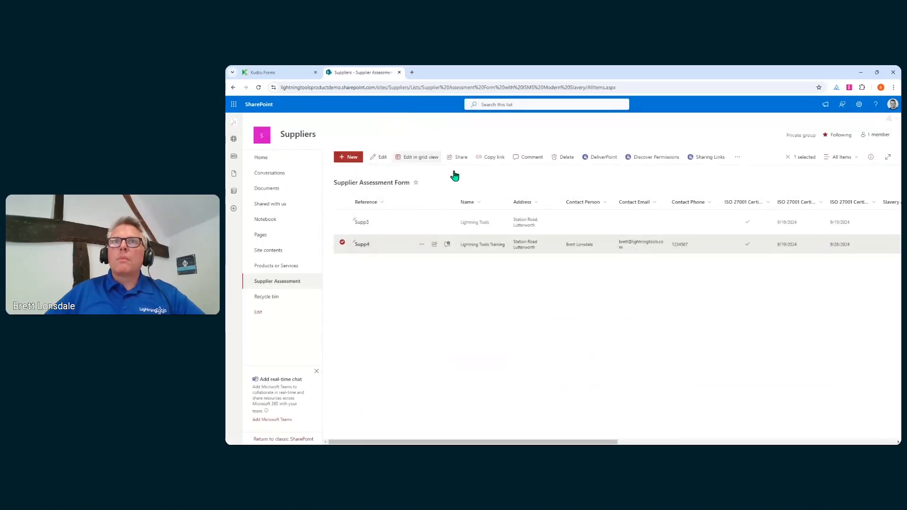
left_click(421, 244)
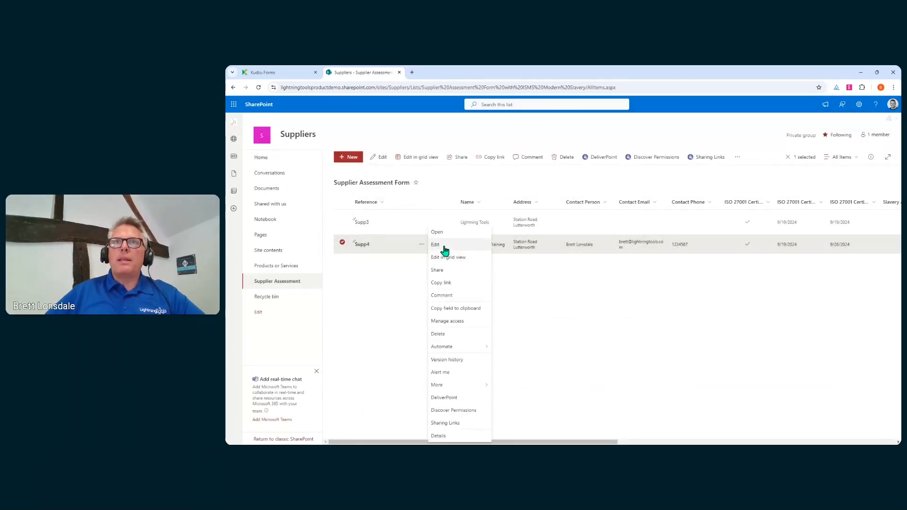
Reopen Supp4 and generate its supplier agreement from the Supplier Agreement section.
left_click(439, 245)
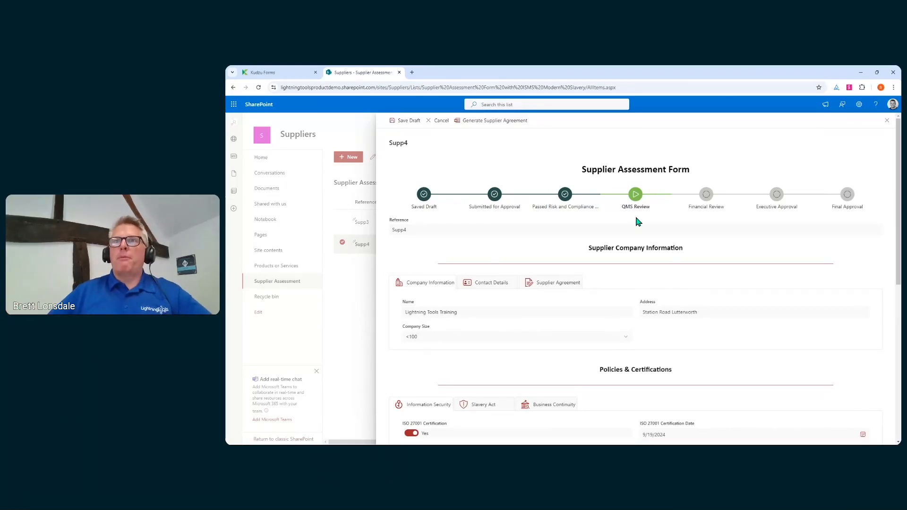
left_click(549, 286)
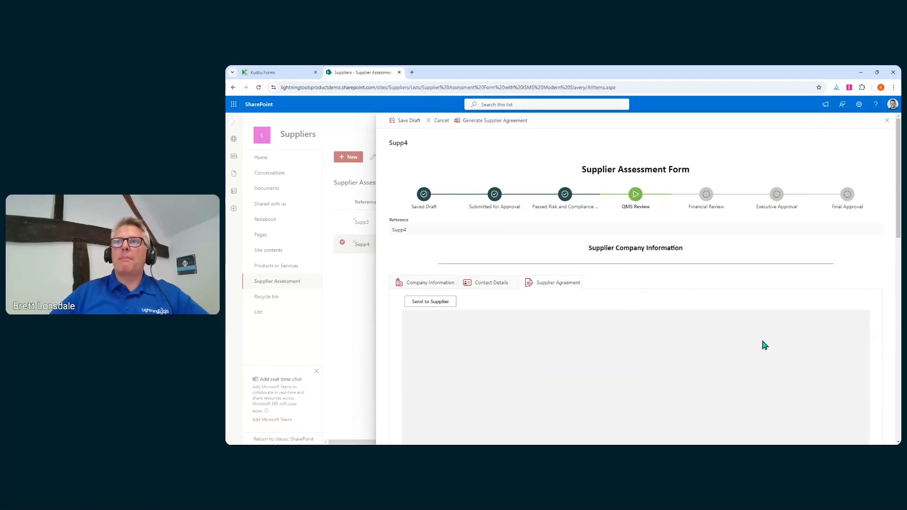
scroll(764, 345, "down", 3)
scroll(562, 282, "up", 3)
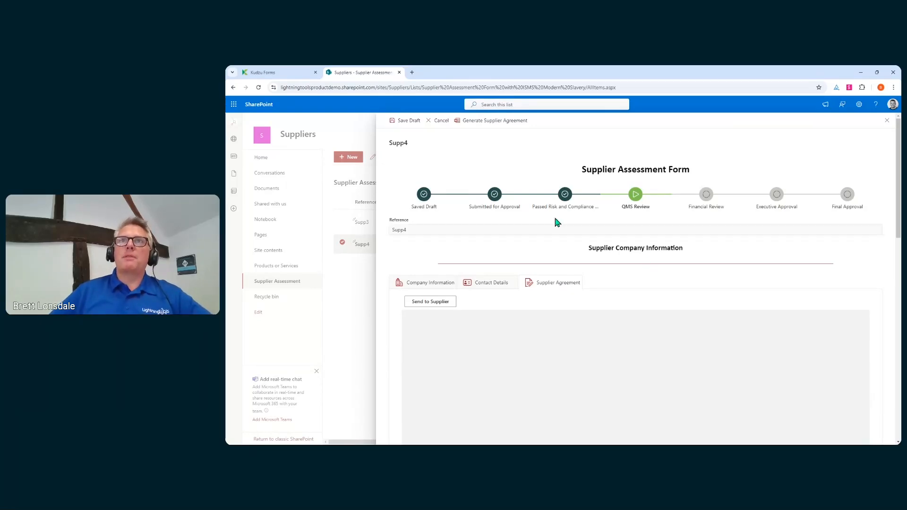
left_click(497, 121)
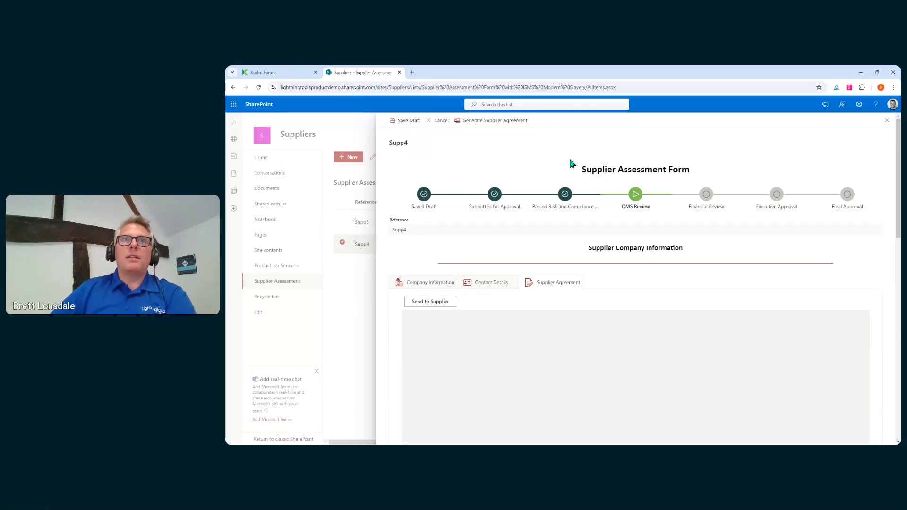
Glance at the contact details, then save the form with the agreement as a draft.
left_click(508, 287)
left_click(532, 285)
scroll(638, 270, "down", 3)
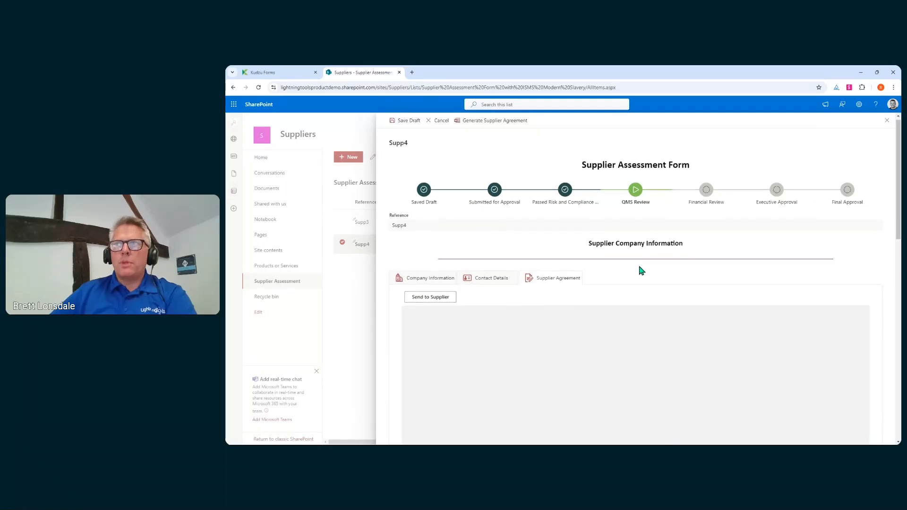
scroll(638, 270, "up", 3)
left_click(410, 121)
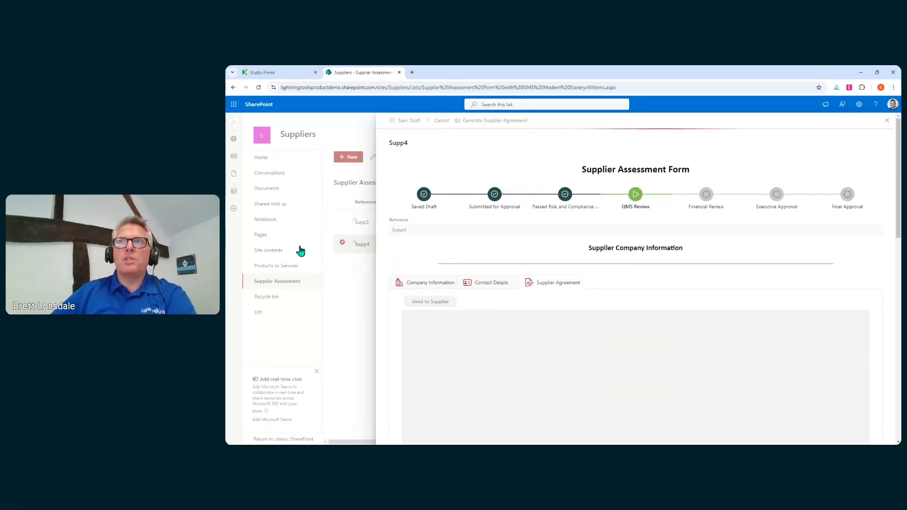
Confirm Supp4.docx is in the Documents Agreements folder, then return to Supplier Assessment Form.
left_click(272, 190)
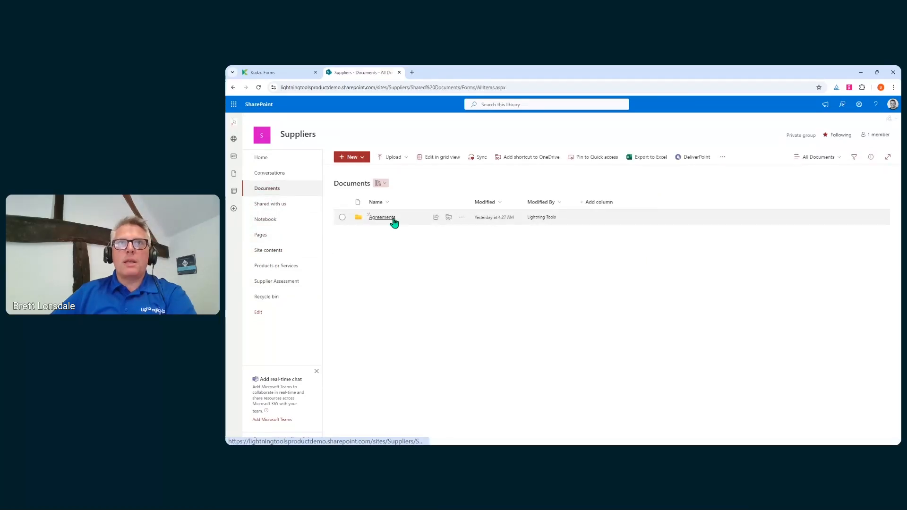
left_click(383, 219)
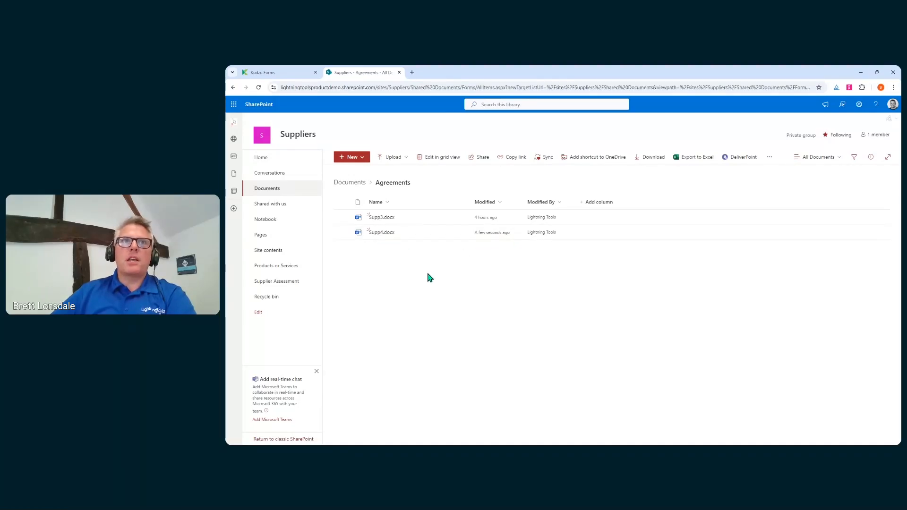
left_click(278, 252)
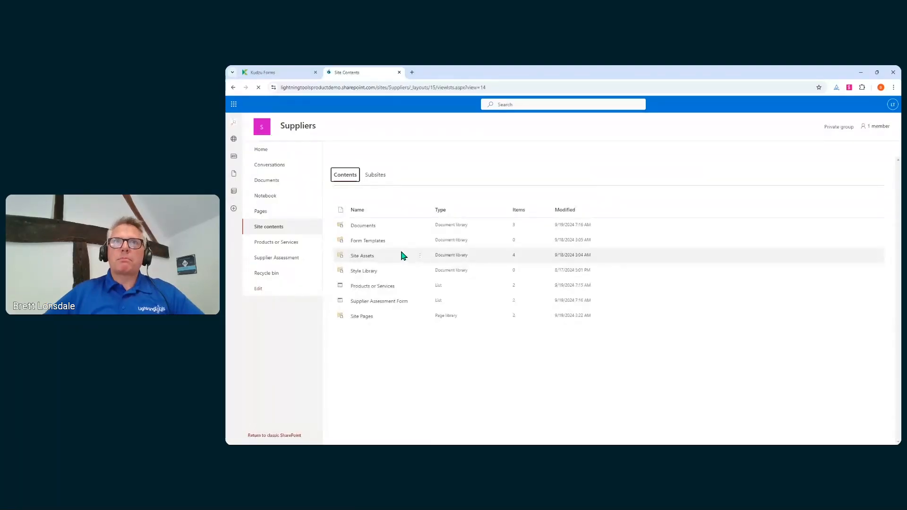
left_click(385, 304)
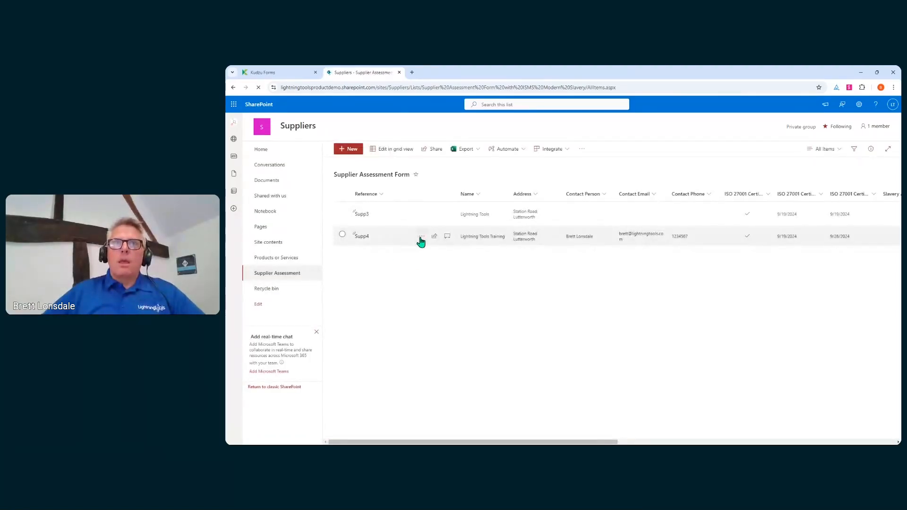
left_click(421, 237)
Open Supp4 for editing and scroll through its generated Supplier Agreement document preview.
left_click(438, 250)
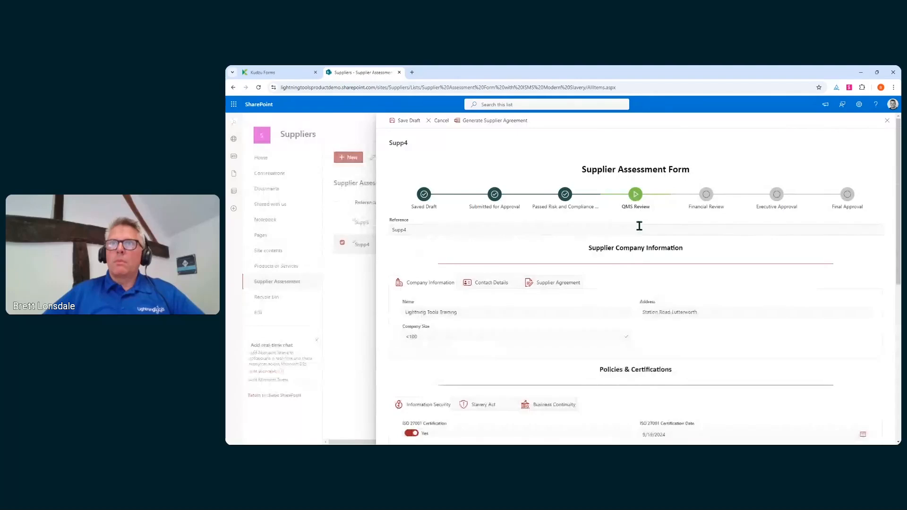
left_click(567, 283)
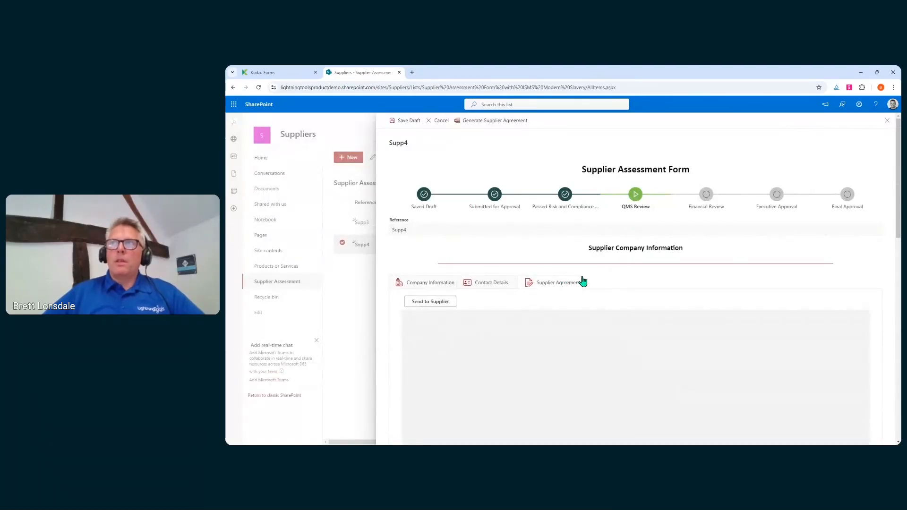
scroll(661, 222, "down", 3)
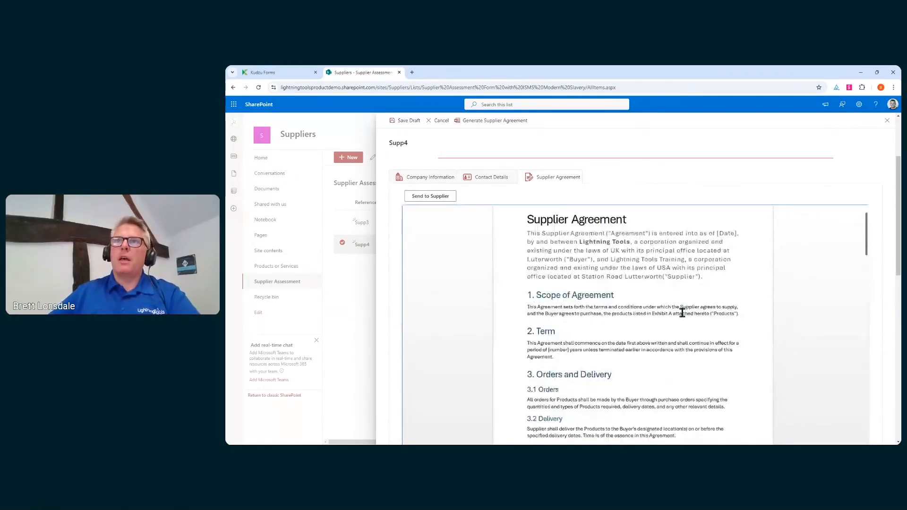
scroll(682, 313, "down", 3)
scroll(682, 313, "up", 2)
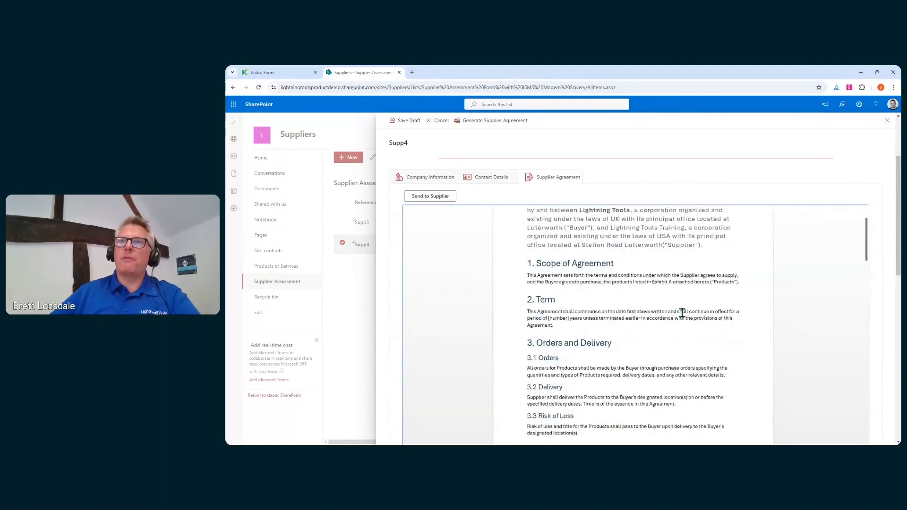
scroll(529, 257, "up", 2)
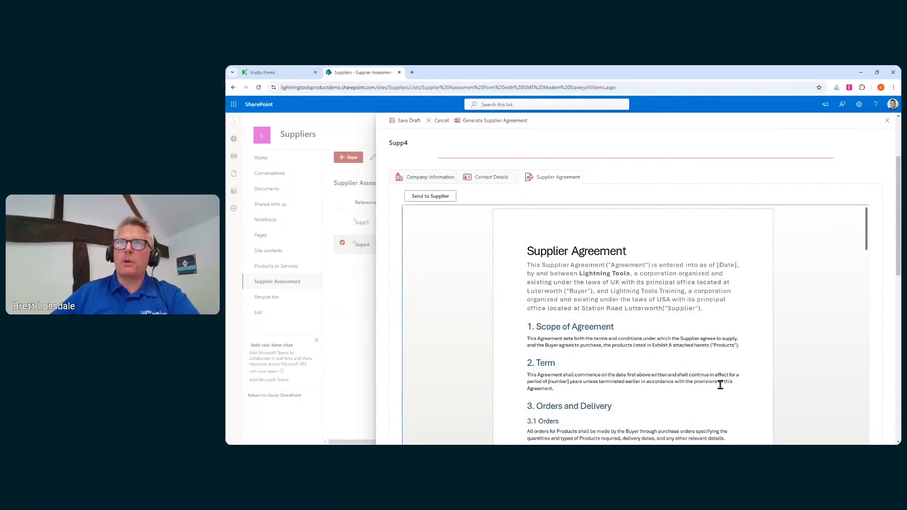
left_click(428, 203)
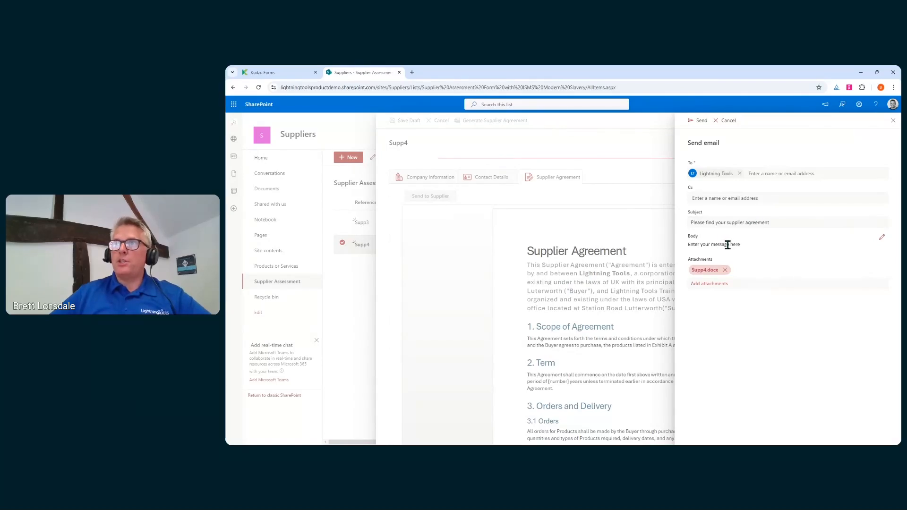
Send Supp4.docx to the supplier with the email body 'Find my agreement!'.
left_click(881, 237)
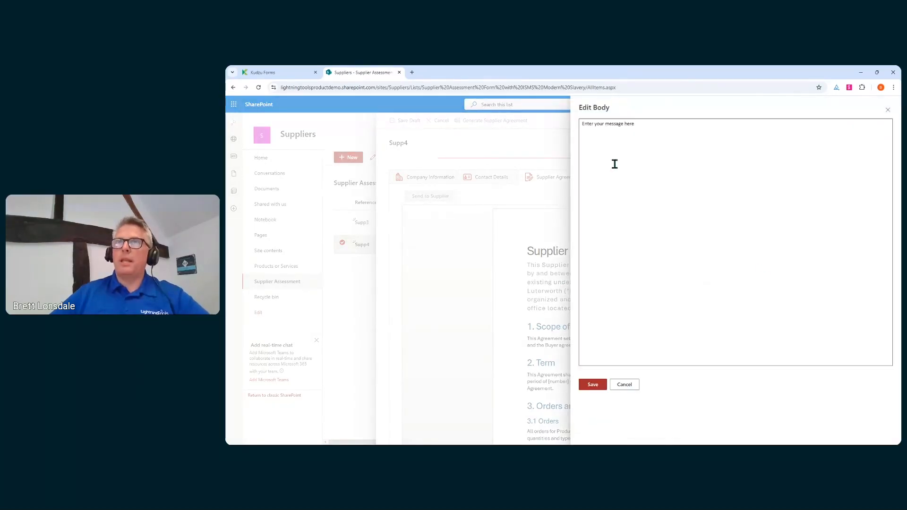
left_click(681, 212)
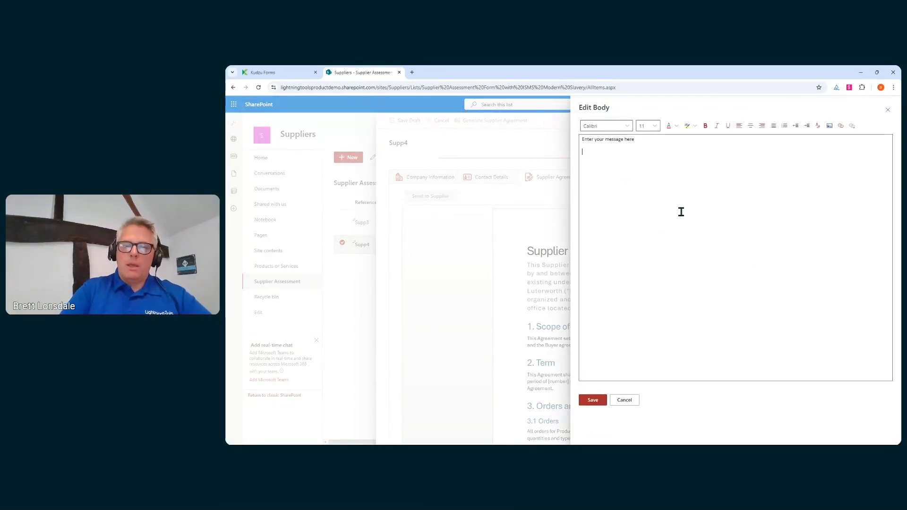
type("Fird my")
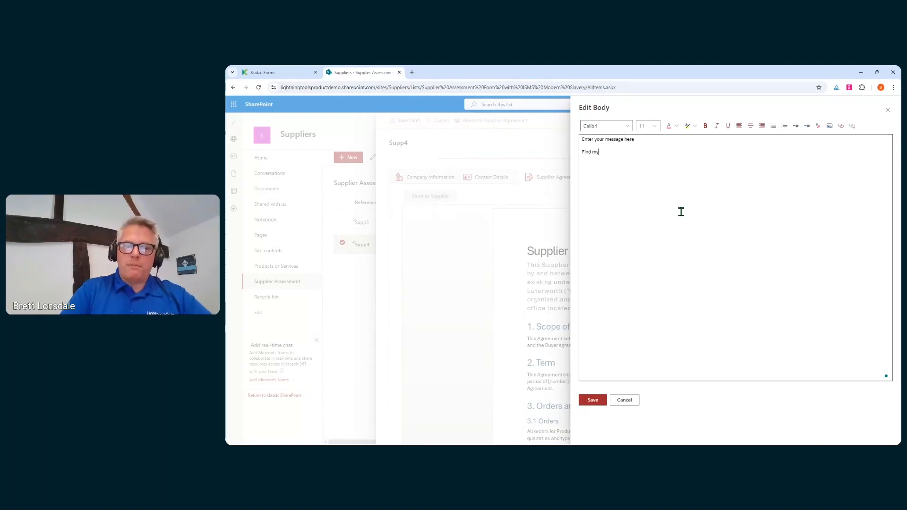
type(" agreement")
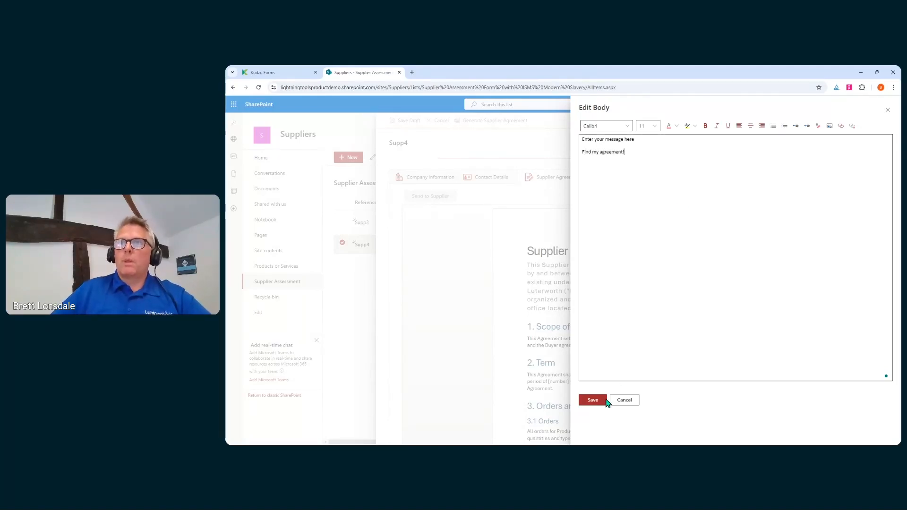
left_click(606, 400)
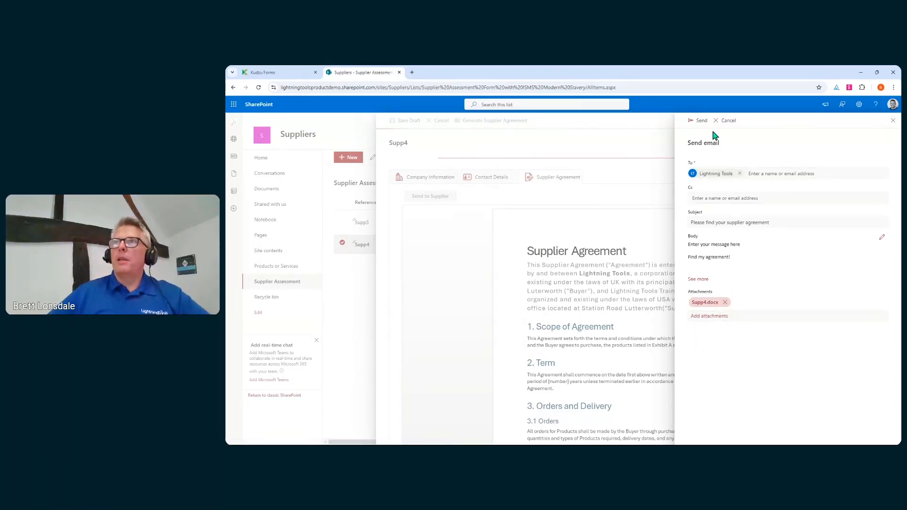
left_click(699, 121)
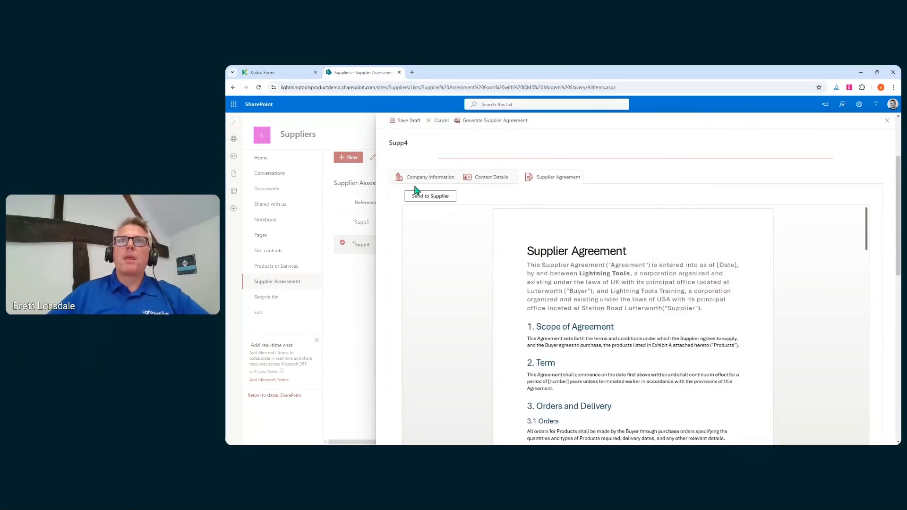
left_click(428, 182)
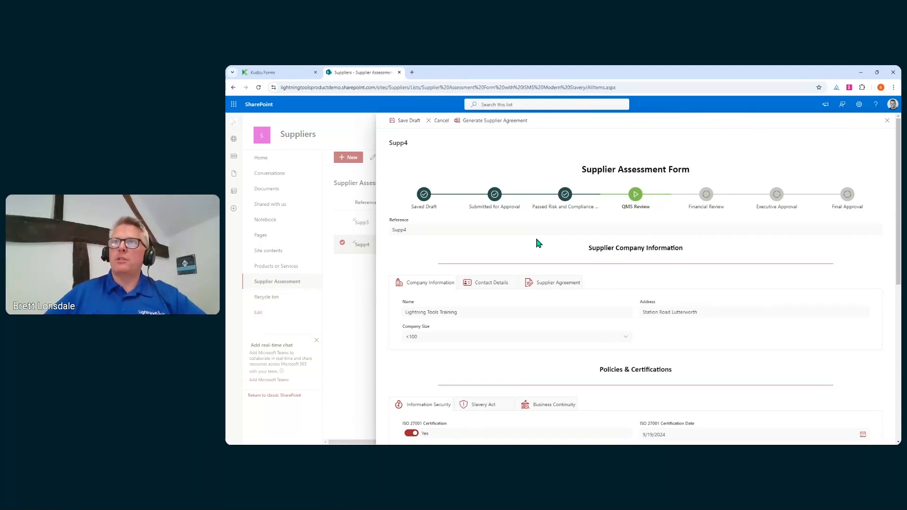
Close and deselect Supp4, then bring up the list's Lightning Forms overview.
left_click(887, 121)
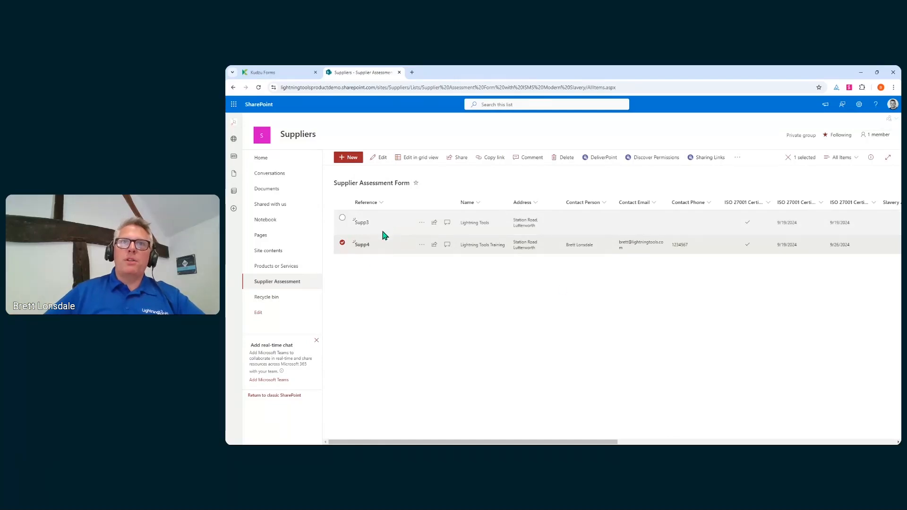
left_click(415, 283)
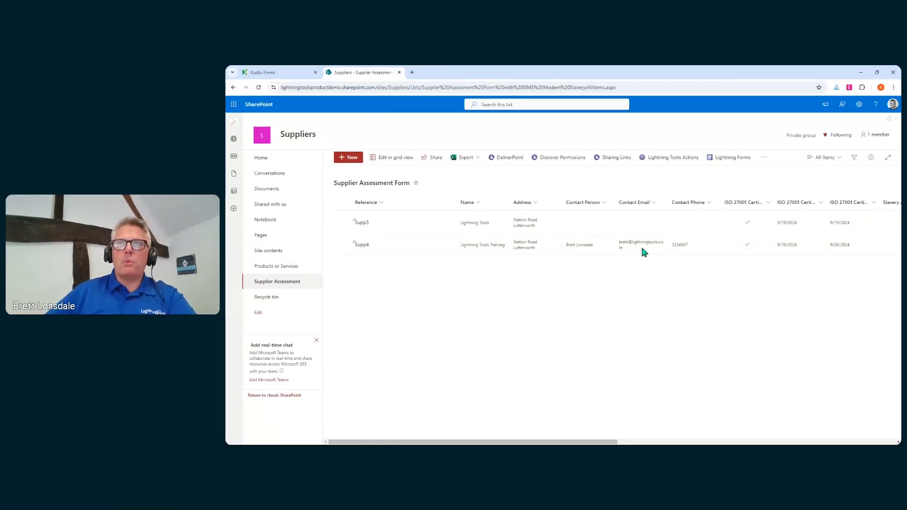
left_click(719, 163)
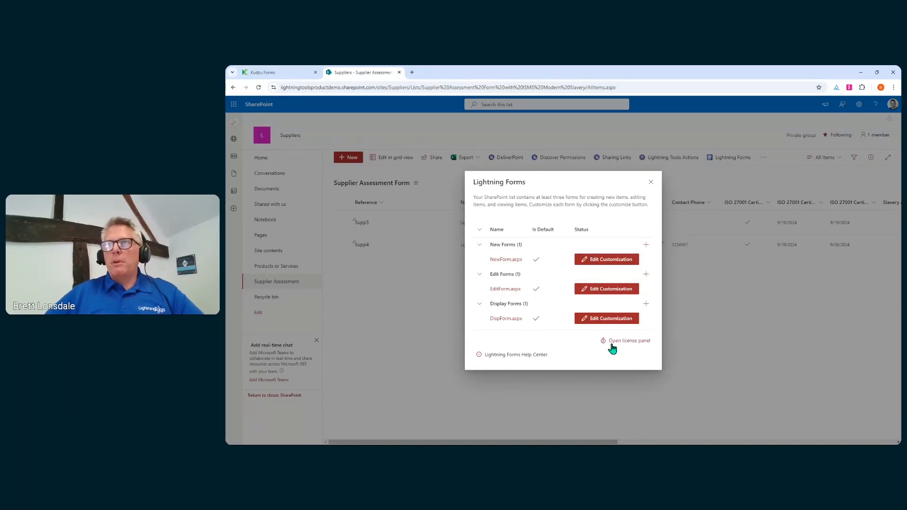
Open the customized NewForm.aspx in the Lightning Forms designer.
left_click(586, 261)
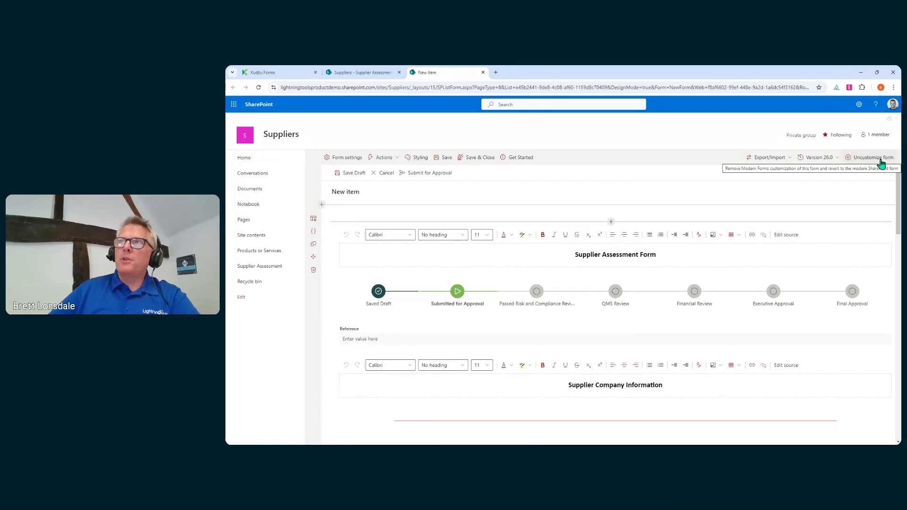
Review the new-item form's version history, then uncustomize the form and confirm with Yes.
left_click(834, 159)
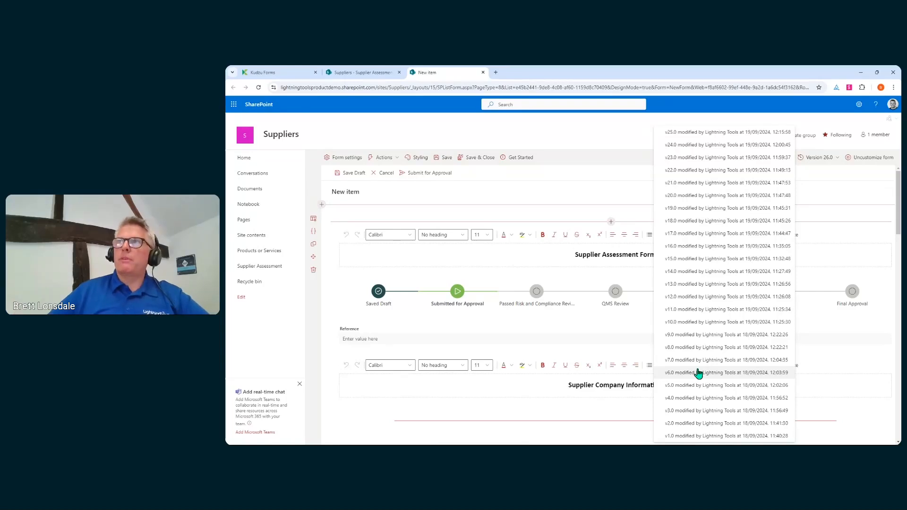
left_click(832, 125)
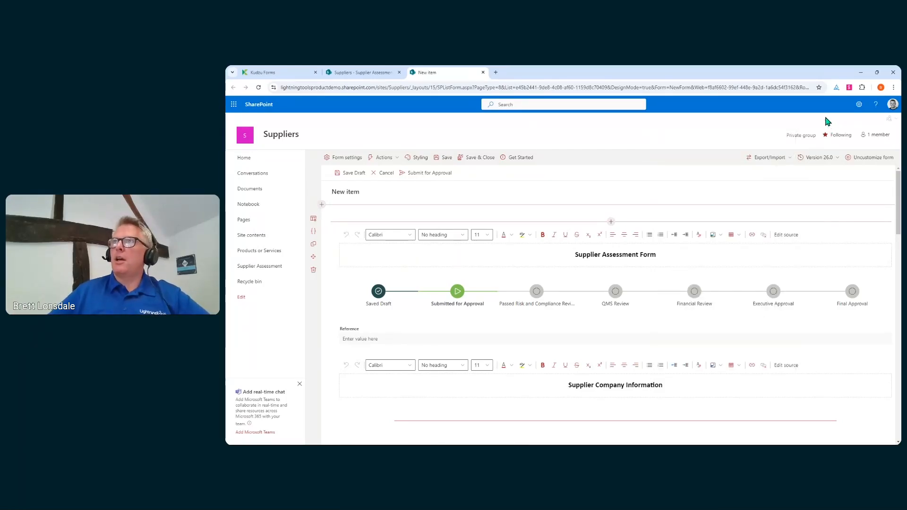
left_click(878, 163)
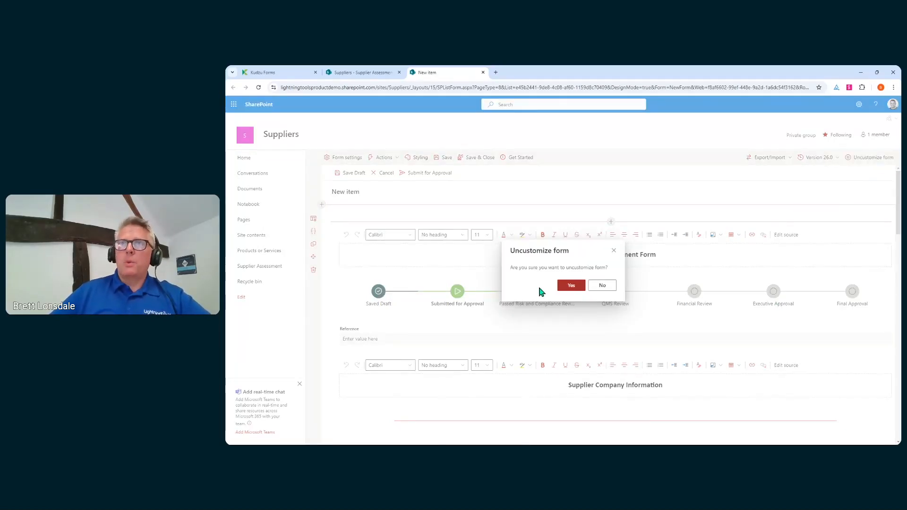
left_click(577, 288)
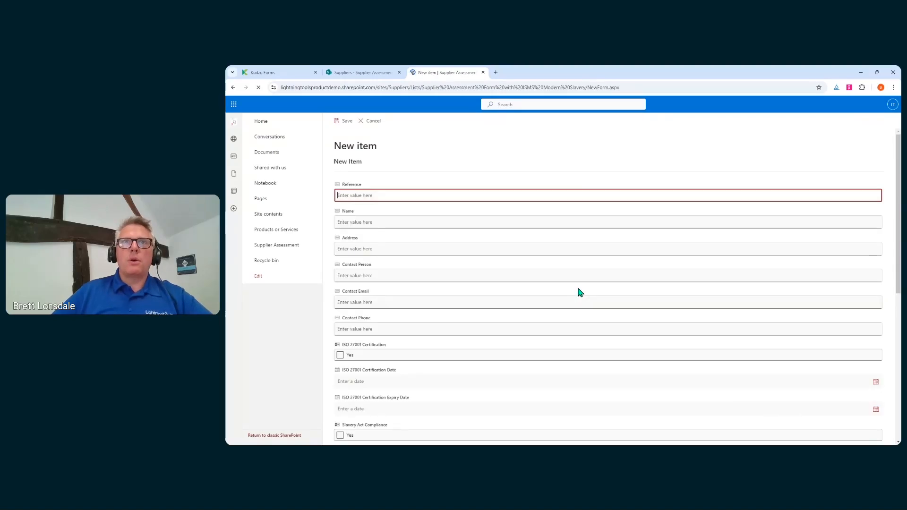
Back in the list, preview the standard SharePoint New item form, then cancel it.
left_click(376, 122)
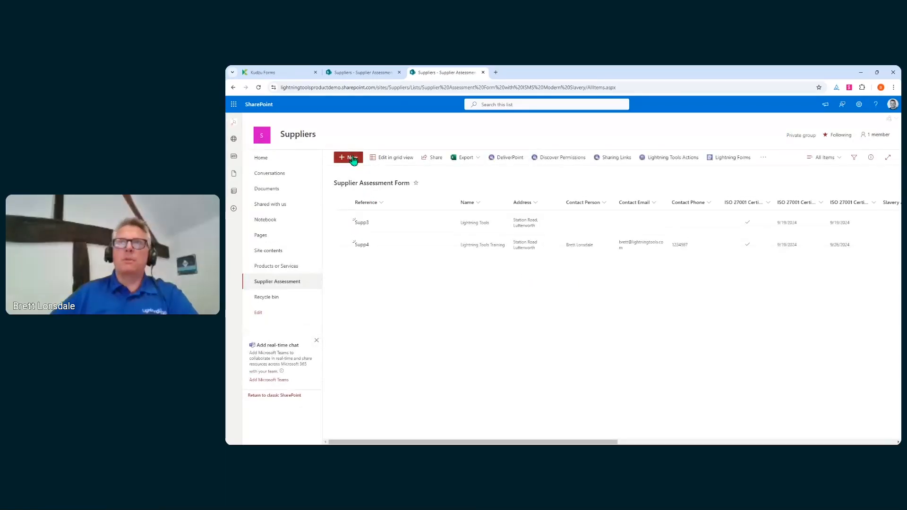
left_click(352, 159)
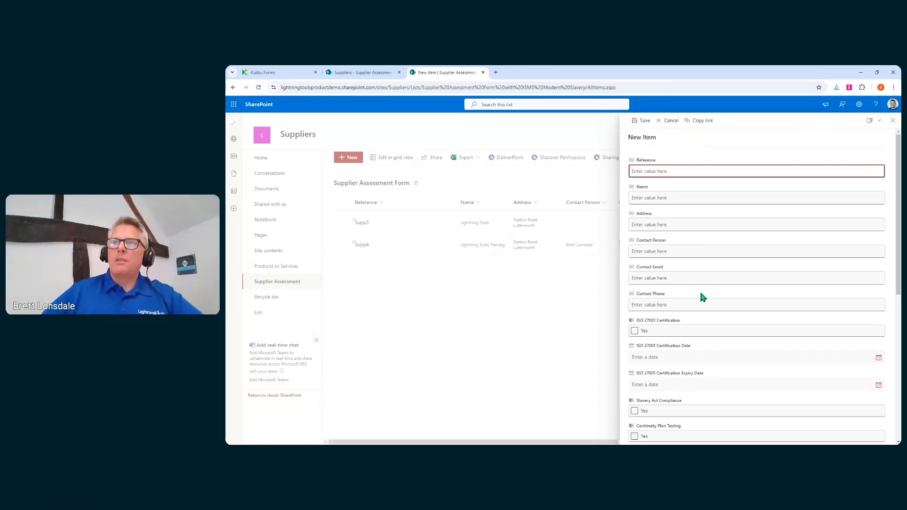
scroll(713, 371, "down", 3)
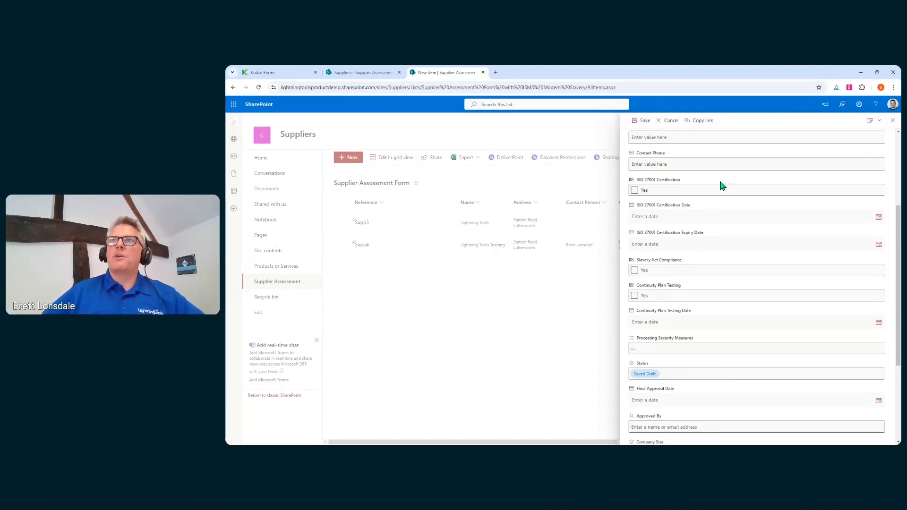
scroll(730, 256, "down", 3)
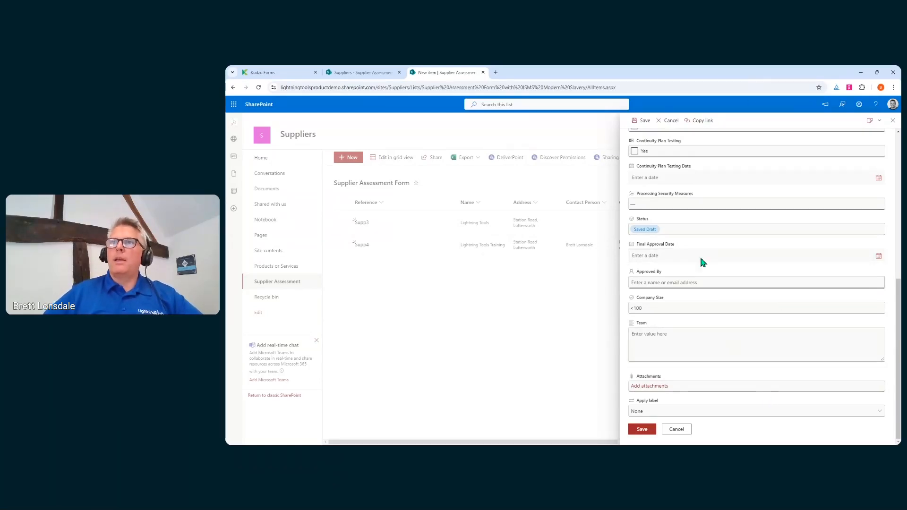
scroll(709, 373, "up", 6)
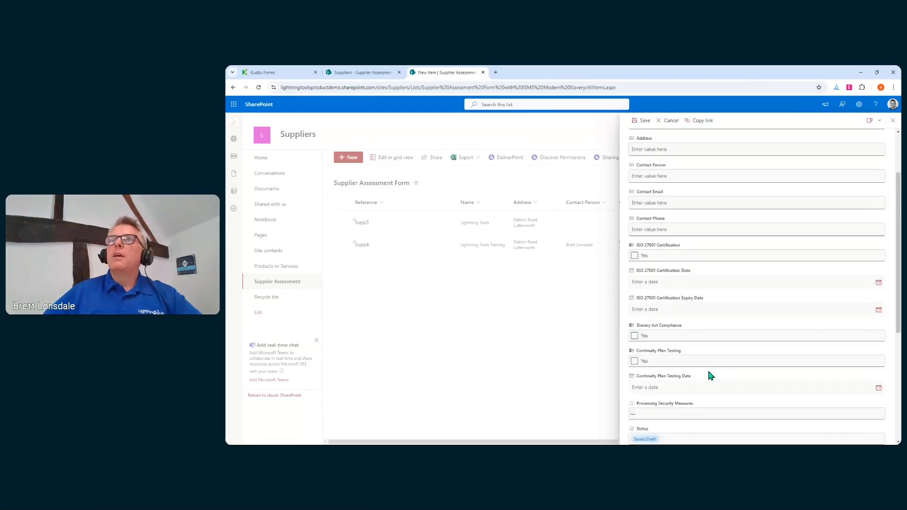
left_click(672, 120)
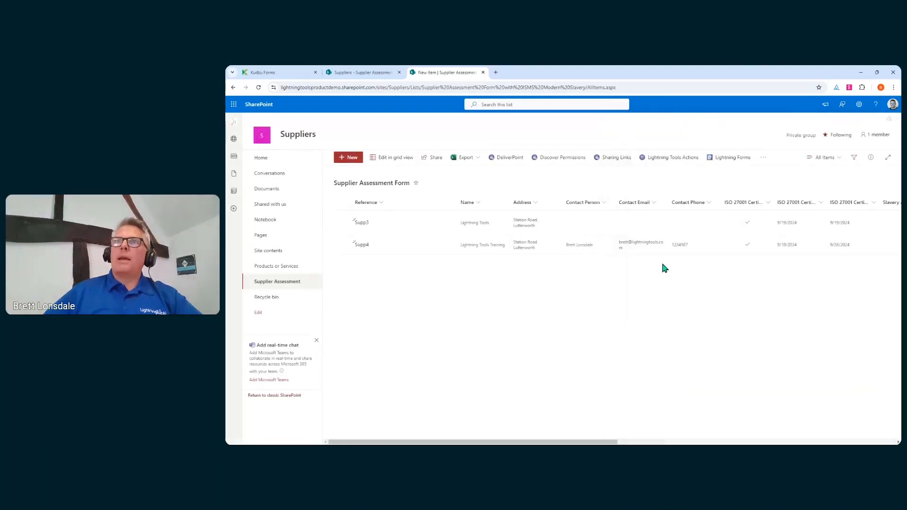
Customize NewForm.aspx afresh from the list's Lightning Forms options.
left_click(732, 159)
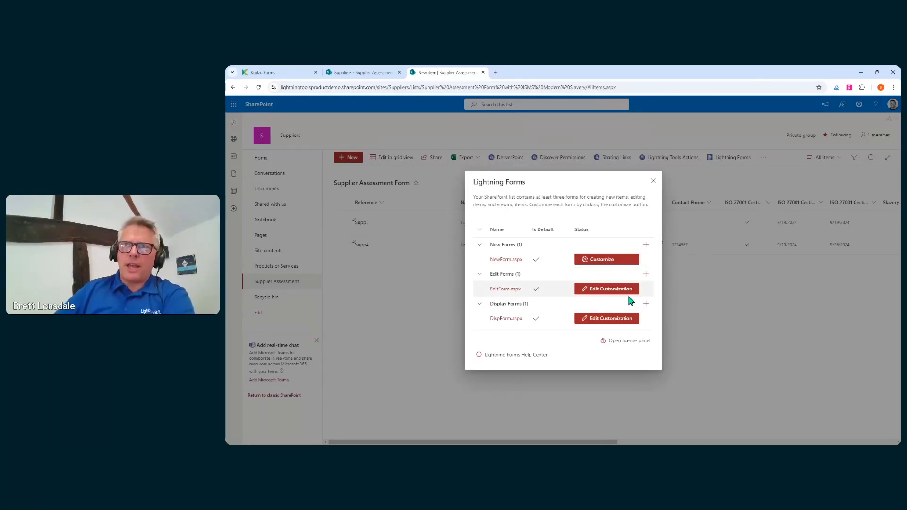
left_click(597, 261)
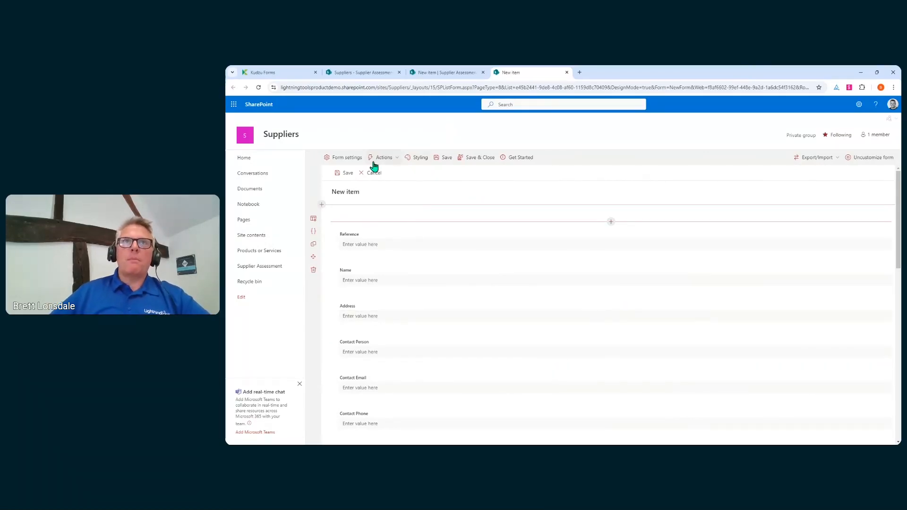
Set the right-side panel size to Large in Form settings and save.
left_click(353, 162)
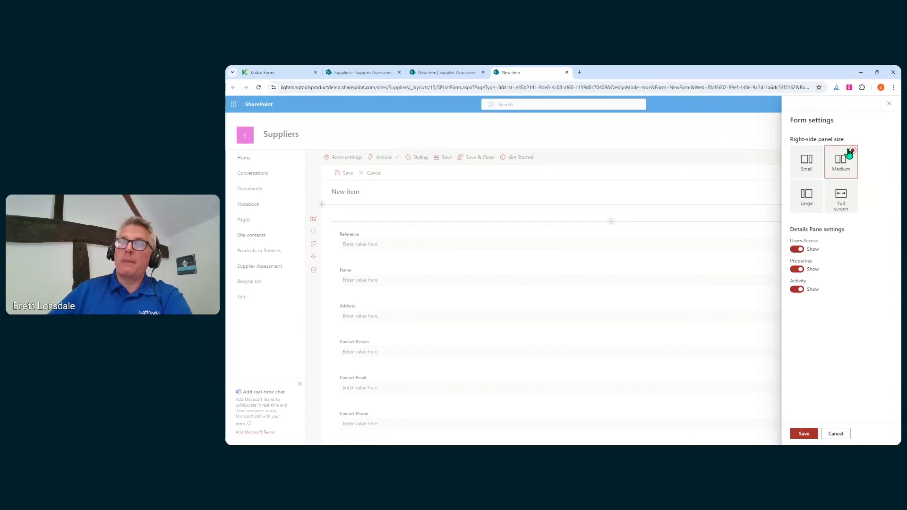
left_click(805, 195)
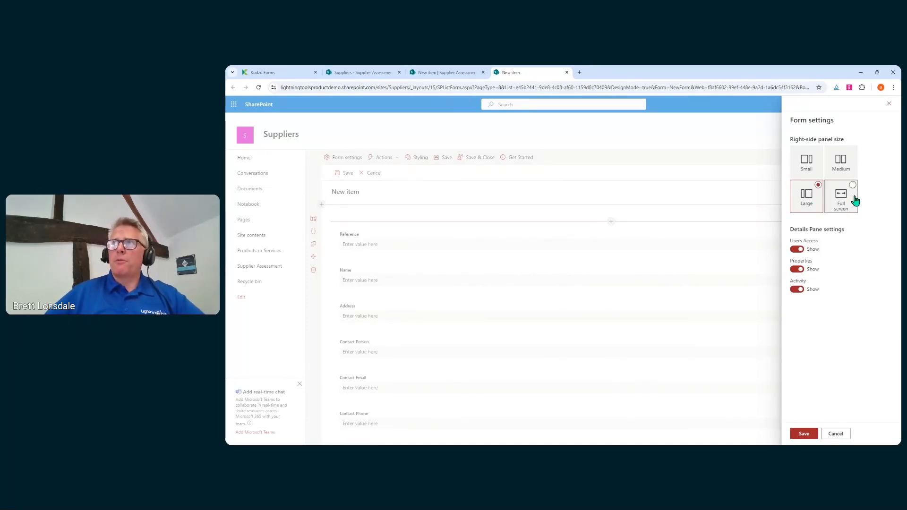
left_click(812, 440)
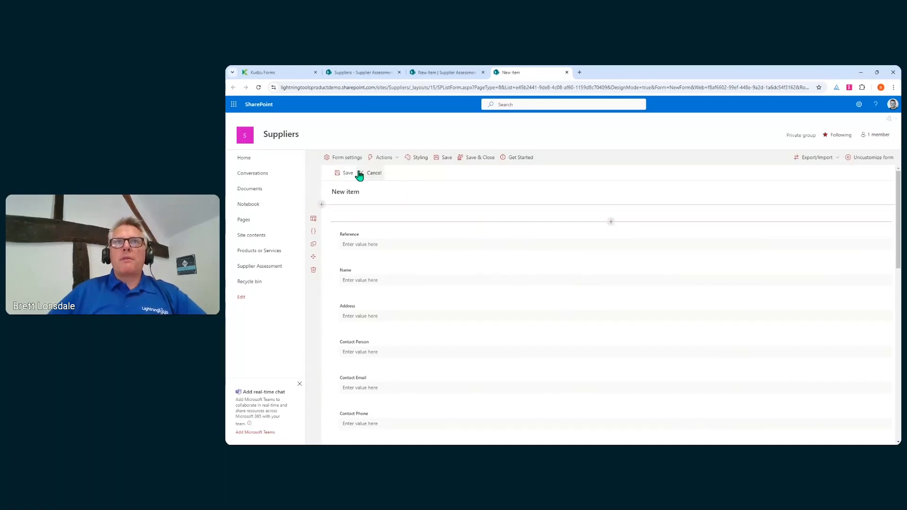
Rename the command bar's Save command to 'Save Draft'.
left_click(386, 159)
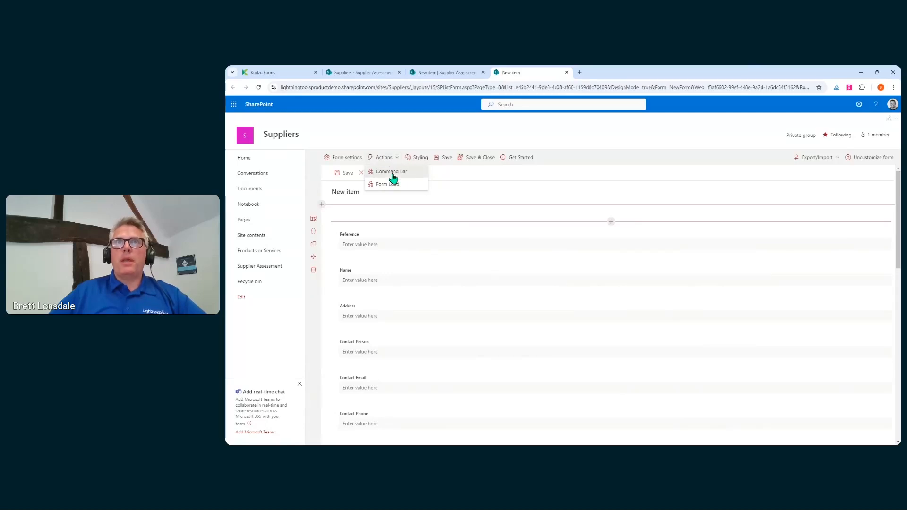
left_click(392, 172)
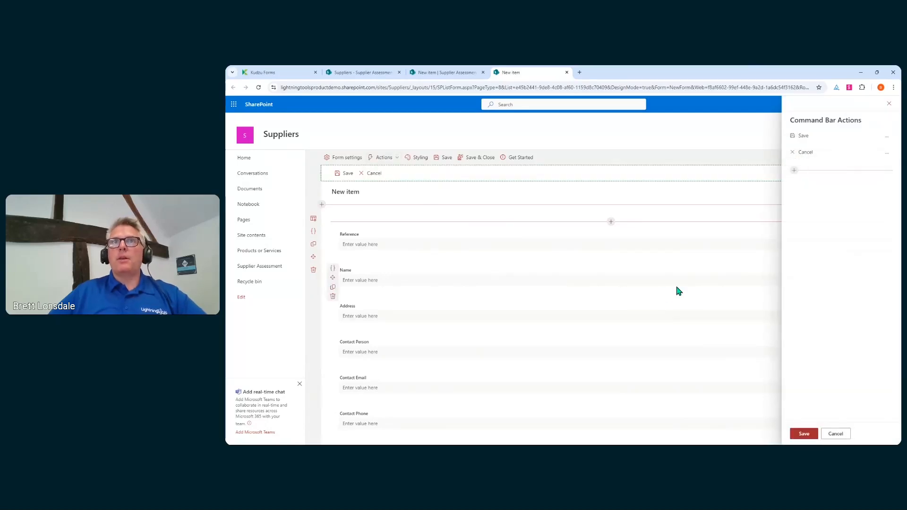
left_click(886, 136)
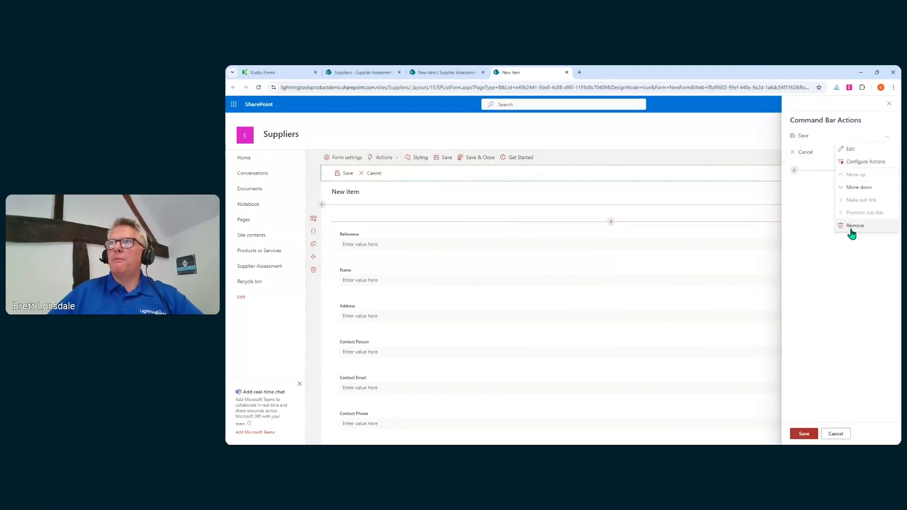
left_click(852, 149)
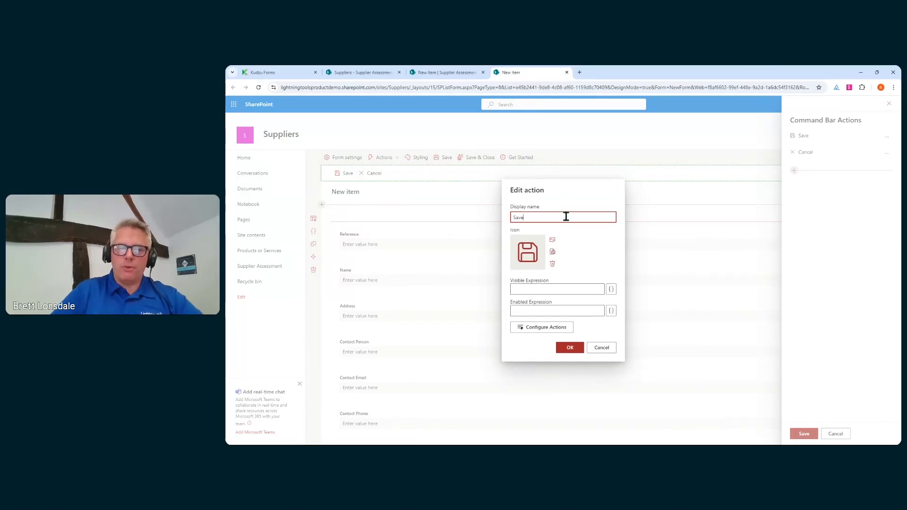
type("Draft")
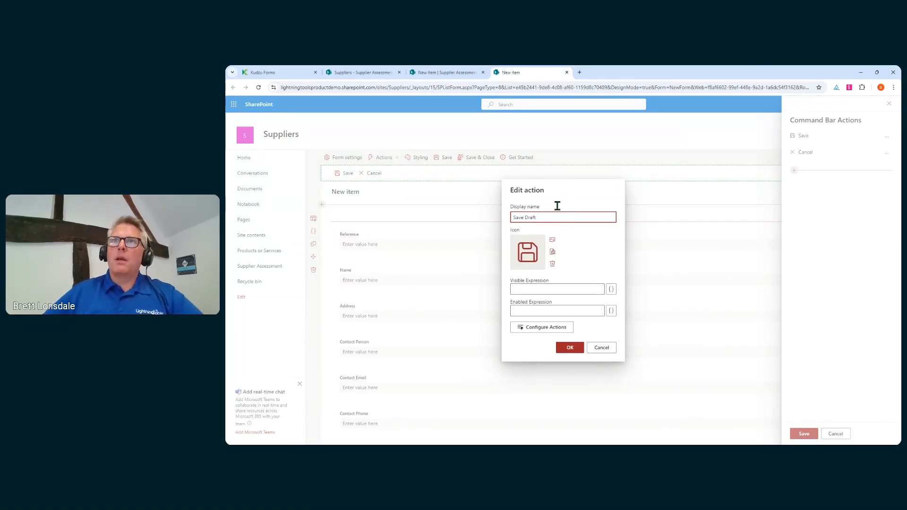
left_click(570, 348)
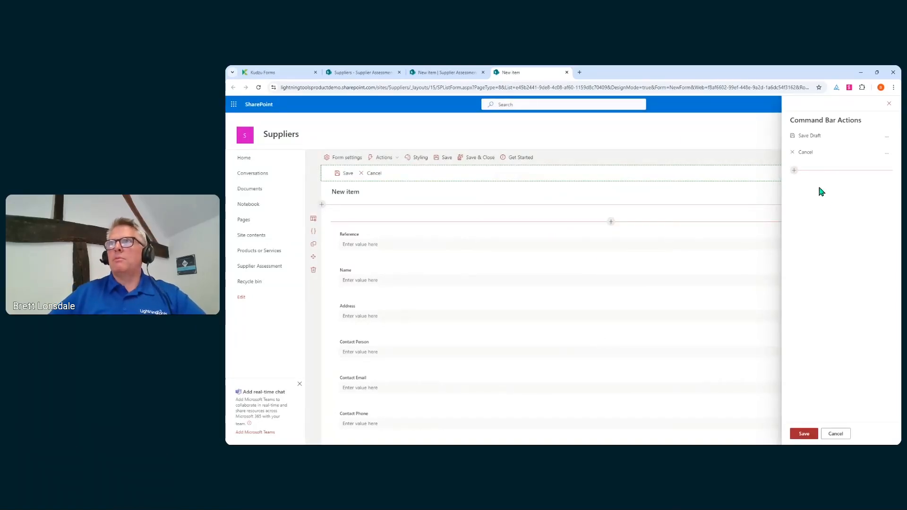
Add a 'Save and Submit' command with the send icon and open its actions.
left_click(794, 170)
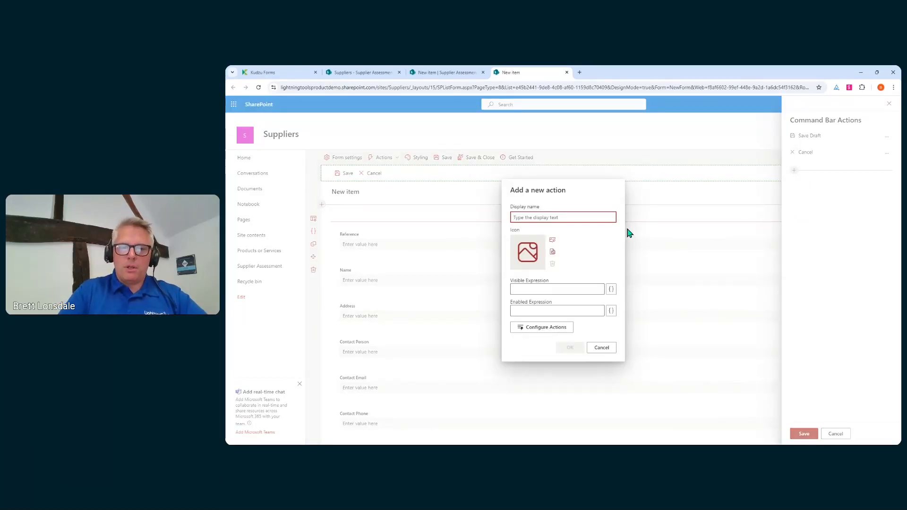
type("Save ")
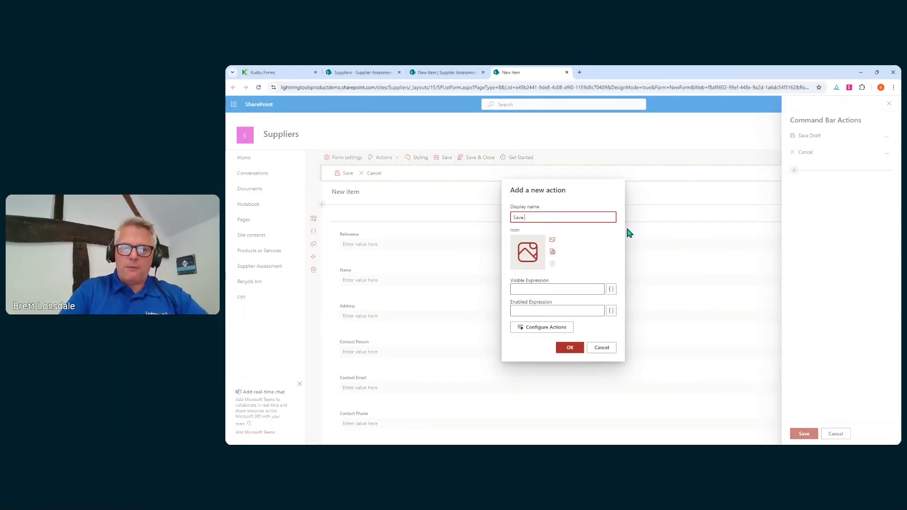
type("and Submit")
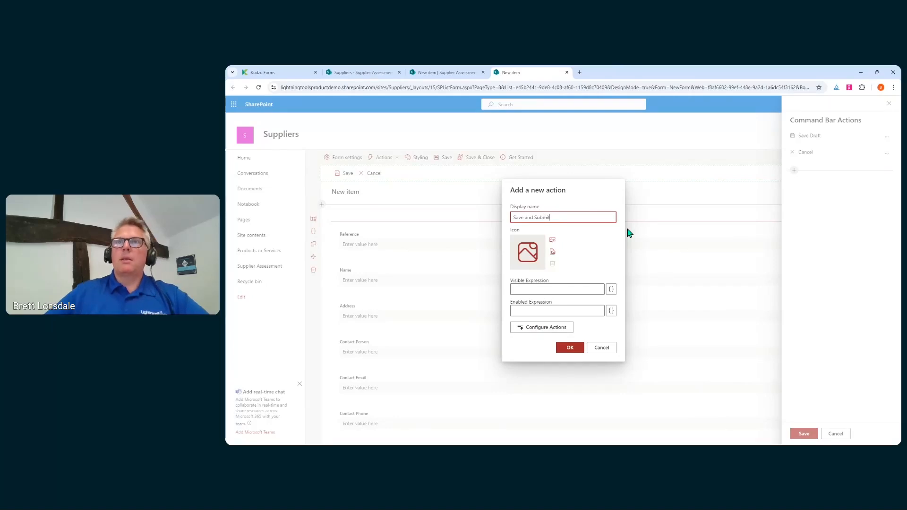
left_click(544, 241)
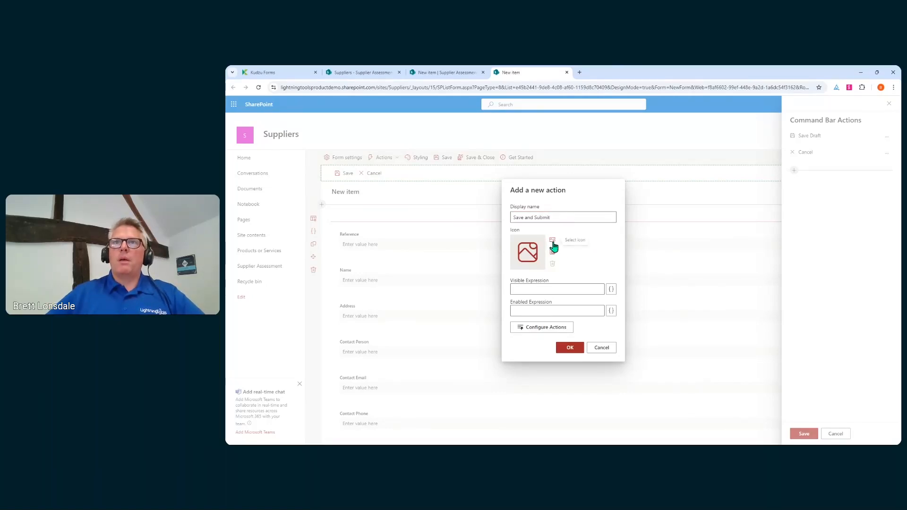
left_click(553, 243)
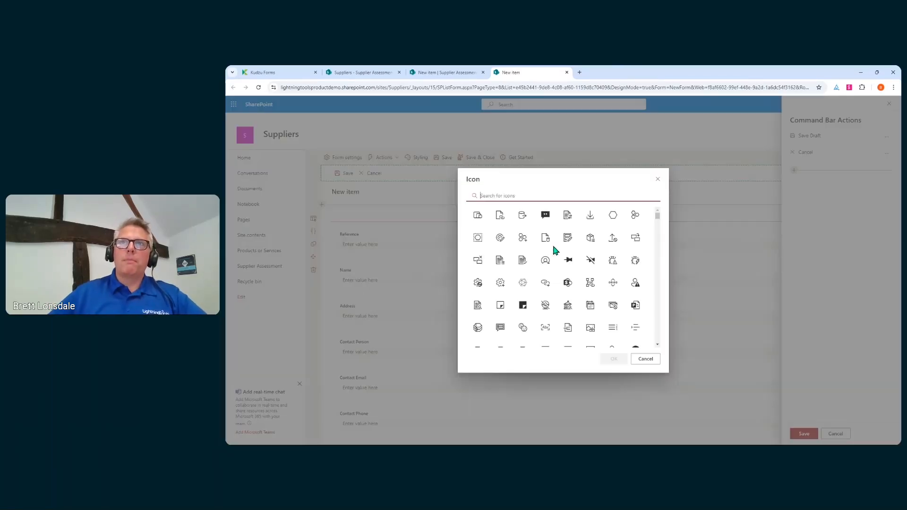
type("s")
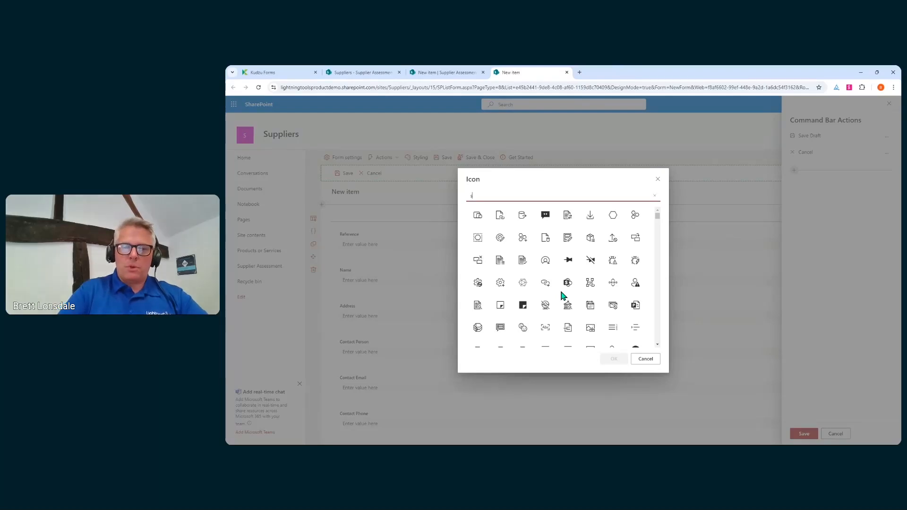
type("end")
left_click(477, 216)
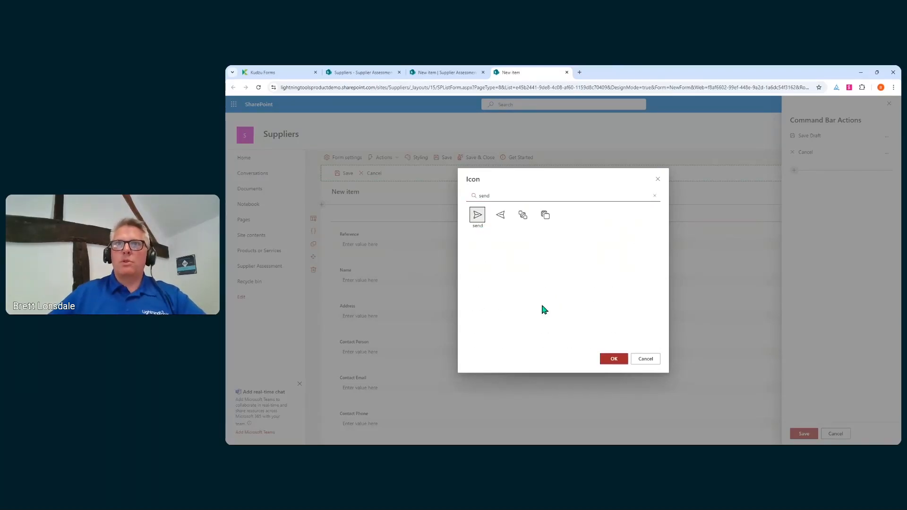
left_click(613, 358)
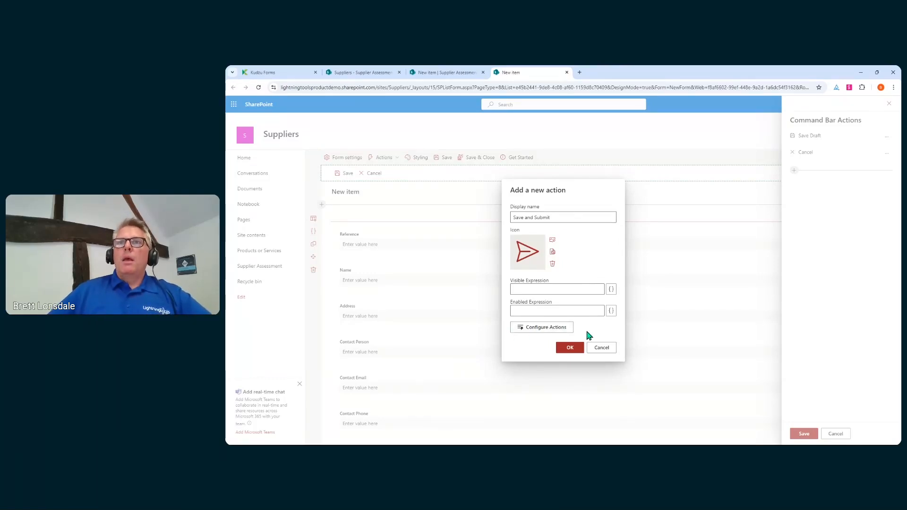
left_click(562, 331)
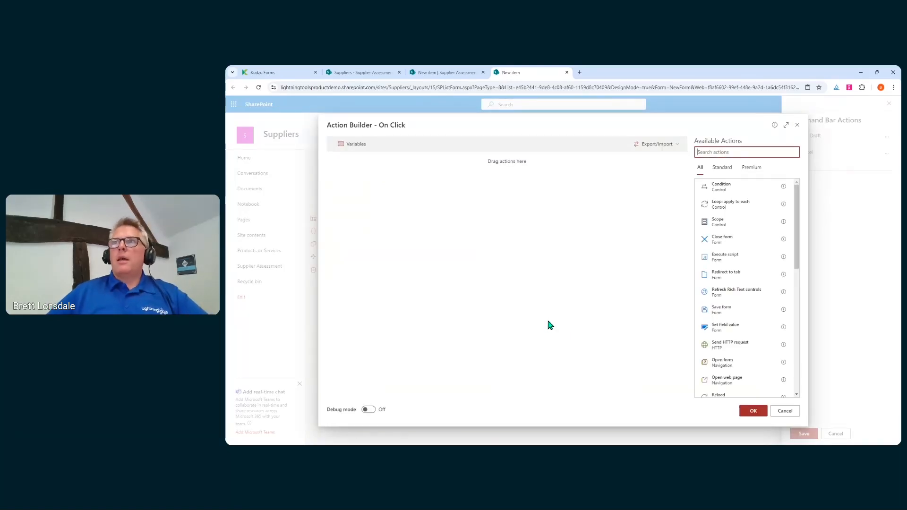
Drop a Scope block into the empty Save and Submit On Click flow.
left_click(731, 226)
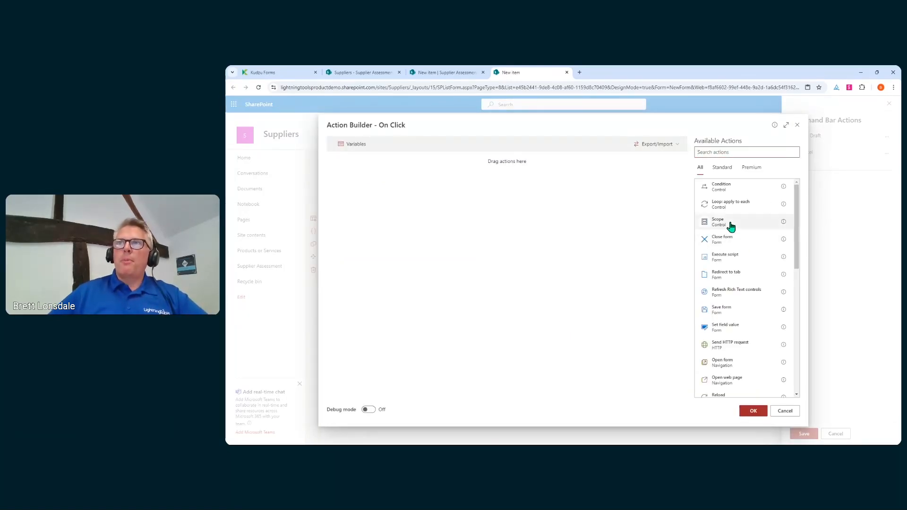
left_click(721, 231)
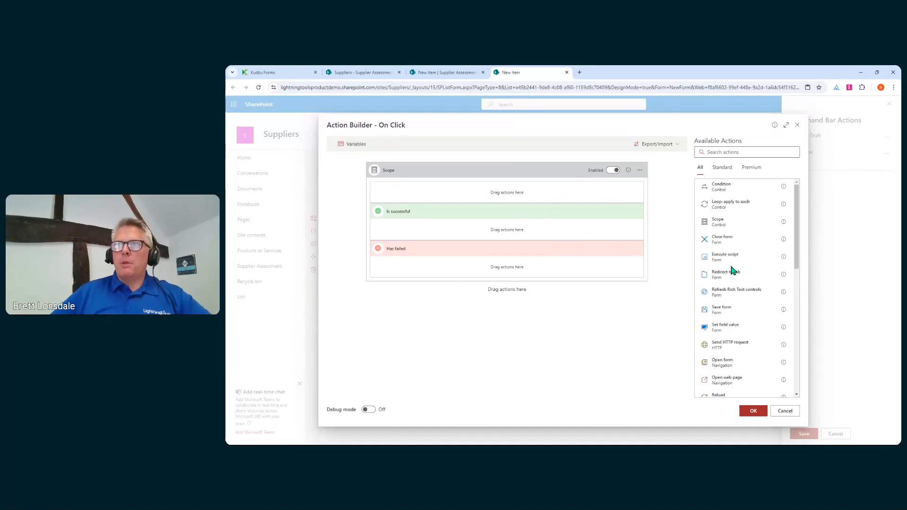
scroll(731, 271, "down", 3)
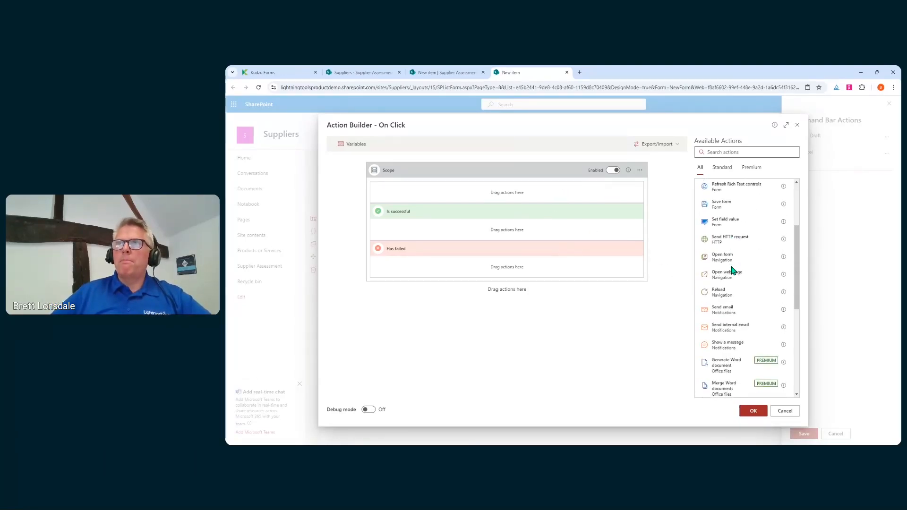
scroll(733, 255, "up", 3)
left_click(732, 152)
Drop a Save form action into the Scope, found by searching 'save'.
type("sav")
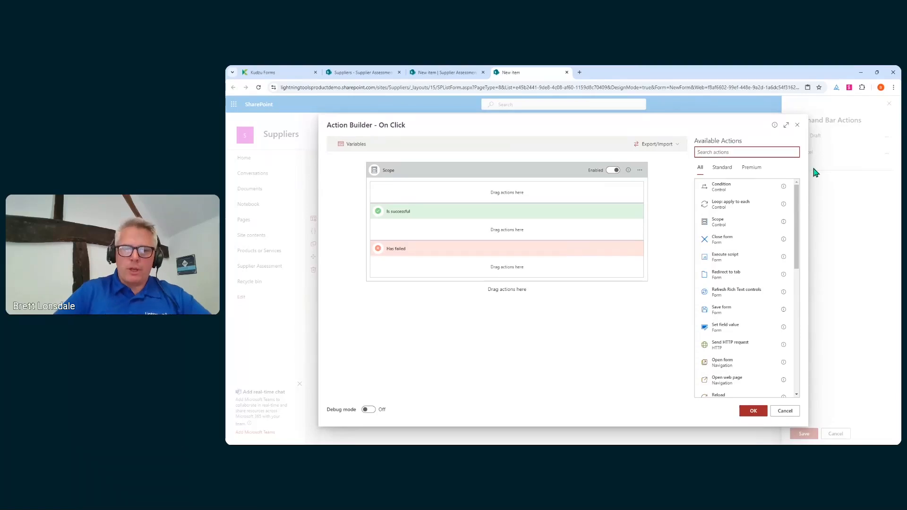
type("e")
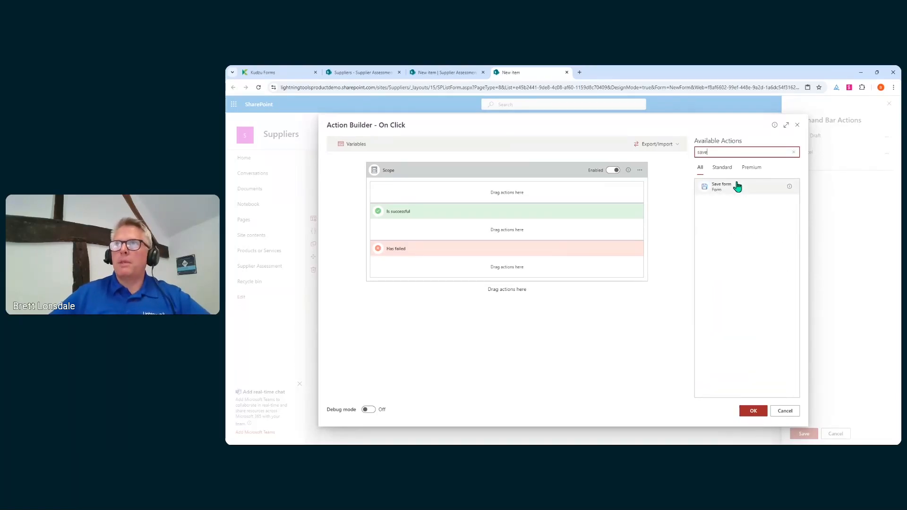
left_click_drag(737, 186, 484, 195)
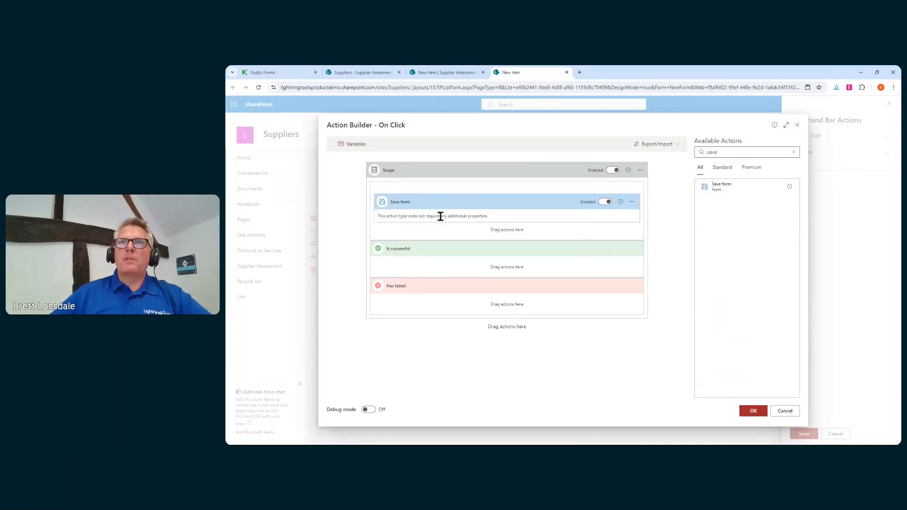
double_click(712, 152)
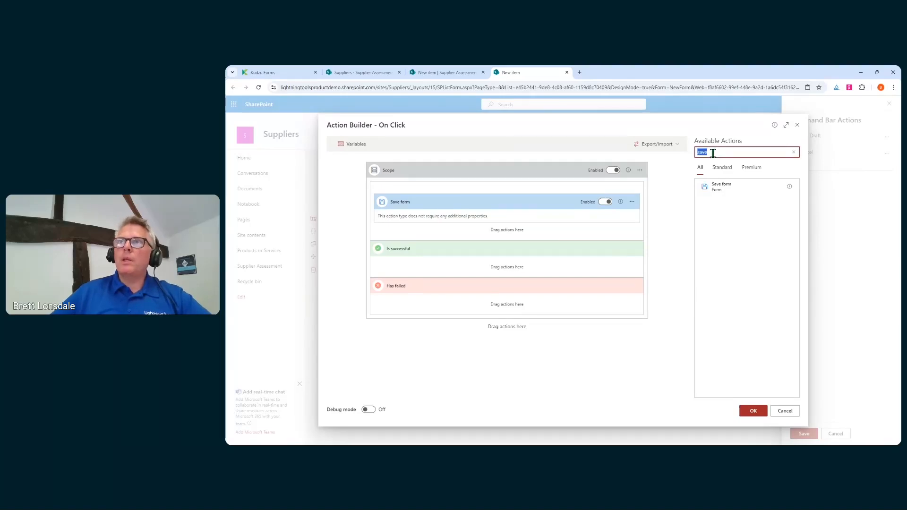
key("BackSpace")
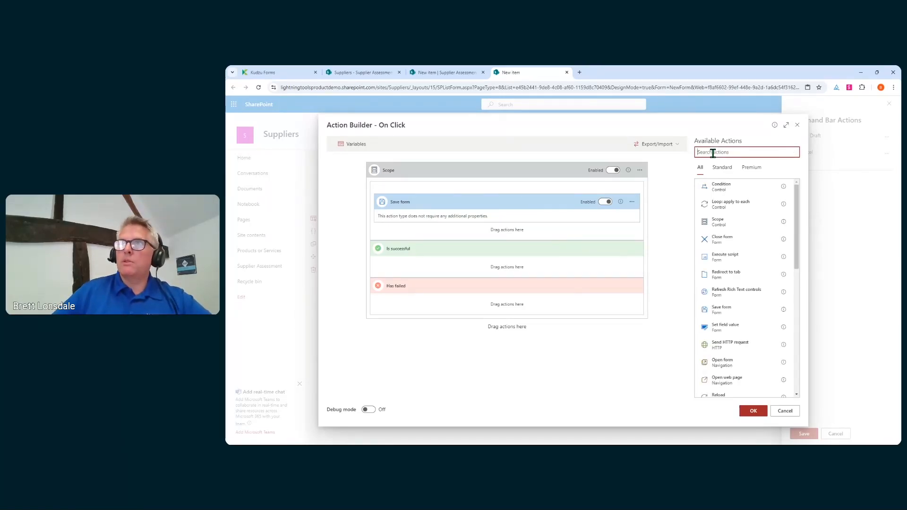
Add a Set field value step below it that sets Status to 'Submitted for Approval'.
left_click_drag(737, 330, 526, 230)
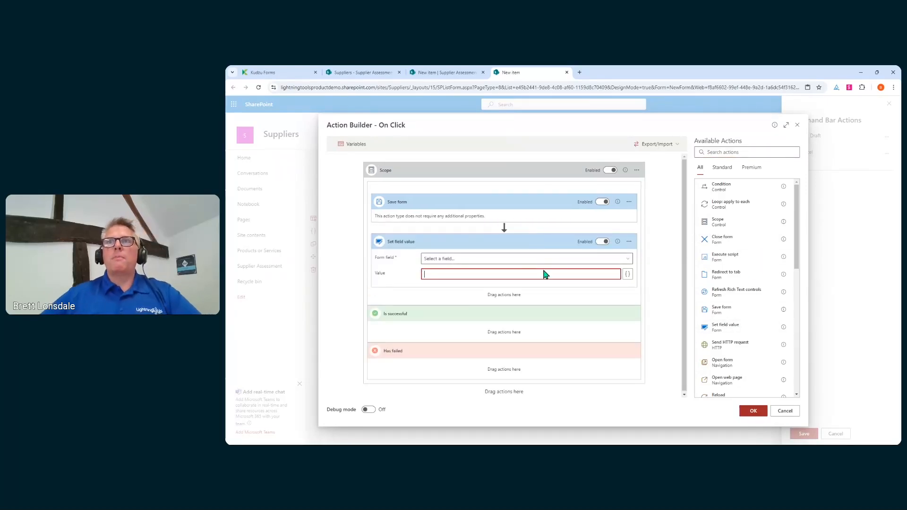
left_click(624, 257)
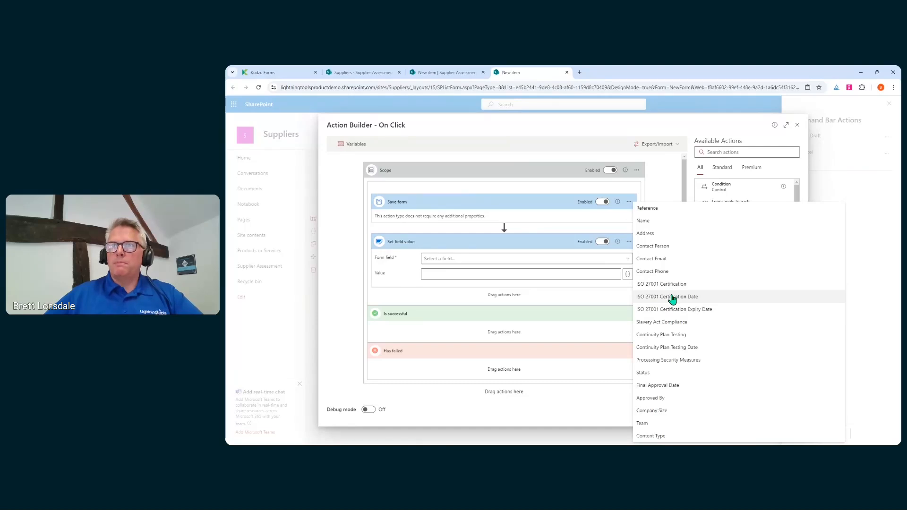
left_click(654, 373)
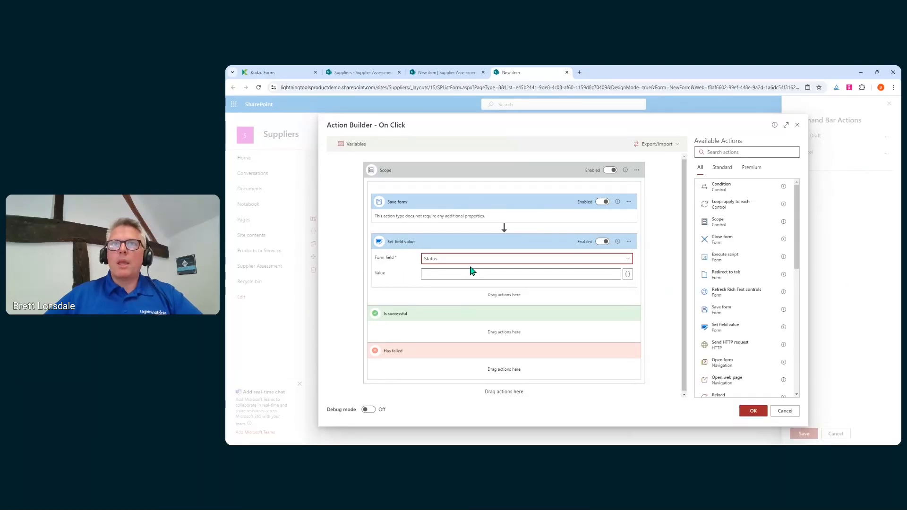
left_click(528, 277)
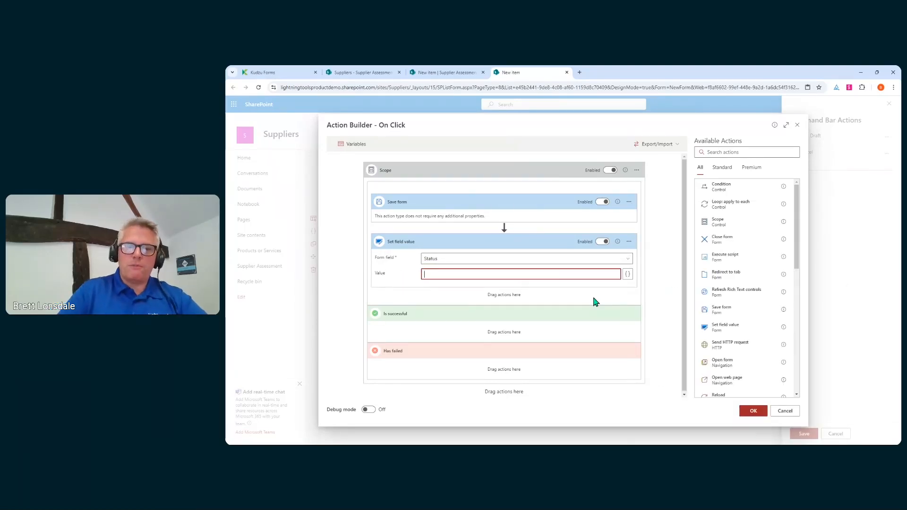
type("Submitted f")
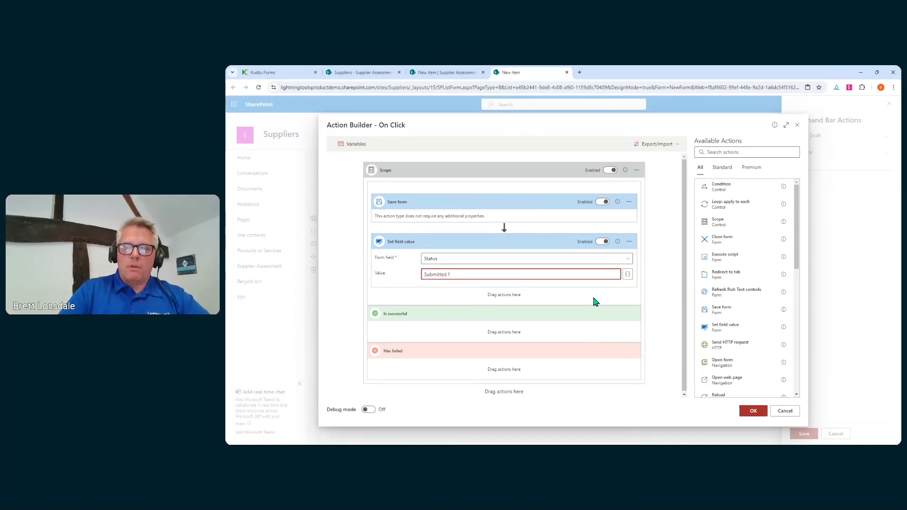
type("Approval")
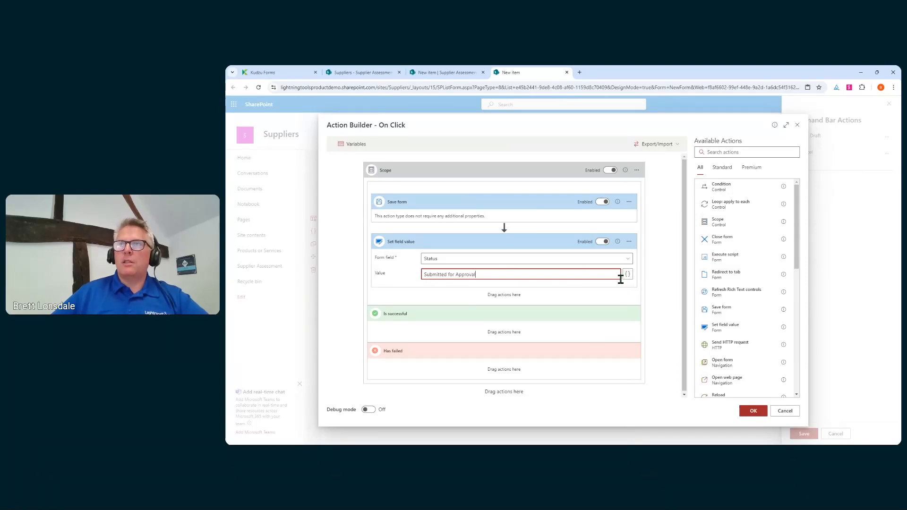
scroll(750, 321, "down", 3)
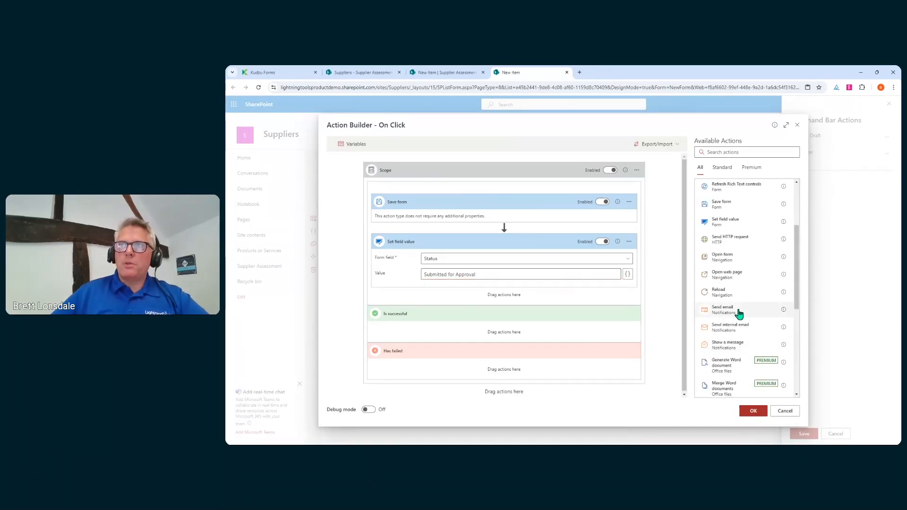
Place a Send email action under Set field value and open its From expression editor.
left_click(738, 311)
scroll(515, 233, "up", 3)
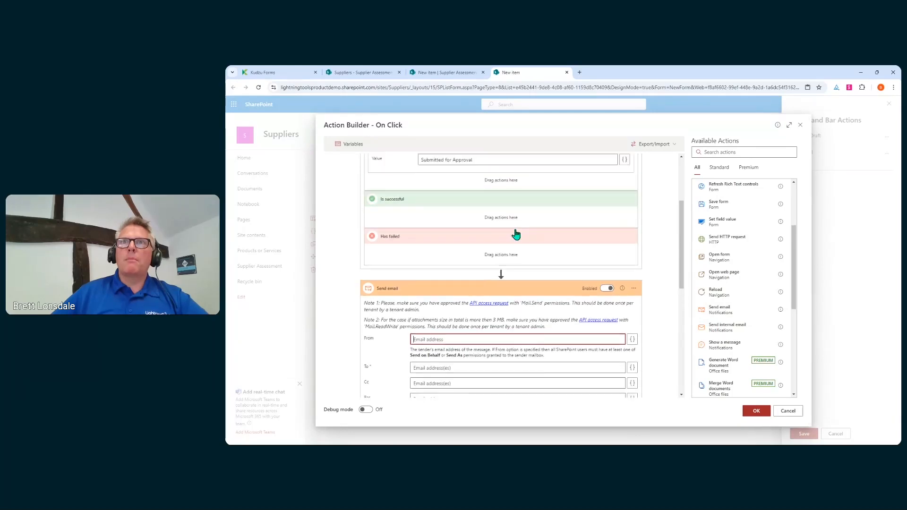
left_click_drag(500, 370, 478, 263)
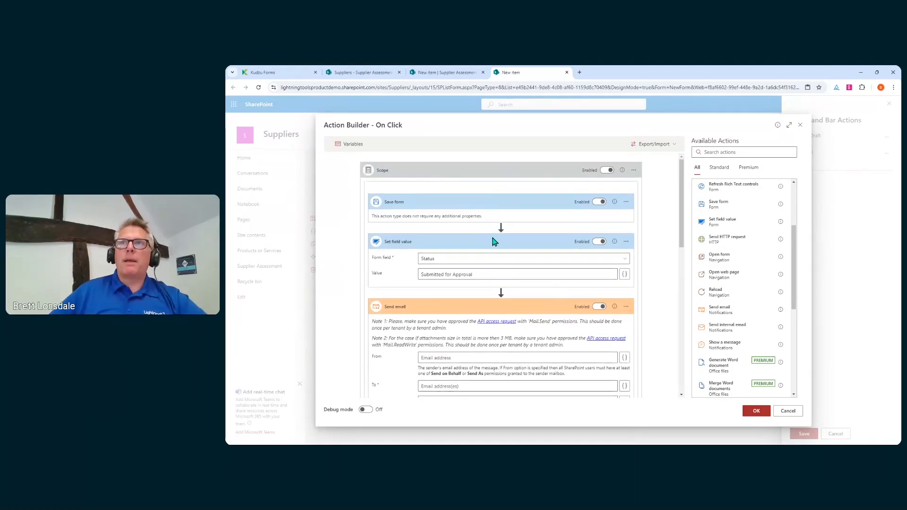
scroll(496, 239, "down", 3)
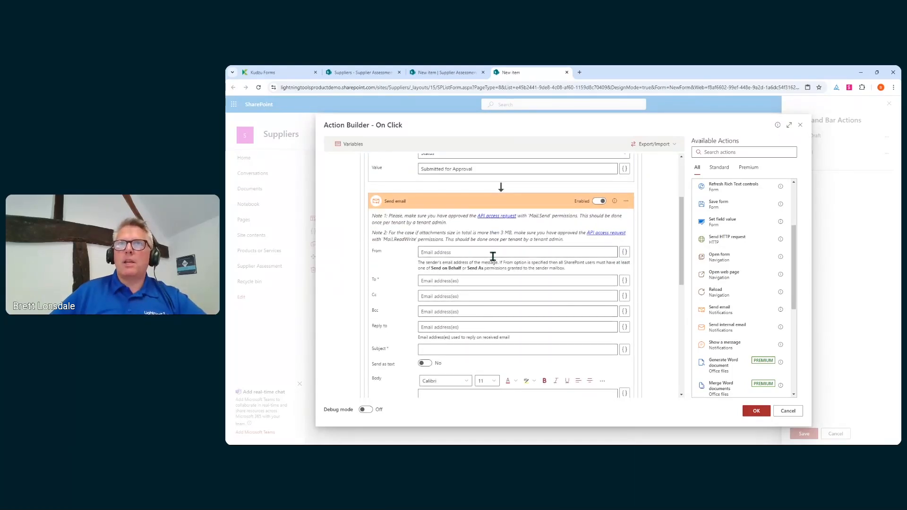
left_click(625, 254)
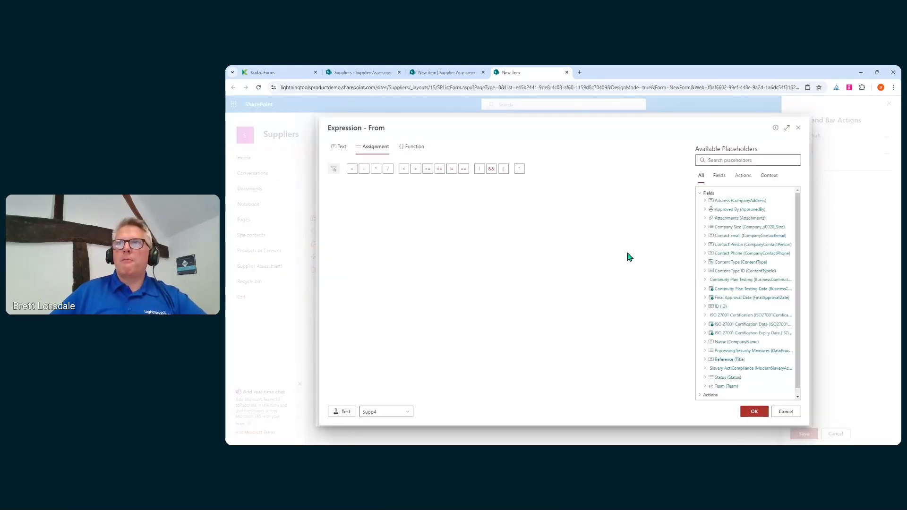
scroll(733, 373, "down", 1)
left_click(721, 396)
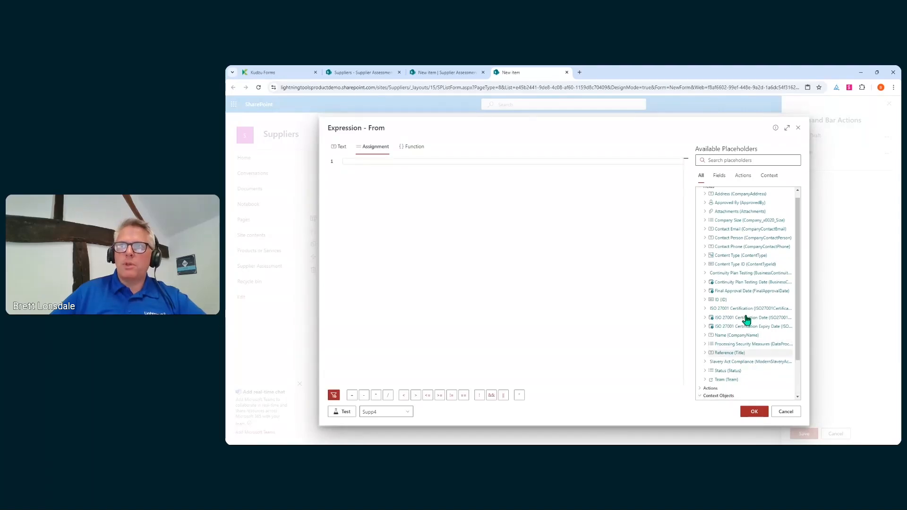
scroll(745, 319, "down", 2)
left_click(713, 389)
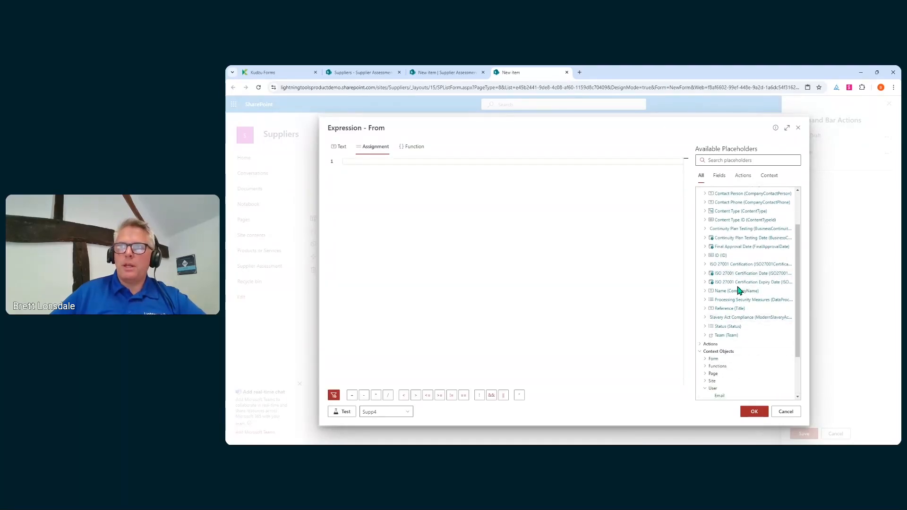
scroll(719, 395, "down", 2)
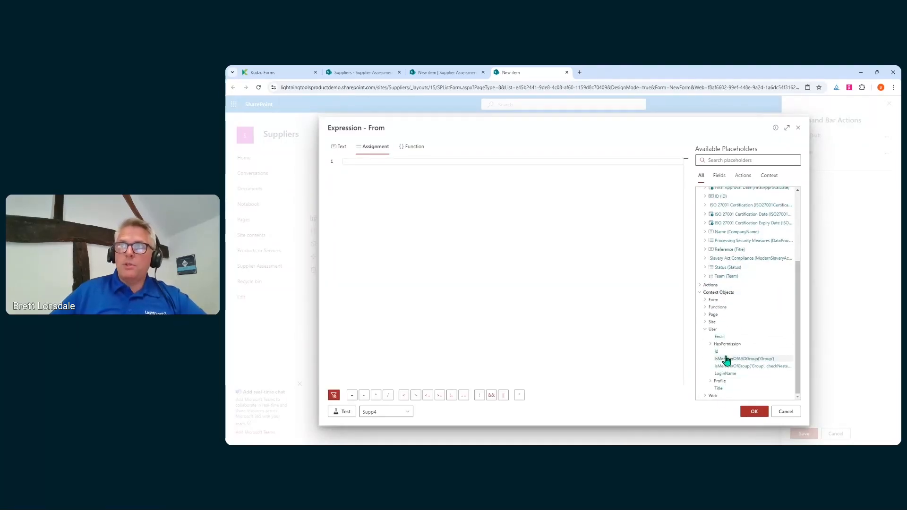
left_click(719, 336)
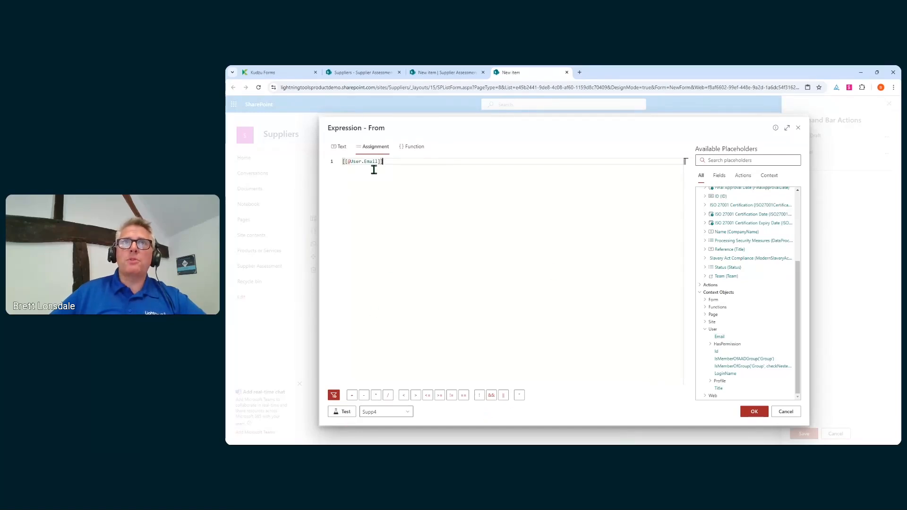
left_click(352, 411)
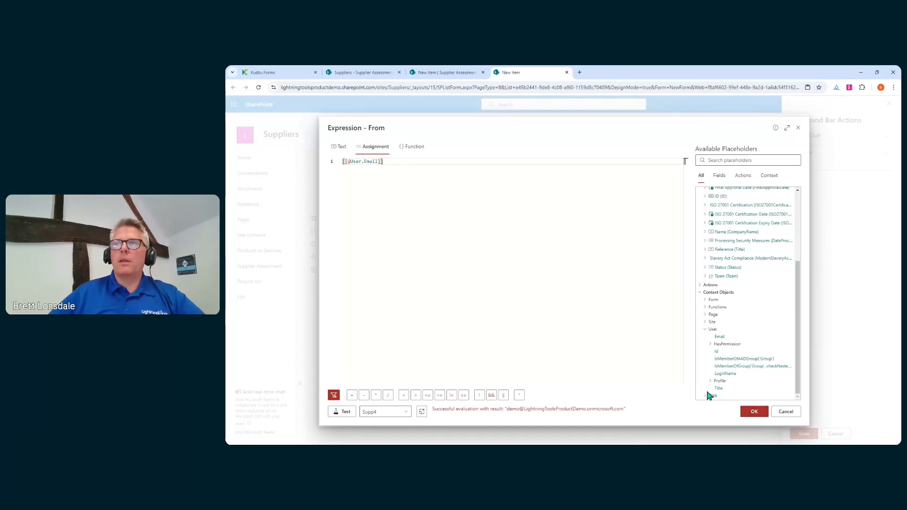
left_click(754, 411)
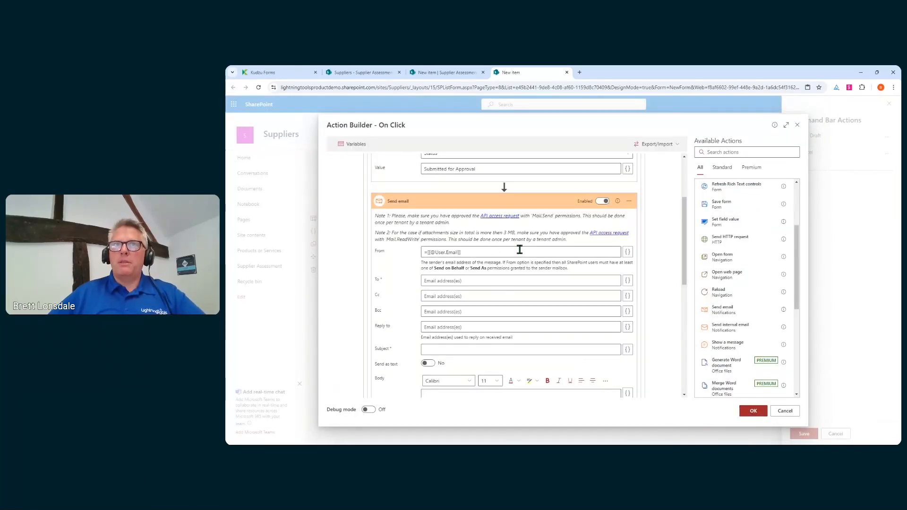
Fill in the recipient's e-mail address, subject 'New Supplier Assessment' and body 'test'.
left_click(511, 281)
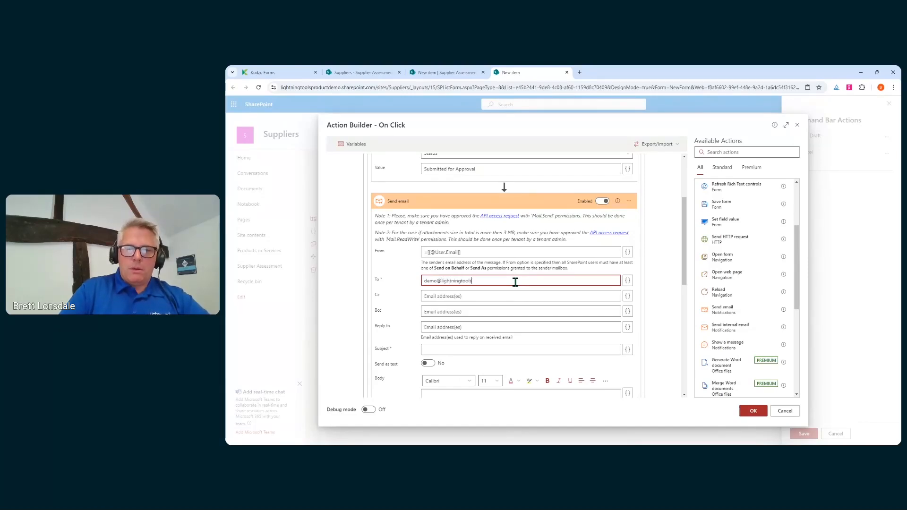
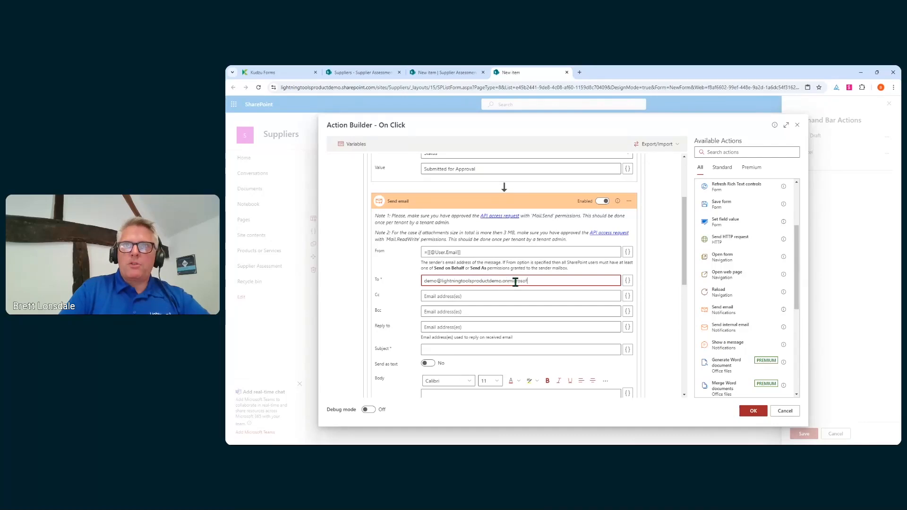
left_click(482, 349)
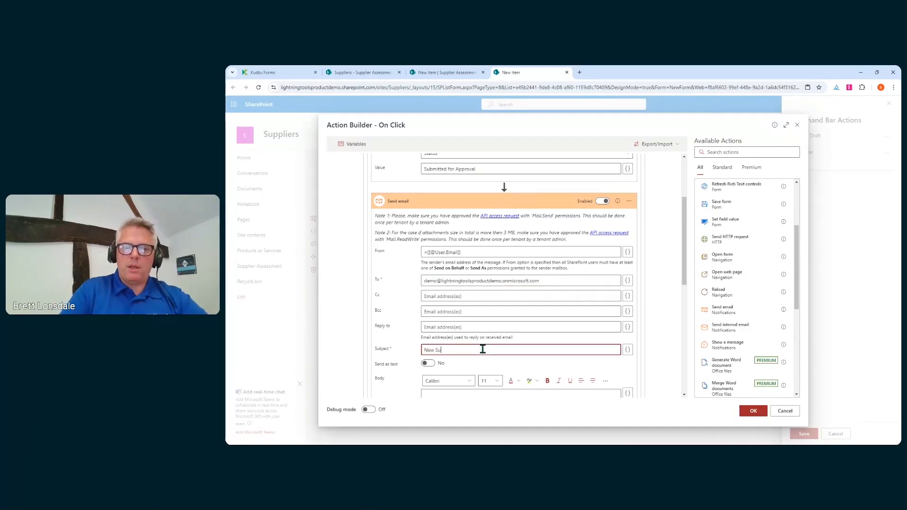
type("New Supplier Assessment")
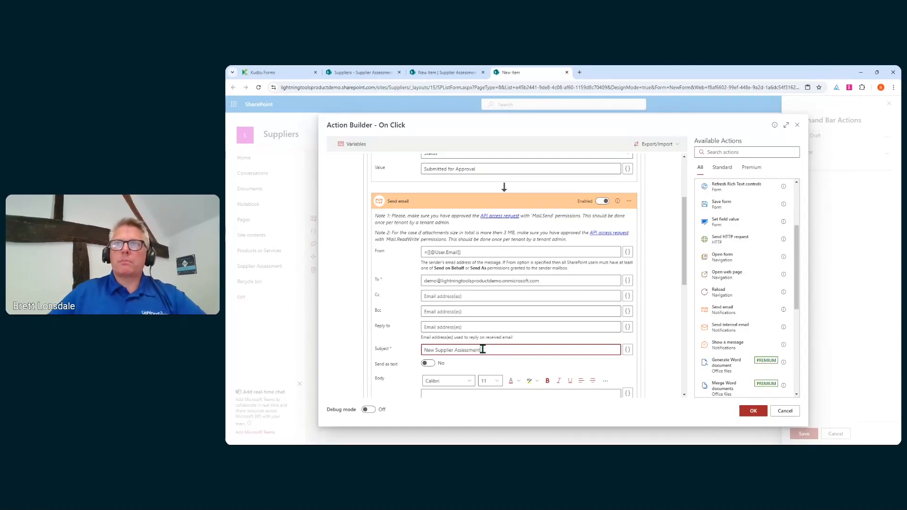
scroll(482, 349, "down", 3)
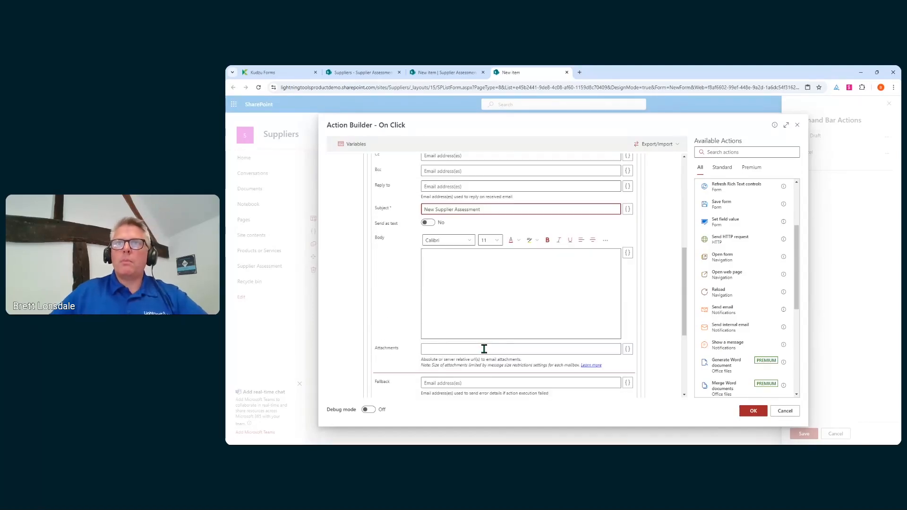
left_click(502, 285)
type("test")
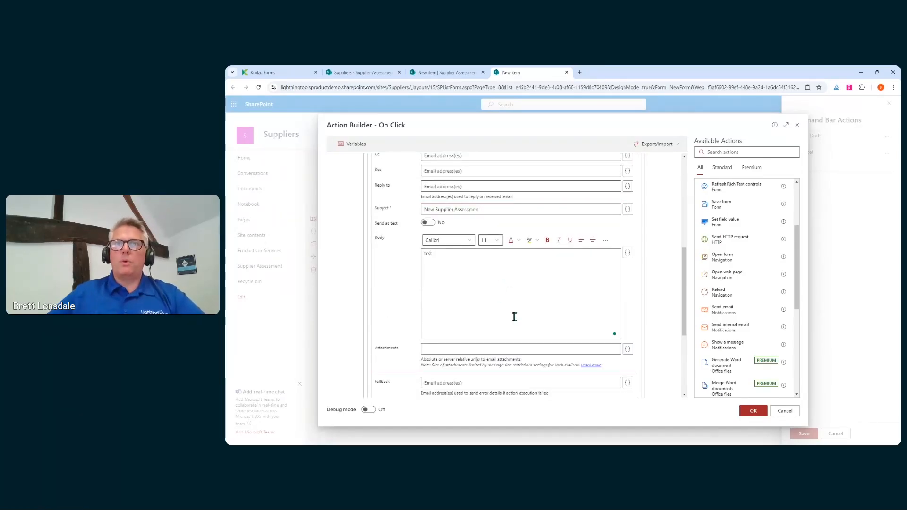
scroll(514, 316, "down", 2)
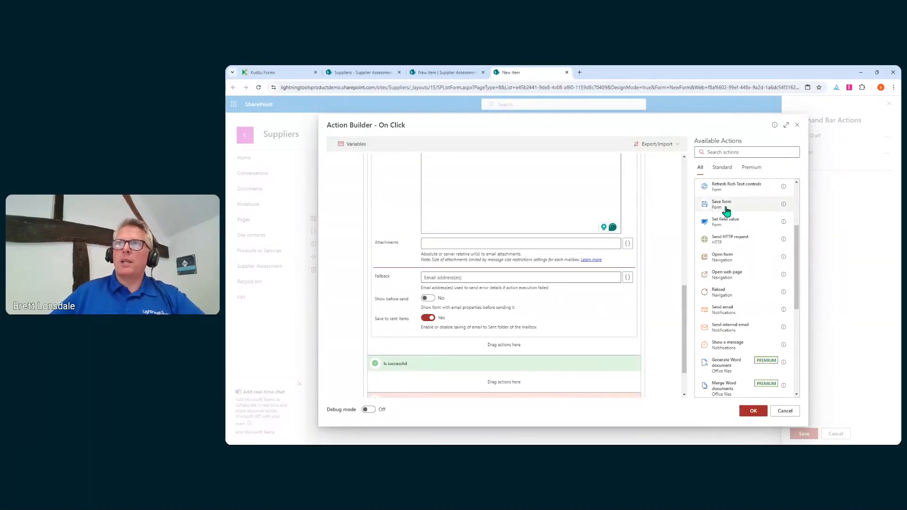
Add Save form after Send email, and Show a message in Is successful and Has failed.
left_click_drag(721, 204, 529, 342)
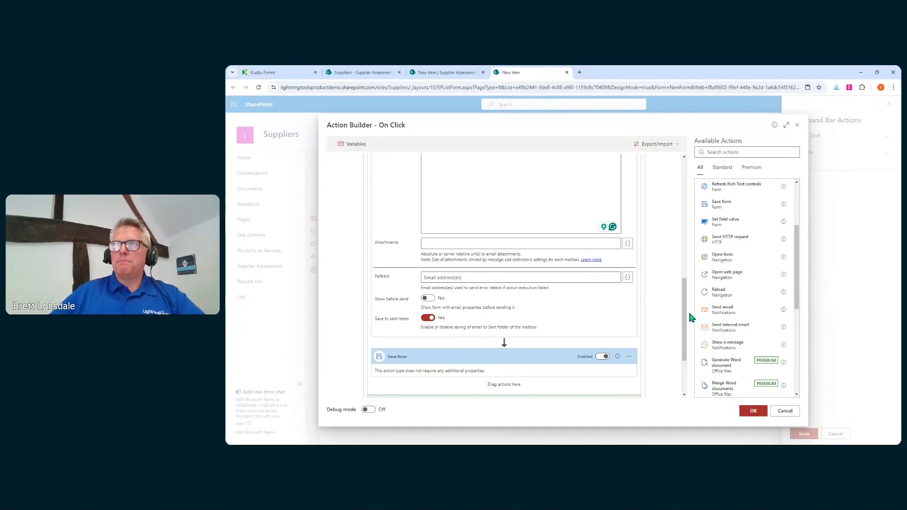
scroll(657, 314, "down", 3)
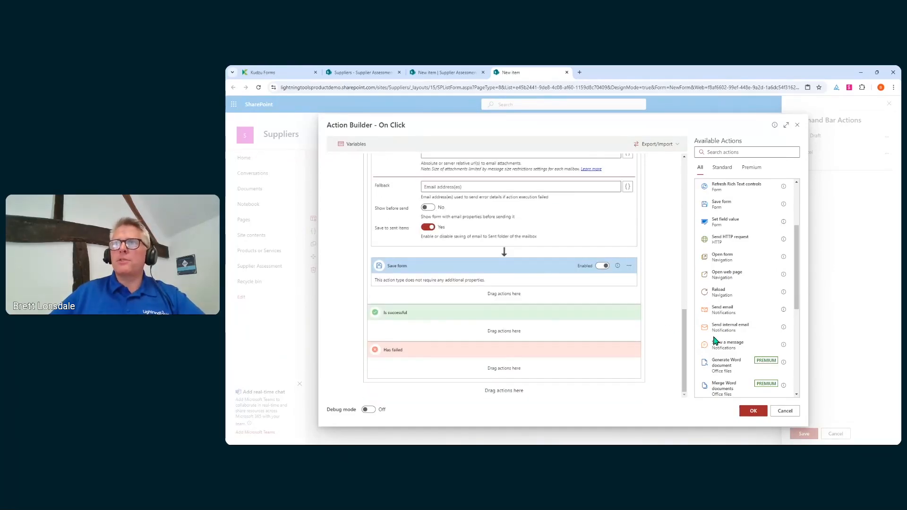
left_click_drag(727, 351, 498, 338)
scroll(651, 345, "down", 3)
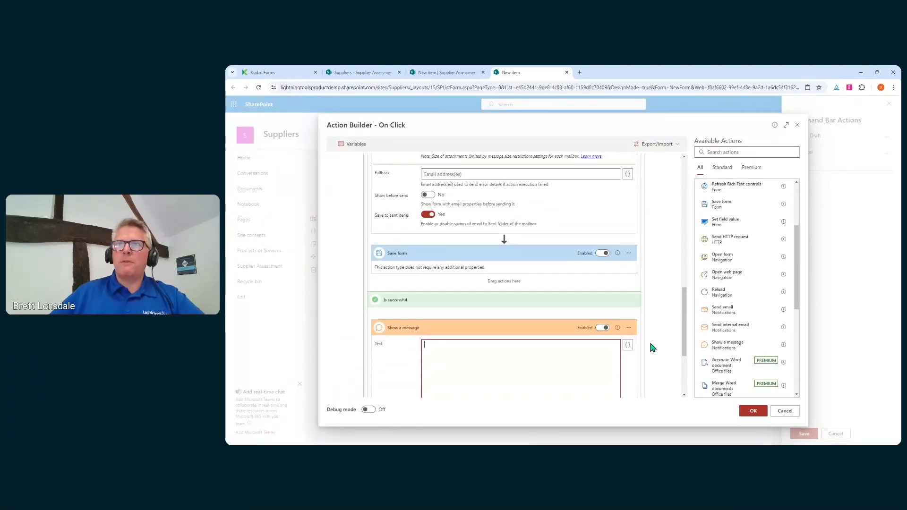
left_click_drag(723, 347, 548, 373)
left_click(491, 314)
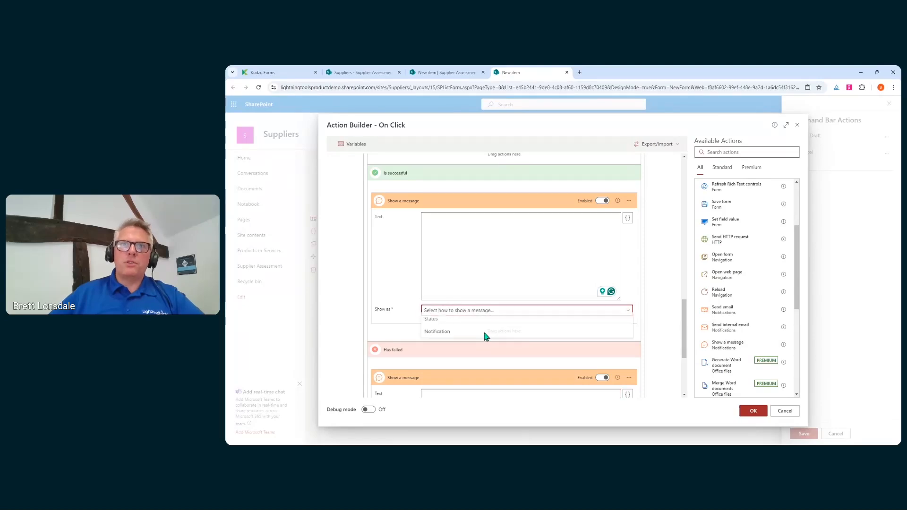
Show the success message as a 5-second Success status reading 'Successfully submitted'.
left_click(457, 331)
left_click(459, 338)
key("BackSpace")
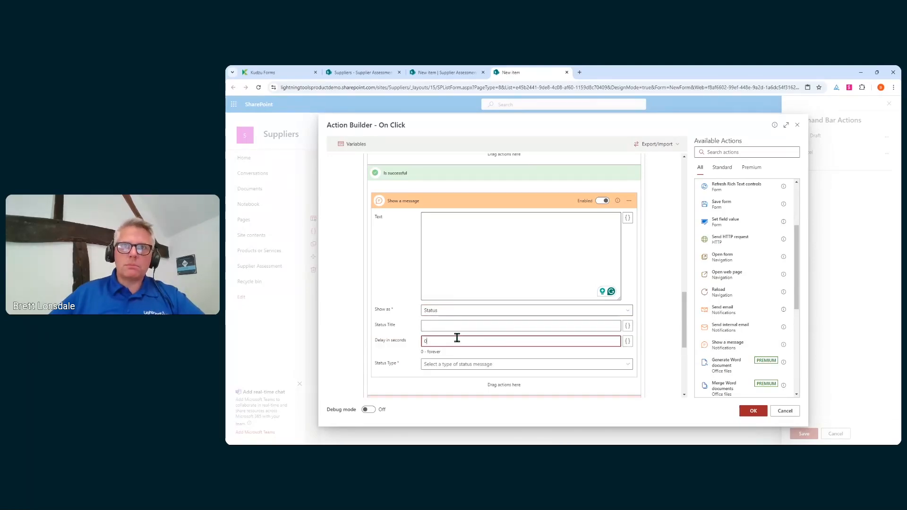
left_click(469, 264)
type("Suc")
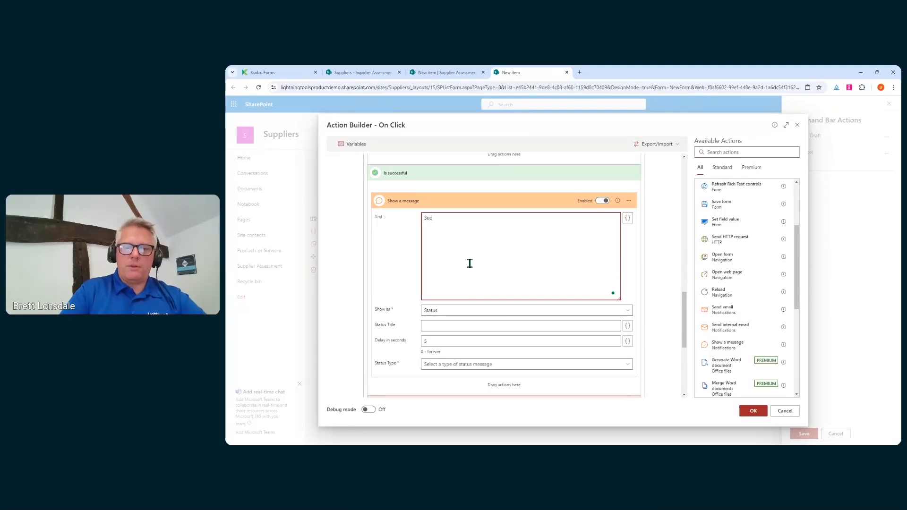
type("cessfully ")
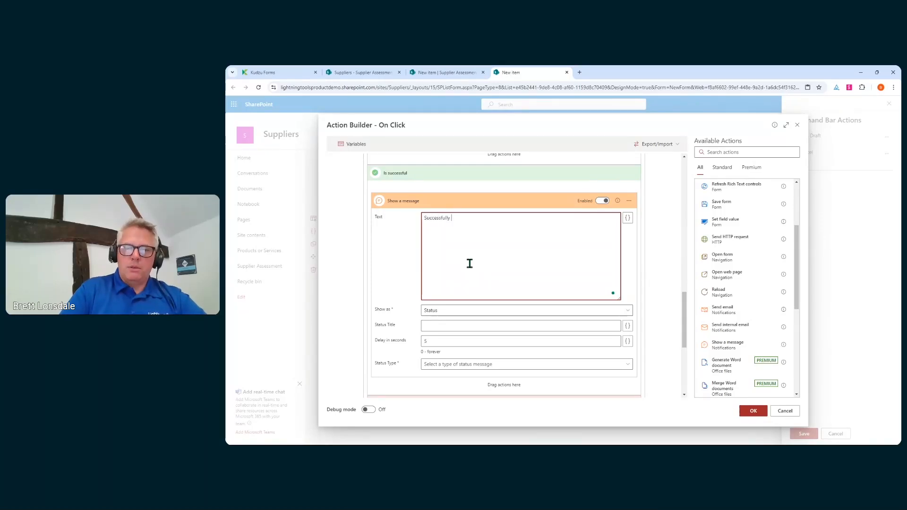
type("subitted")
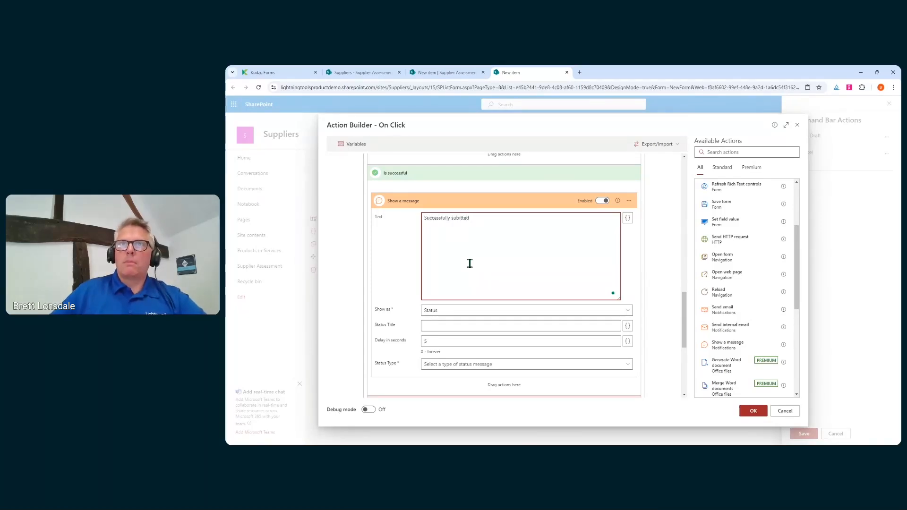
left_click(455, 217)
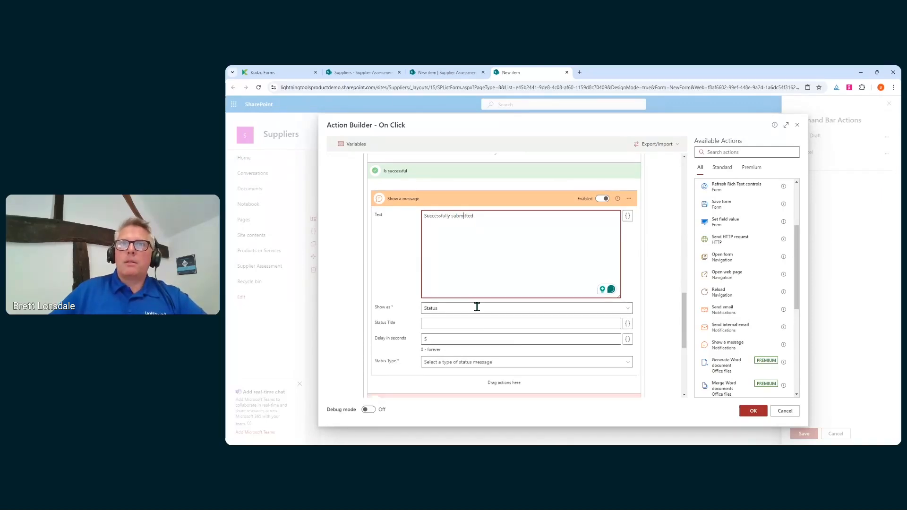
scroll(475, 305, "down", 4)
left_click(467, 188)
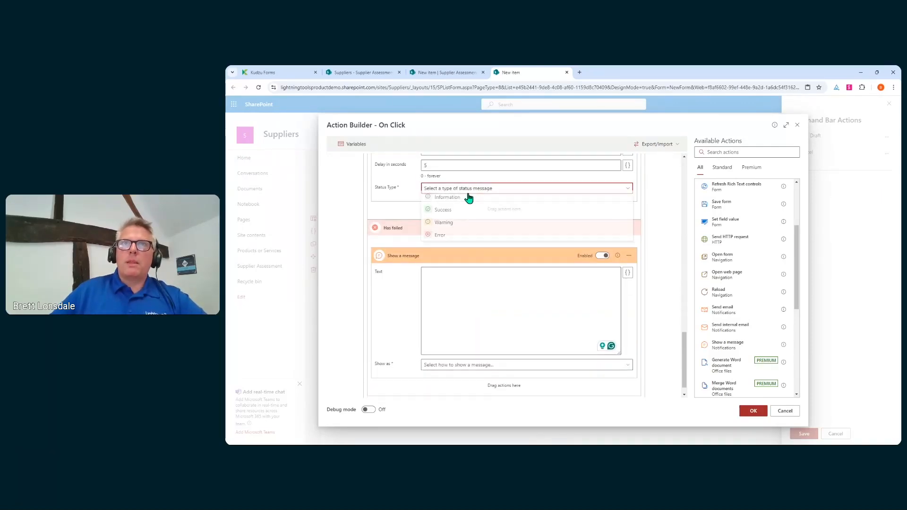
left_click(453, 229)
Show the failure message as an Error status with delay 5 reading 'Failed for some reason'.
left_click(485, 373)
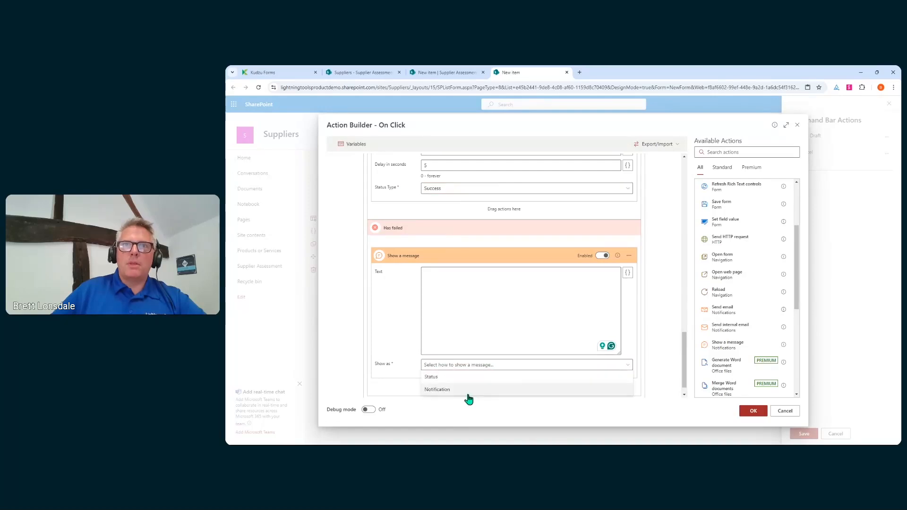
left_click(455, 382)
scroll(471, 379, "down", 2)
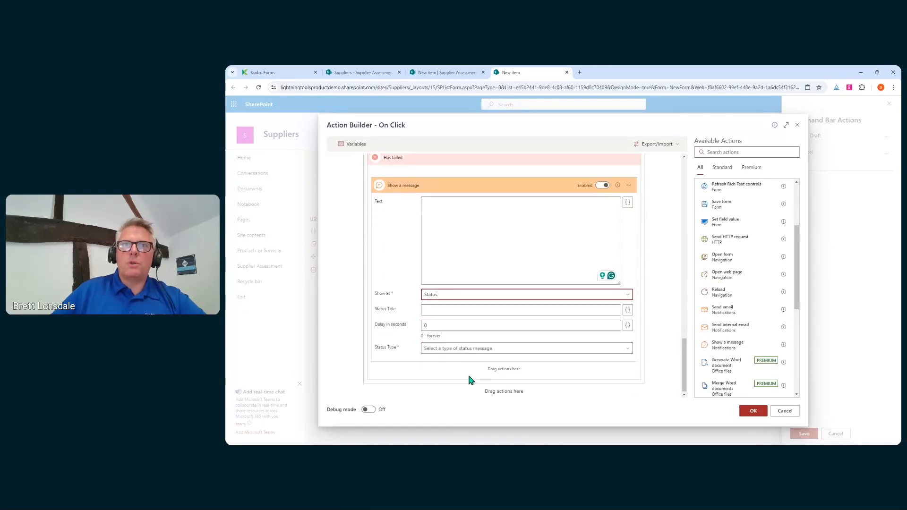
left_click(465, 350)
left_click(440, 398)
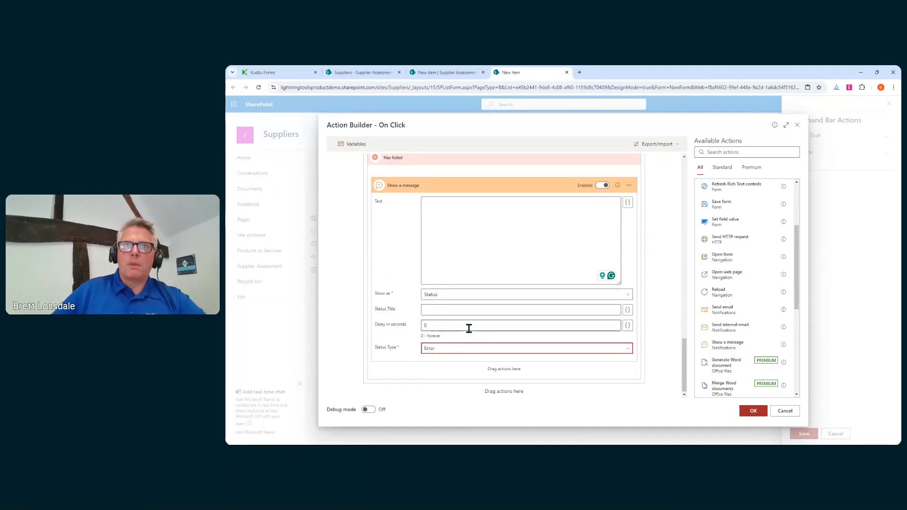
left_click(468, 328)
key("BackSpace")
type("5")
left_click(500, 251)
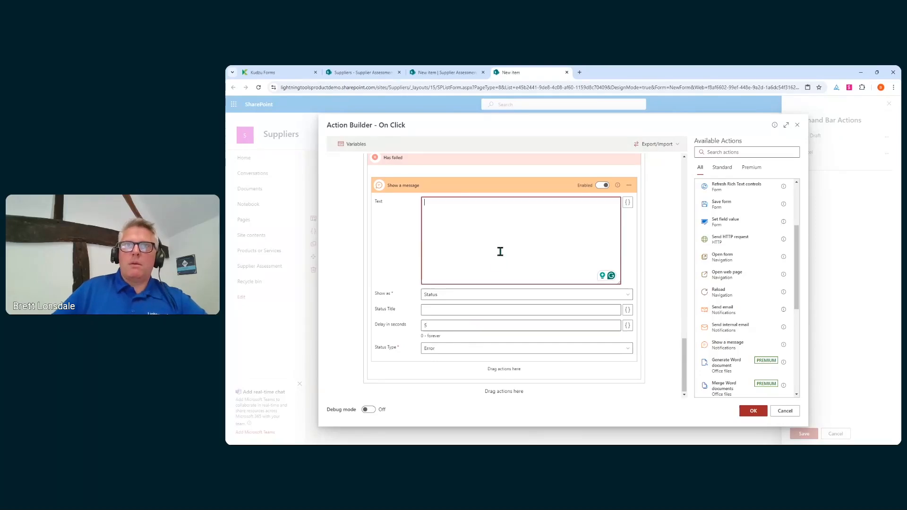
type("Failed ")
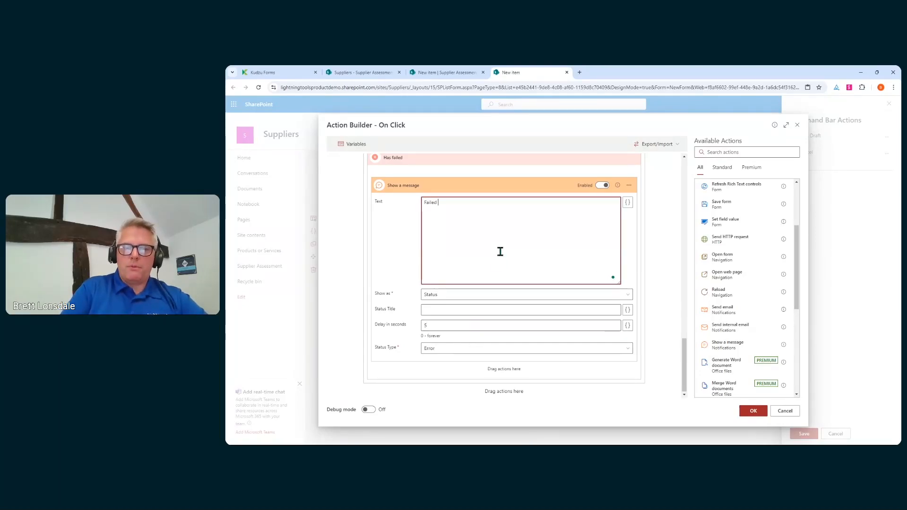
type("for some reason")
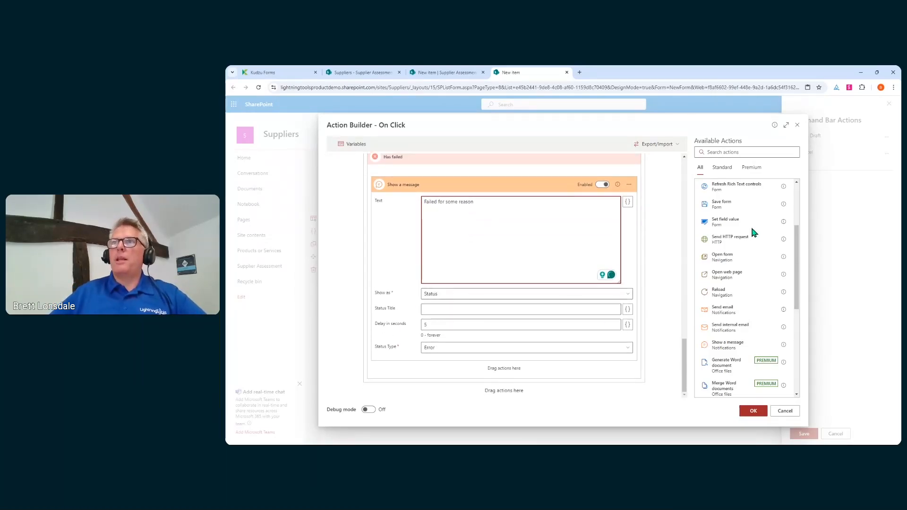
Add a Close form step after the Scope, then collapse Set field value and Send email to review.
scroll(760, 219, "up", 3)
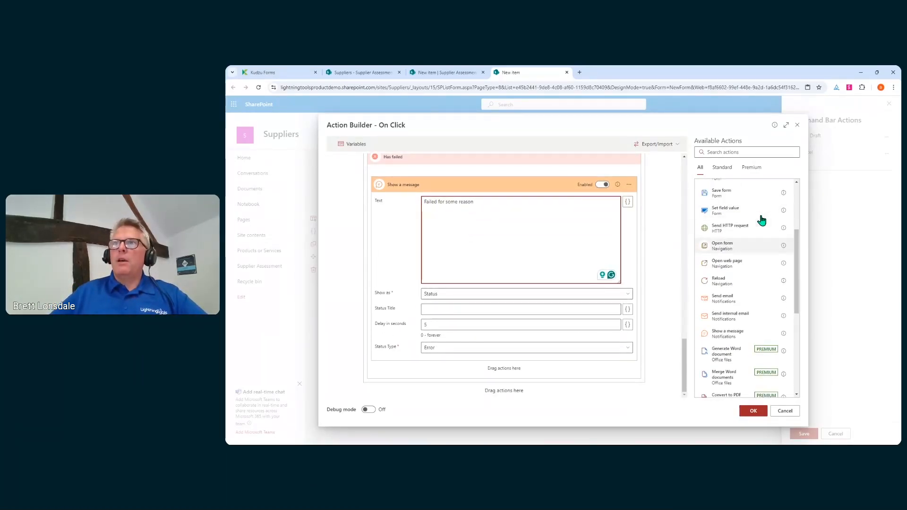
left_click_drag(722, 239, 507, 397)
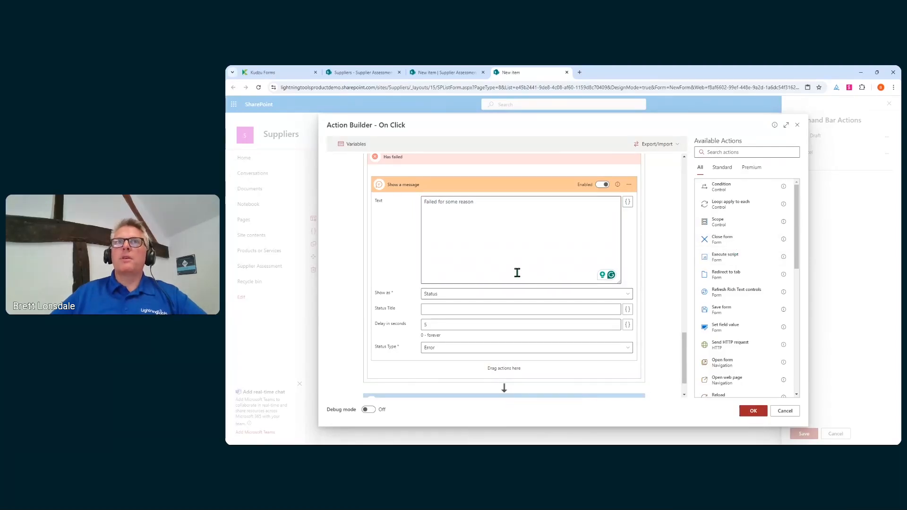
scroll(516, 271, "up", 3)
scroll(488, 307, "up", 4)
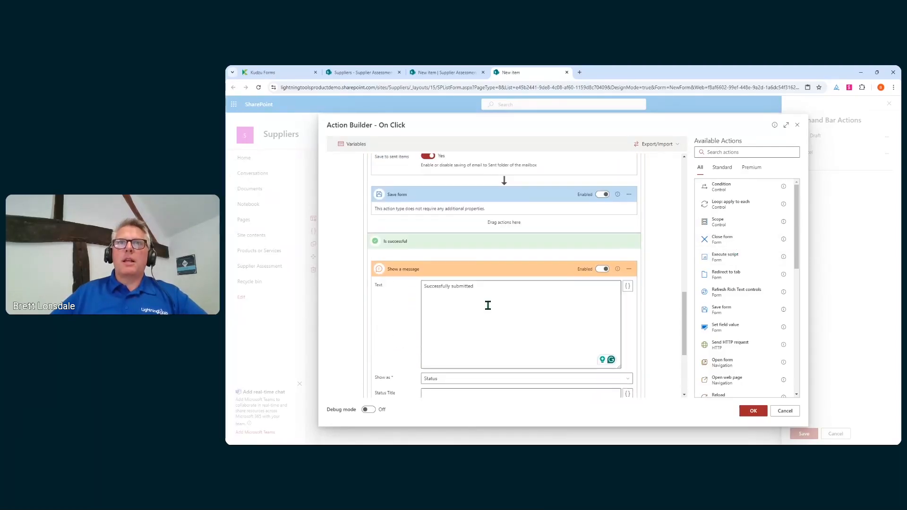
scroll(415, 244, "up", 6)
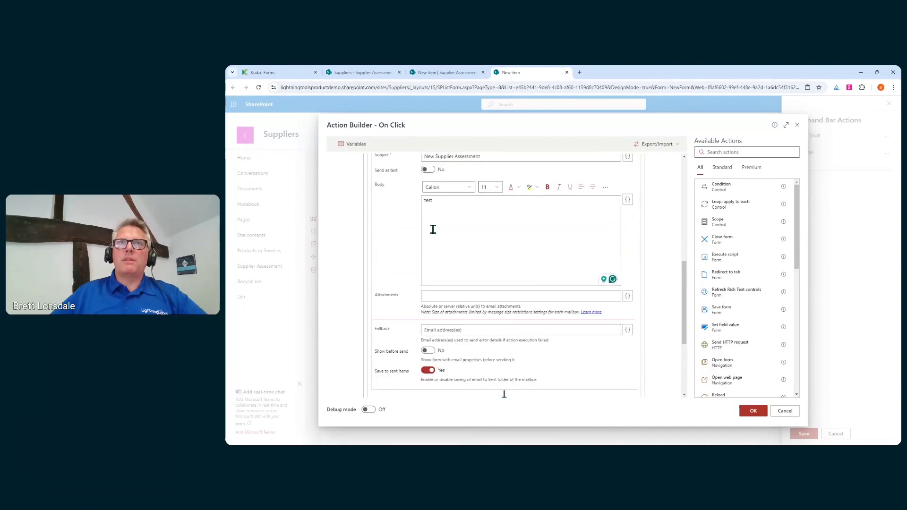
scroll(433, 212, "up", 4)
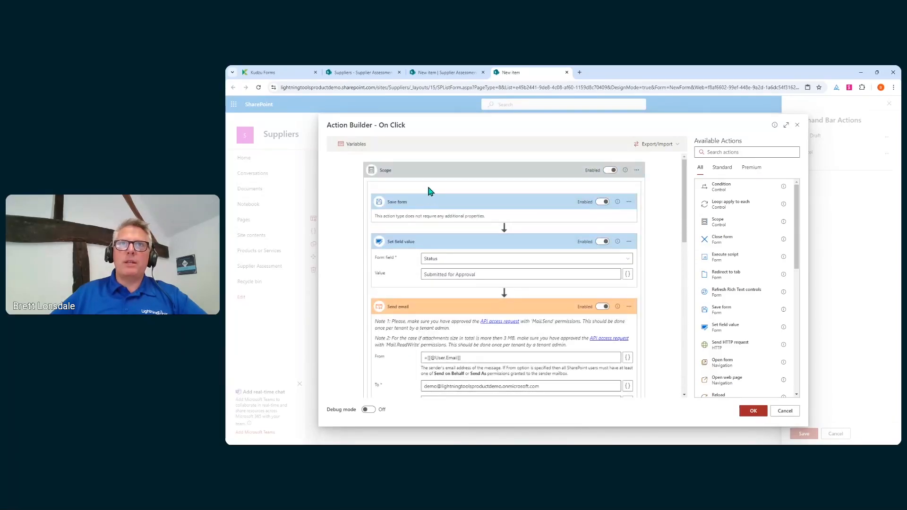
left_click(431, 178)
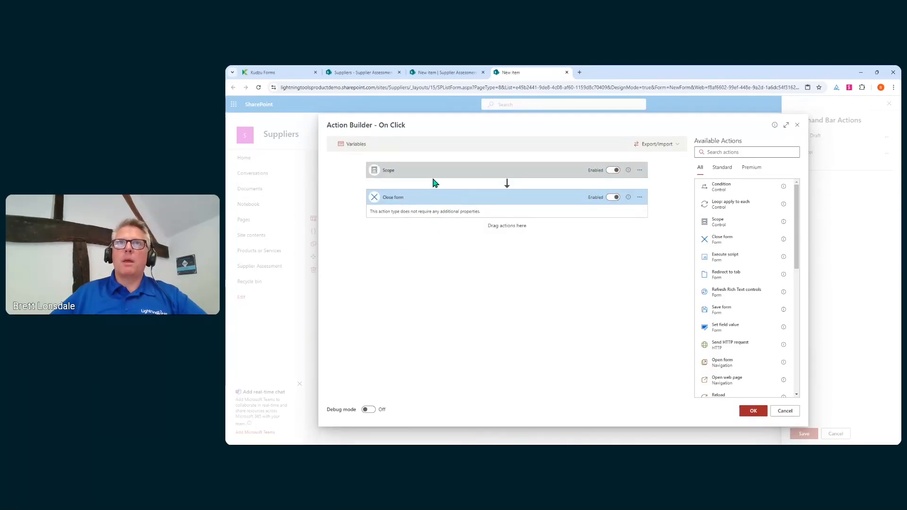
left_click(435, 181)
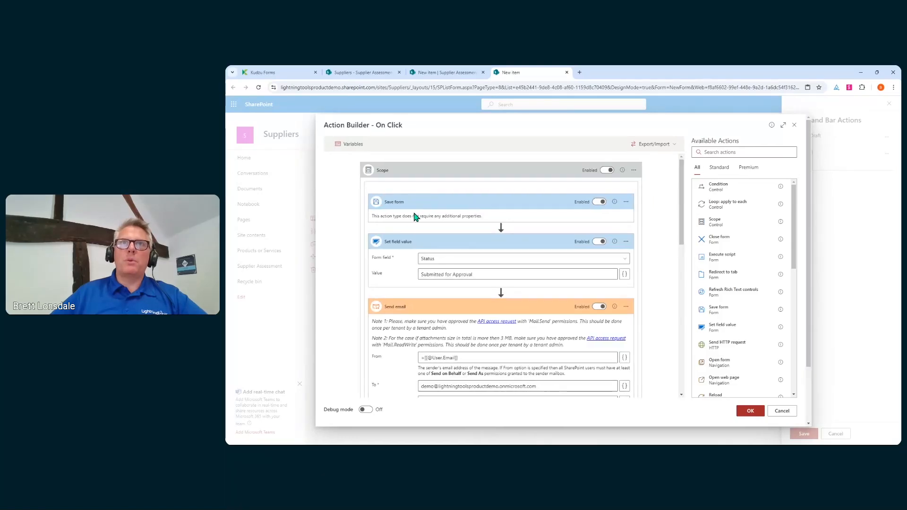
left_click(407, 246)
left_click(409, 272)
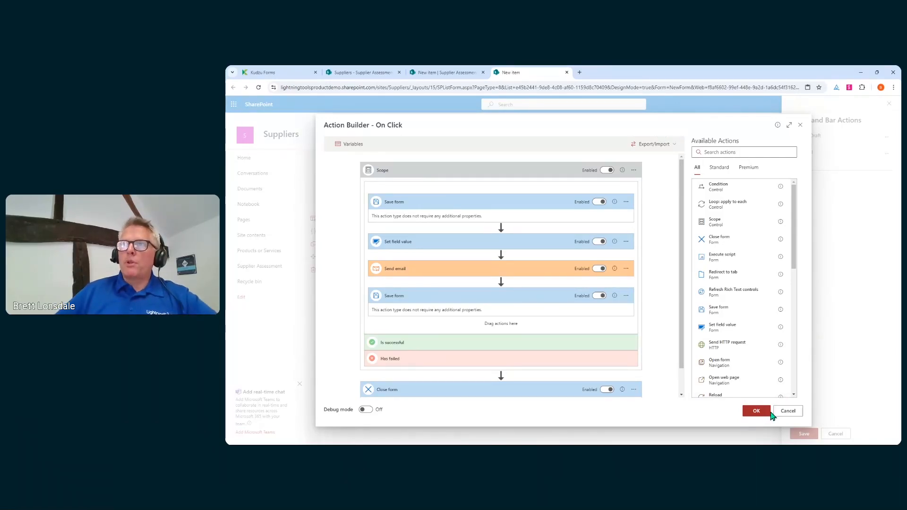
Confirm the Save and Submit button's action flow, add it to the command bar, and save.
left_click(755, 411)
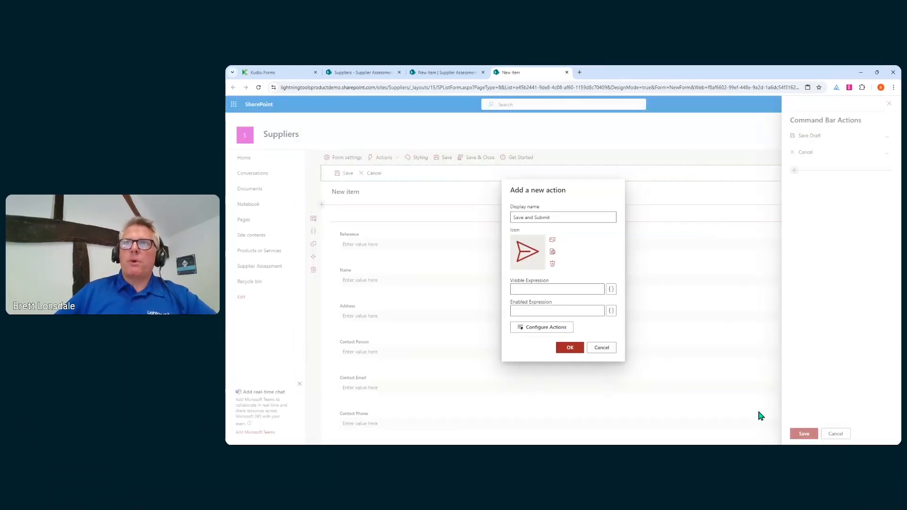
left_click(569, 349)
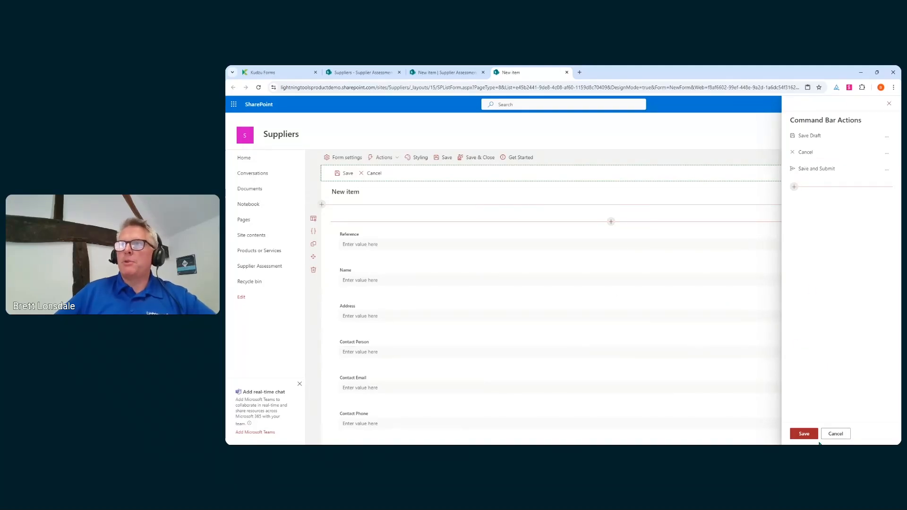
left_click(805, 434)
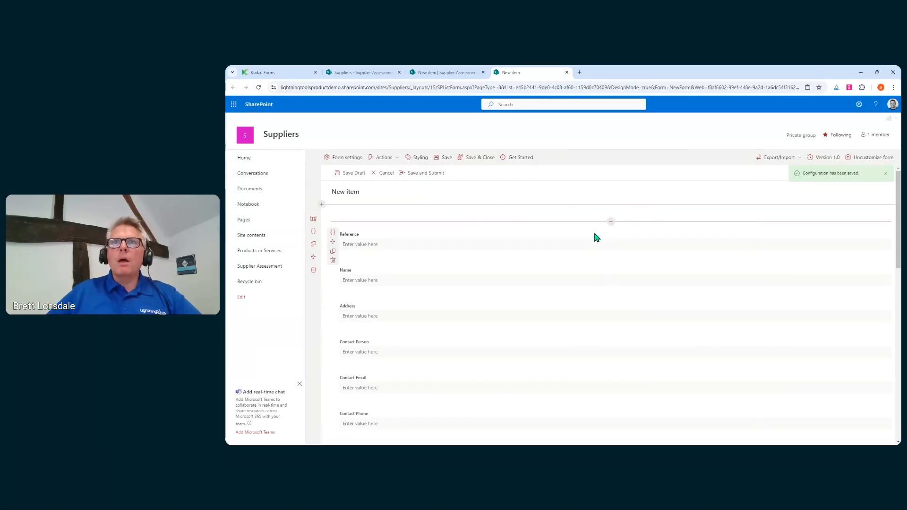
left_click(611, 222)
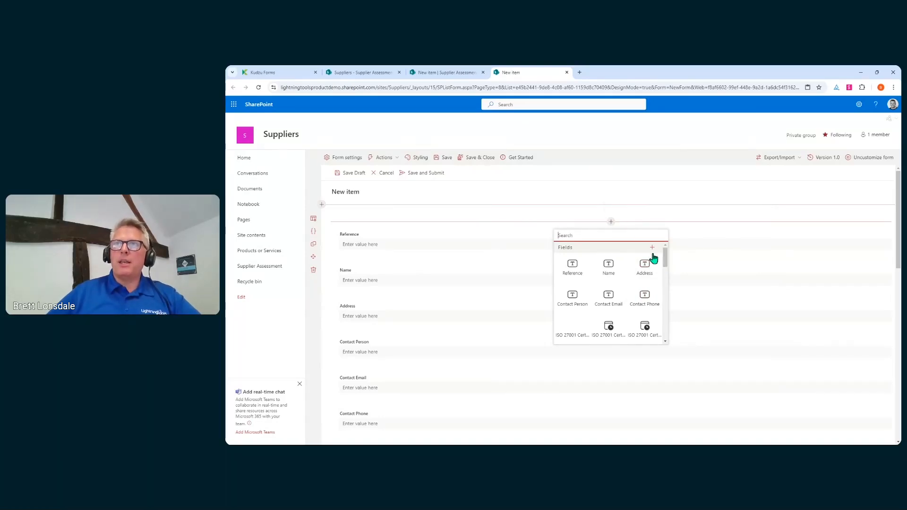
Dismiss the new column dialog and insert a Rich Text control above the Reference field.
mouse_move(665, 259)
left_mouse_down()
mouse_move(663, 282)
mouse_move(666, 257)
mouse_move(654, 255)
left_mouse_up()
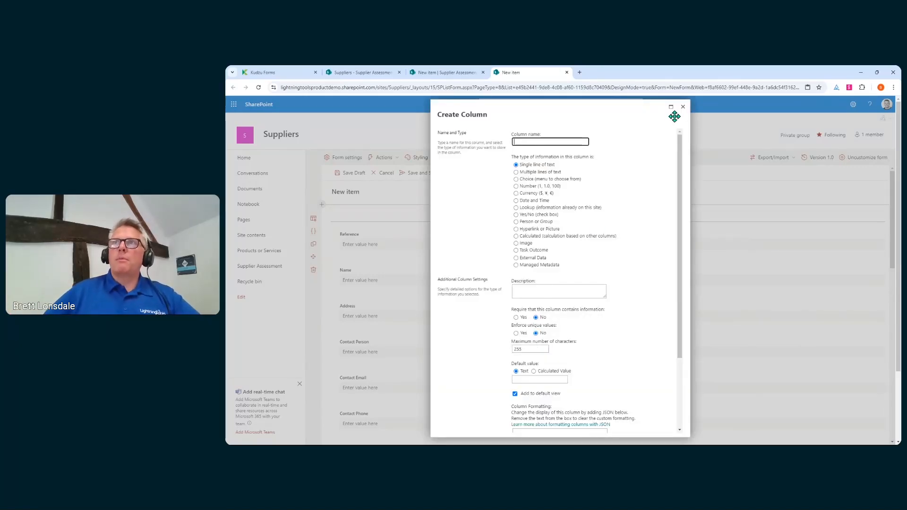
left_click(683, 108)
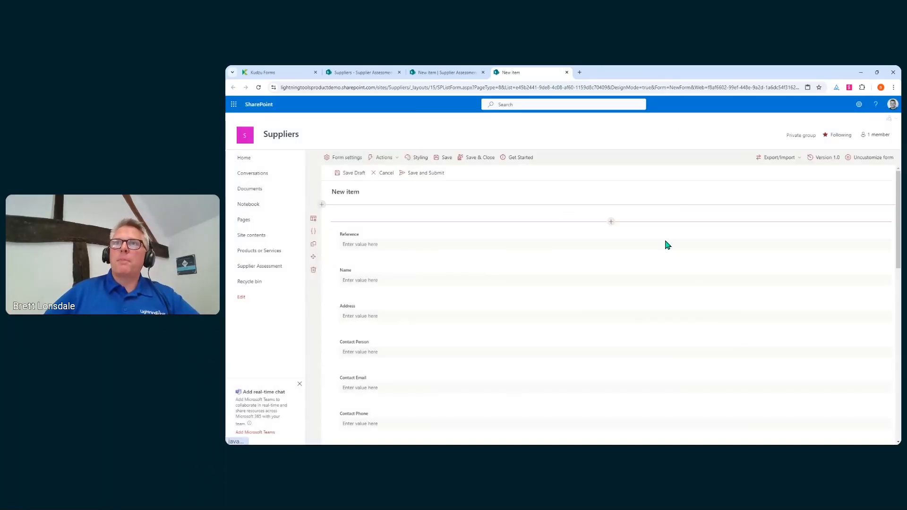
left_click(610, 222)
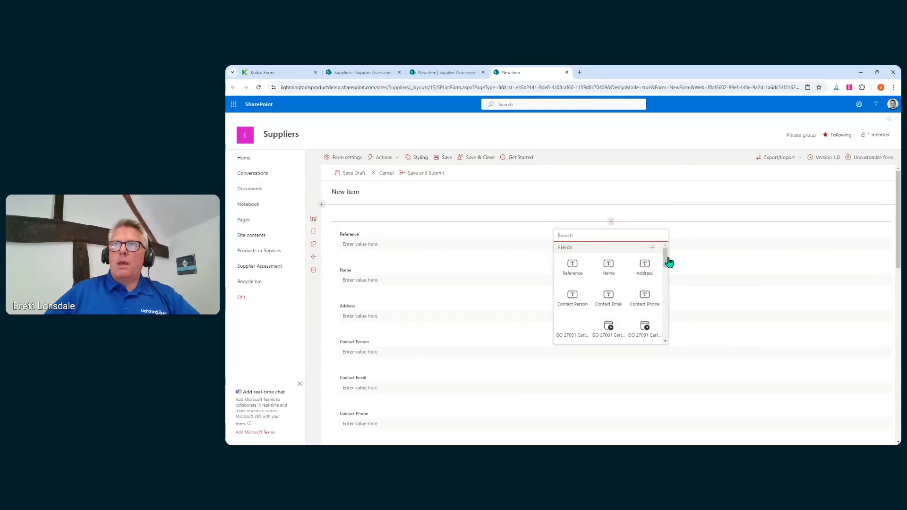
left_click_drag(668, 262, 666, 302)
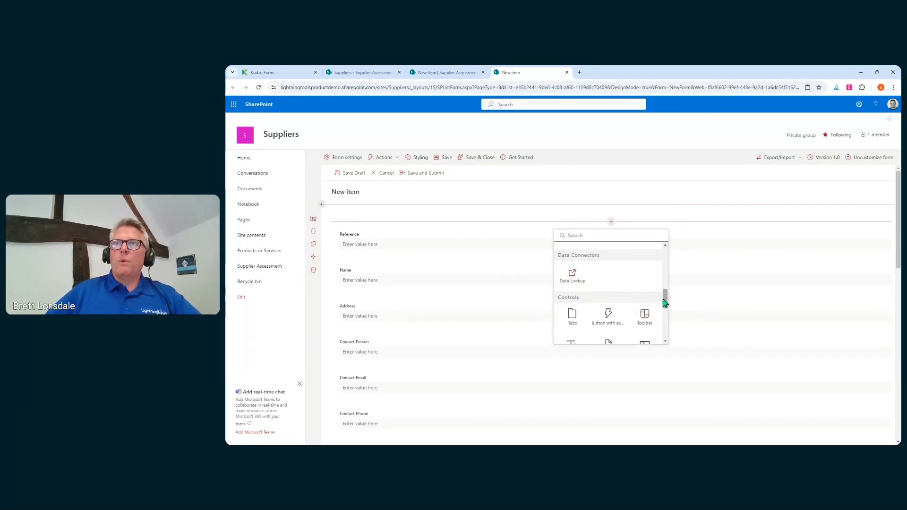
left_click_drag(663, 299, 663, 306)
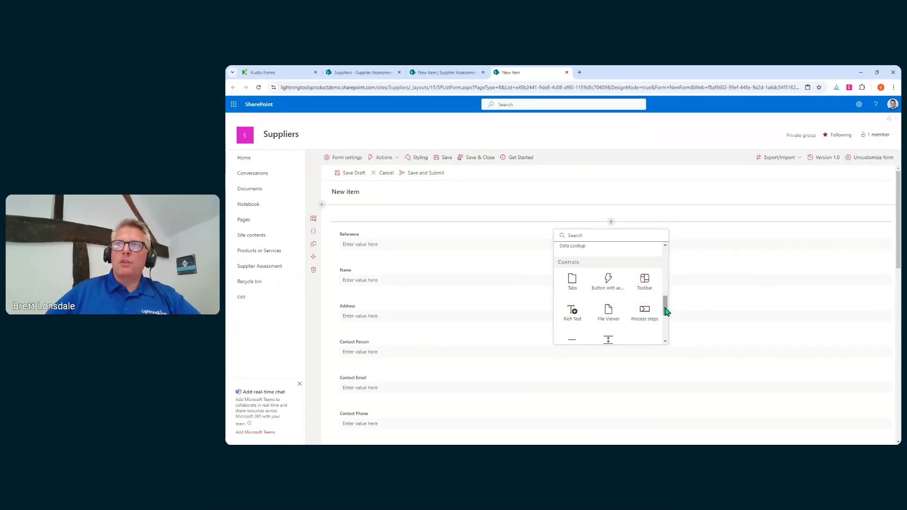
left_click_drag(665, 308, 665, 309)
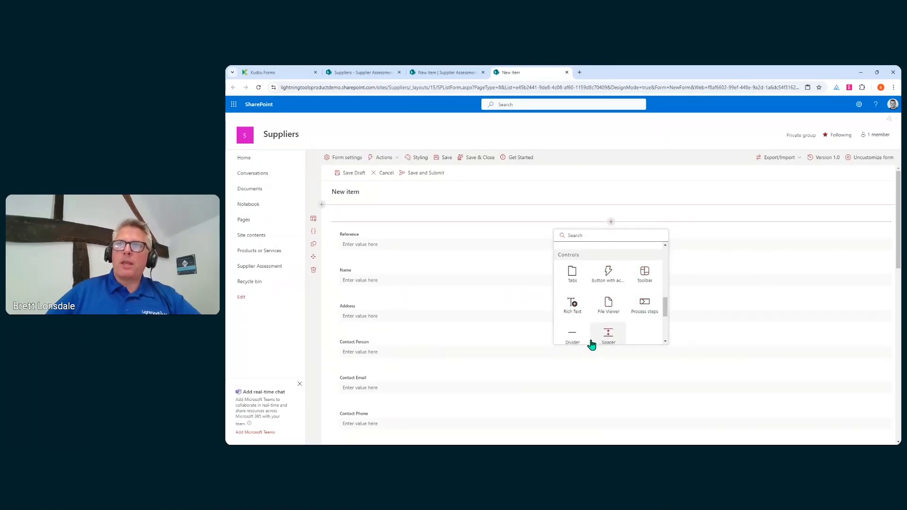
scroll(665, 321, "down", 5)
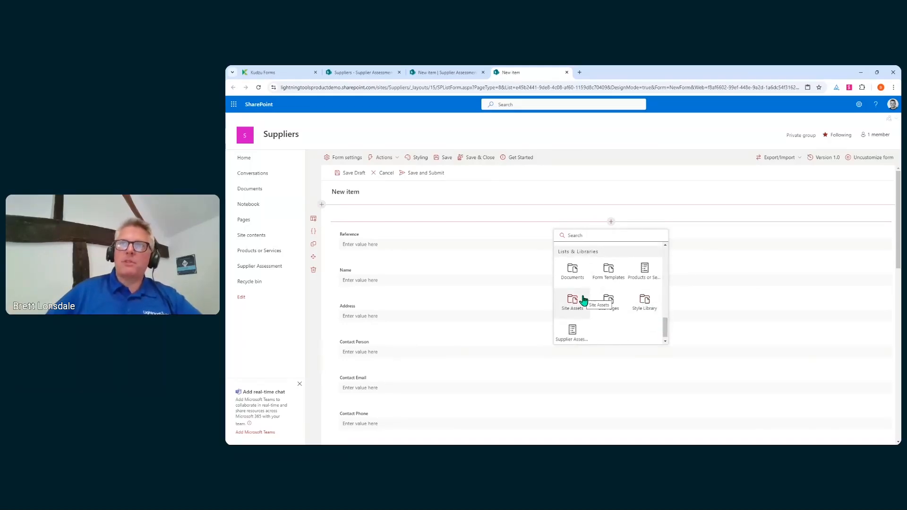
scroll(584, 301, "up", 5)
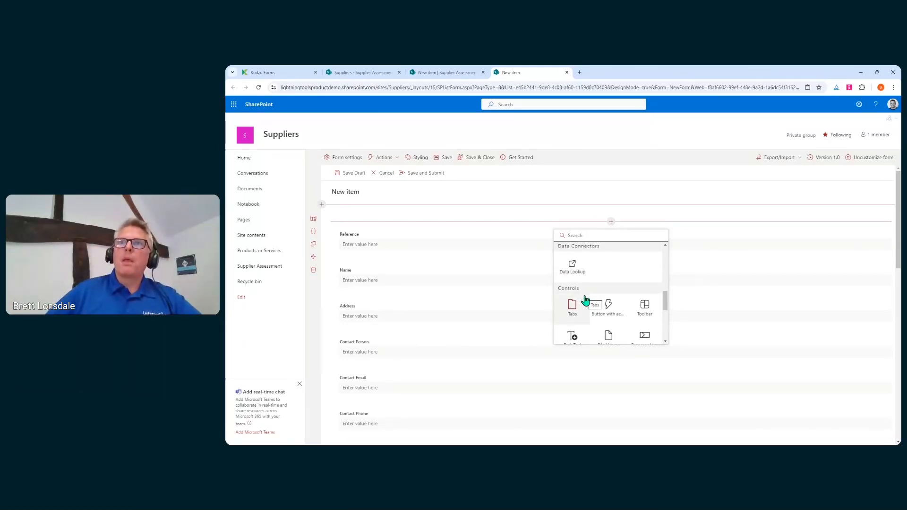
scroll(580, 304, "down", 2)
left_click(573, 268)
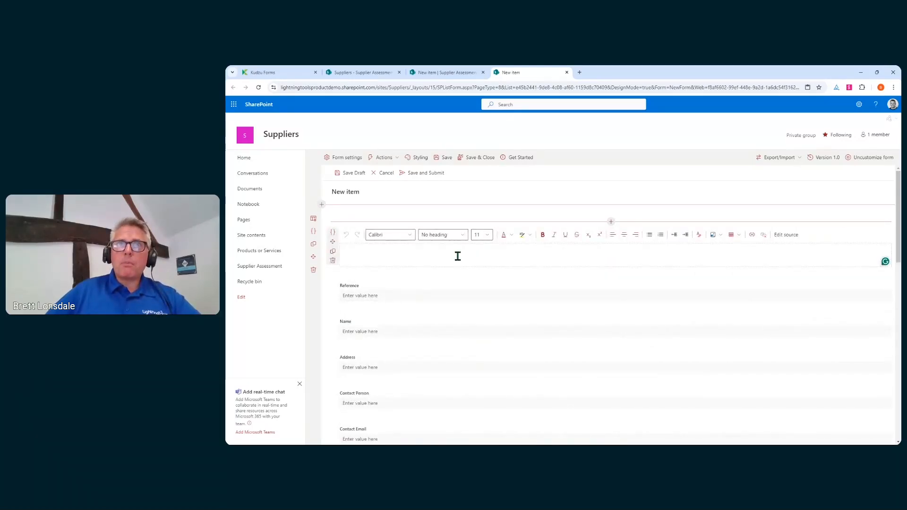
Enter 'Supplier Assessment Form', centre it as Heading 1, and check its HTML source.
type("Supplier Asses")
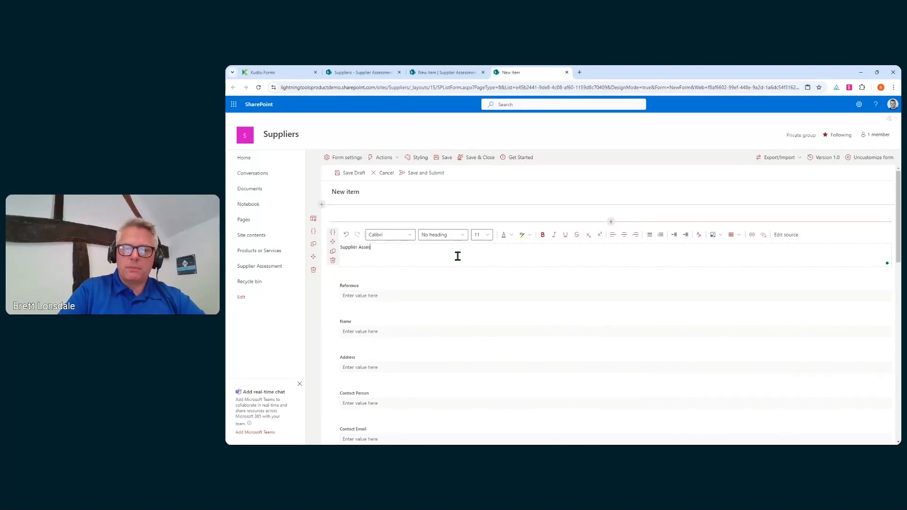
type("sment Form")
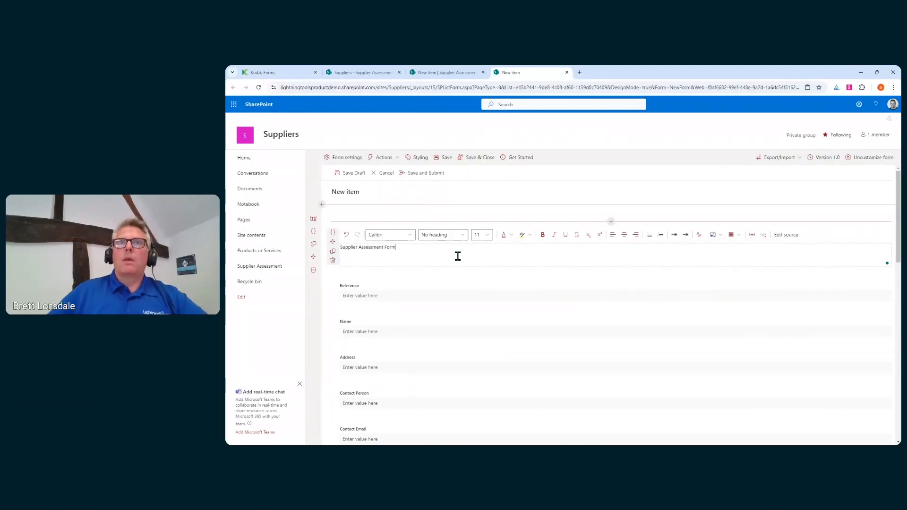
triple_click(370, 247)
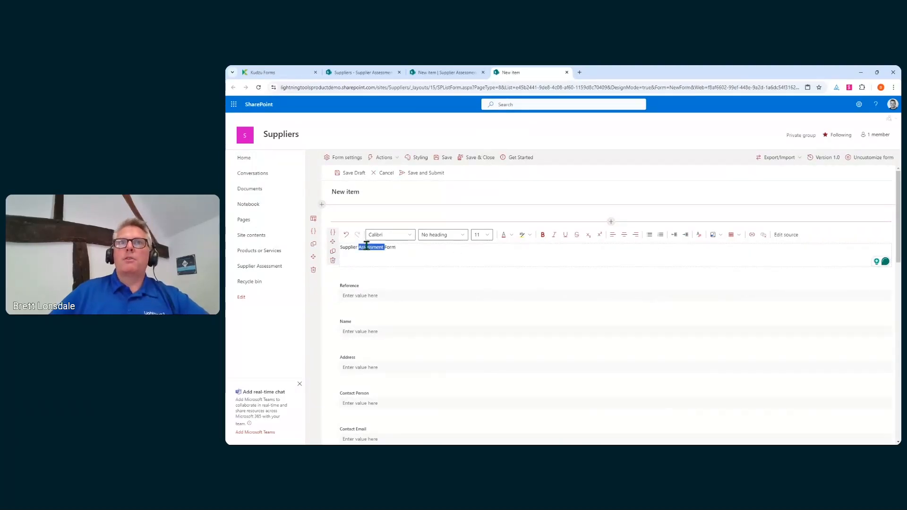
left_click(625, 239)
left_click(451, 235)
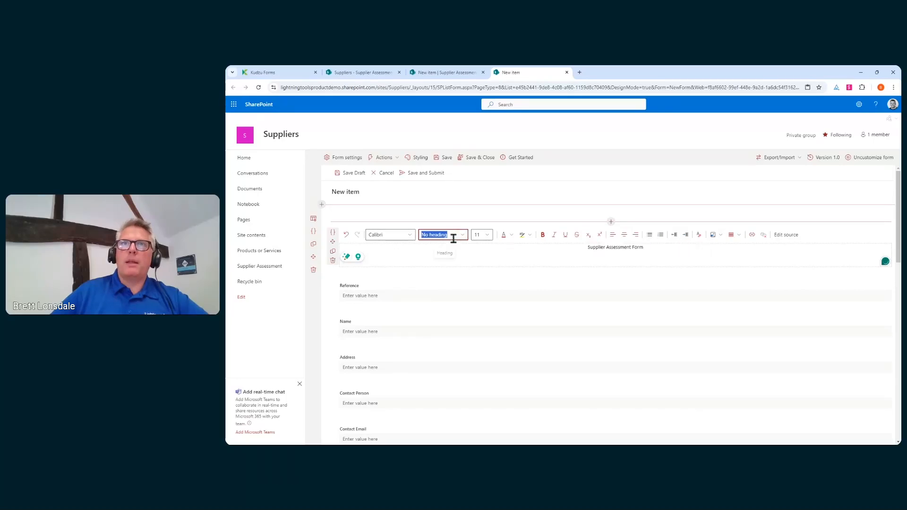
left_click(461, 241)
left_click(437, 261)
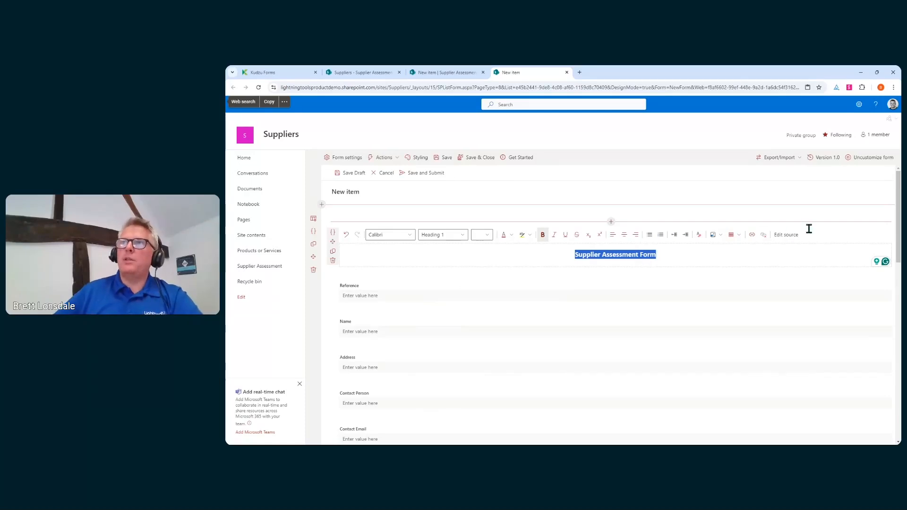
left_click(791, 241)
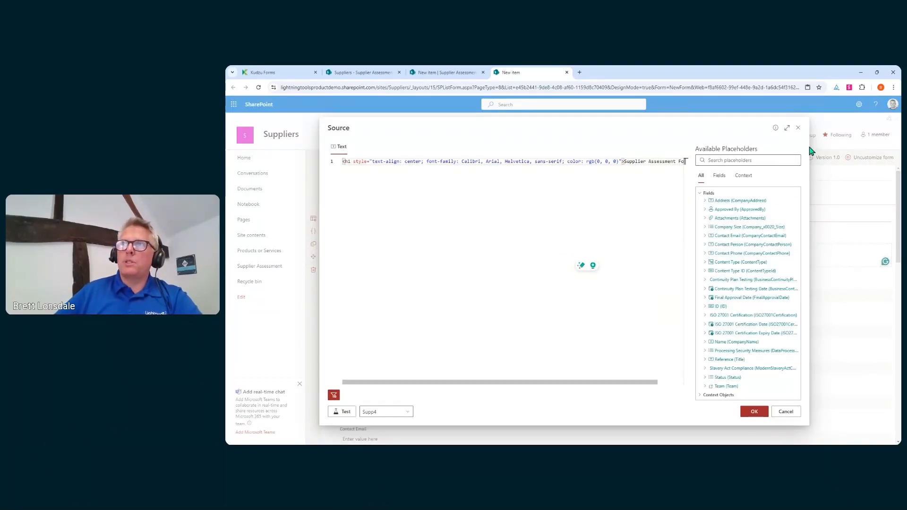
left_click(798, 128)
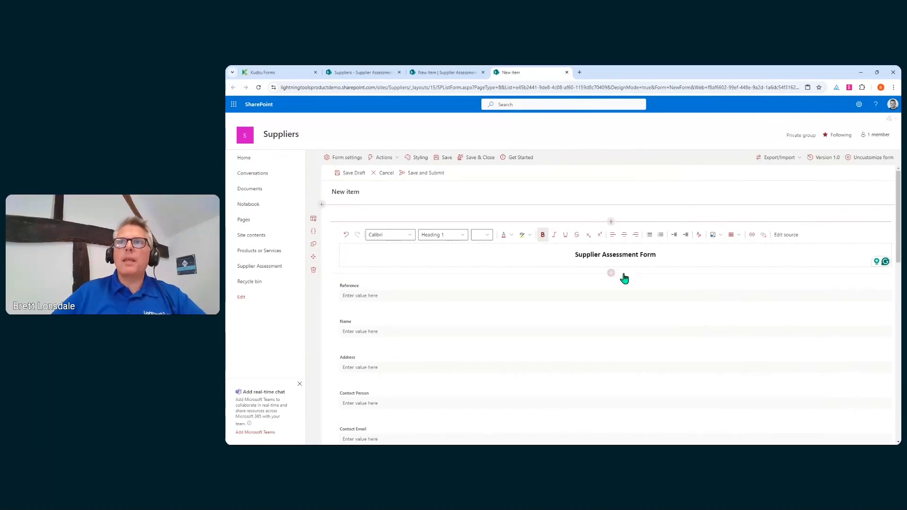
Insert a Divider under the heading with its length set to 80%.
left_click(611, 274)
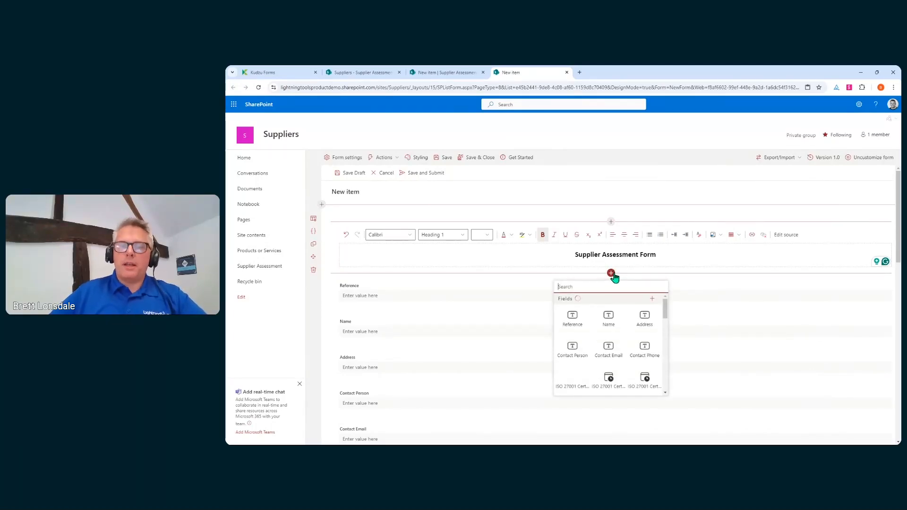
type("di")
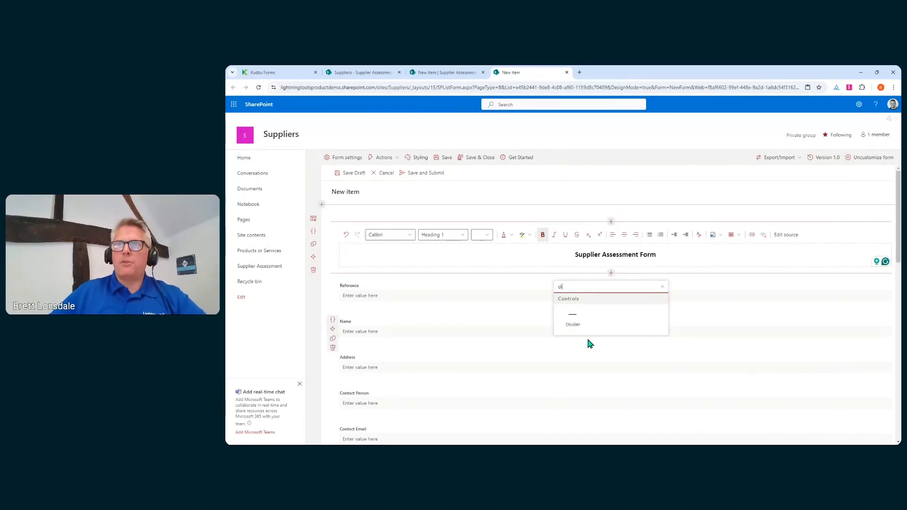
left_click(575, 323)
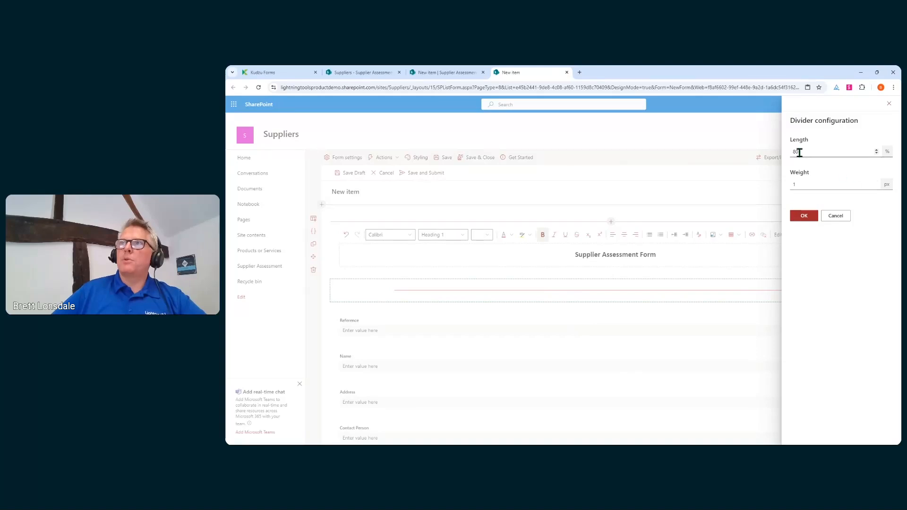
left_click(795, 216)
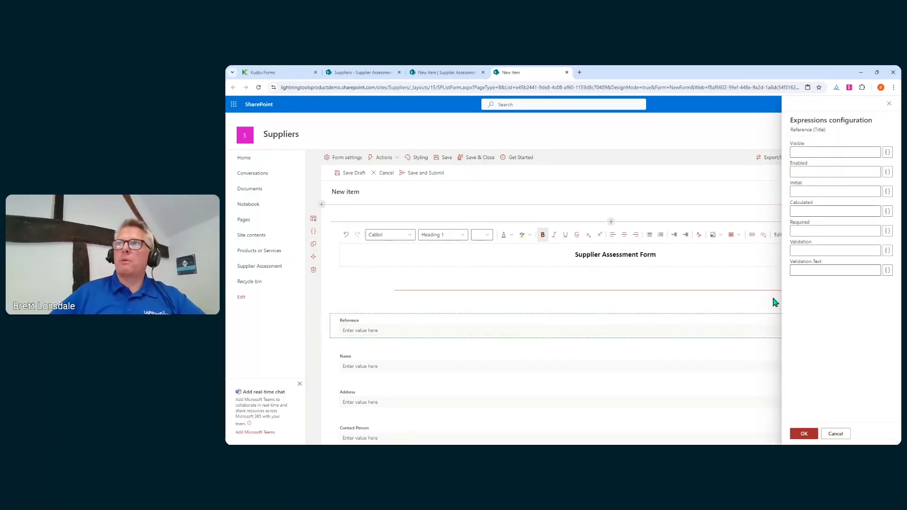
Make the Reference field non-editable with the Enabled condition ==False and save the expressions.
left_click(818, 174)
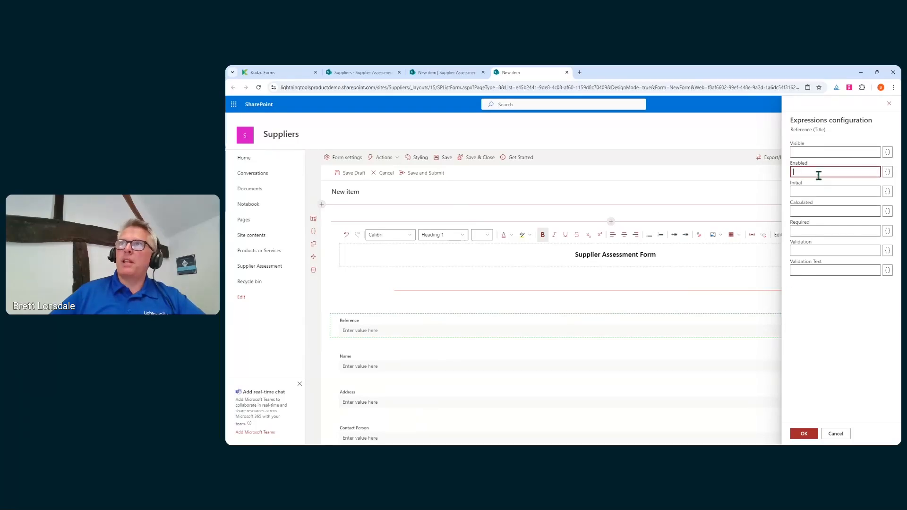
left_click(887, 172)
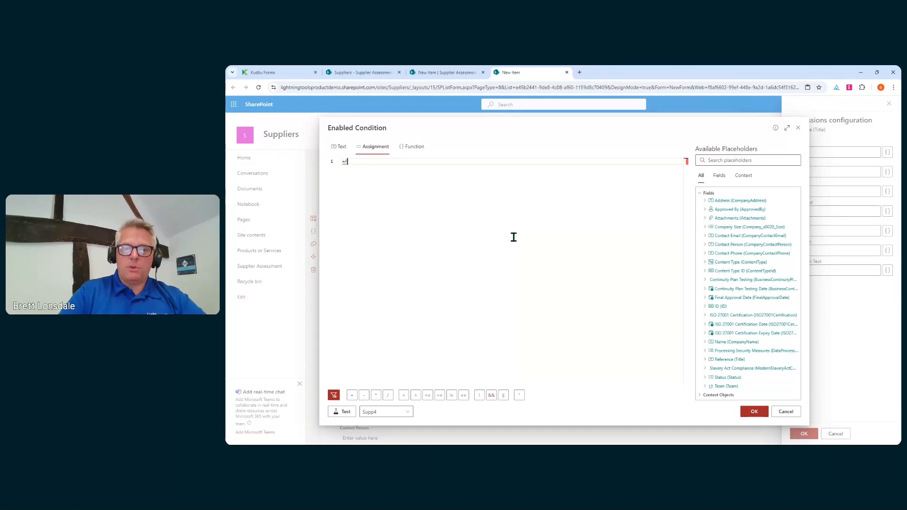
left_click(753, 412)
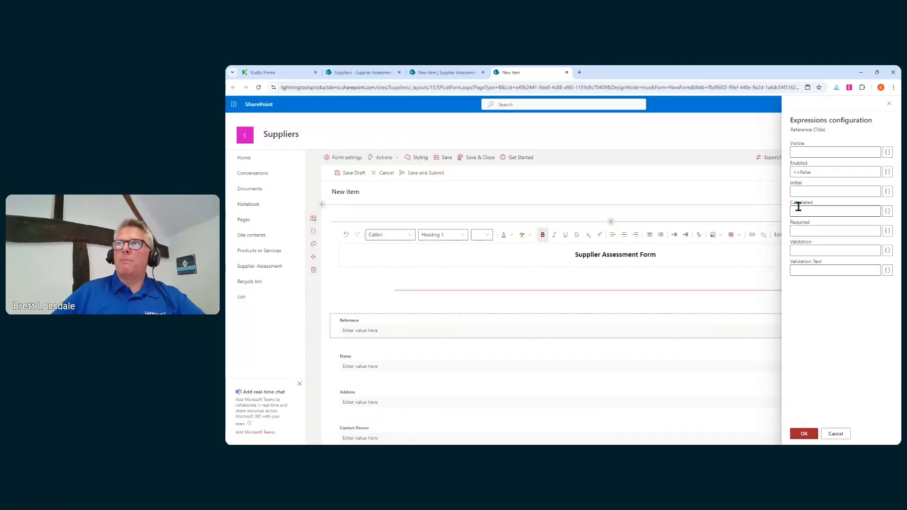
left_click(797, 172)
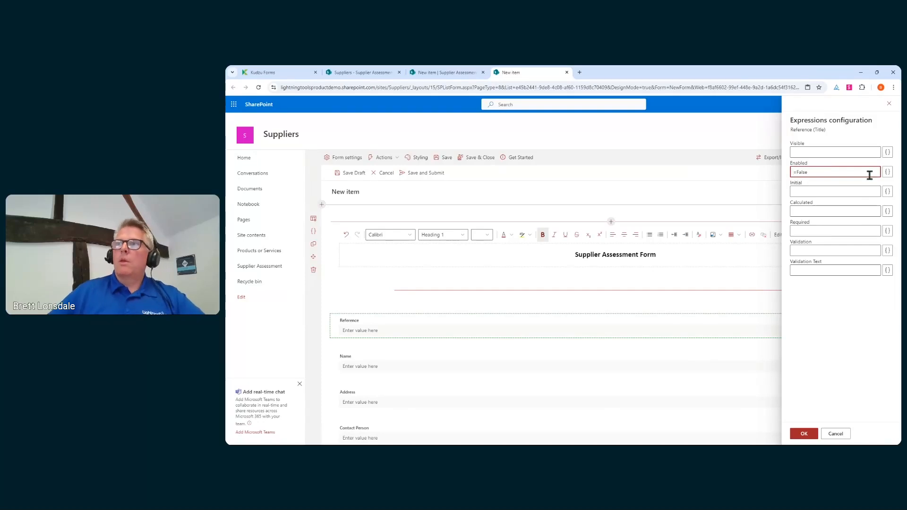
left_click(804, 433)
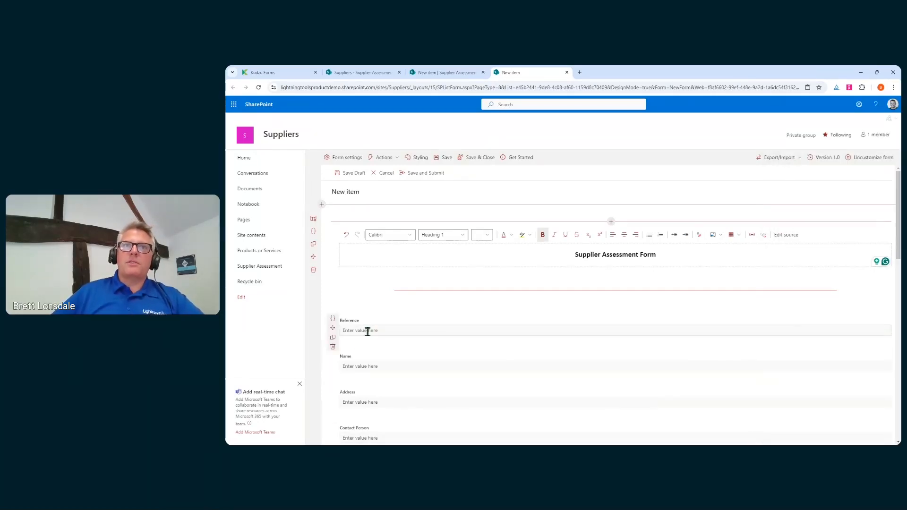
Insert a tab container with two tabs below the Reference field.
scroll(356, 330, "down", 2)
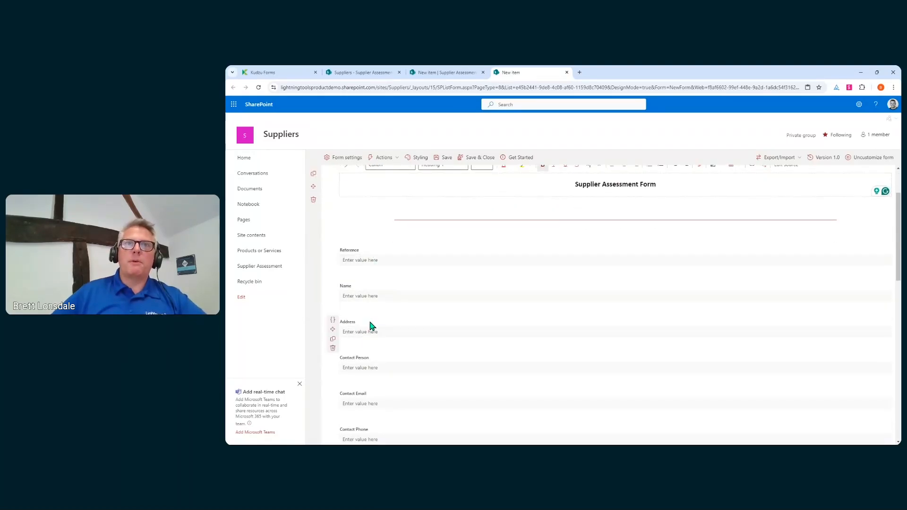
left_click_drag(332, 293, 611, 274)
left_click(611, 273)
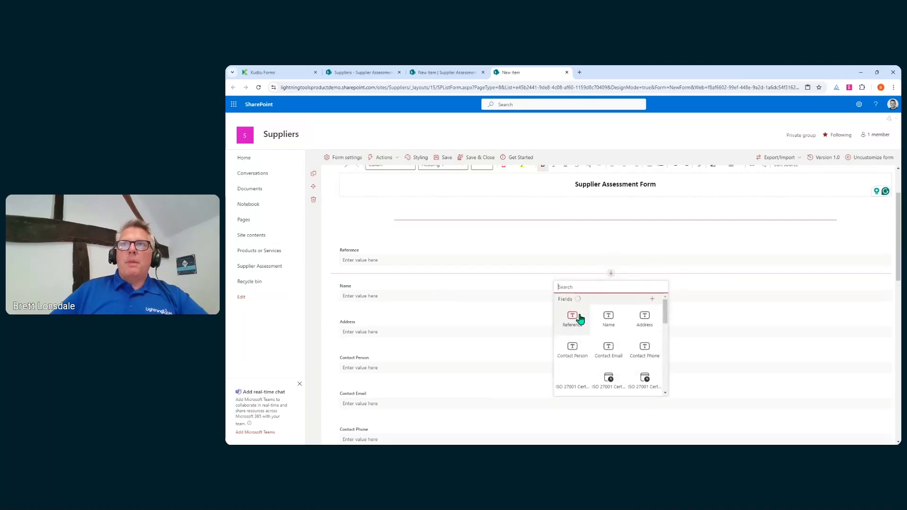
scroll(623, 333, "down", 3)
scroll(573, 359, "down", 5)
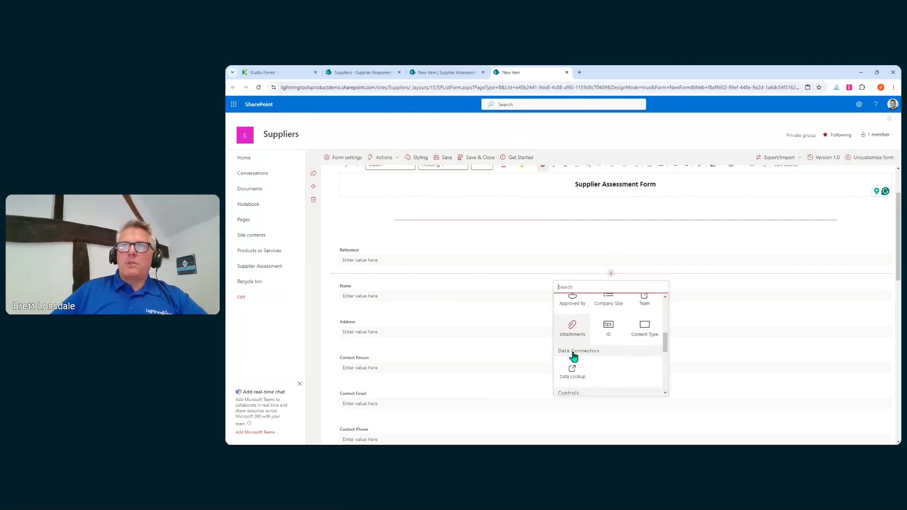
left_click(577, 349)
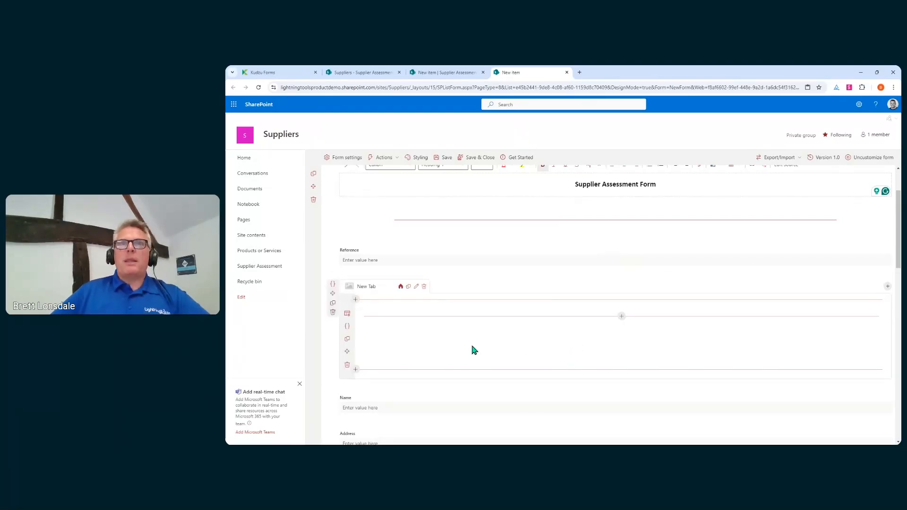
left_click(888, 286)
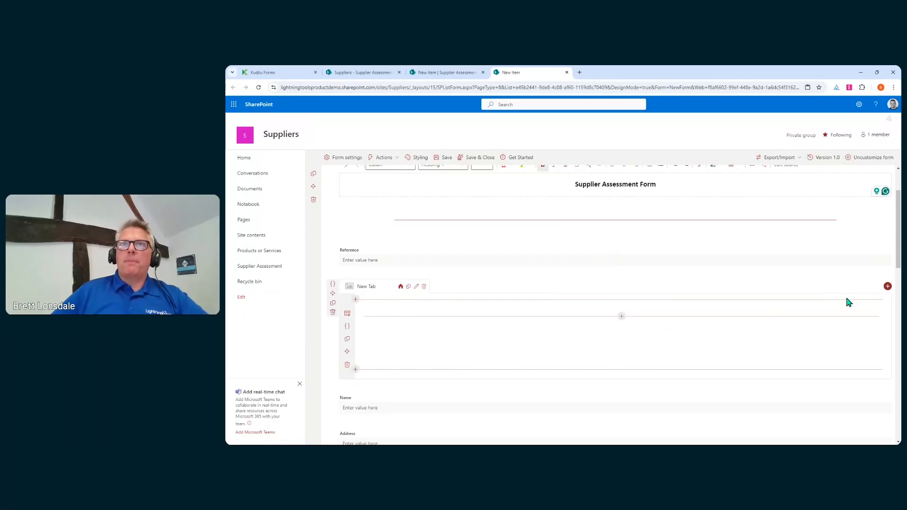
Name the first tab 'Company Info' and give it the home icon.
left_click(416, 288)
double_click(812, 145)
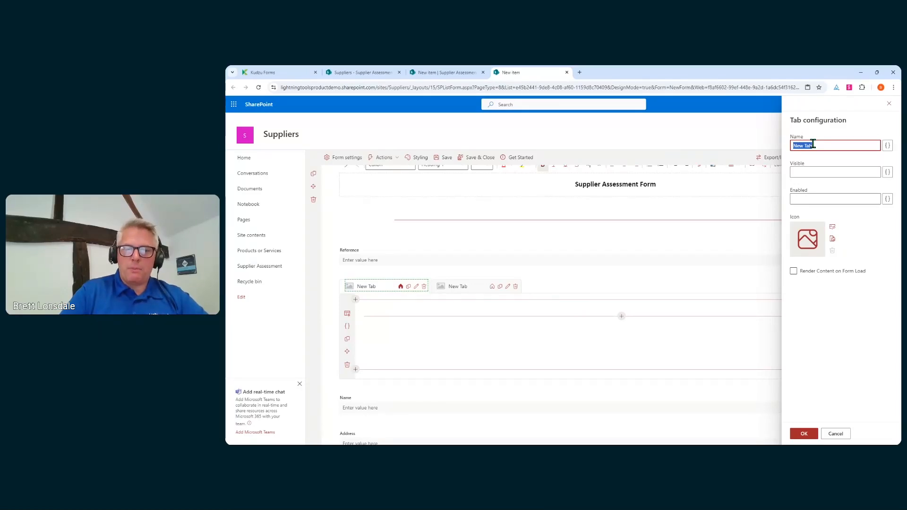
type("Company Info")
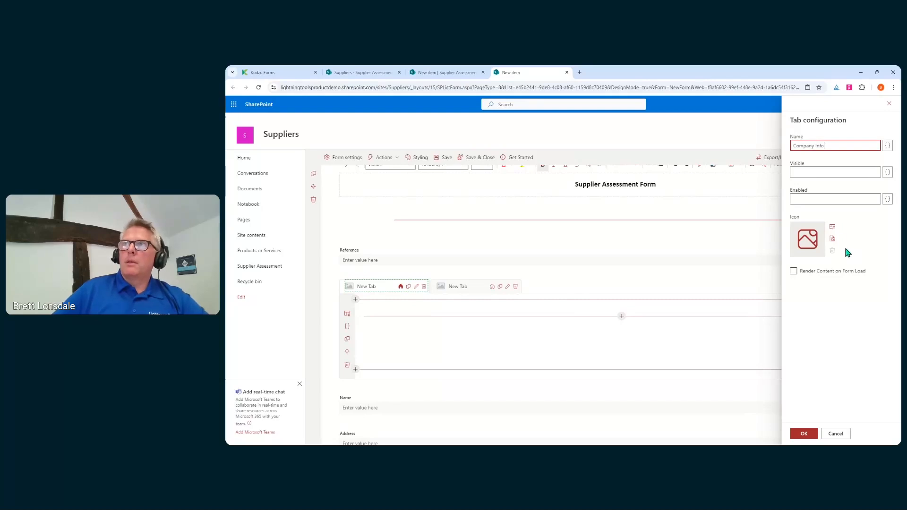
left_click(832, 227)
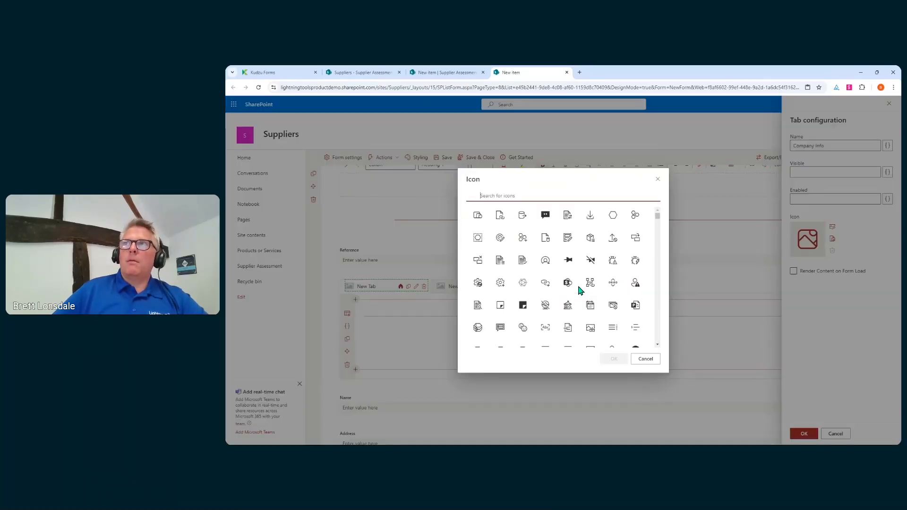
type("h")
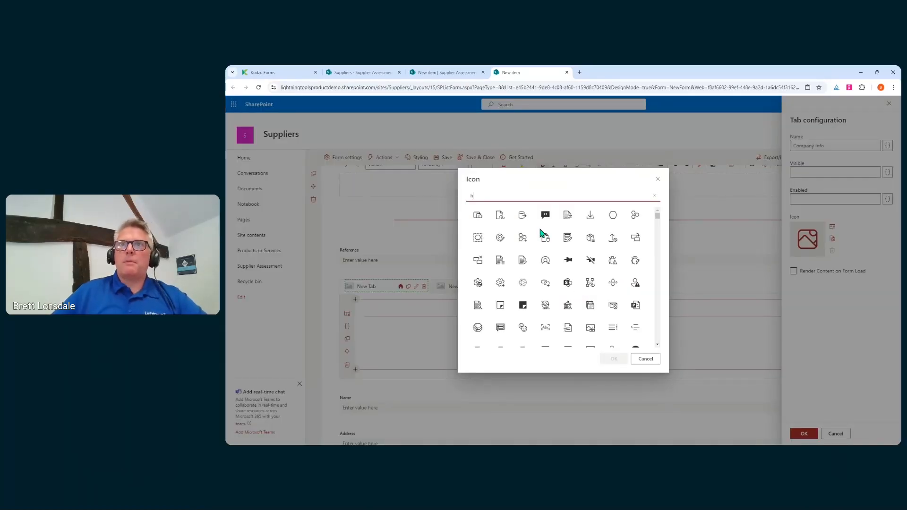
type("ome")
left_click(477, 216)
left_click(613, 358)
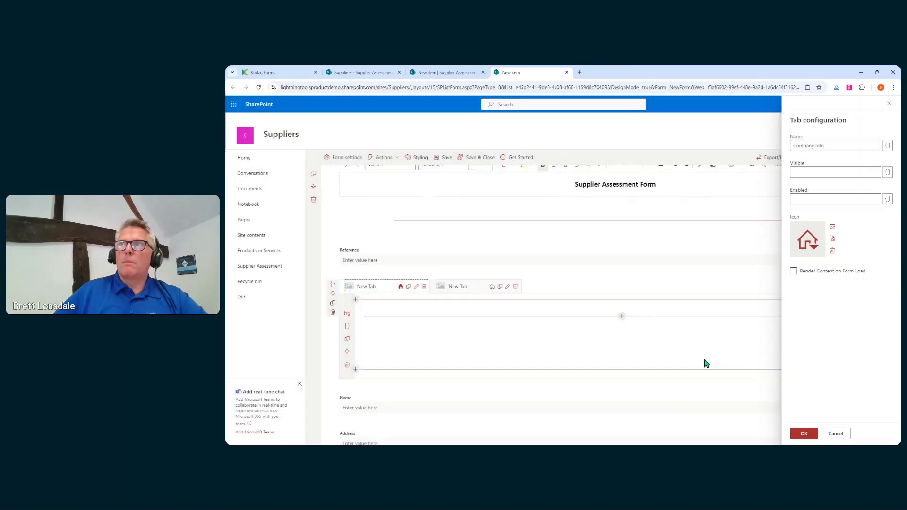
Rename the second tab to 'Contact Details' with the person icon.
left_click(803, 433)
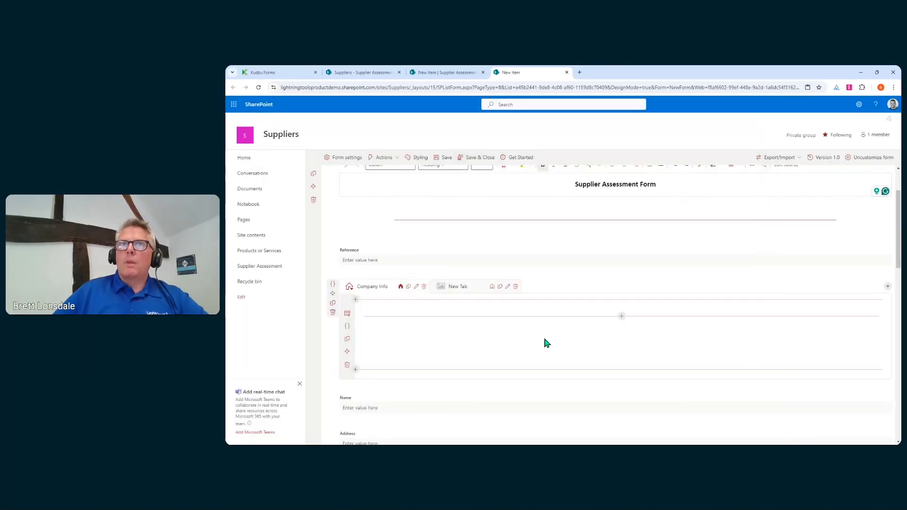
left_click(507, 287)
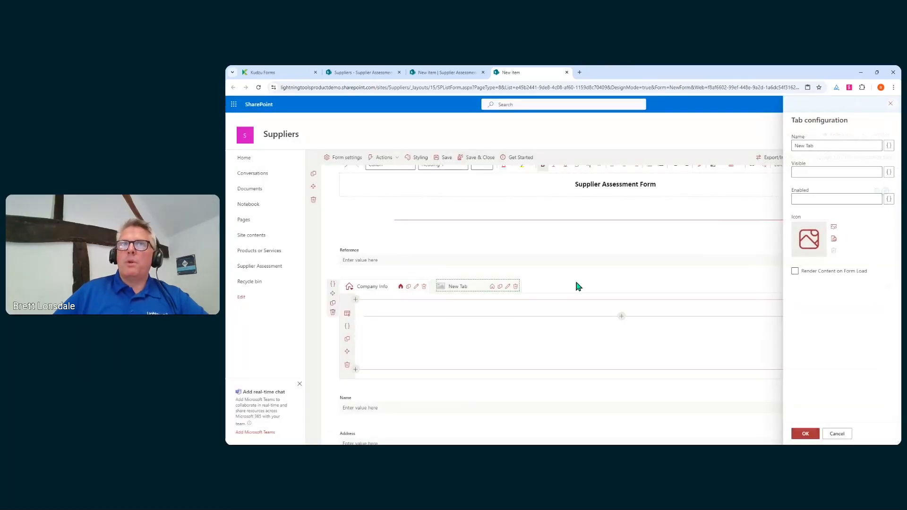
left_click(846, 148)
key("BackSpace")
key("BackSpace")
key("BackSpace")
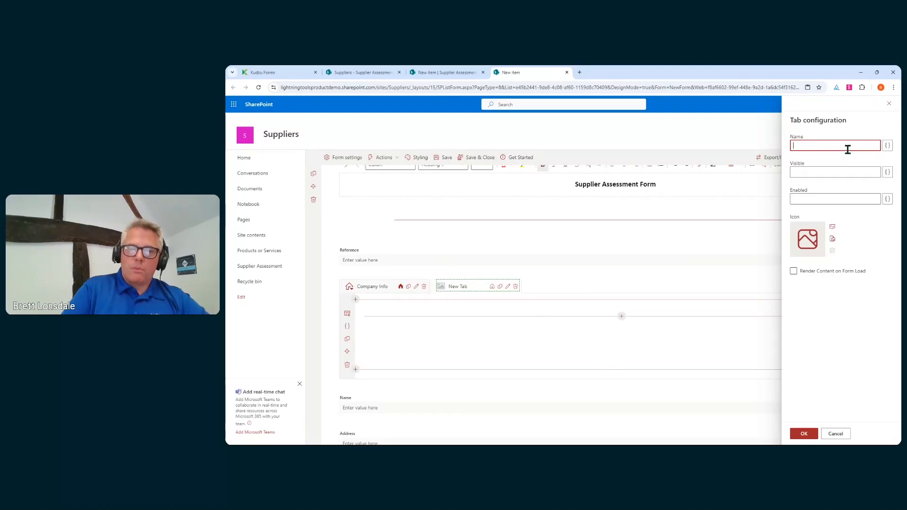
type("Contact Details")
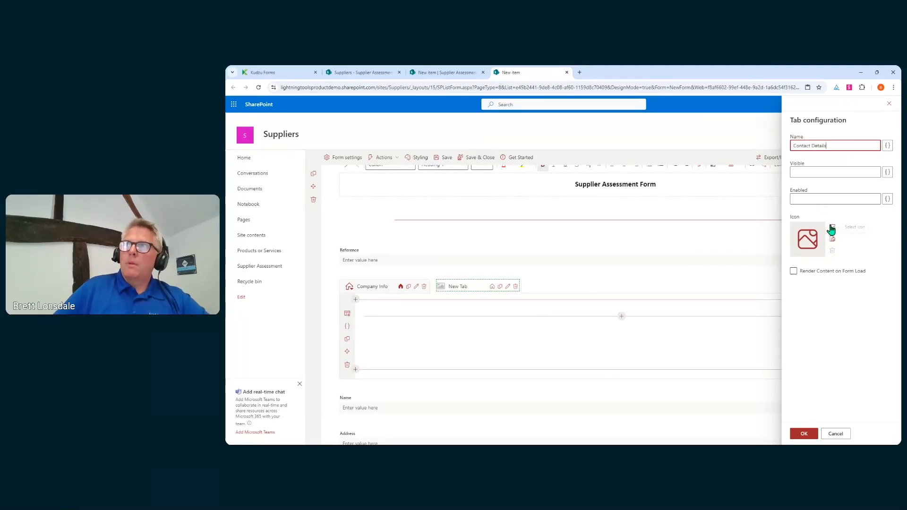
left_click(832, 228)
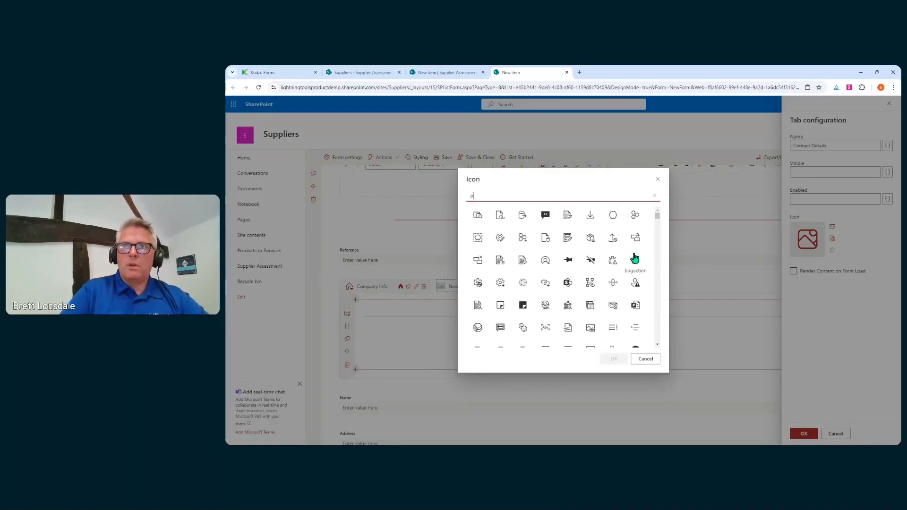
type("person")
left_click(500, 215)
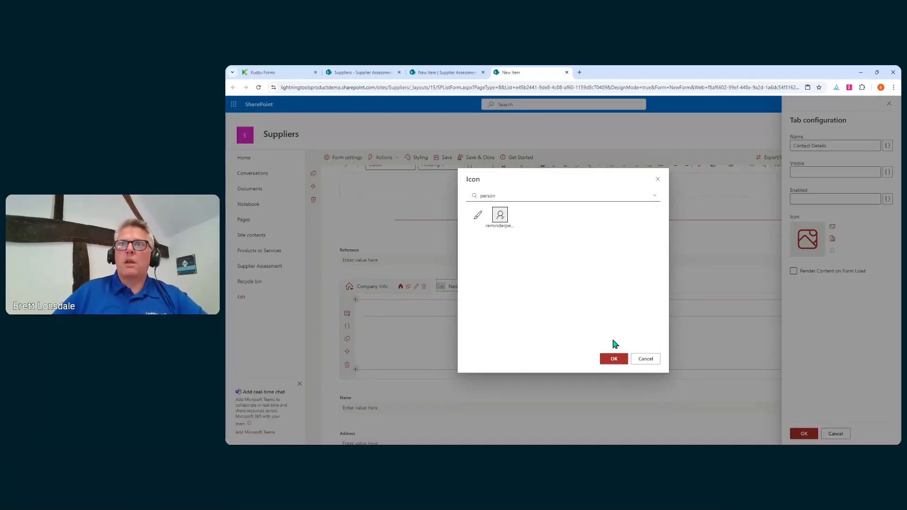
left_click(613, 360)
left_click(803, 434)
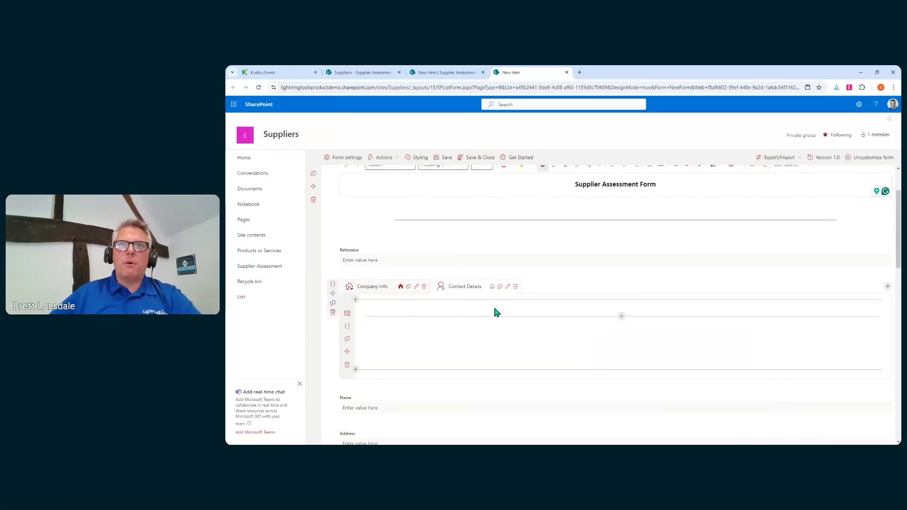
Keep Company Info as the default tab after briefly toggling Contact Details.
left_click(492, 287)
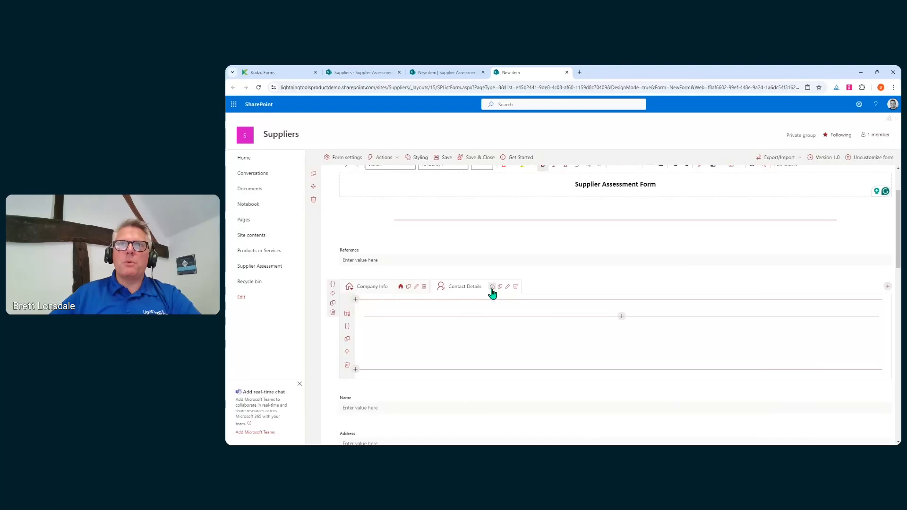
left_click(401, 288)
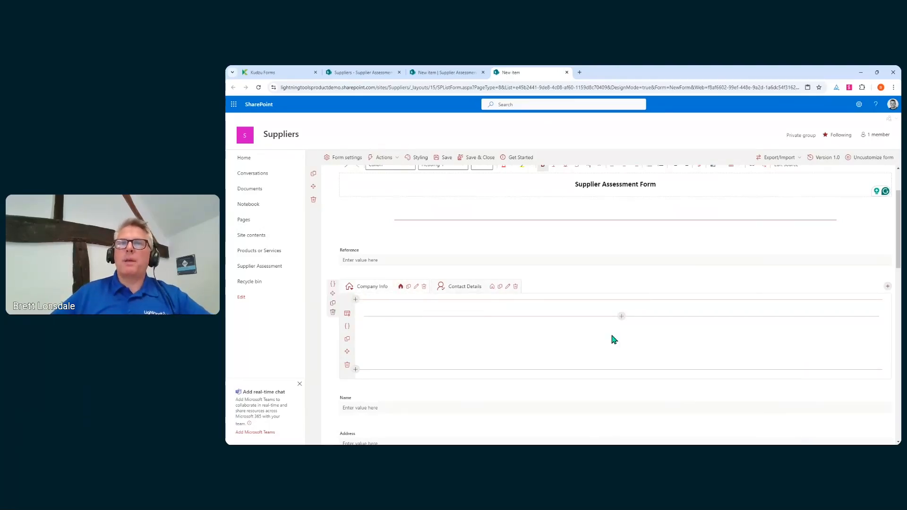
scroll(610, 333, "down", 2)
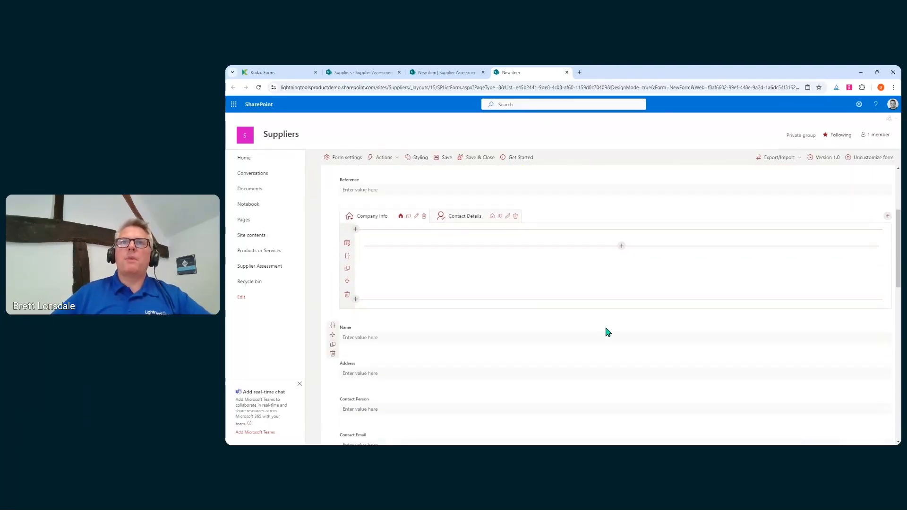
left_click(347, 242)
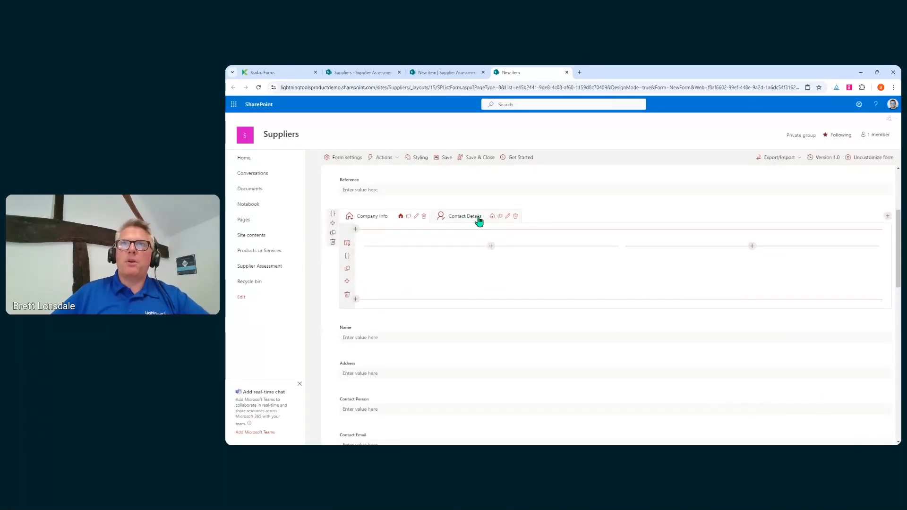
Apply a one-third-left column layout and place Name and Address in Company Info's columns.
left_click(347, 243)
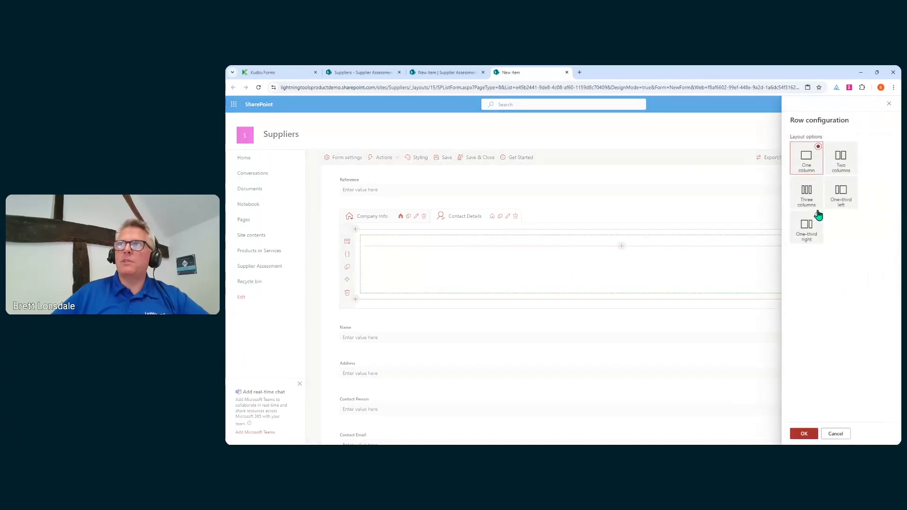
left_click(831, 198)
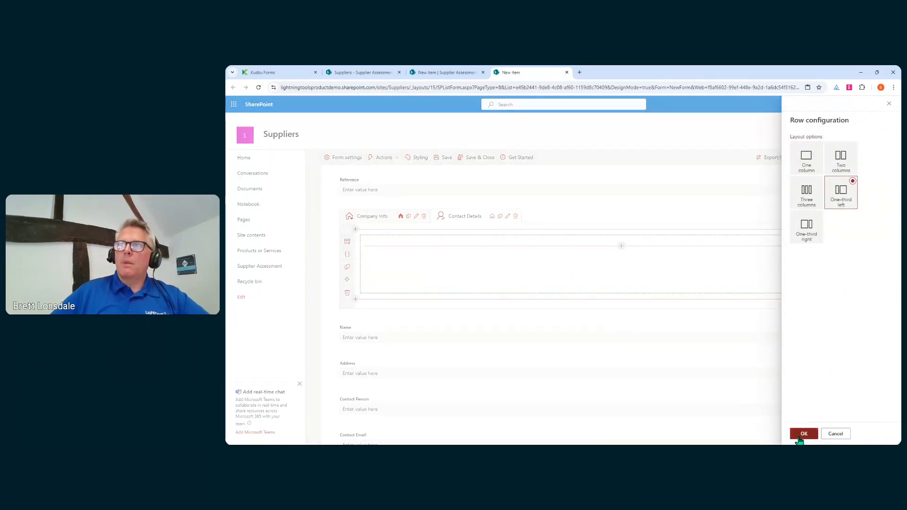
left_click(803, 434)
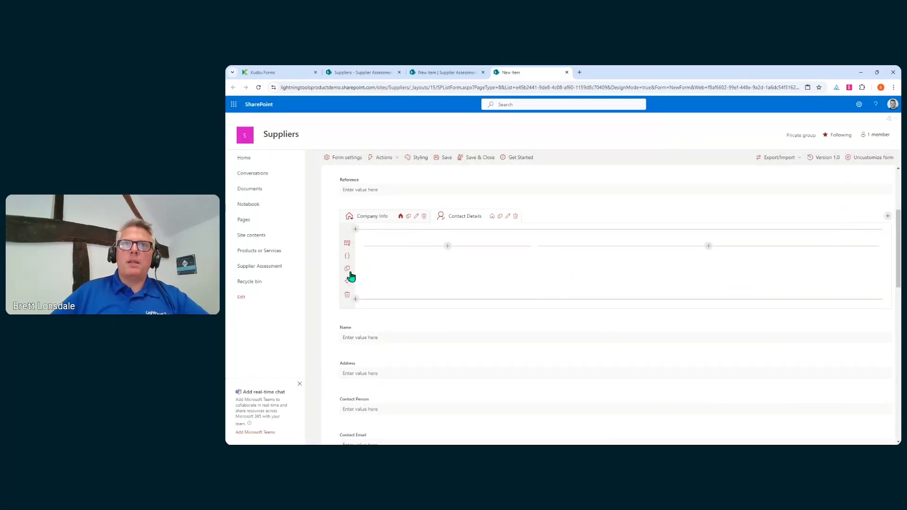
left_click(372, 217)
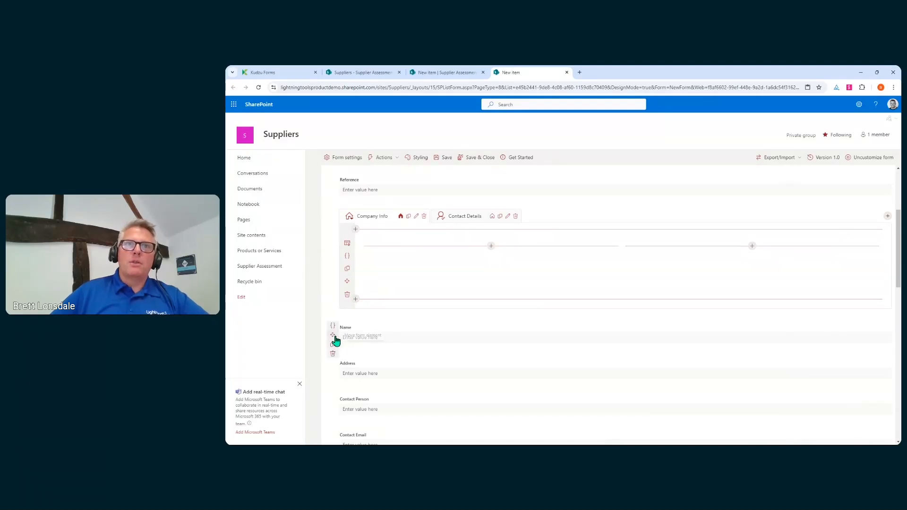
left_click_drag(332, 336, 396, 321)
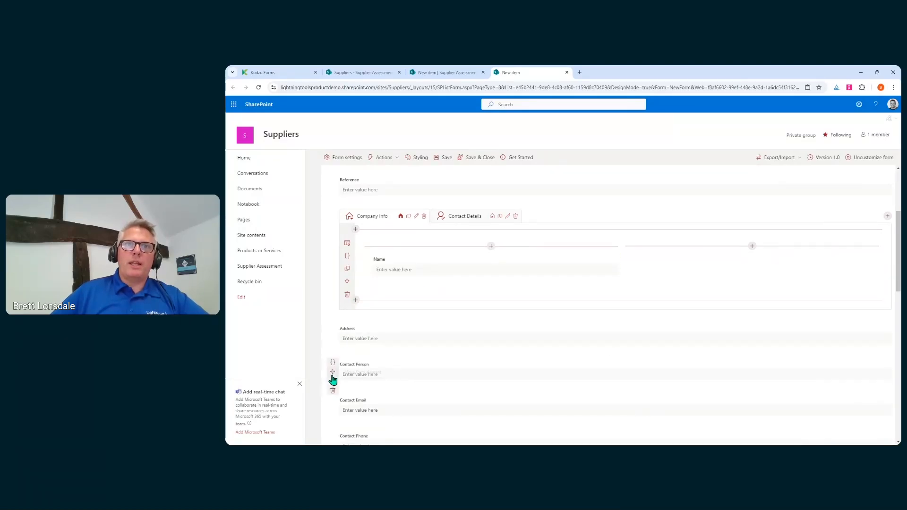
left_click_drag(333, 336, 764, 266)
Place Contact Person, Contact Email and Contact Phone in the Contact Details tab's columns.
left_click(475, 222)
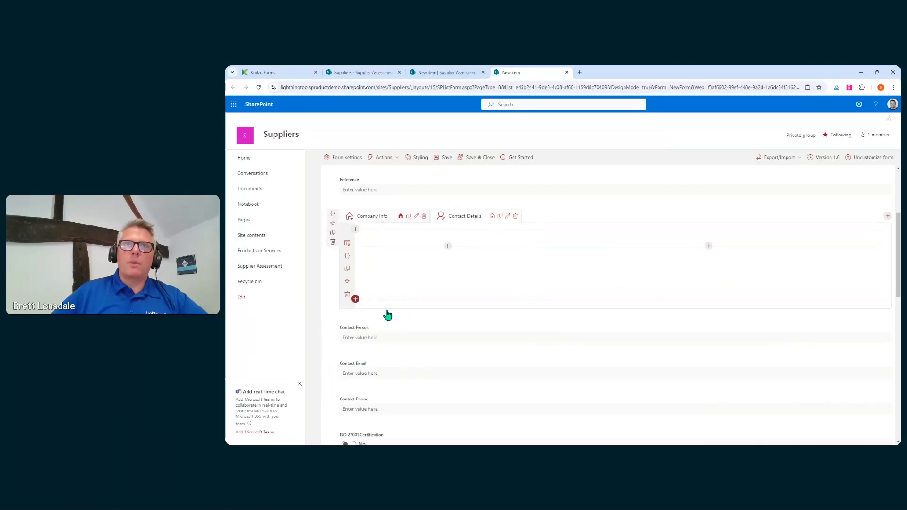
left_click_drag(333, 335, 415, 267)
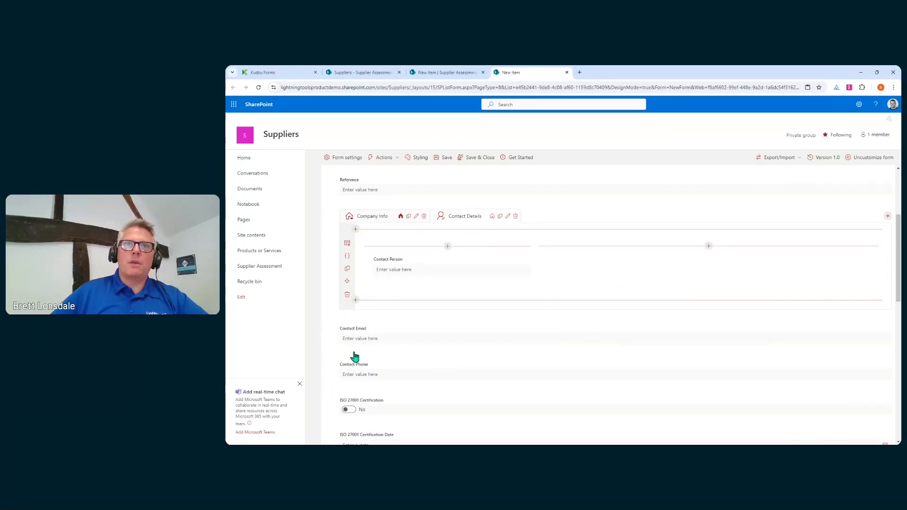
left_click_drag(333, 336, 699, 264)
left_click_drag(333, 339, 421, 287)
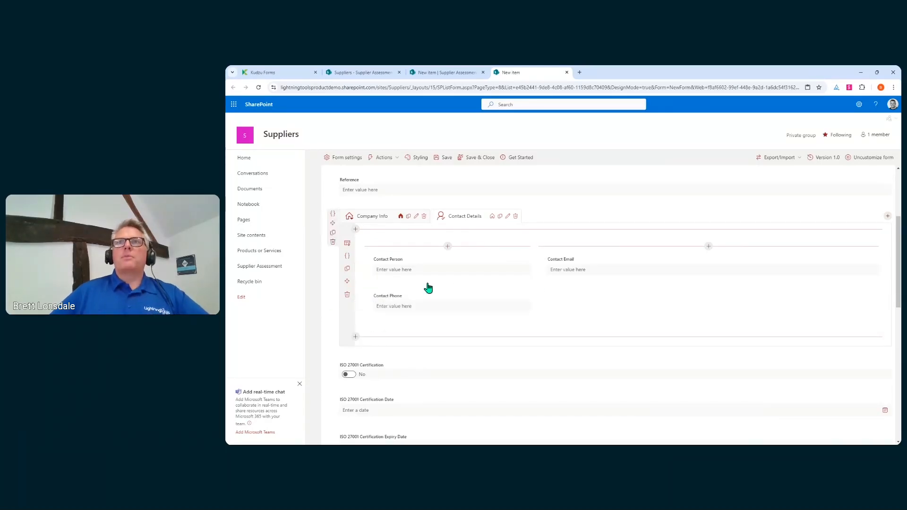
left_click(384, 222)
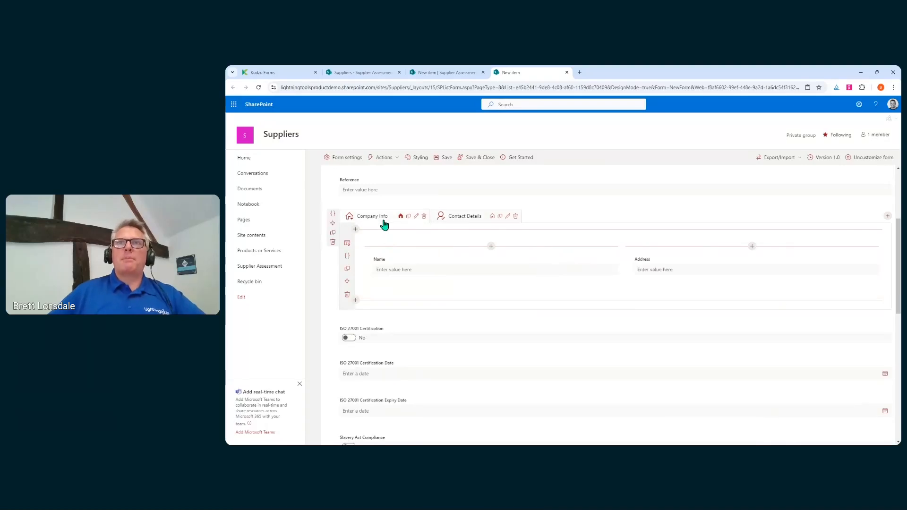
scroll(395, 239, "up", 3)
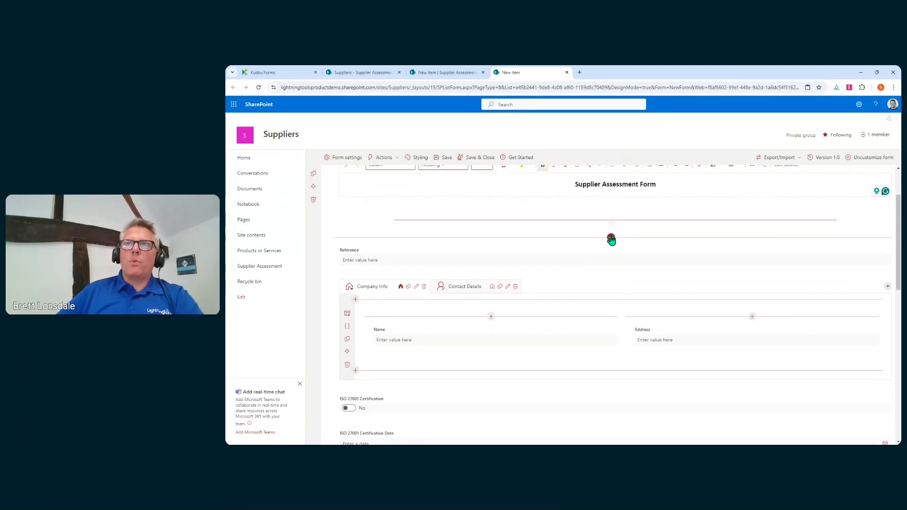
Insert a Process Steps control under the heading.
left_click(611, 238)
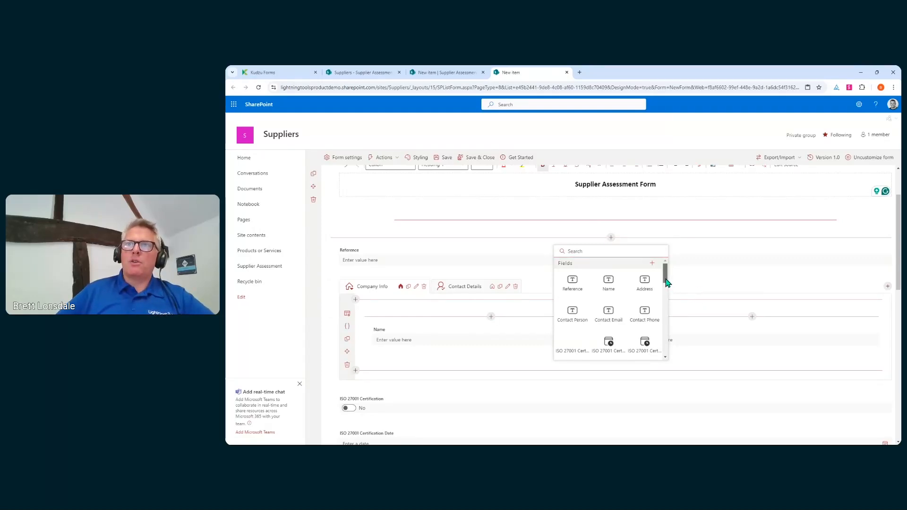
left_click_drag(666, 282, 664, 321)
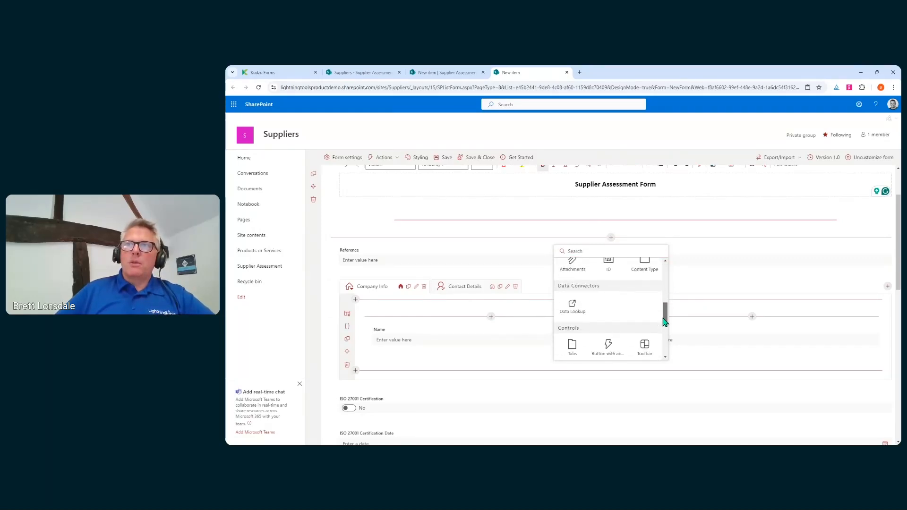
scroll(652, 314, "down", 2)
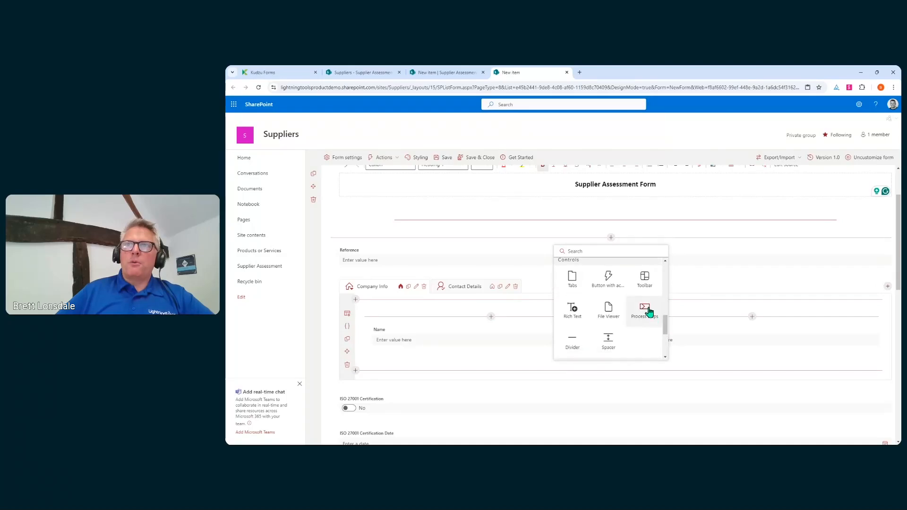
left_click(648, 313)
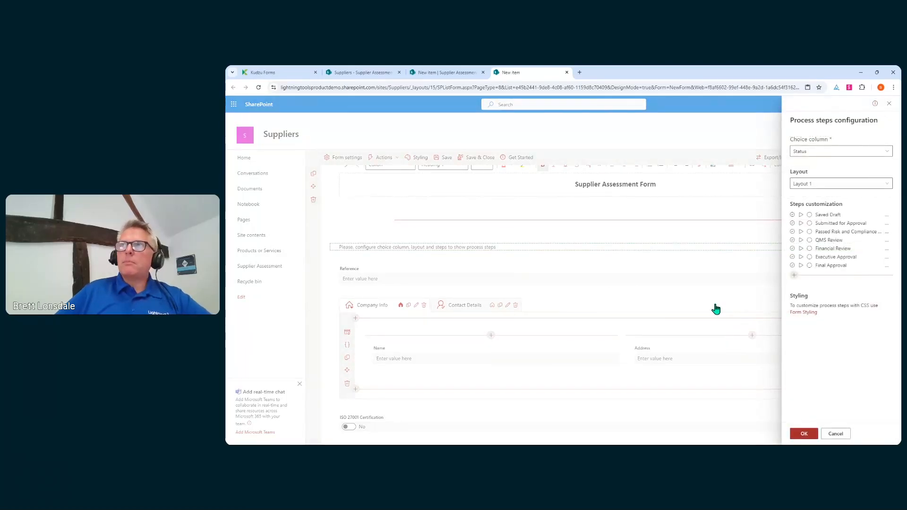
Base the process steps on the Status choice column using Layout 1.
left_click(852, 150)
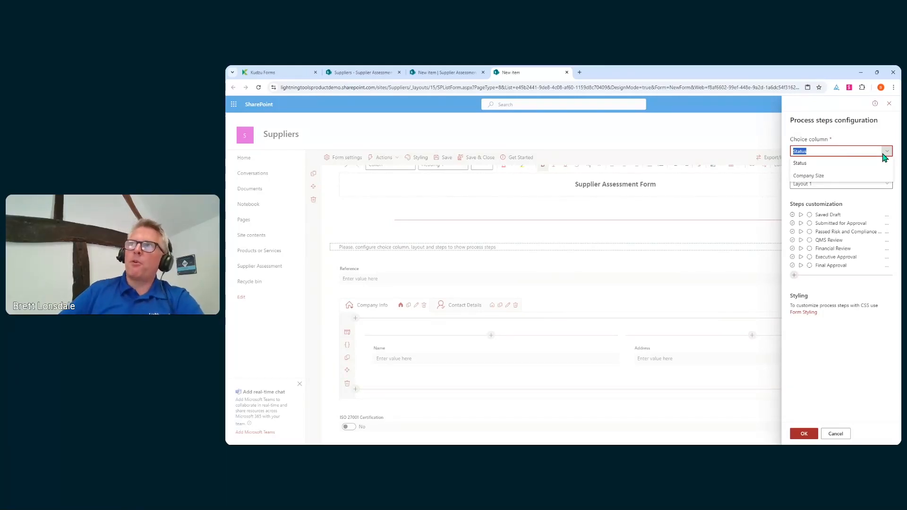
left_click(800, 176)
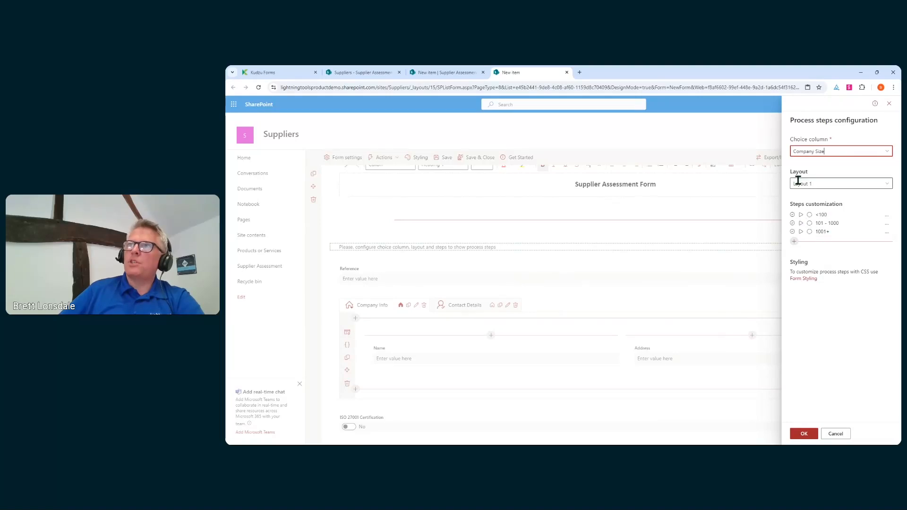
left_click(885, 153)
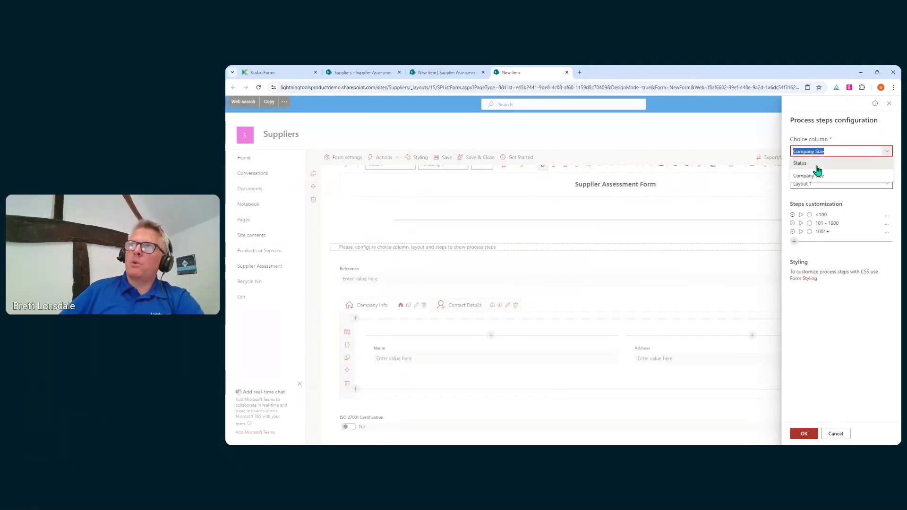
left_click(817, 165)
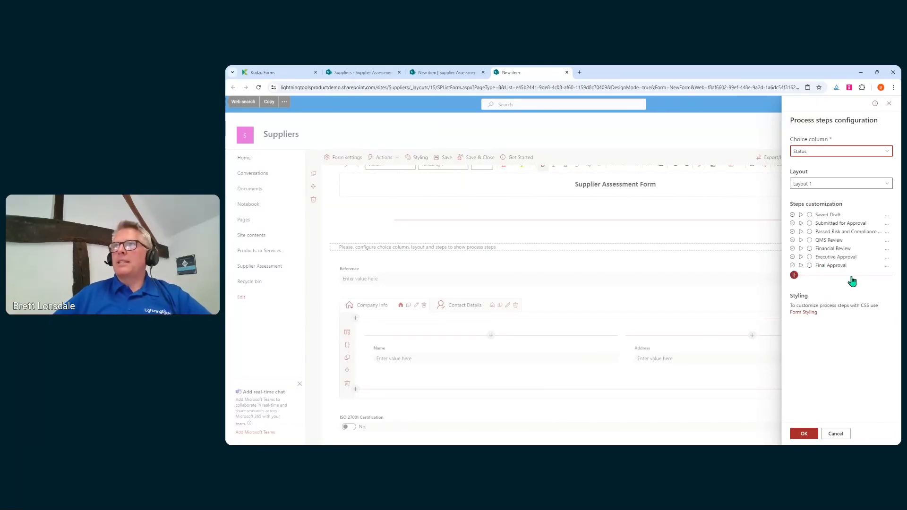
left_click(882, 184)
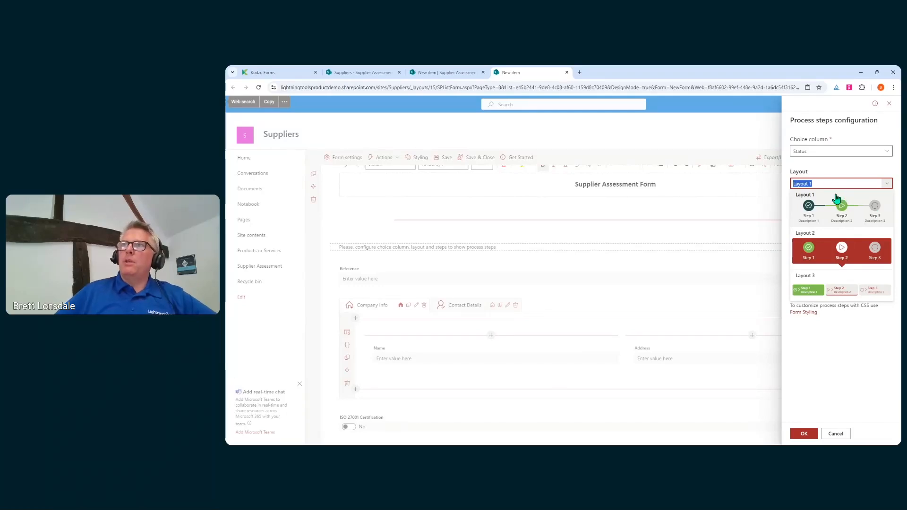
left_click(827, 215)
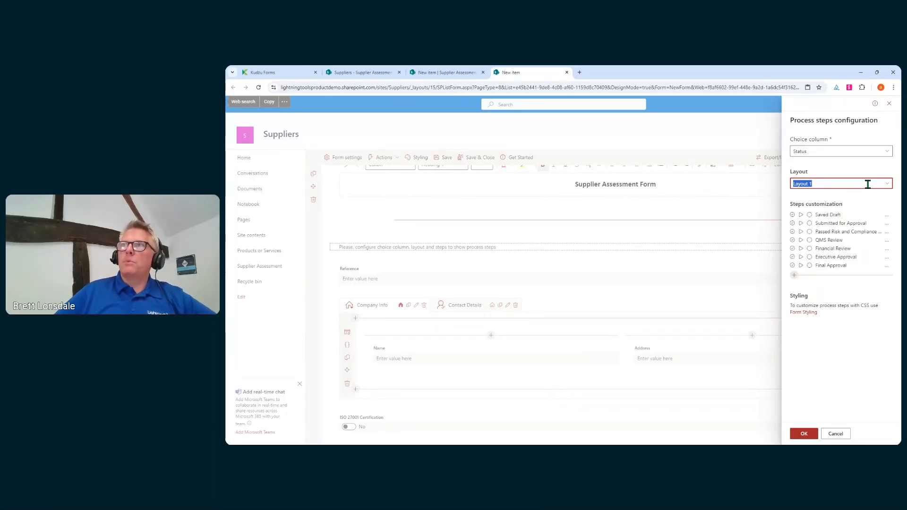
left_click(885, 183)
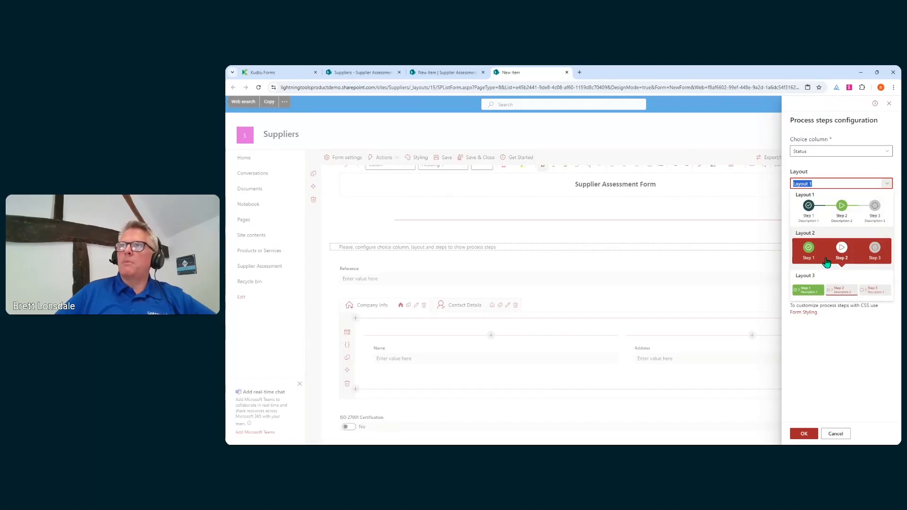
left_click(826, 263)
left_click(886, 185)
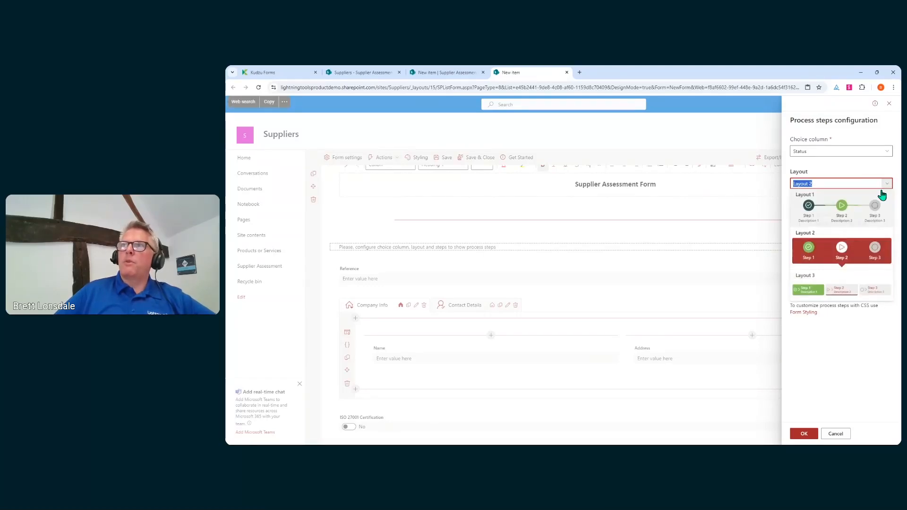
left_click(857, 210)
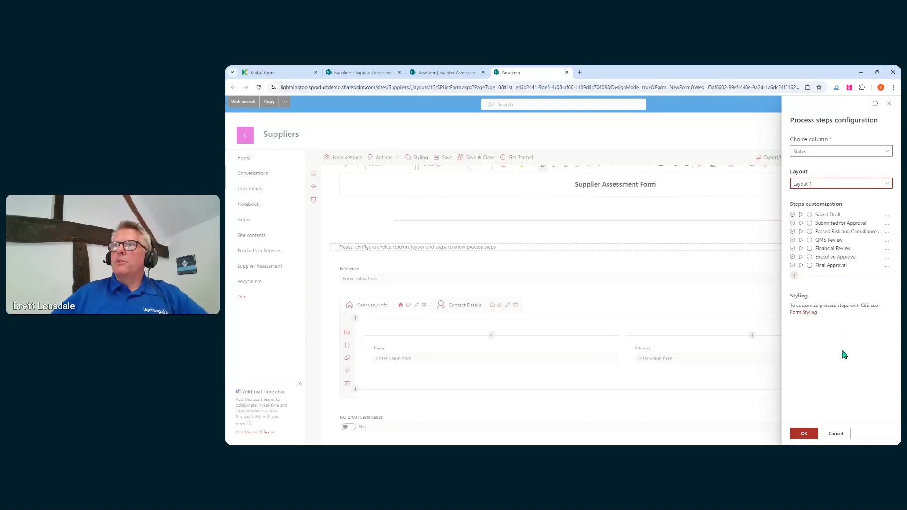
left_click(805, 433)
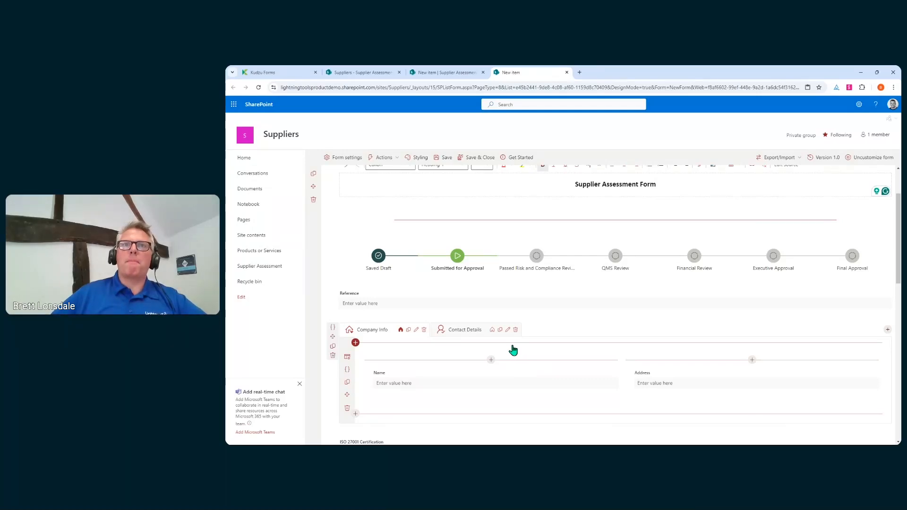
Open the insert picker above ISO 27001 Certification and scroll to Lists & Libraries.
scroll(416, 262, "down", 5)
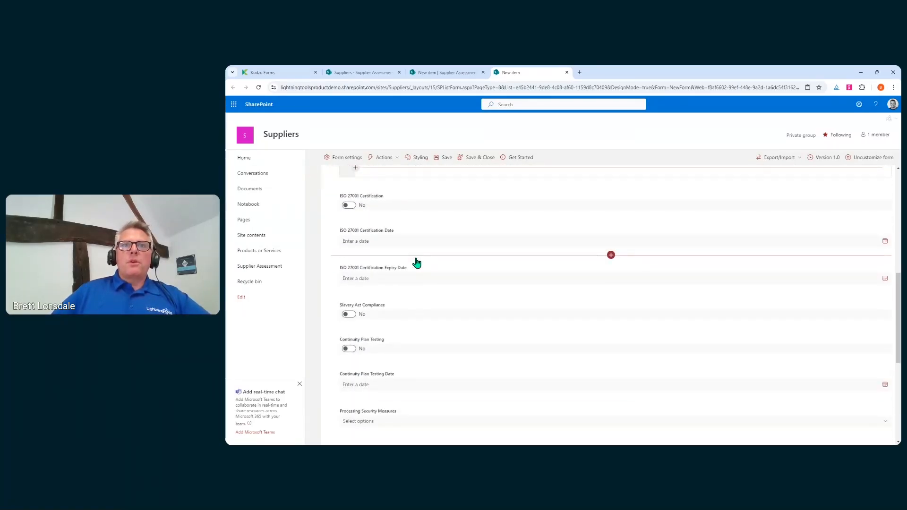
scroll(415, 259, "down", 3)
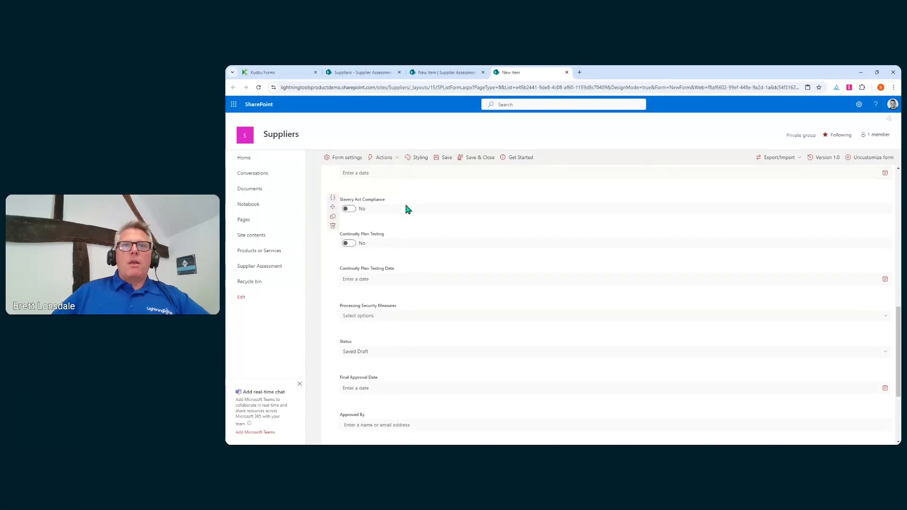
scroll(406, 227, "down", 3)
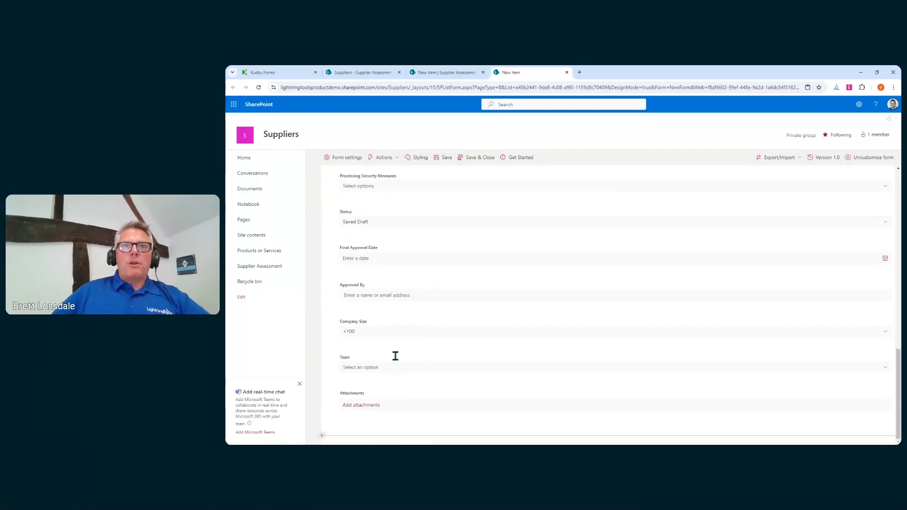
scroll(424, 362, "up", 10)
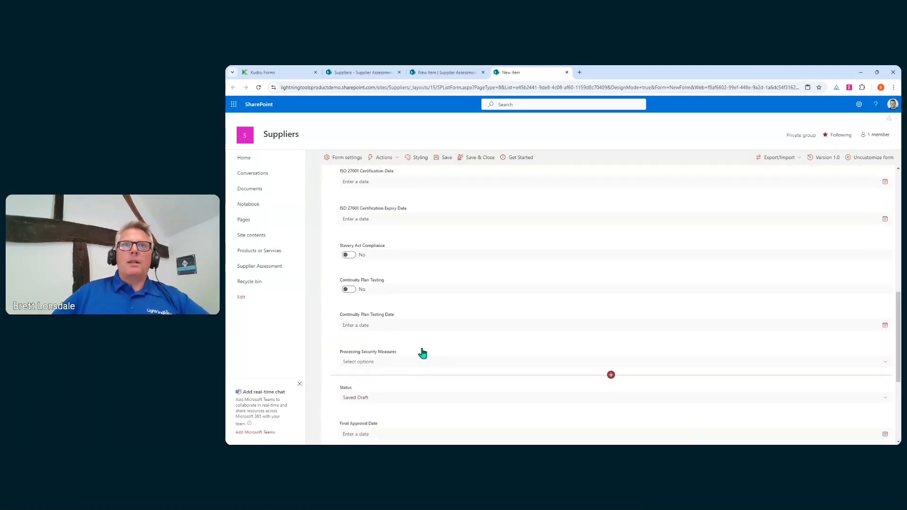
scroll(424, 352, "up", 1)
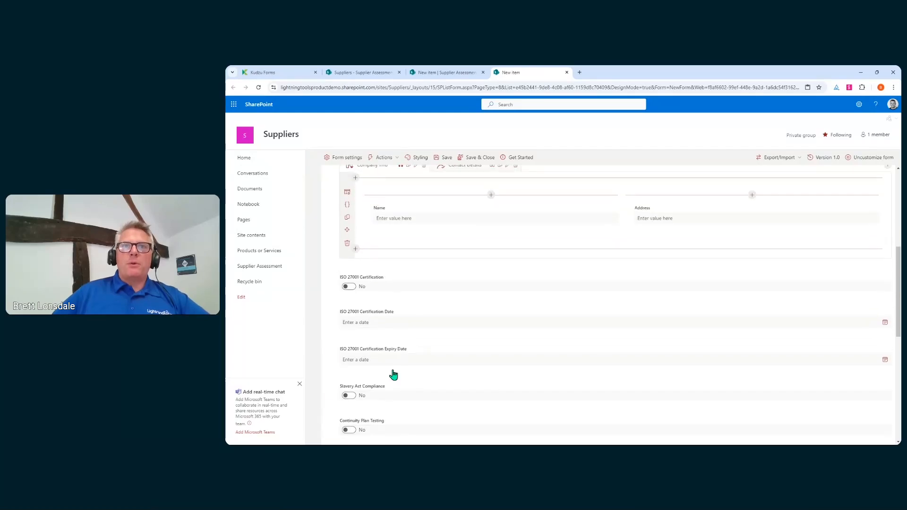
left_click(610, 264)
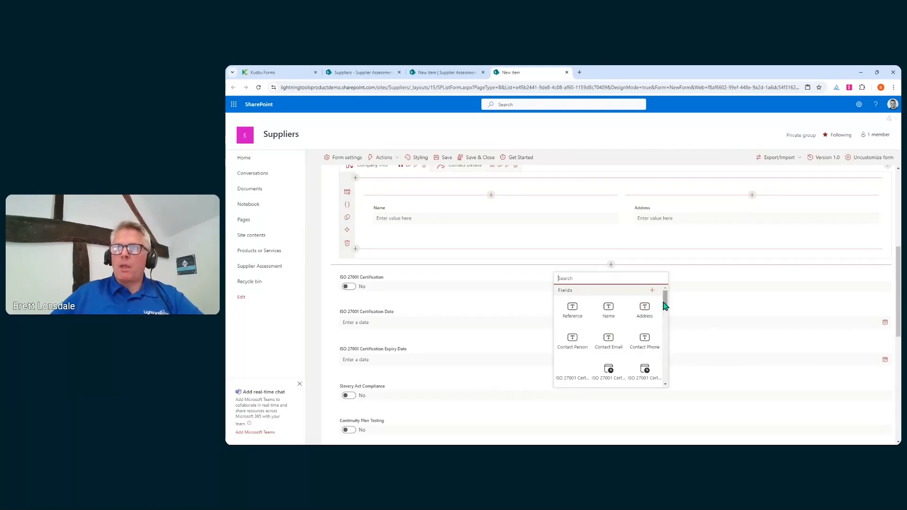
left_click_drag(665, 307, 667, 376)
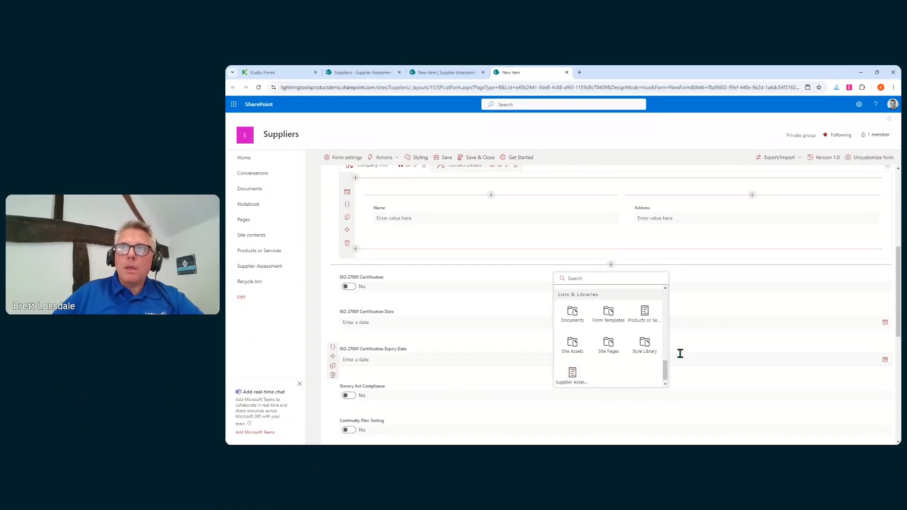
Add Products or Services as sub-items linked by the existing LookupToSupplier Assessment lookup, with cascade delete.
left_click(644, 314)
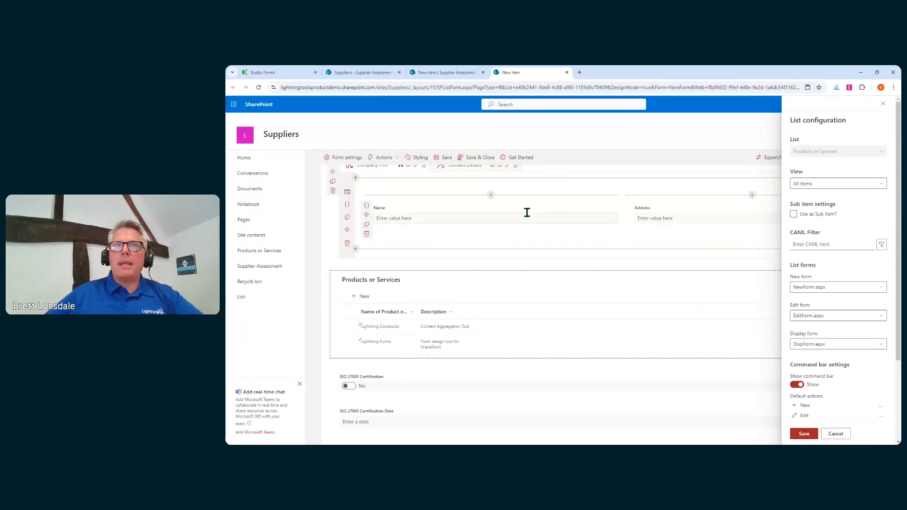
left_click(792, 215)
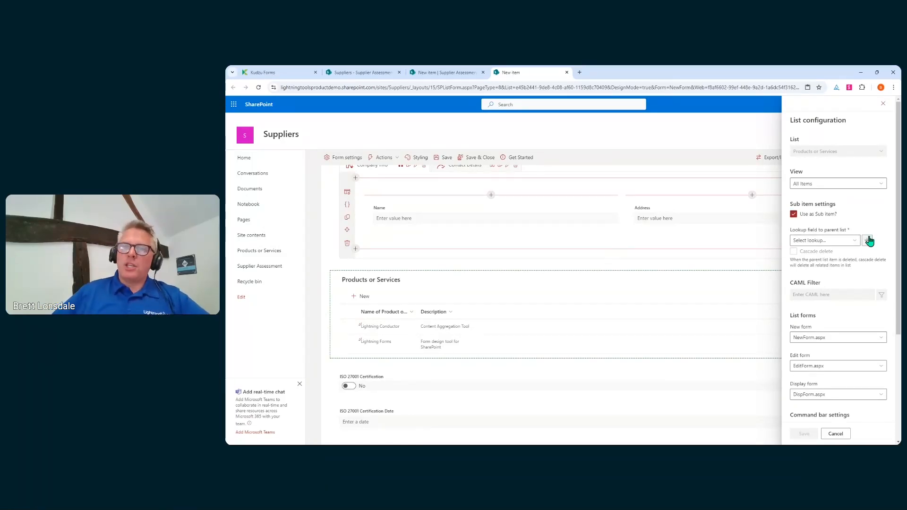
left_click(855, 241)
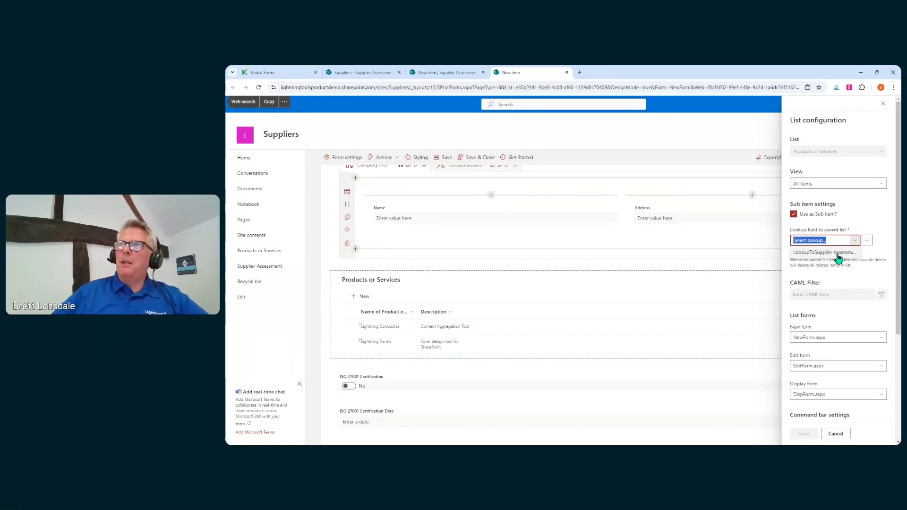
left_click(866, 240)
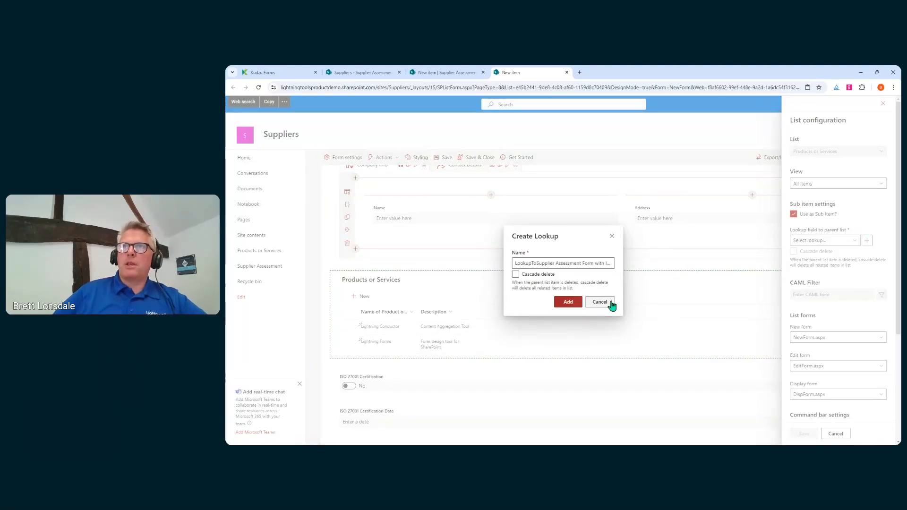
left_click(537, 275)
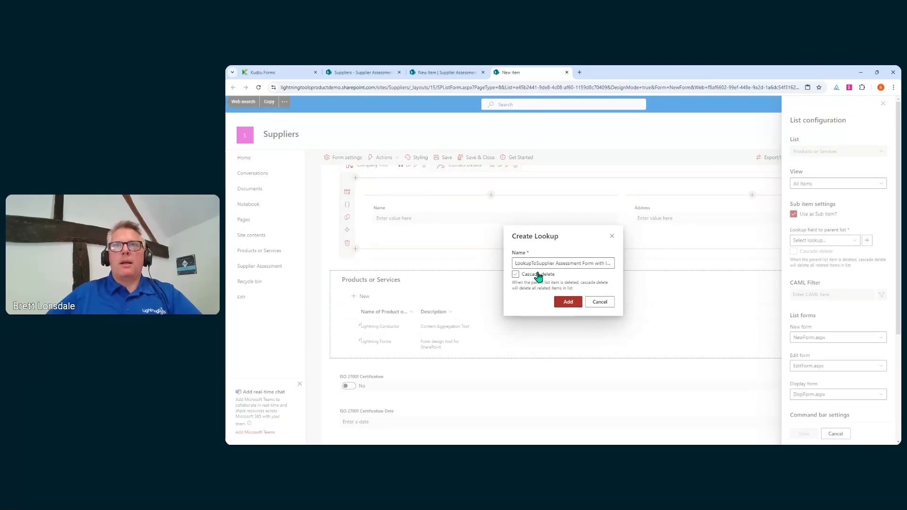
left_click(538, 275)
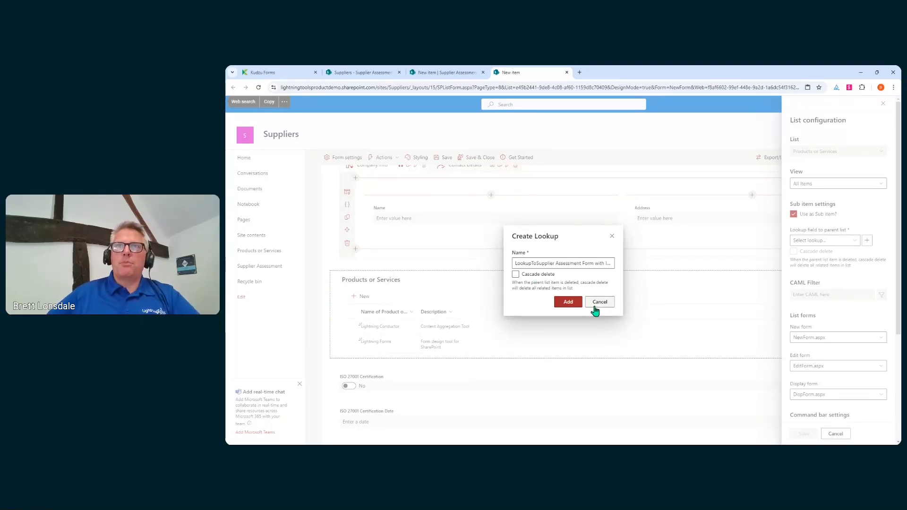
left_click(599, 301)
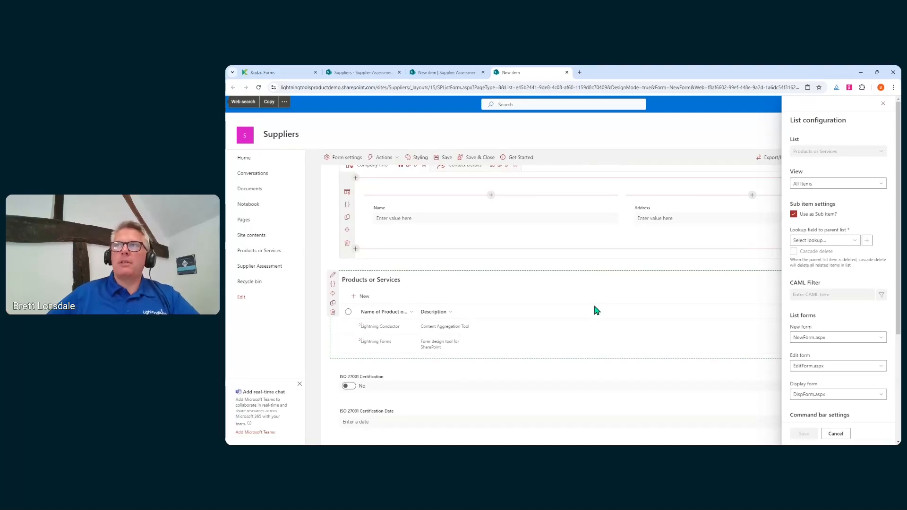
left_click(848, 240)
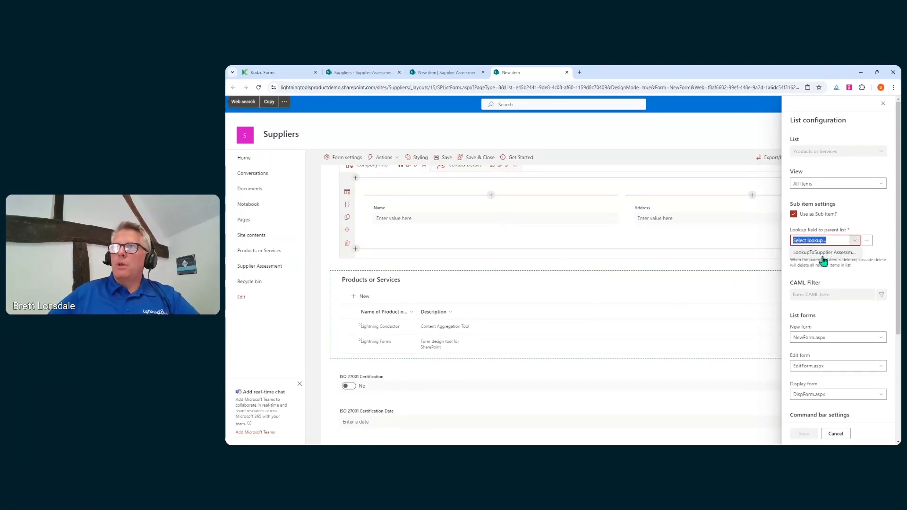
left_click(822, 257)
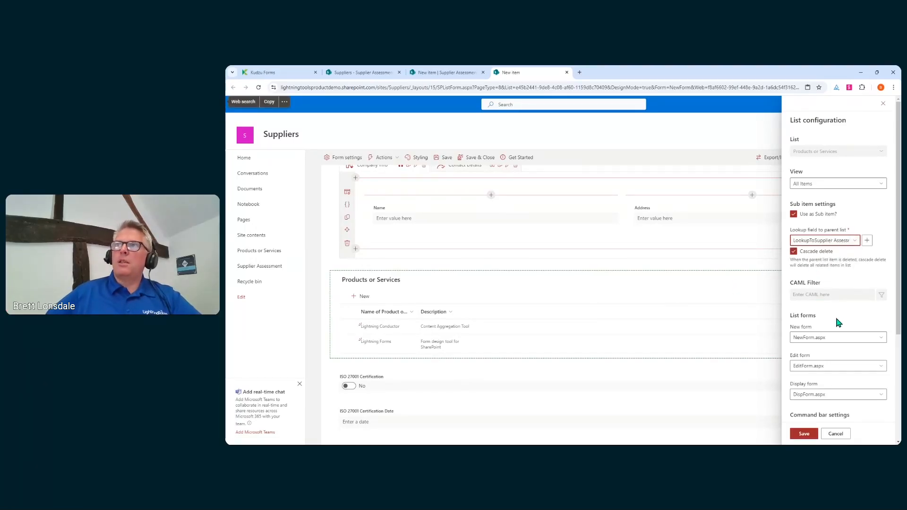
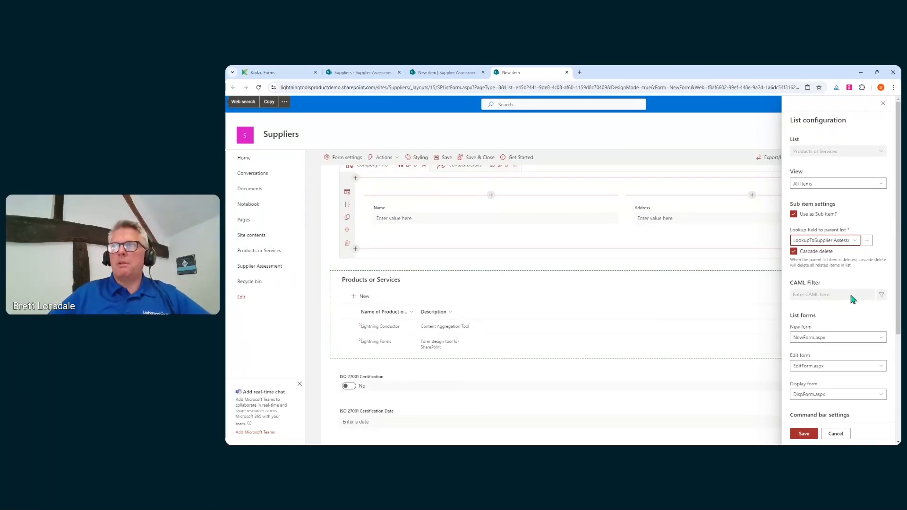
Save the Products or Services related-list configuration and return to the top of the form.
scroll(851, 301, "down", 3)
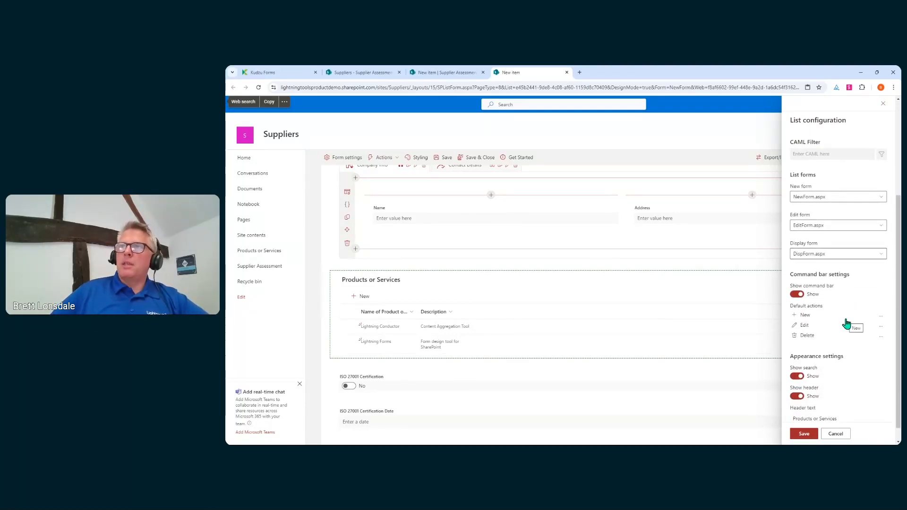
scroll(846, 322, "down", 1)
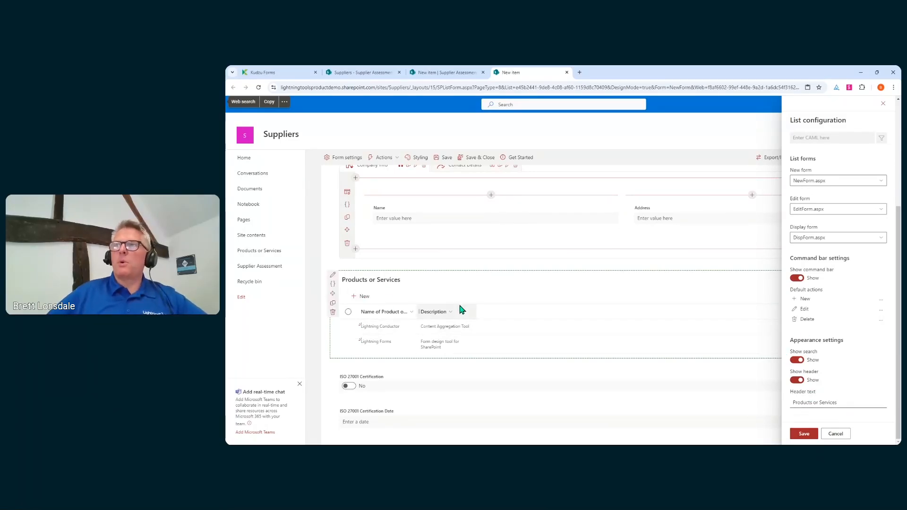
left_click(803, 437)
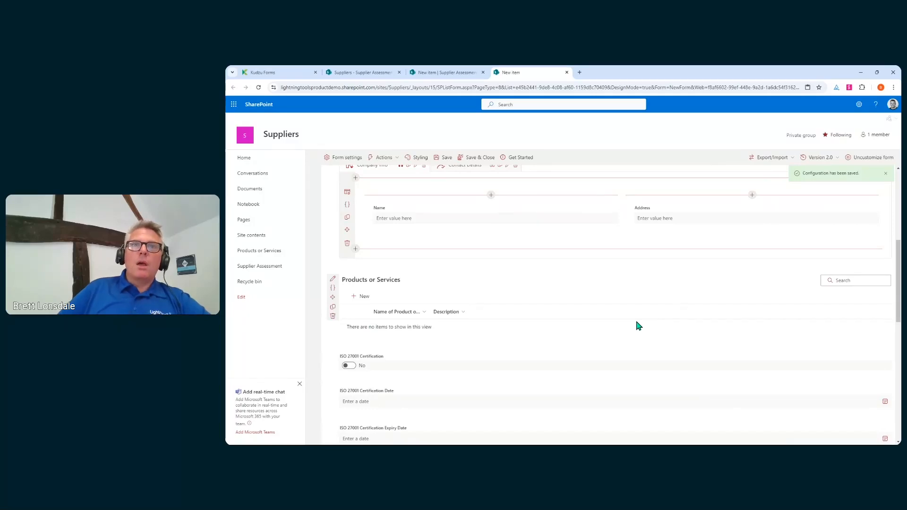
scroll(637, 333, "up", 5)
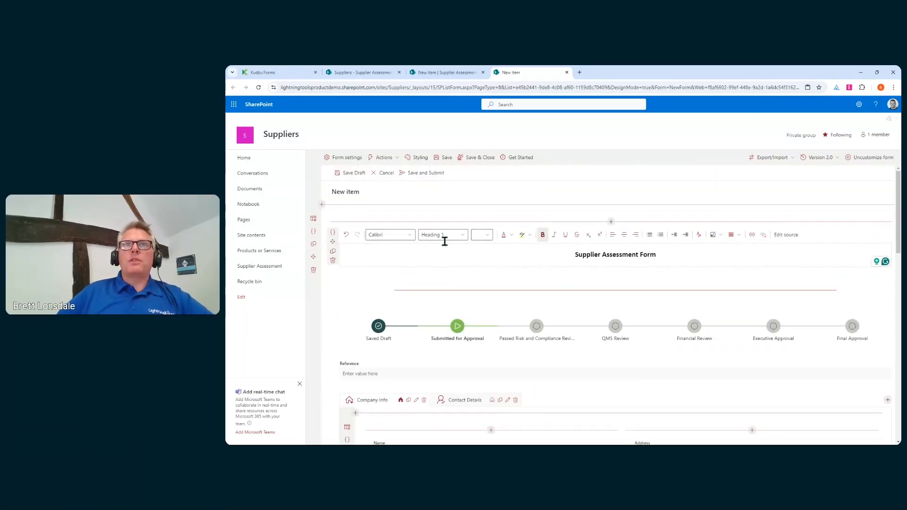
In Styling, add a from-scratch Fields style keeping the default name General Style for Fields.
left_click(409, 159)
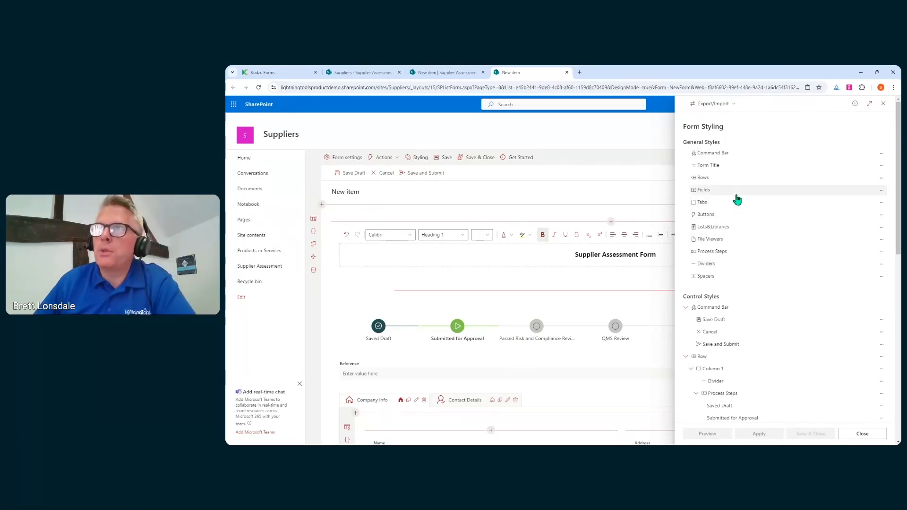
left_click(881, 190)
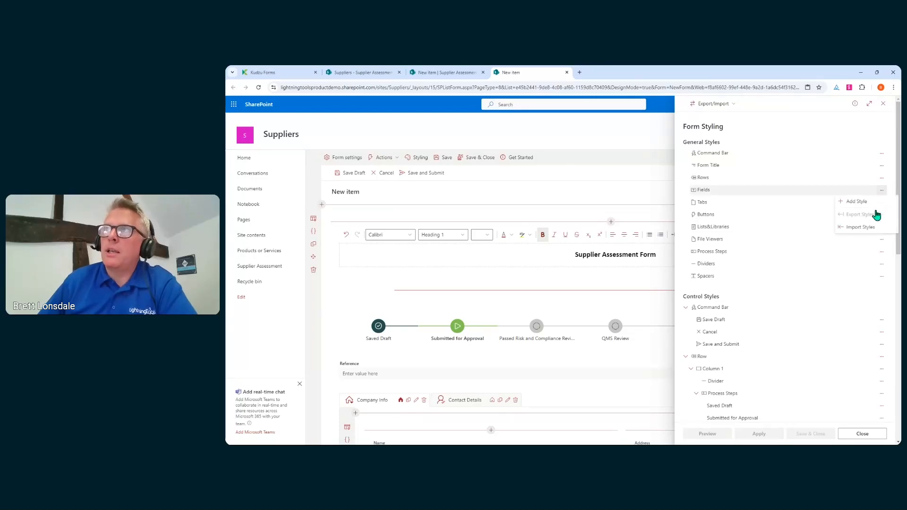
left_click(857, 201)
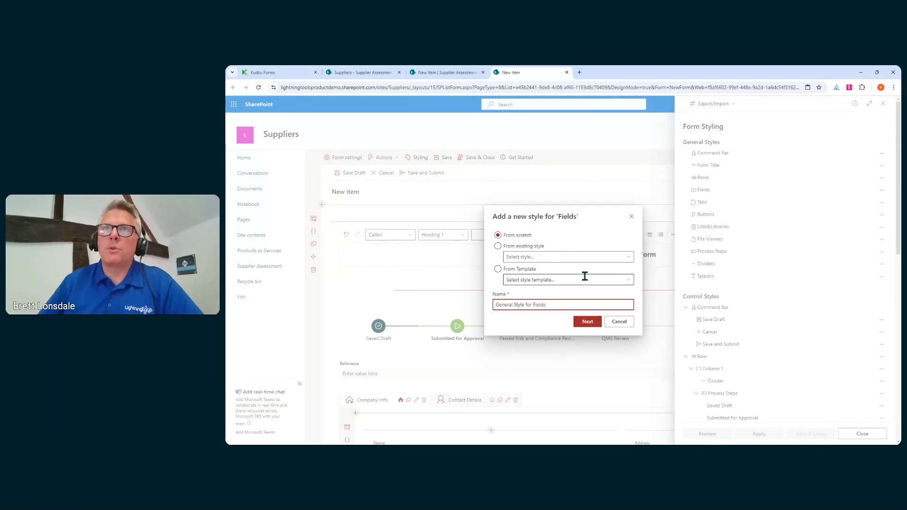
left_click(519, 270)
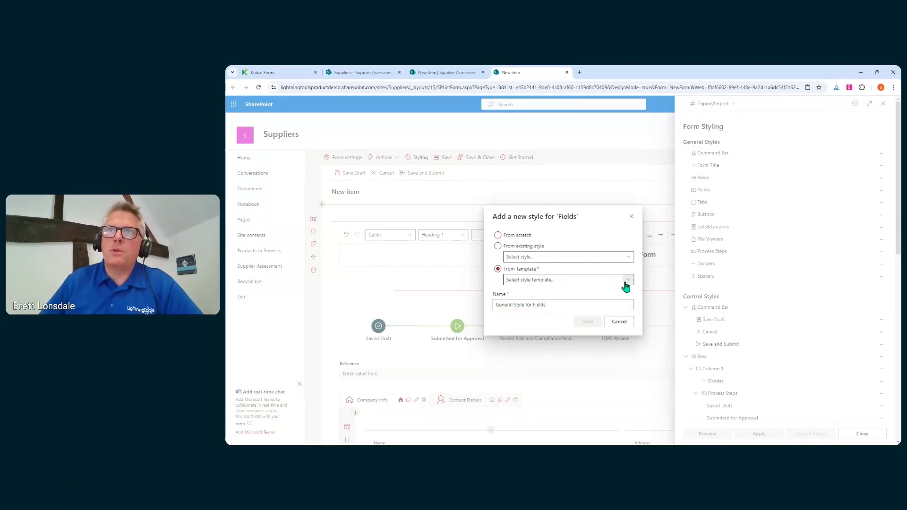
left_click(626, 281)
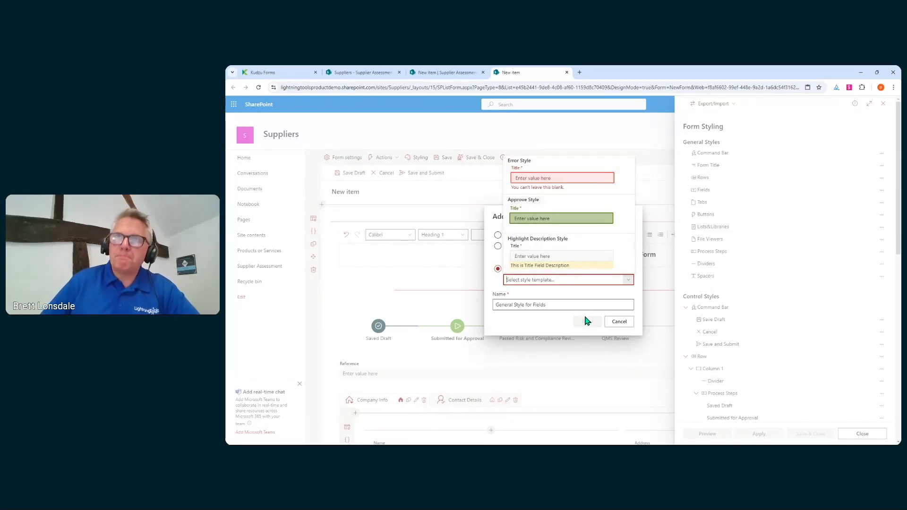
left_click(620, 302)
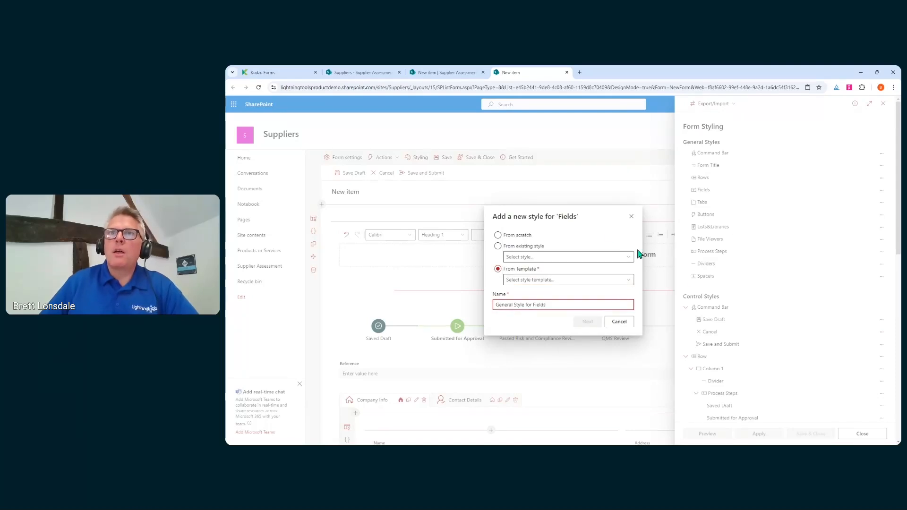
left_click(529, 235)
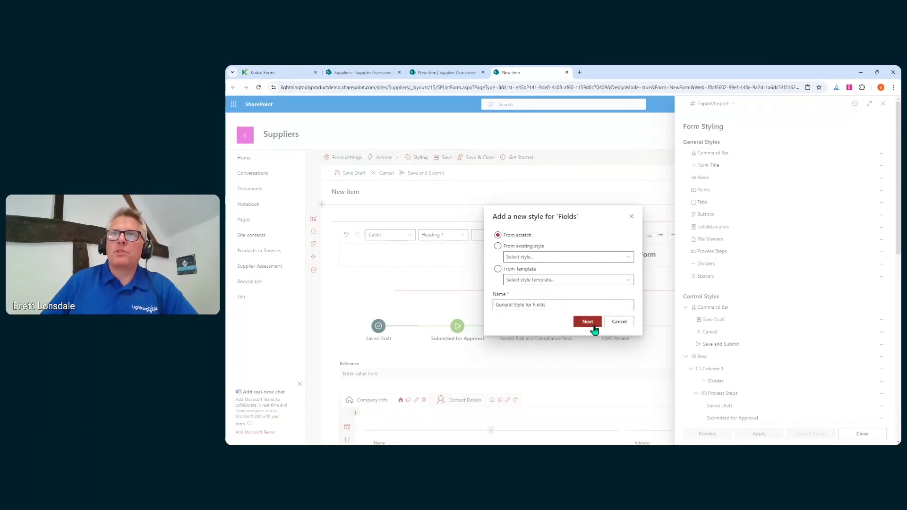
left_click(589, 322)
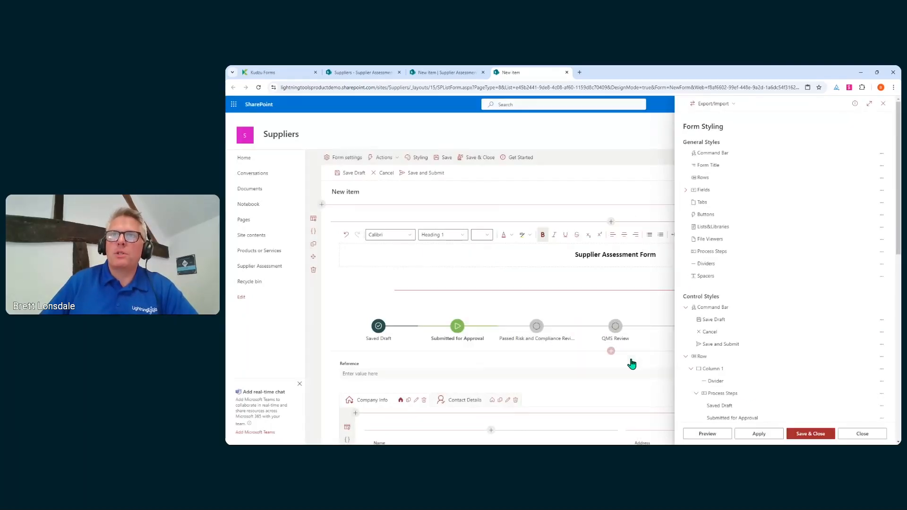
left_click(686, 190)
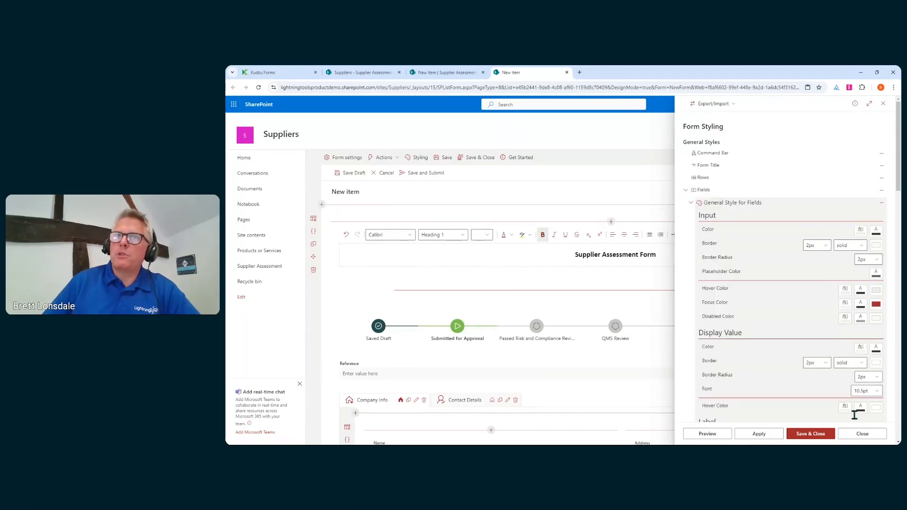
Set Label Color to red in General Style for Fields, preview it, and save the styling.
scroll(570, 338, "down", 4)
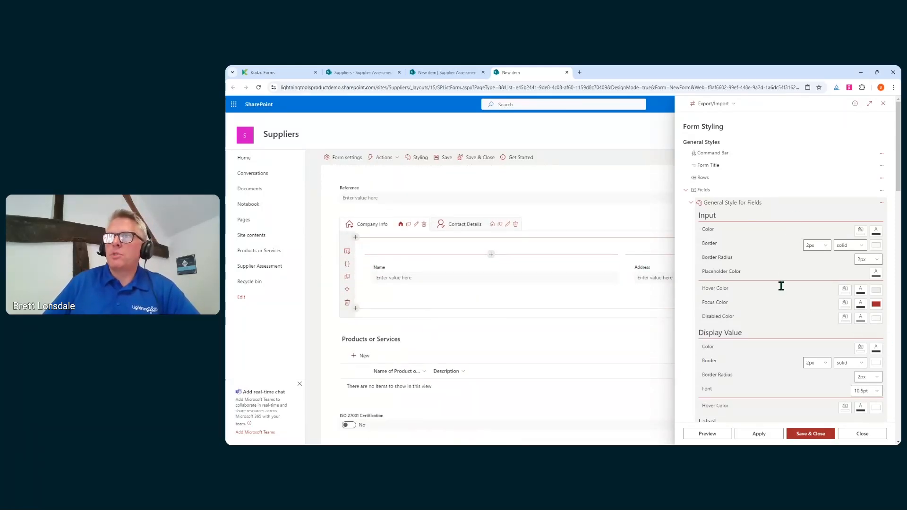
scroll(781, 287, "down", 2)
scroll(780, 287, "down", 1)
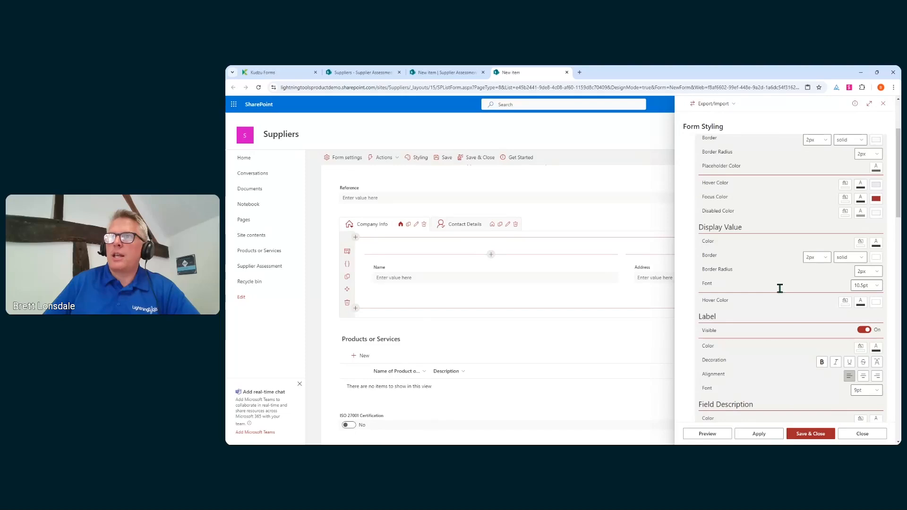
left_click(876, 350)
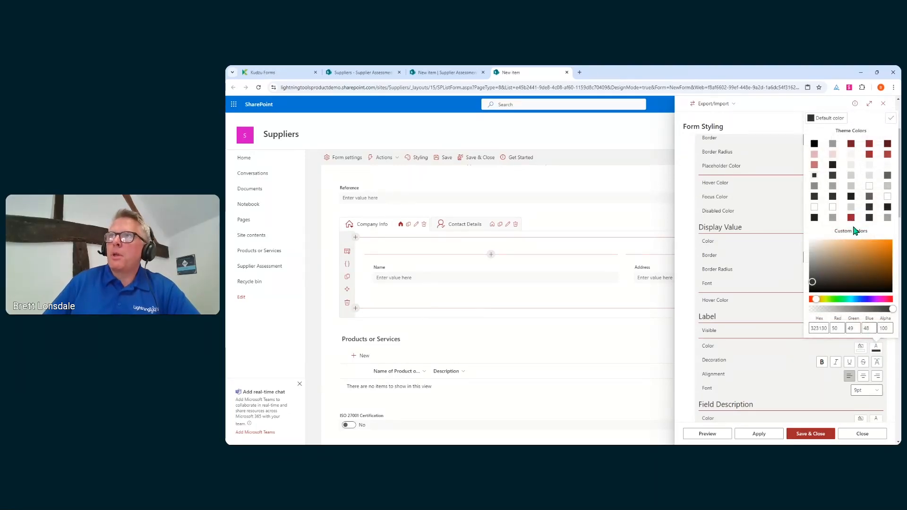
left_click(890, 118)
left_click(721, 437)
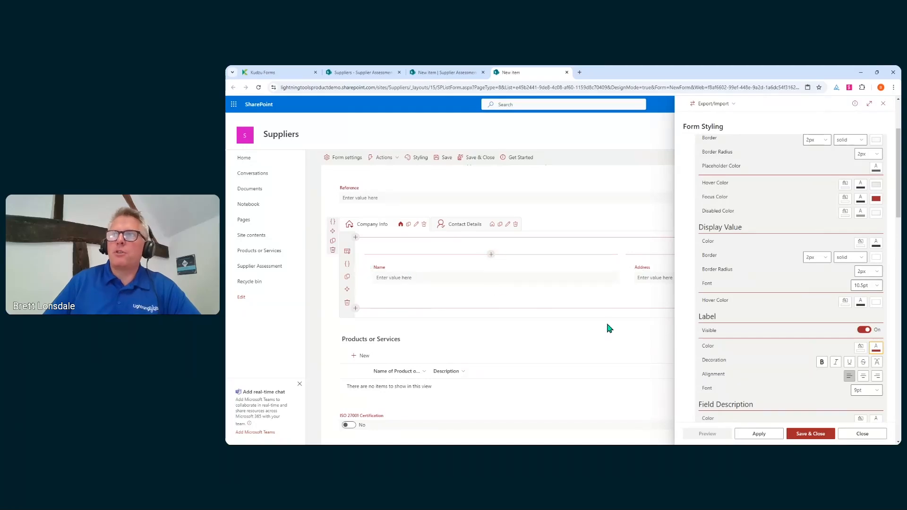
left_click(806, 435)
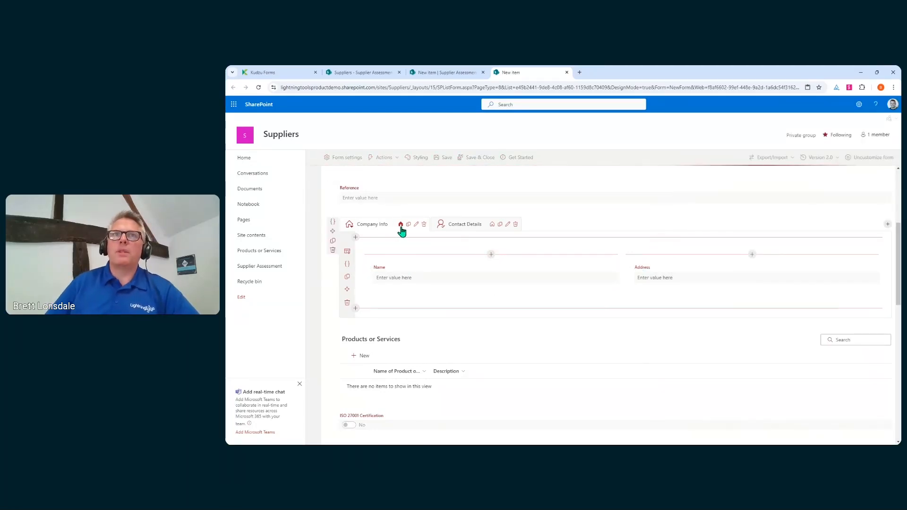
Add a from-scratch control style named Style for Status to the Status field.
left_click(420, 158)
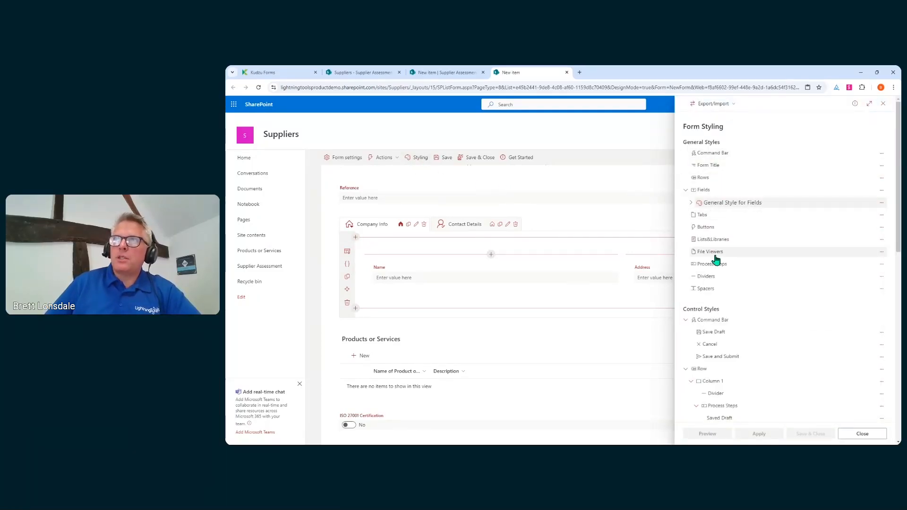
scroll(742, 251, "down", 4)
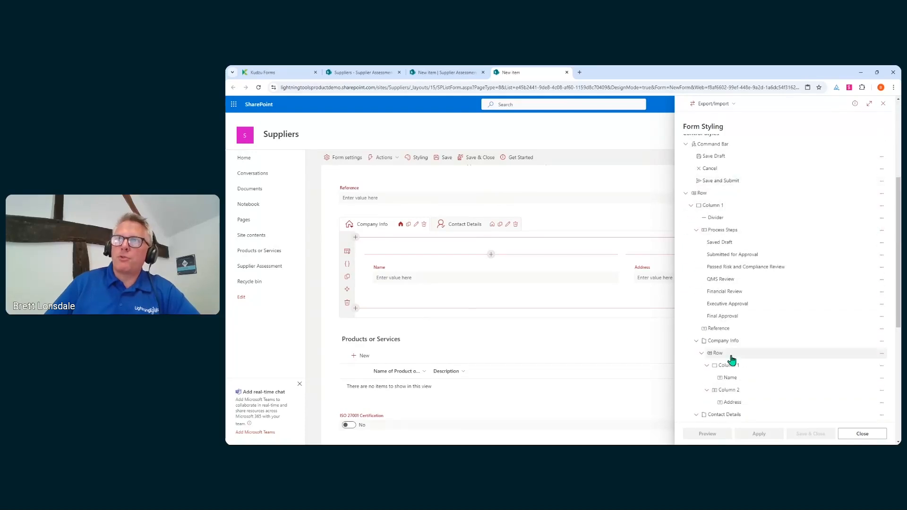
scroll(731, 360, "down", 5)
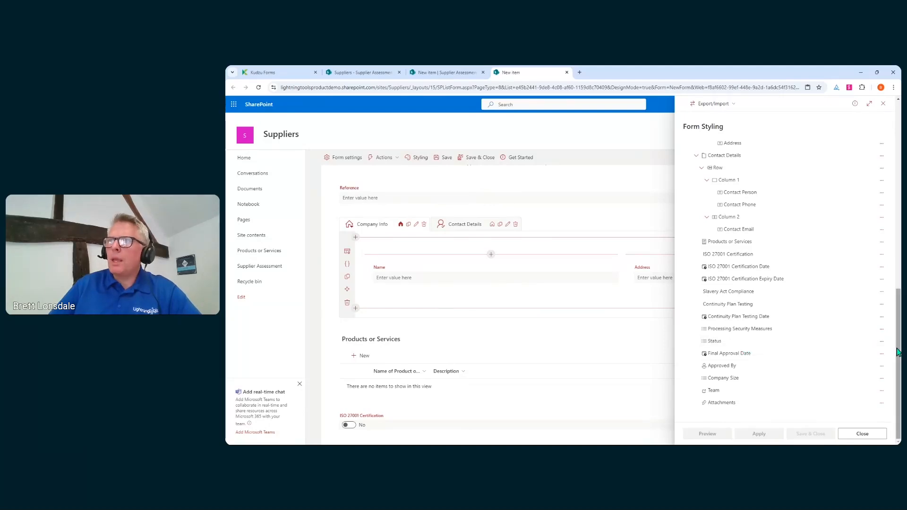
left_click(880, 342)
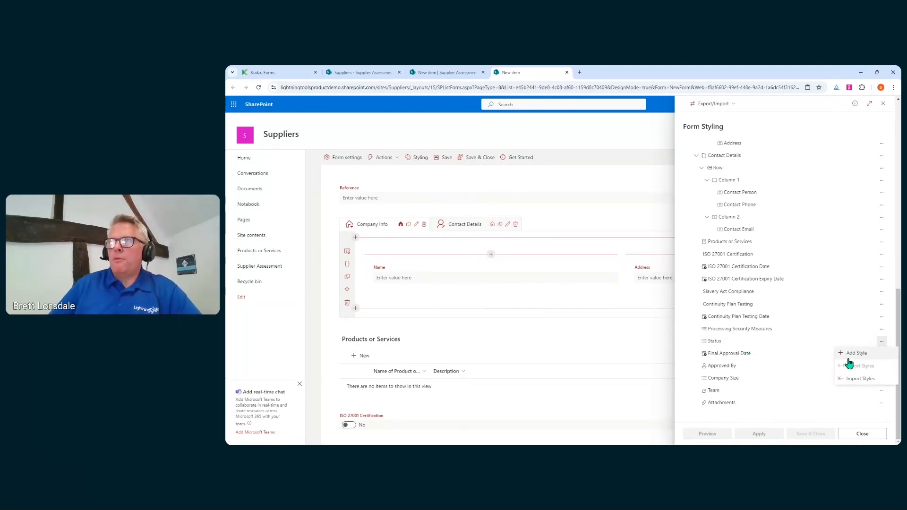
left_click(870, 357)
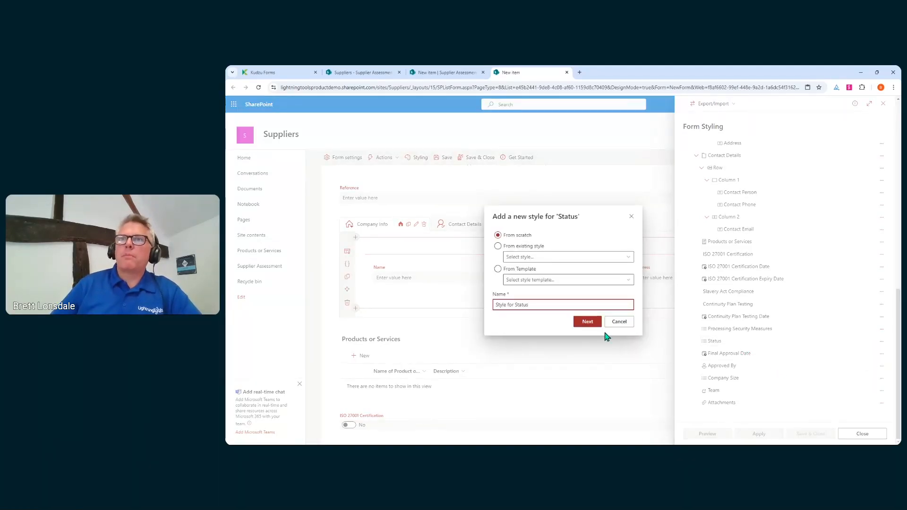
left_click(589, 321)
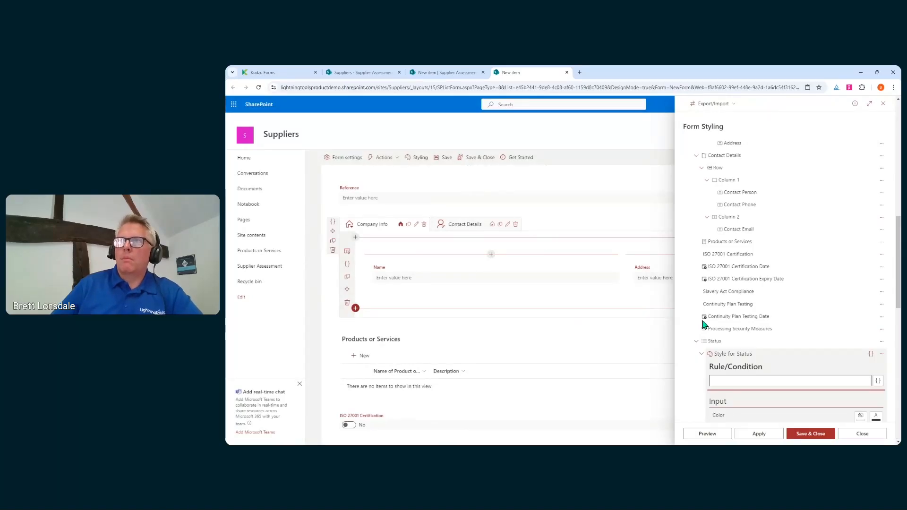
Set the Style for Status rule to [[Status]]=="Final Approval", test it, and confirm.
left_click(752, 377)
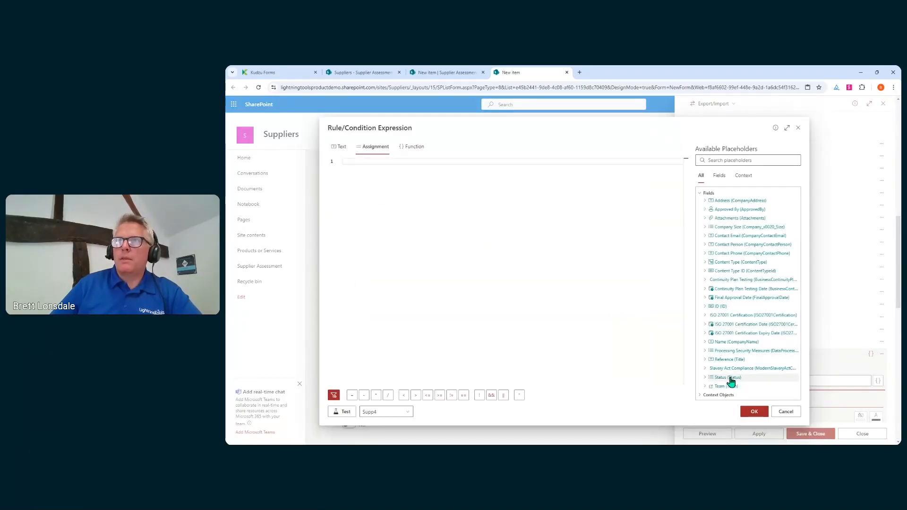
left_click(718, 377)
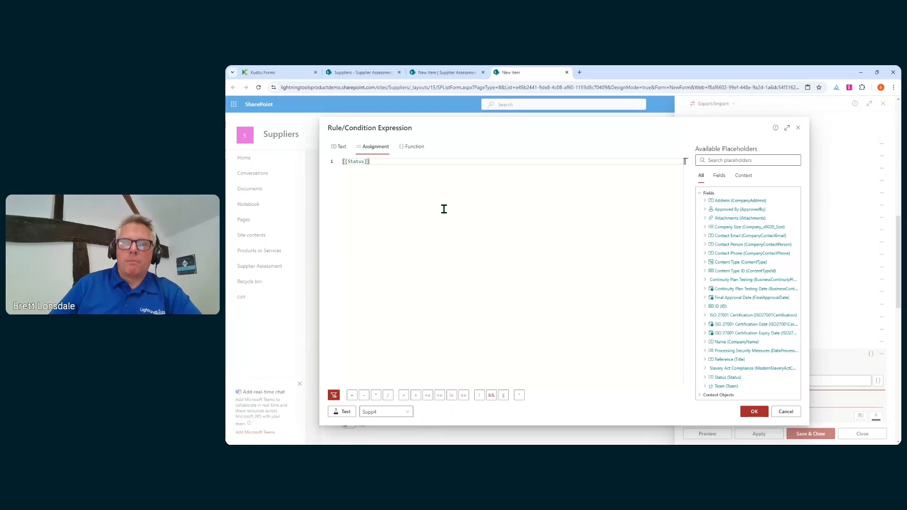
type("==\"Final Approval")
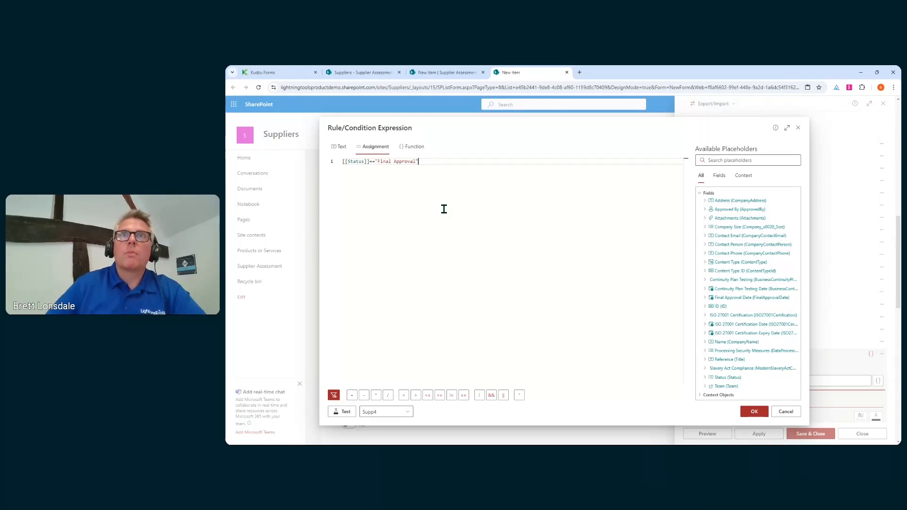
left_click(345, 412)
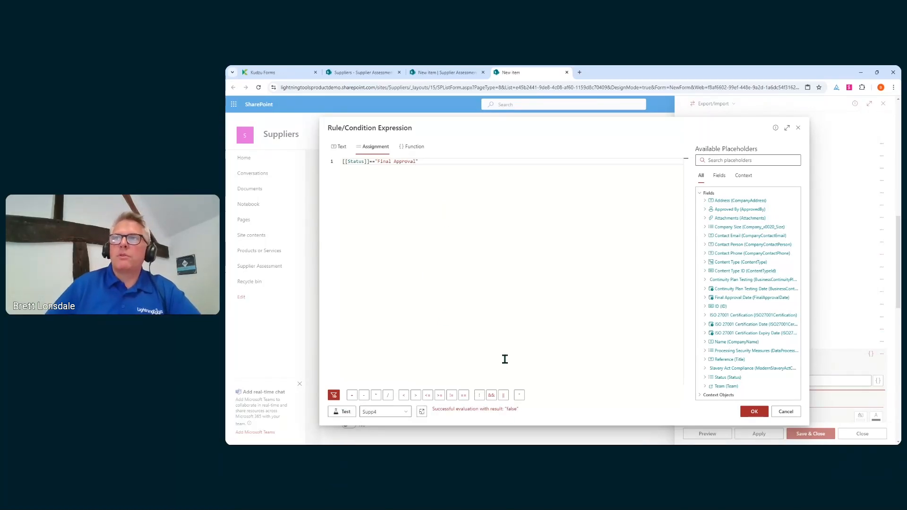
left_click(755, 412)
scroll(781, 358, "down", 5)
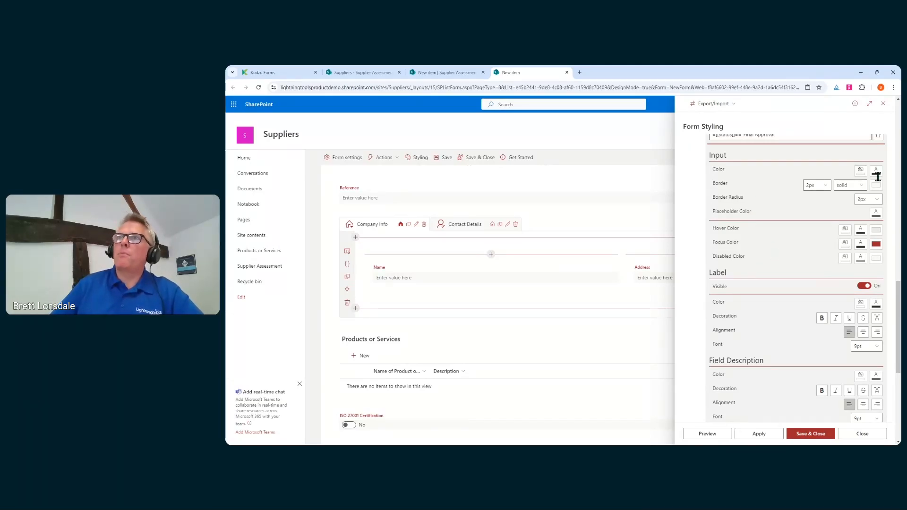
Give the Status input a semi-transparent light green background colour.
left_click(861, 171)
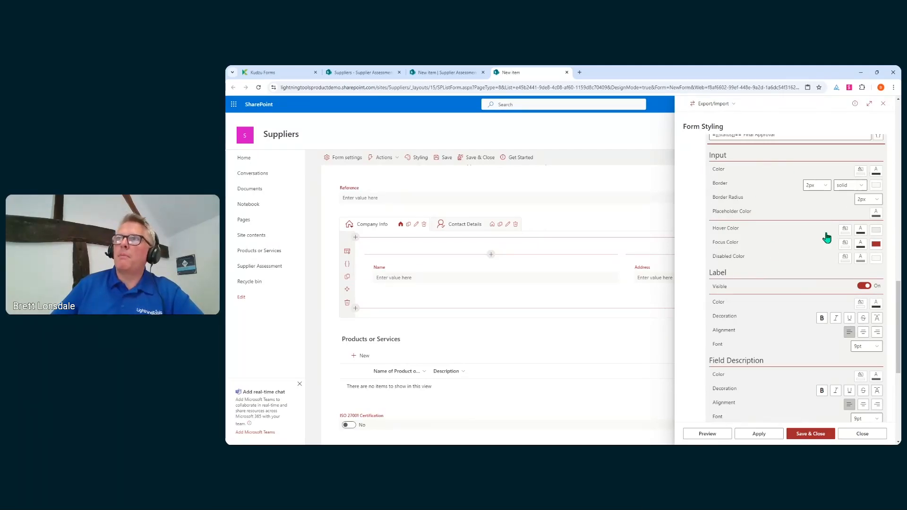
left_click(829, 369)
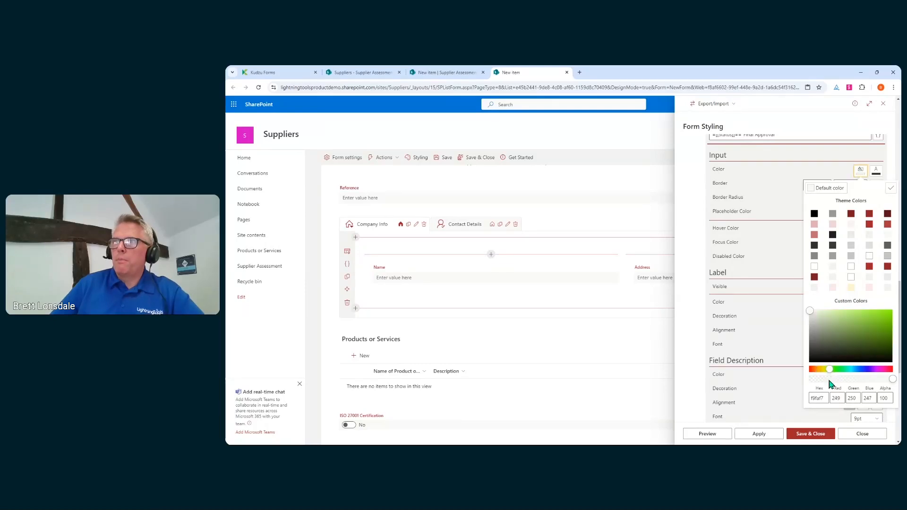
left_click(848, 322)
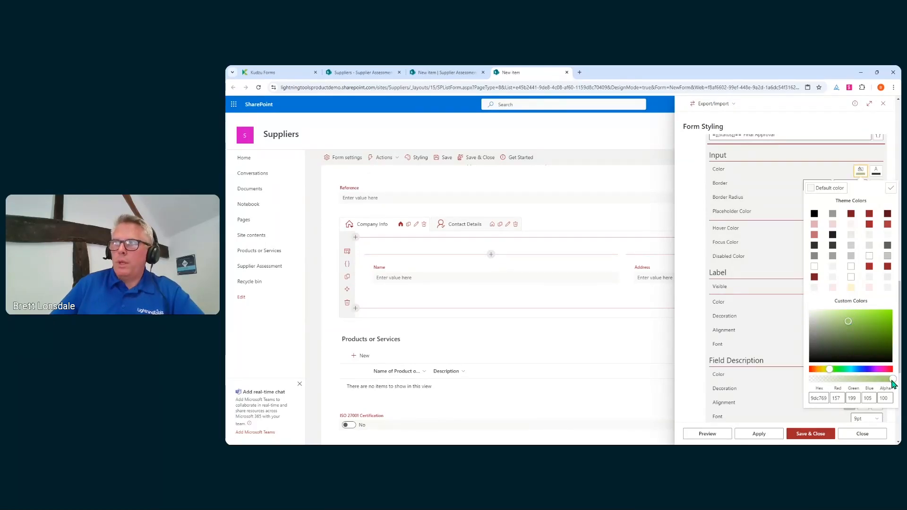
left_click_drag(891, 380, 860, 380)
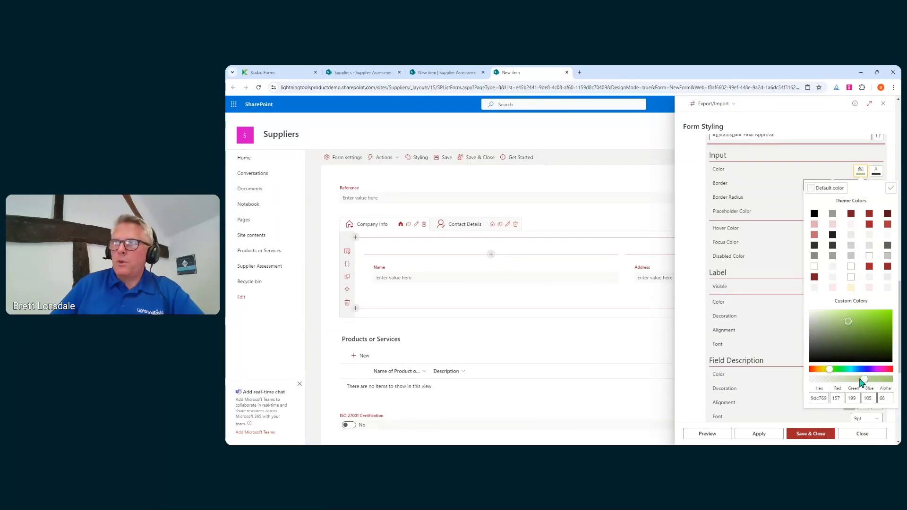
left_click(891, 189)
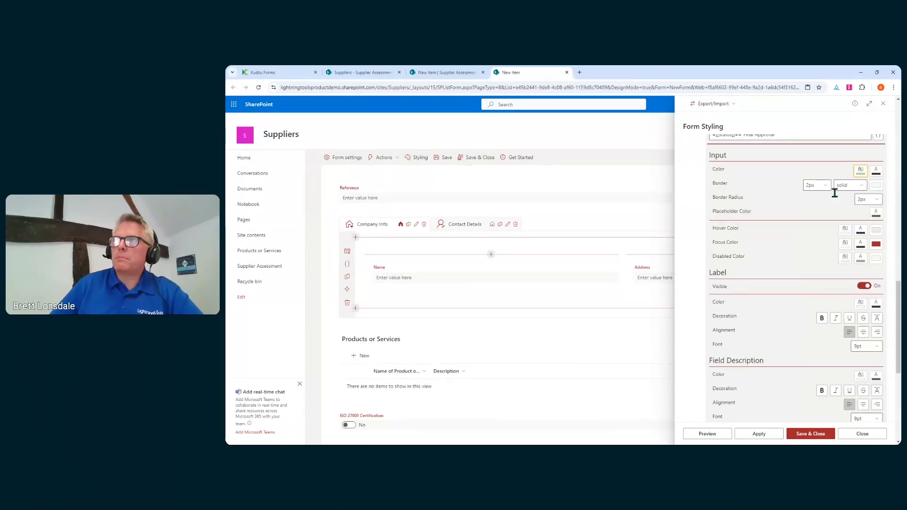
Give the Status input a dark green border, preview, and save the form.
left_click(875, 186)
left_click_drag(831, 364, 841, 363)
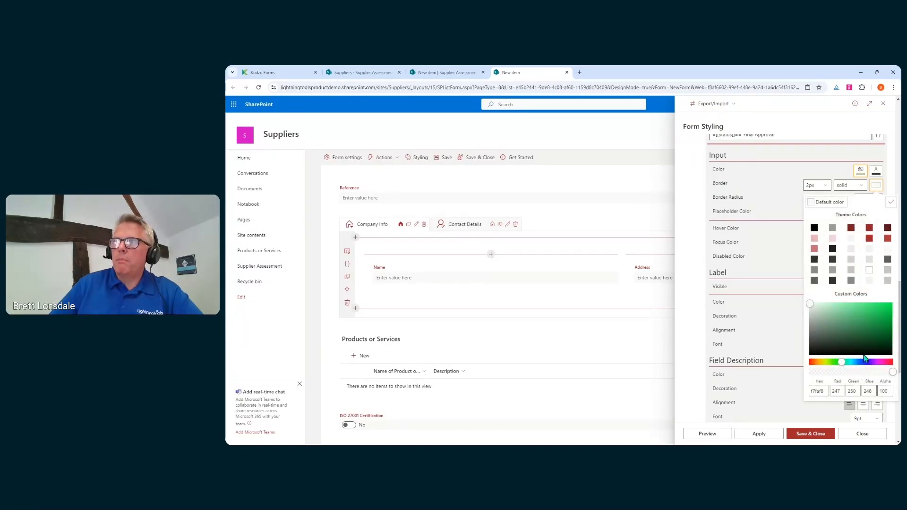
left_click(853, 331)
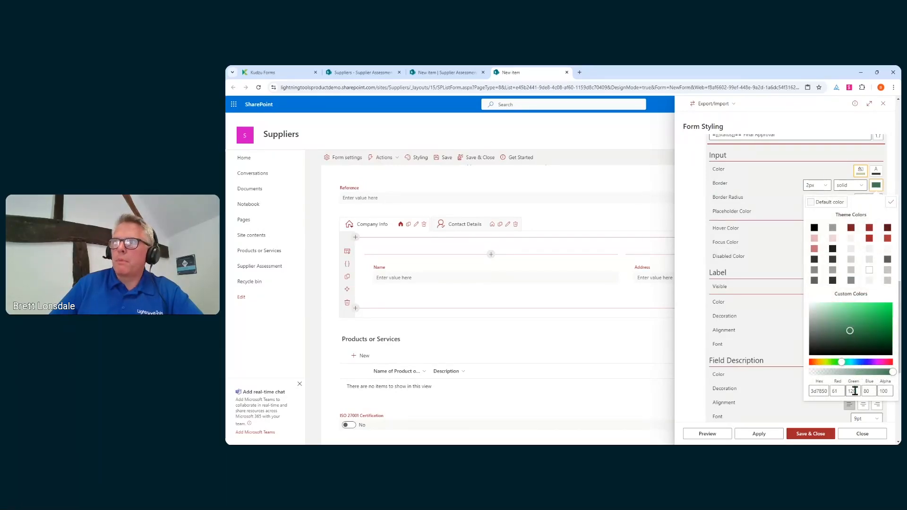
left_click_drag(854, 332, 875, 342)
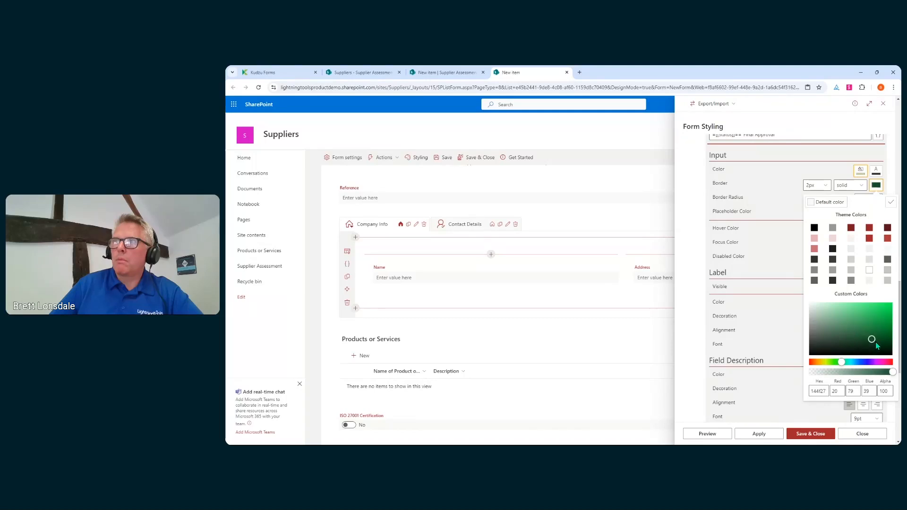
left_click(890, 202)
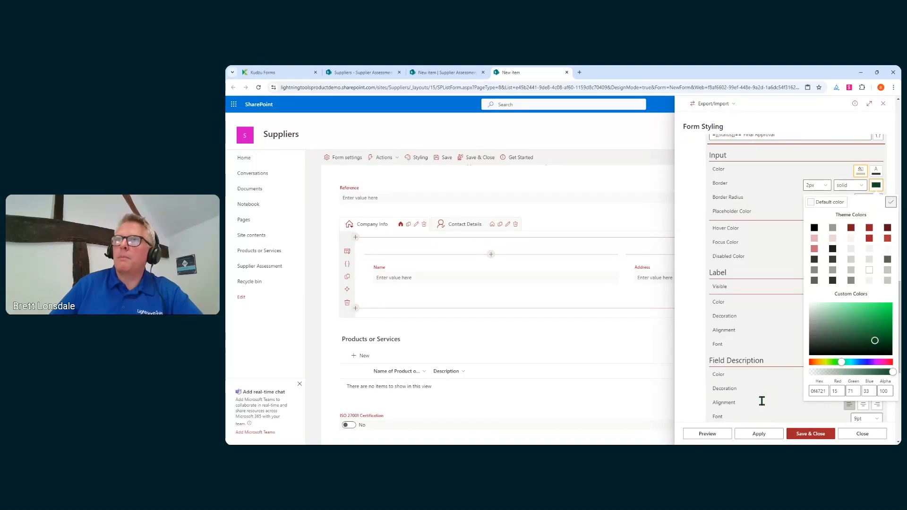
left_click(707, 433)
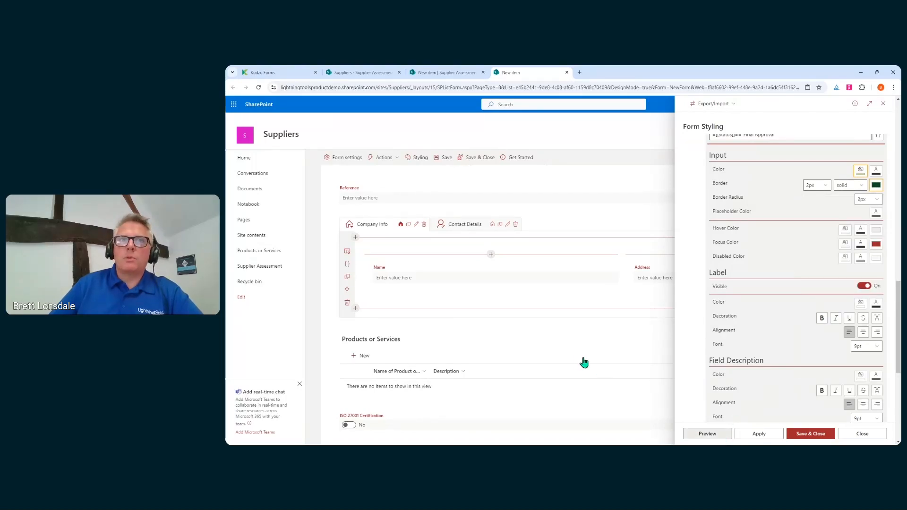
scroll(577, 352, "down", 10)
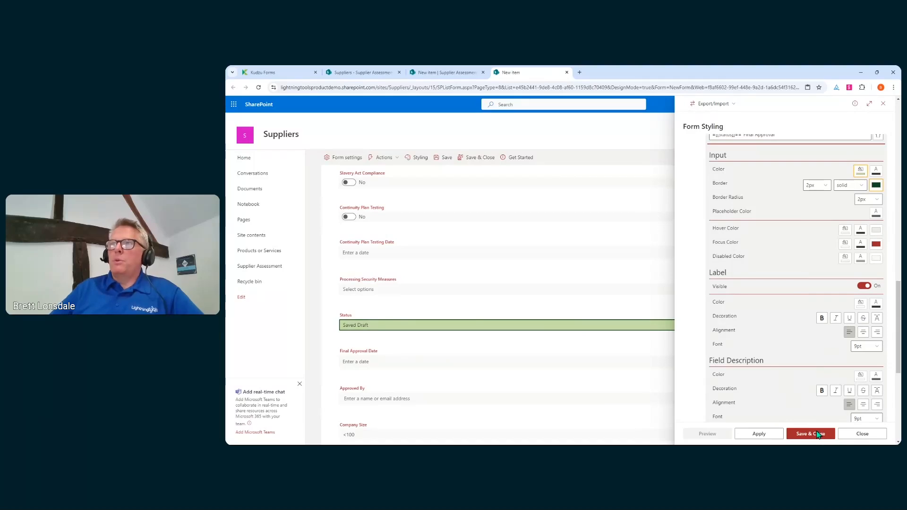
left_click(820, 440)
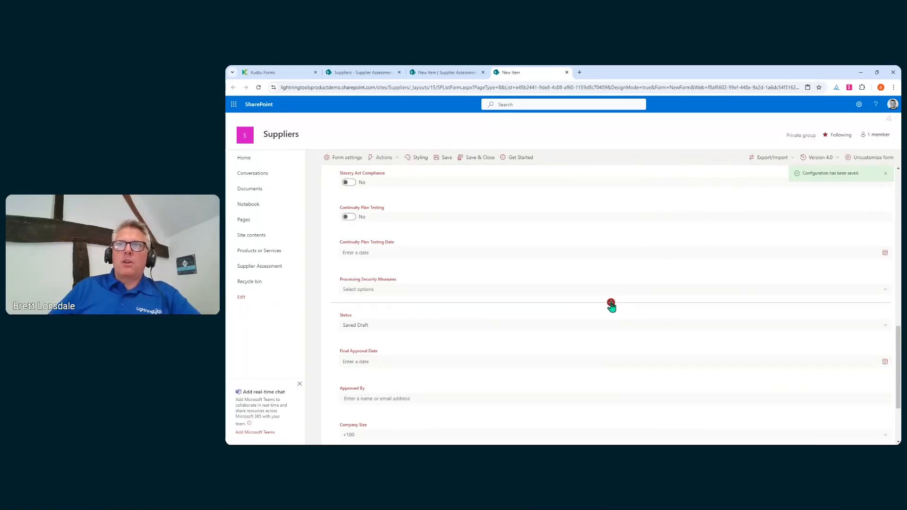
left_click(610, 303)
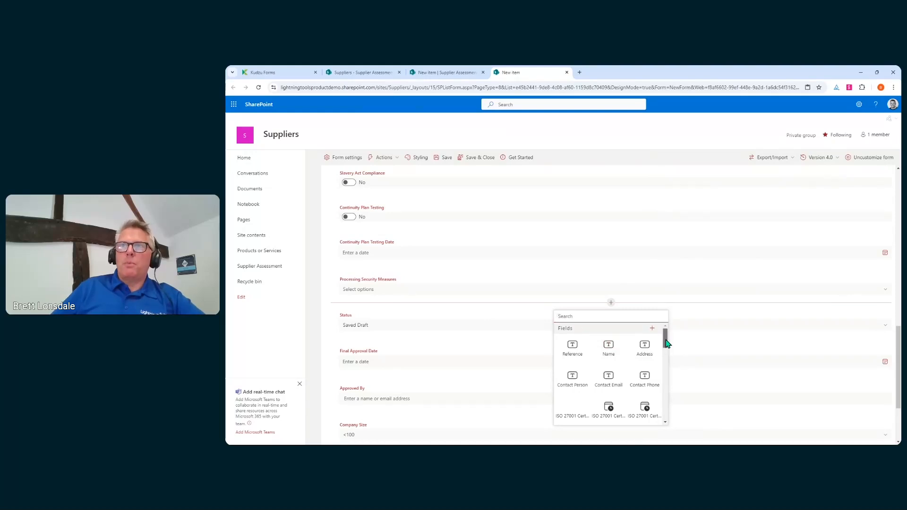
Add a Data Lookup named Tasks sourcing the Products or Services list from this site.
left_click_drag(666, 343, 661, 383)
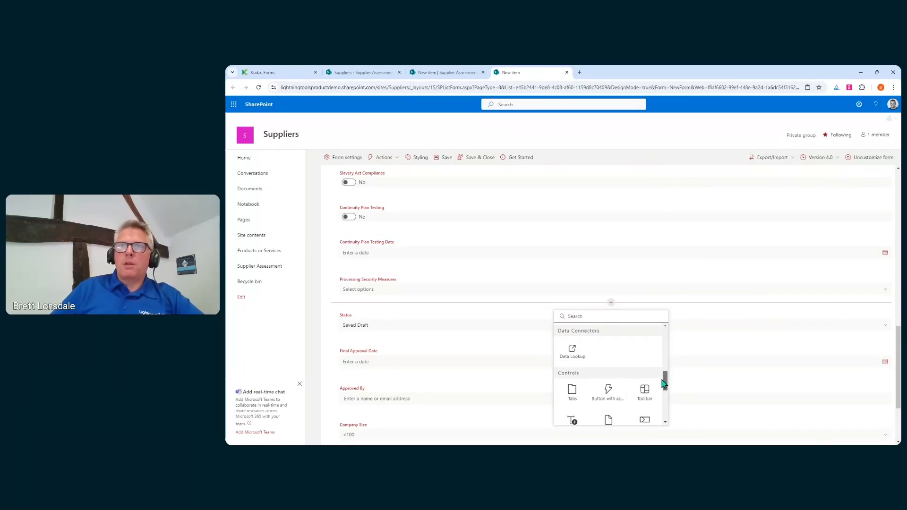
left_click(579, 352)
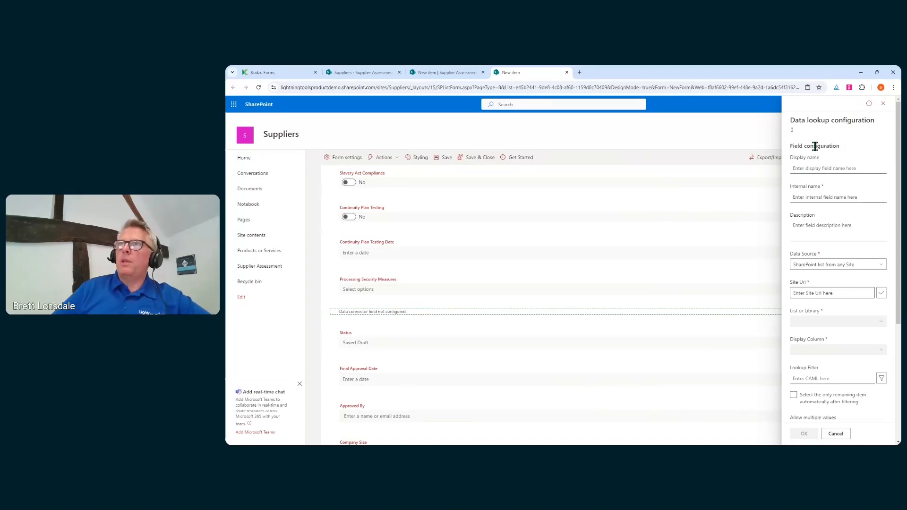
left_click(823, 170)
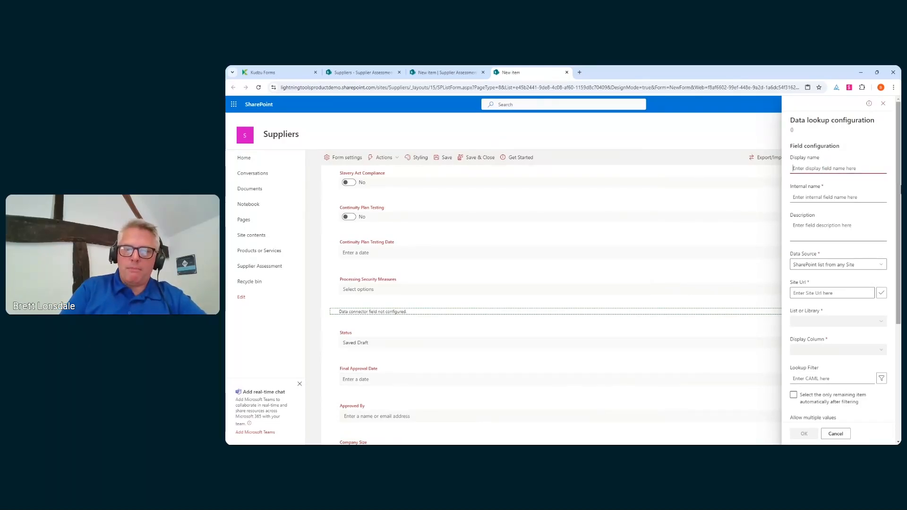
type("Tasks")
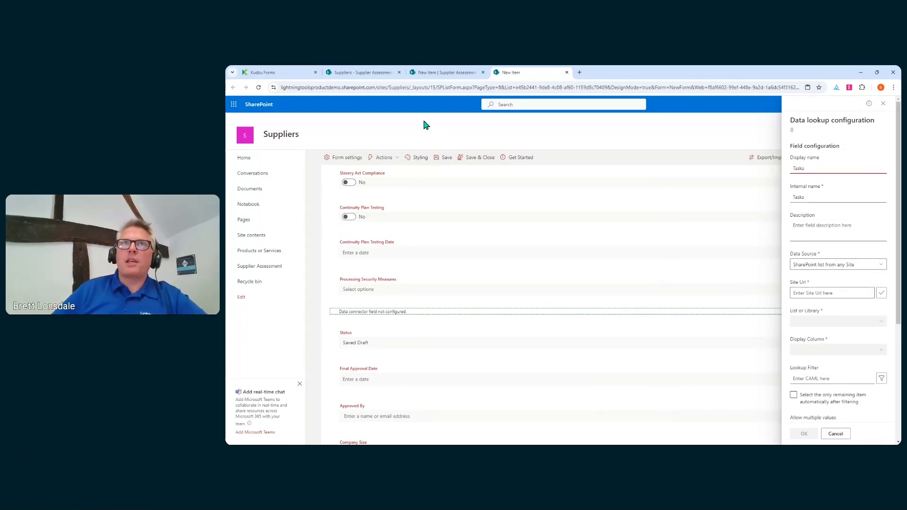
left_click_drag(282, 87, 425, 87)
key("ctrl+c")
left_click(832, 293)
key("ctrl+v")
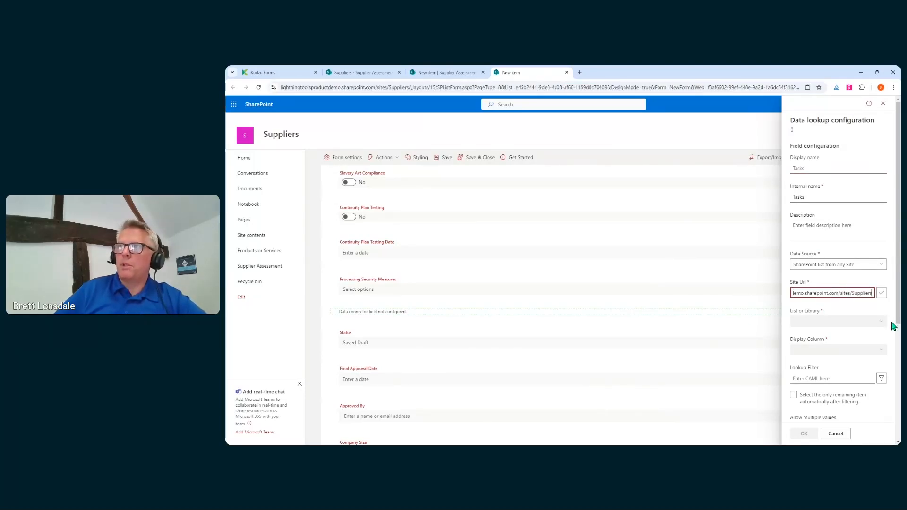
left_click(881, 294)
left_click(881, 329)
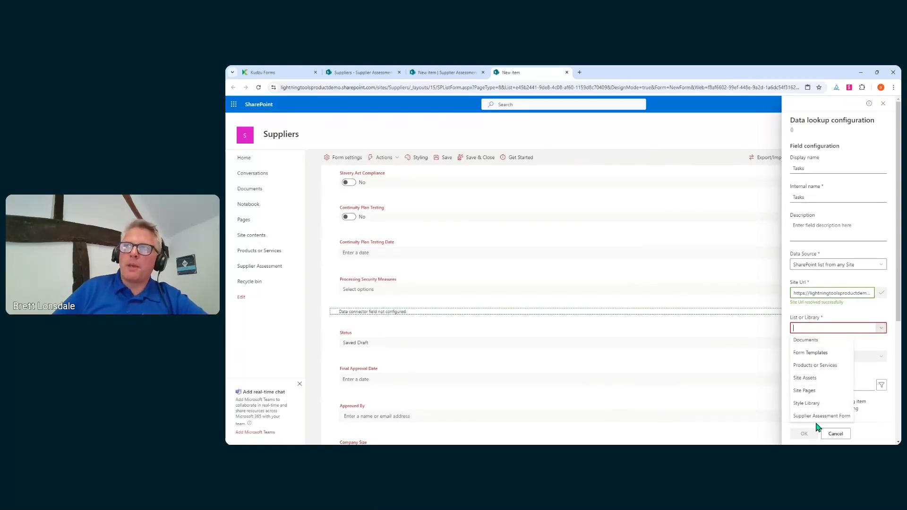
left_click(815, 366)
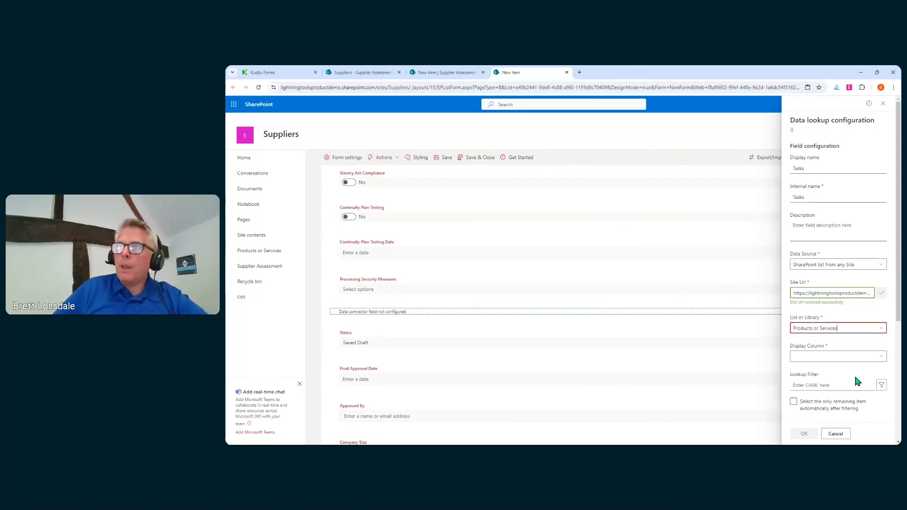
Show Title in Tasks, using Enhanced Lookup with Title, Modified By, Modified and supplier-lookup dropdown columns.
left_click(881, 356)
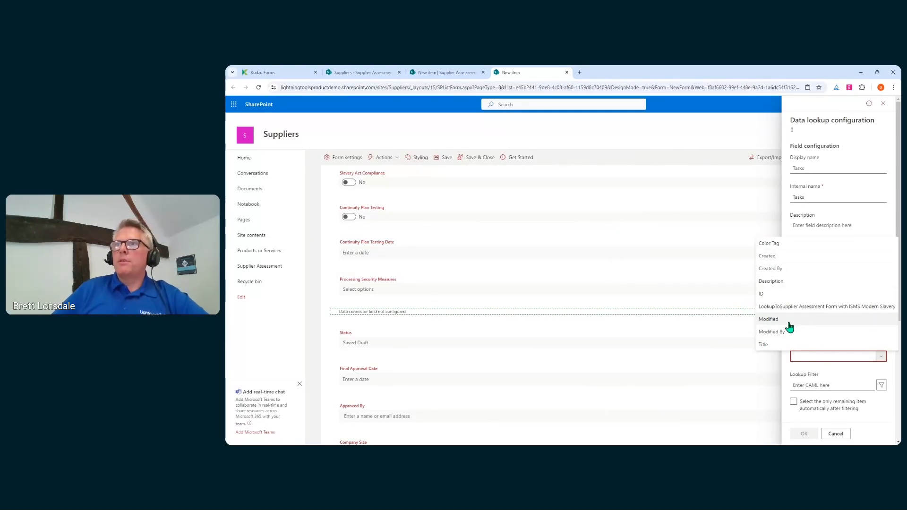
left_click(803, 345)
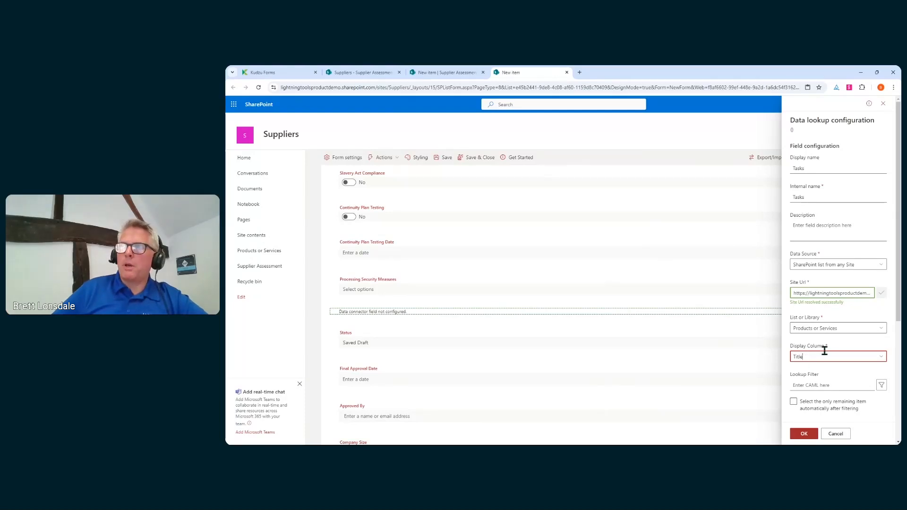
scroll(824, 351, "down", 4)
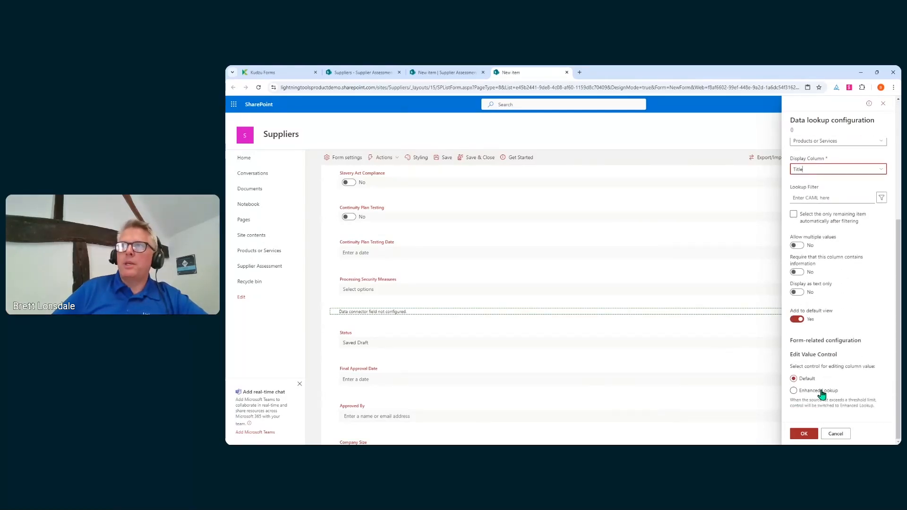
left_click(821, 391)
scroll(872, 313, "down", 2)
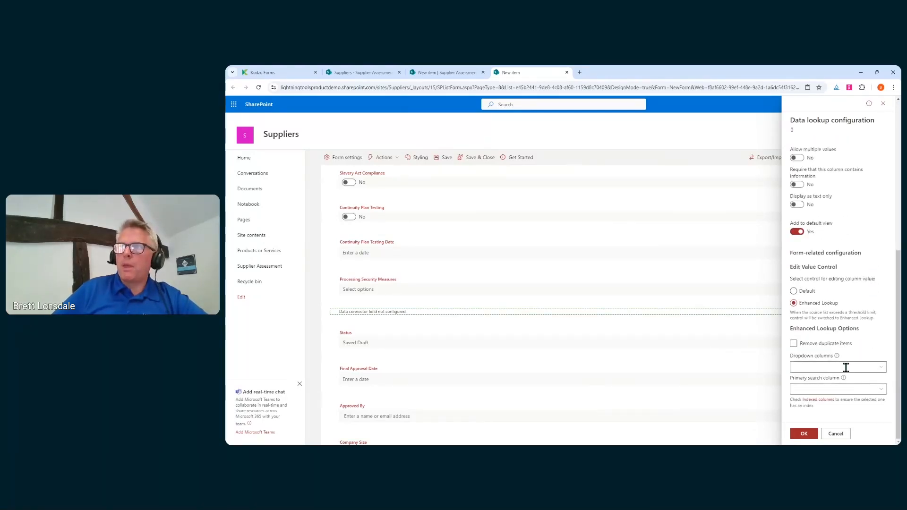
left_click(880, 367)
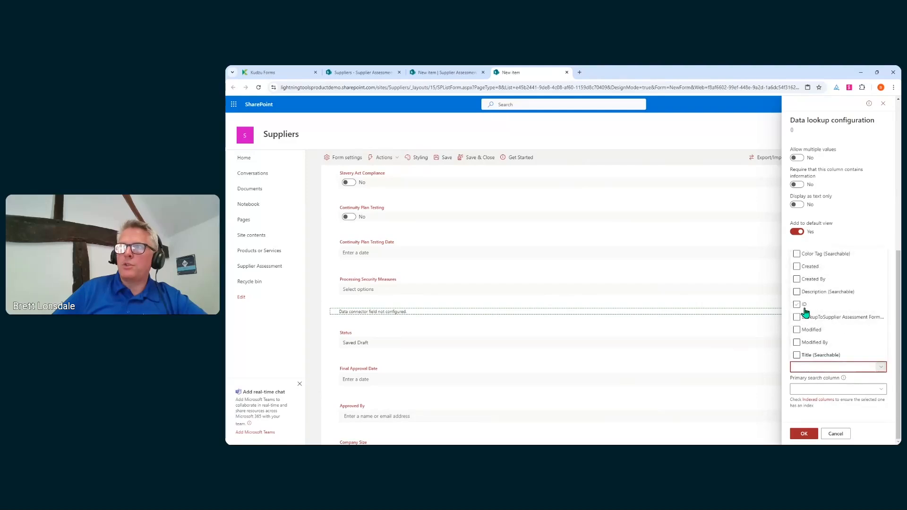
left_click(797, 354)
left_click(797, 342)
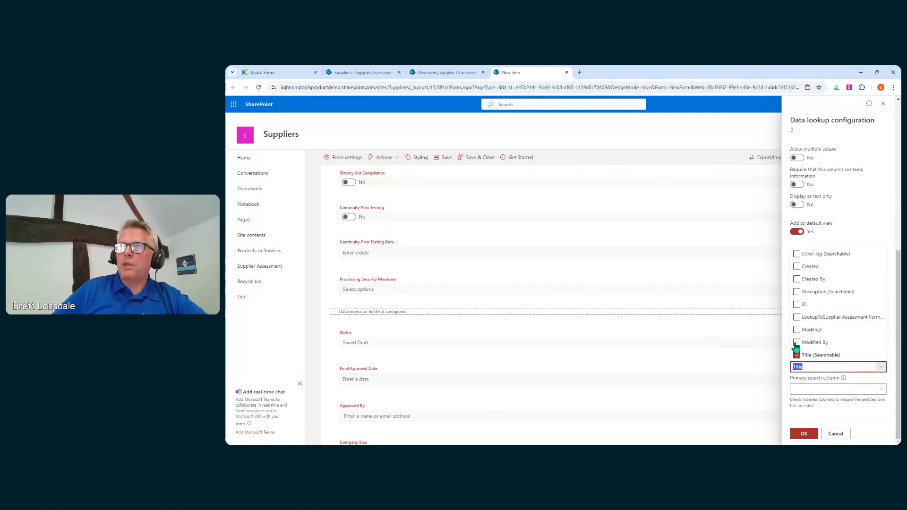
left_click(797, 329)
left_click(797, 317)
left_click(863, 387)
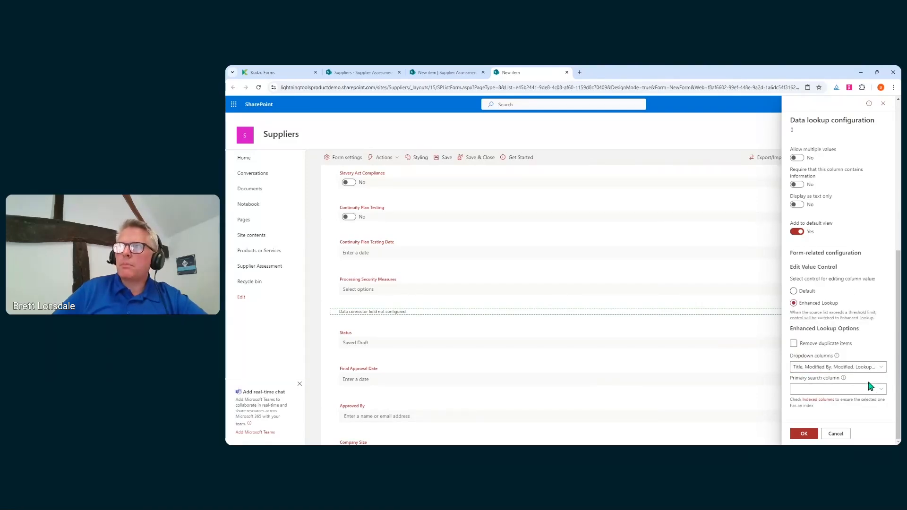
Make Description the primary search column, save the Tasks lookup, and try it out.
left_click(874, 389)
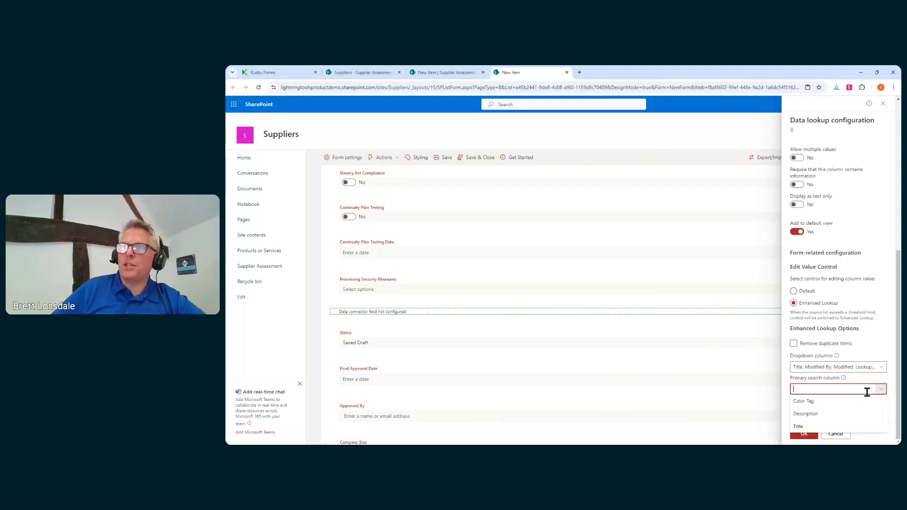
left_click(824, 413)
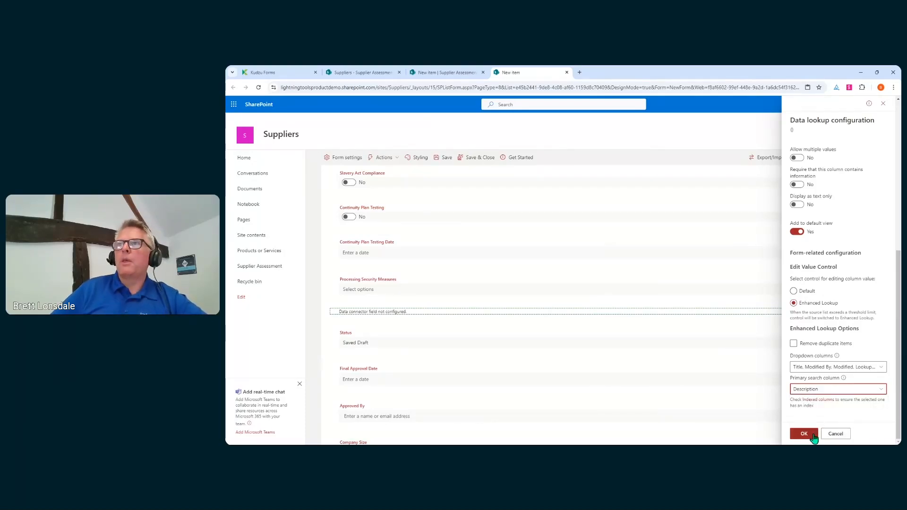
left_click(803, 433)
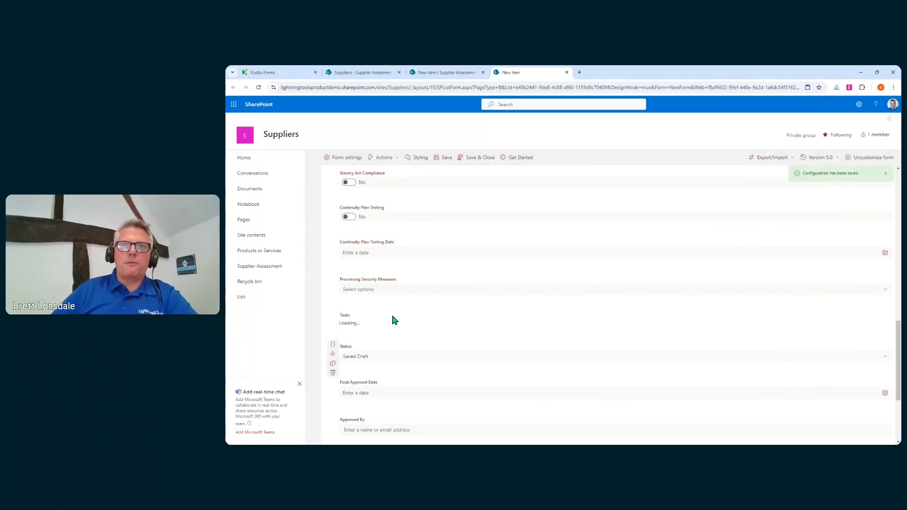
left_click(885, 327)
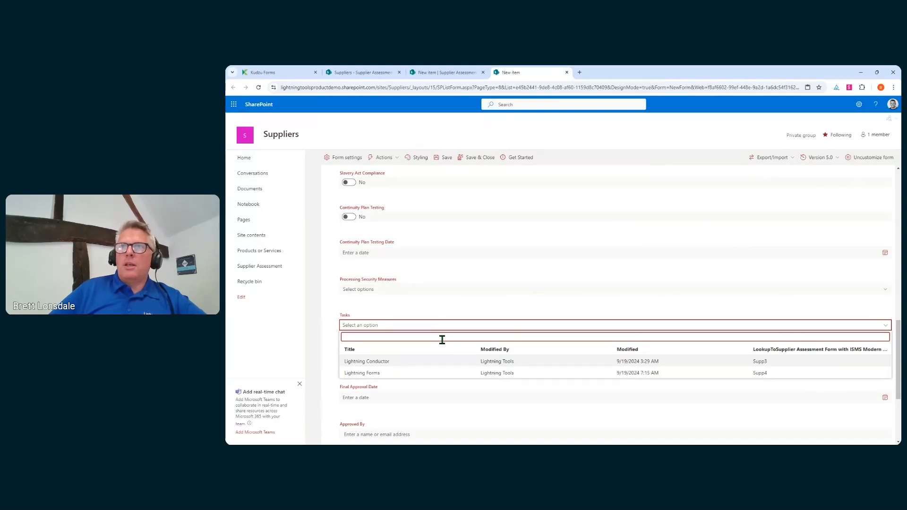
Check the Tasks lookup settings without changing them, then bring up the field picker below Tasks.
mouse_move(765, 327)
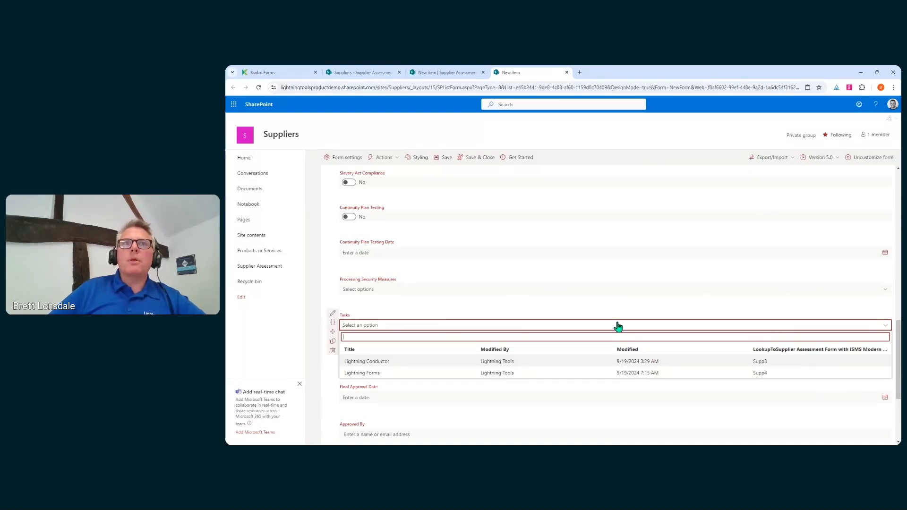
left_click(333, 314)
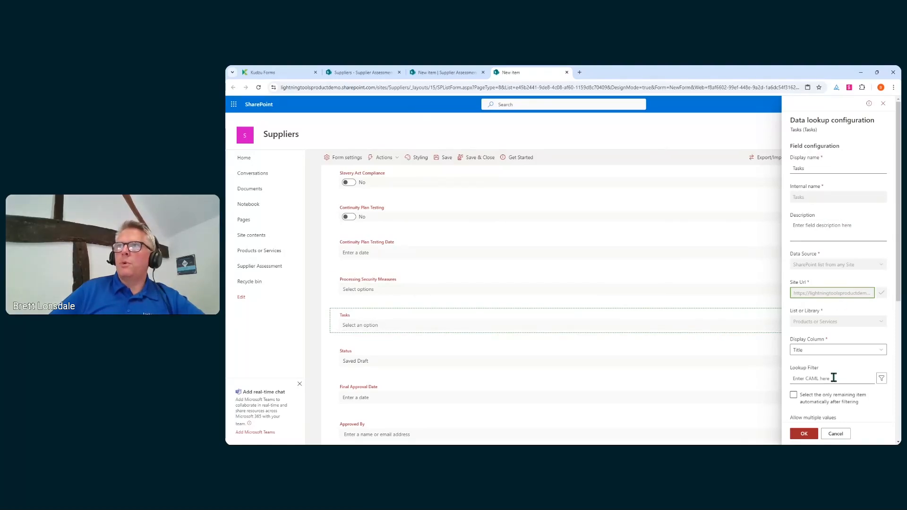
left_click(834, 437)
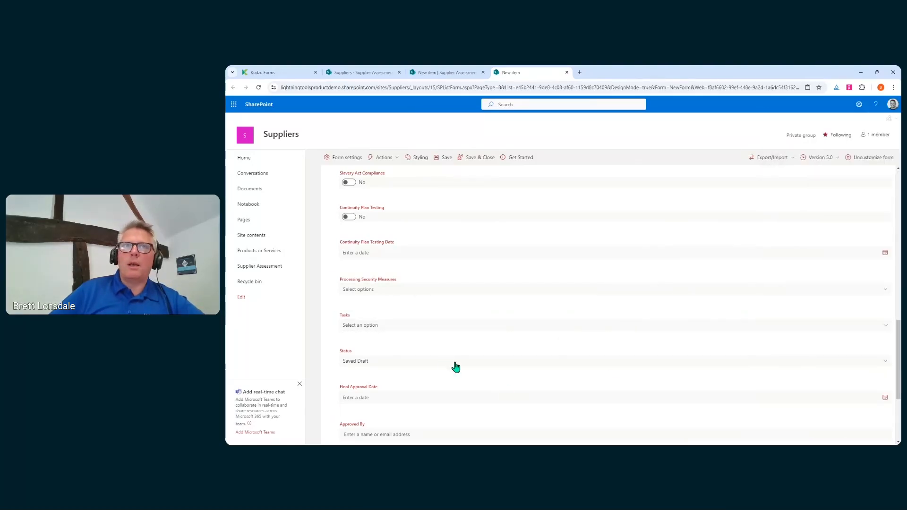
left_click(611, 339)
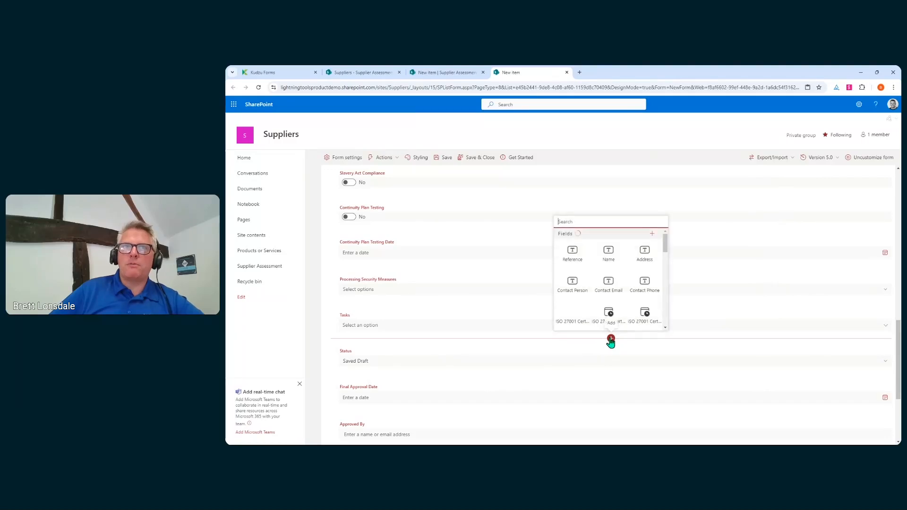
Add a Data Lookup field named My Teams with Teams as its data source.
scroll(658, 268, "down", 6)
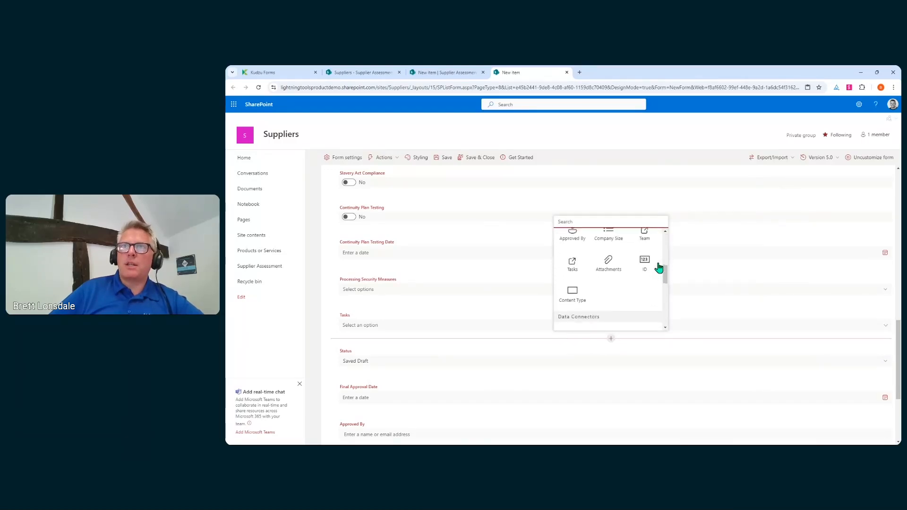
left_click(571, 267)
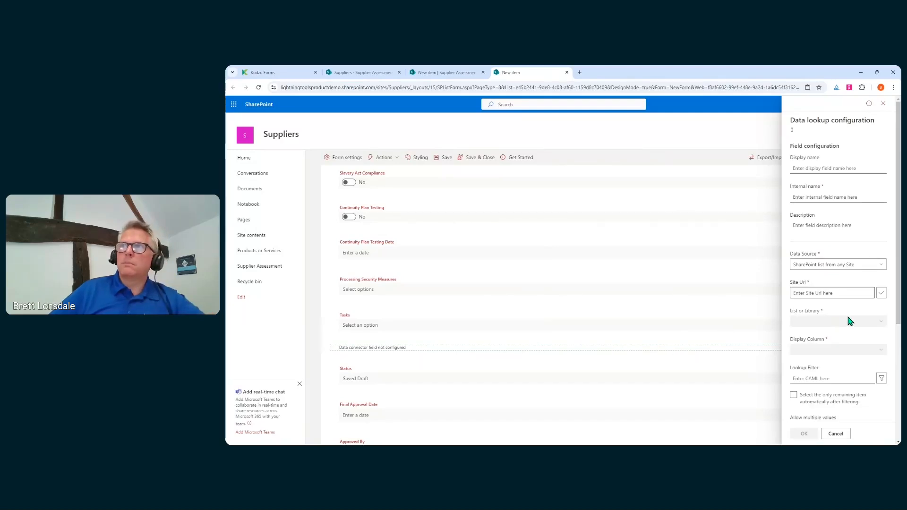
left_click(877, 264)
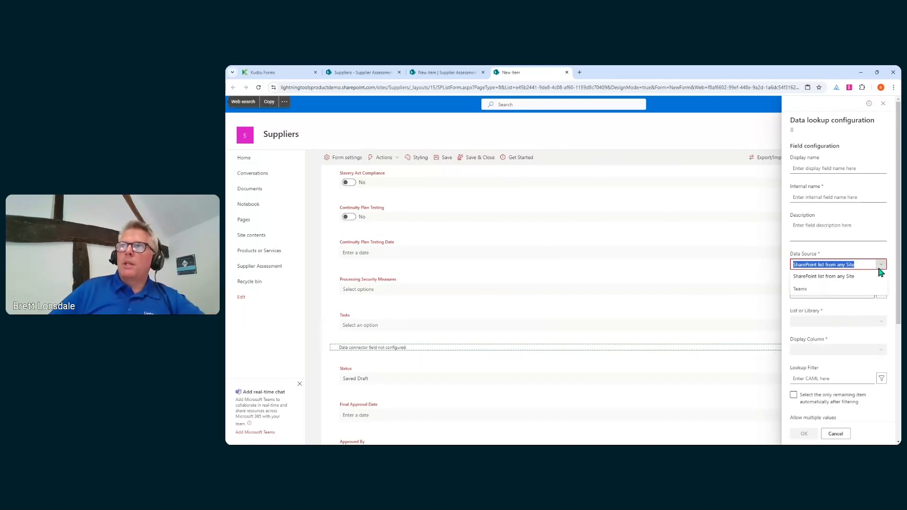
left_click(798, 293)
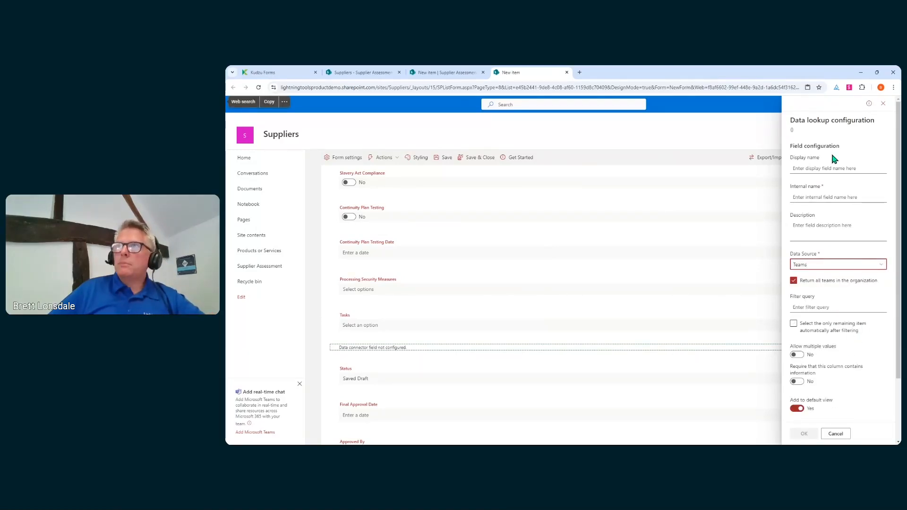
left_click(834, 169)
type("My T")
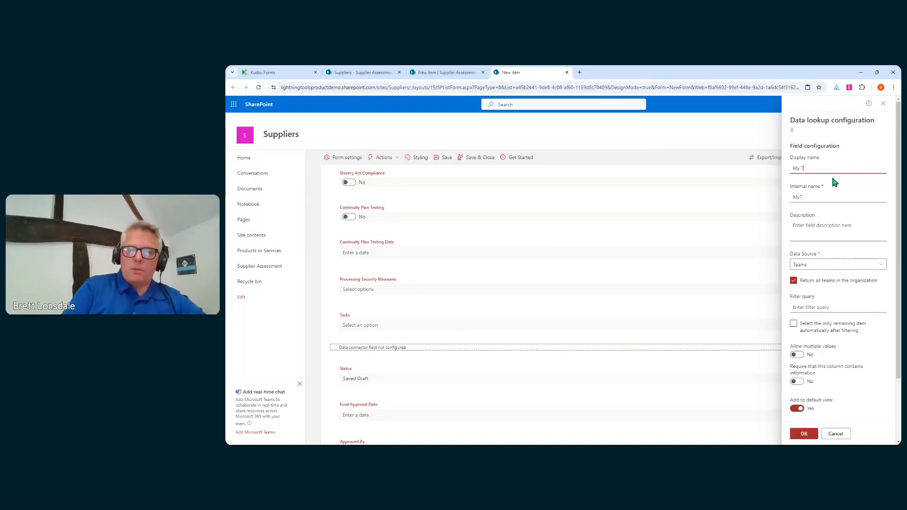
type("eams")
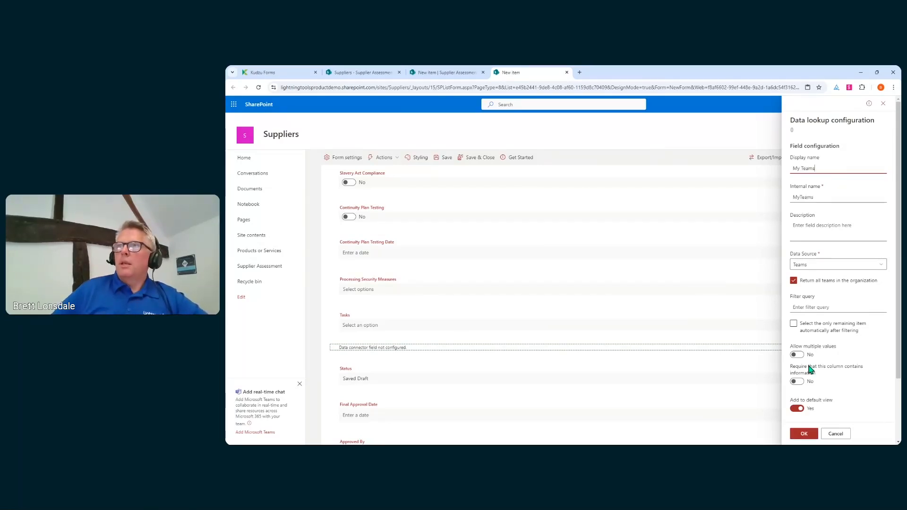
left_click(804, 433)
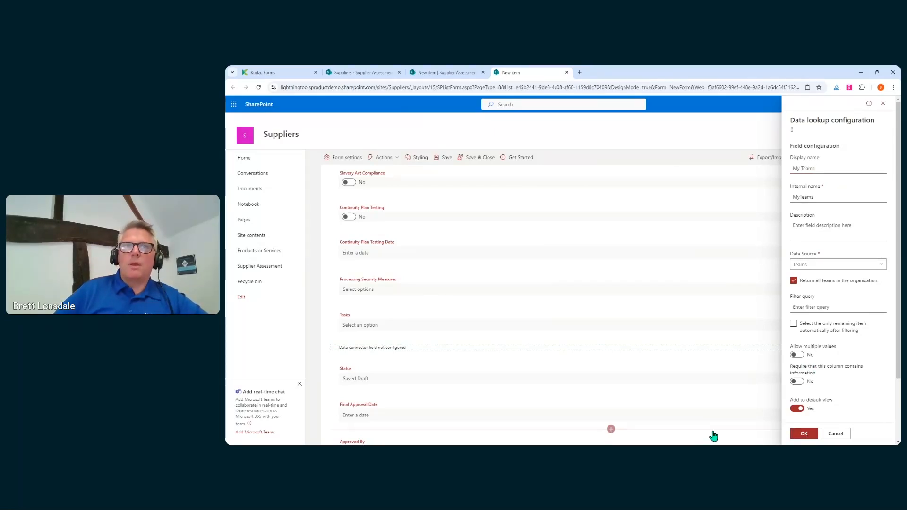
left_click(473, 326)
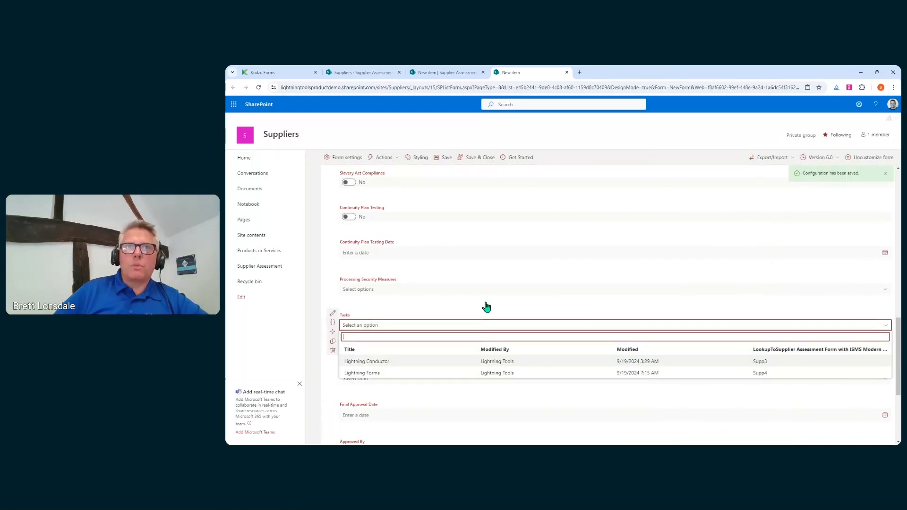
left_click(486, 309)
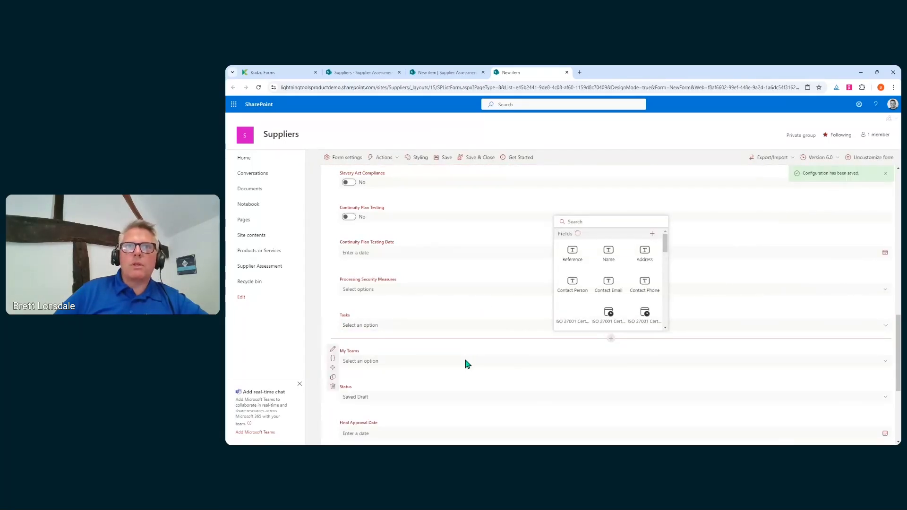
Test the My Teams dropdown, then bring up the form Export/Import options.
left_click(581, 361)
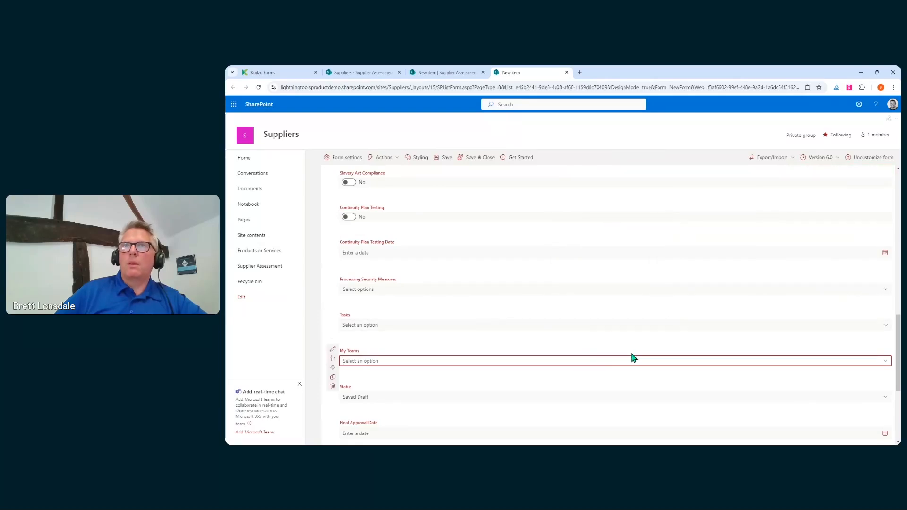
left_click(885, 363)
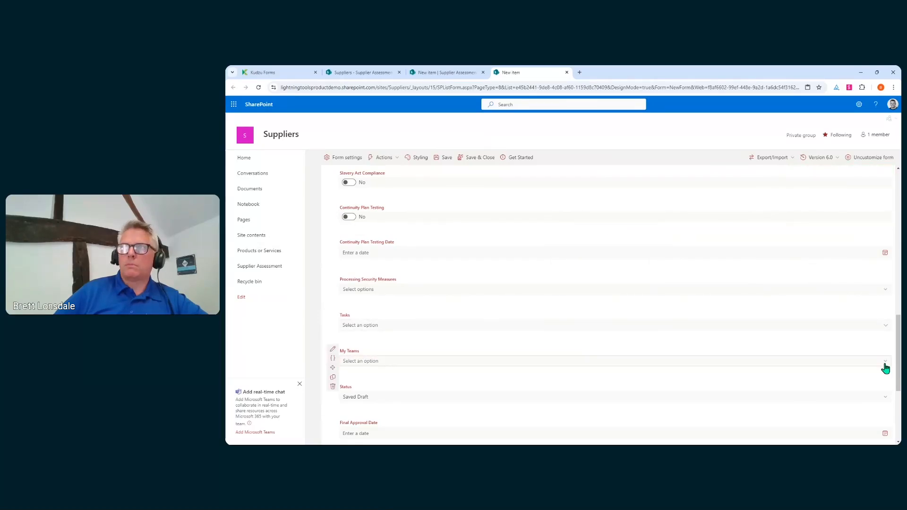
left_click(885, 364)
mouse_move(399, 352)
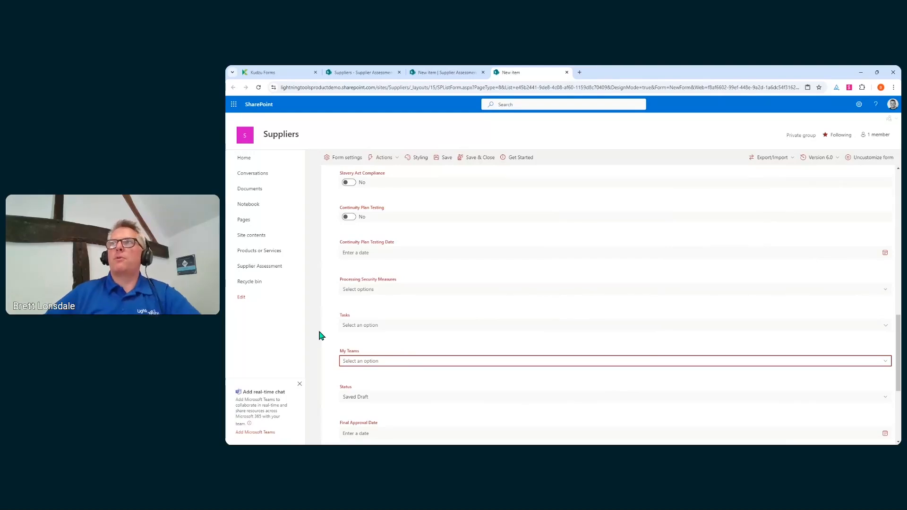
left_click(423, 317)
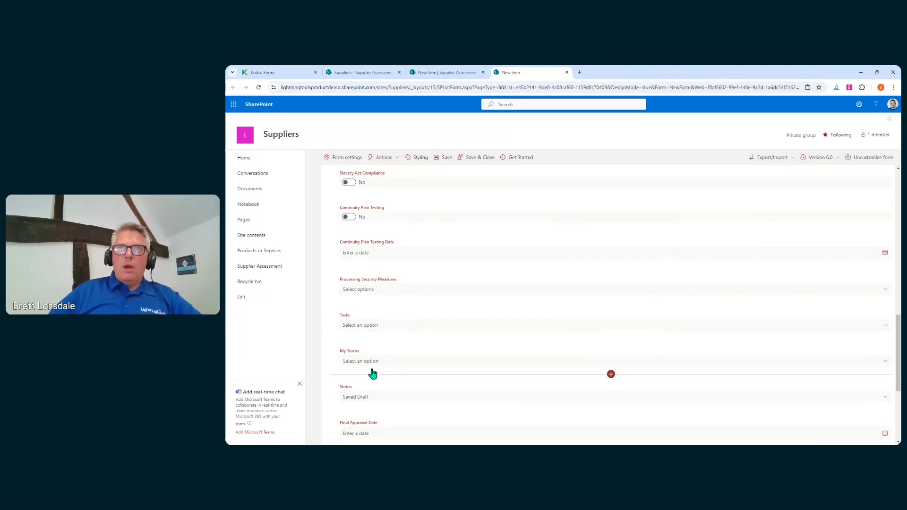
left_click(789, 159)
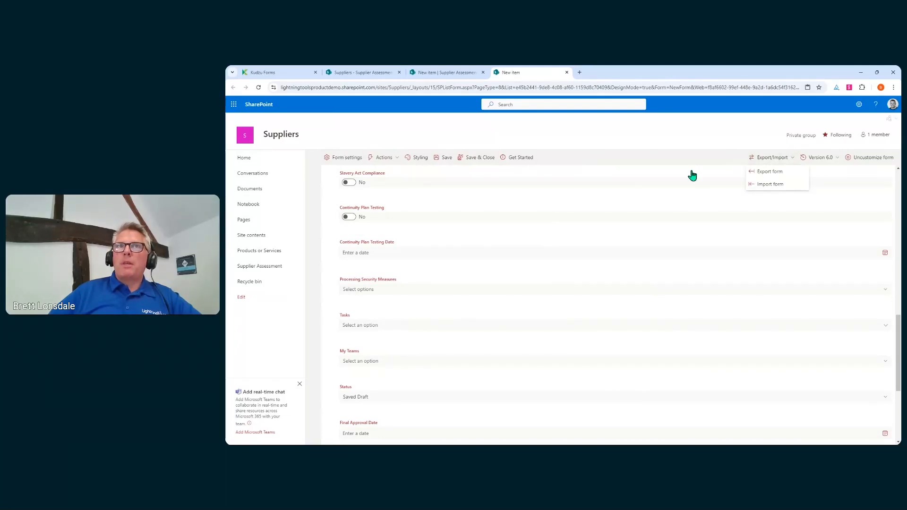
Import the Supplier Assessment JSON configuration to overwrite the new-item form layout.
left_click(786, 187)
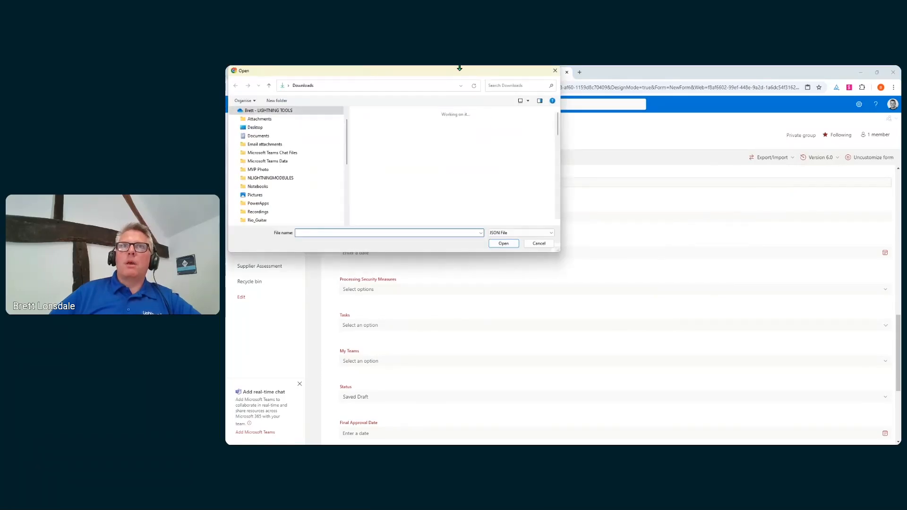
double_click(380, 137)
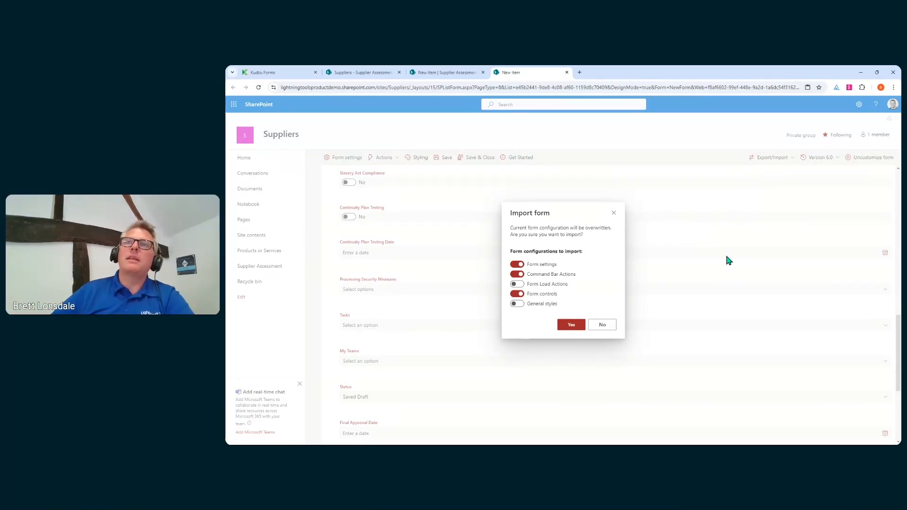
left_click(572, 322)
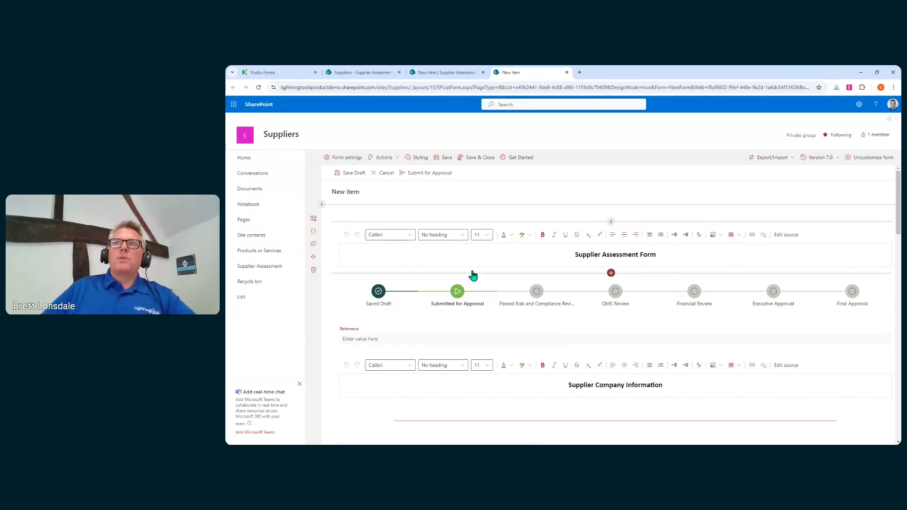
Save the new-item form at version 8.0, then start customising EditForm.aspx.
left_click(473, 157)
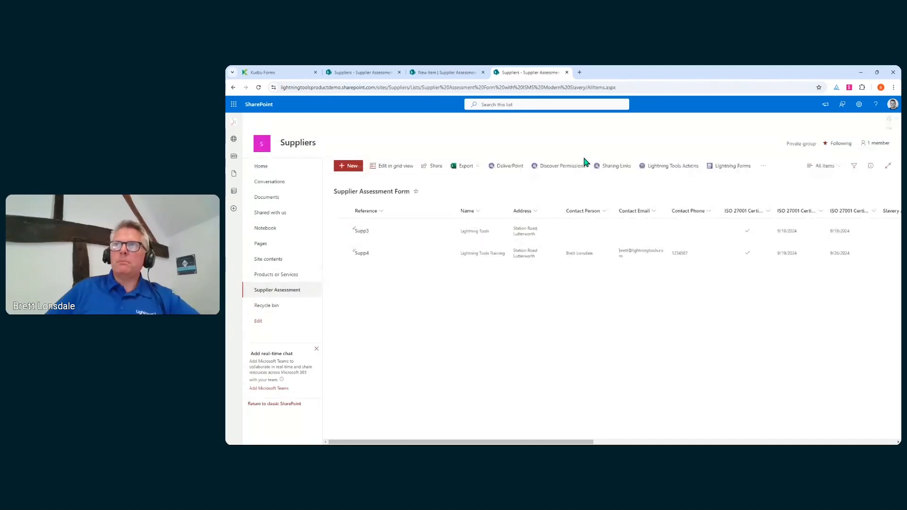
left_click(743, 167)
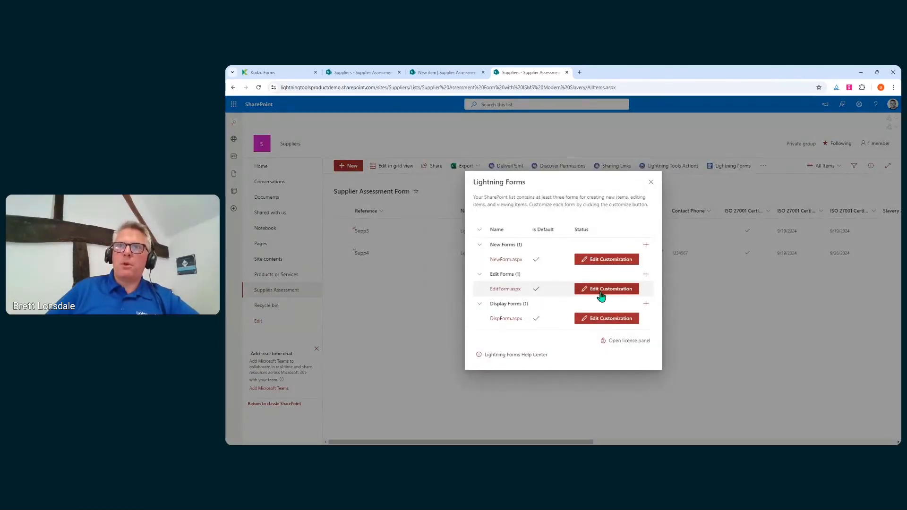
left_click(600, 296)
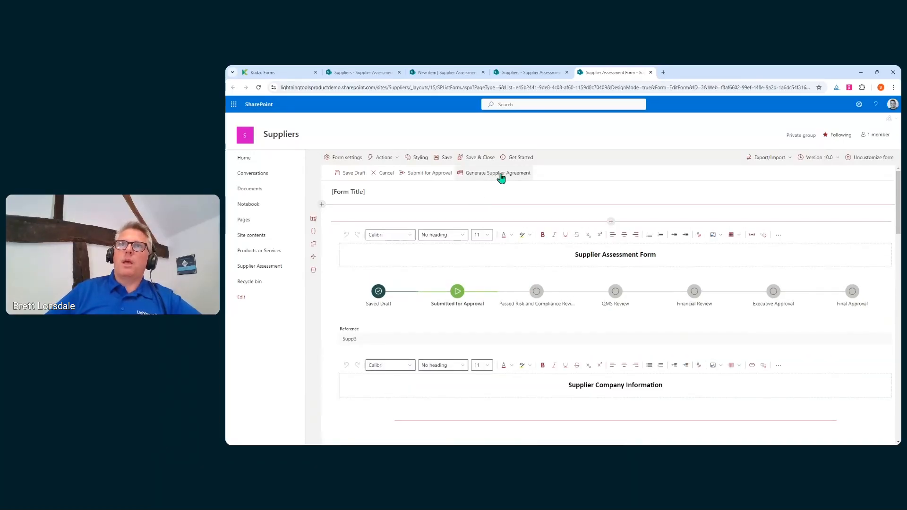
Check the Actions menu, then find the Supplier Agreement tab's Send to Supplier button.
left_click(383, 159)
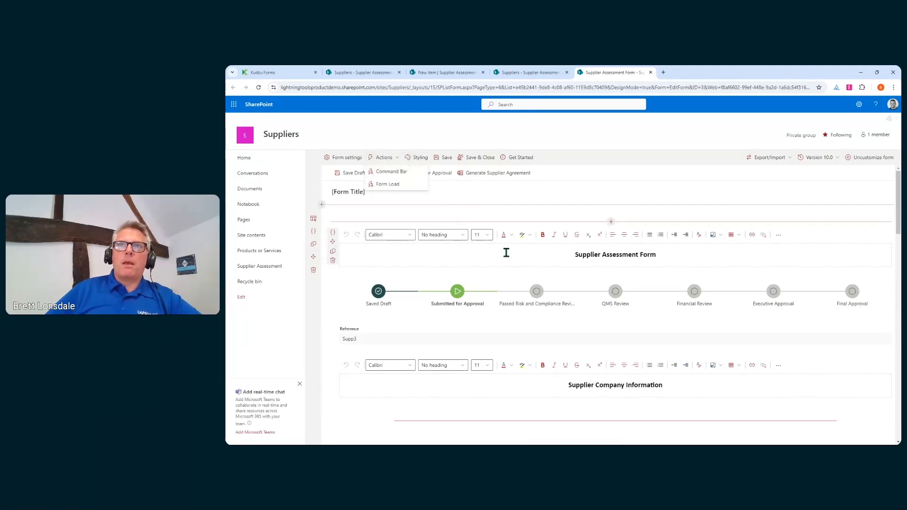
scroll(505, 252, "down", 3)
scroll(572, 383, "up", 1)
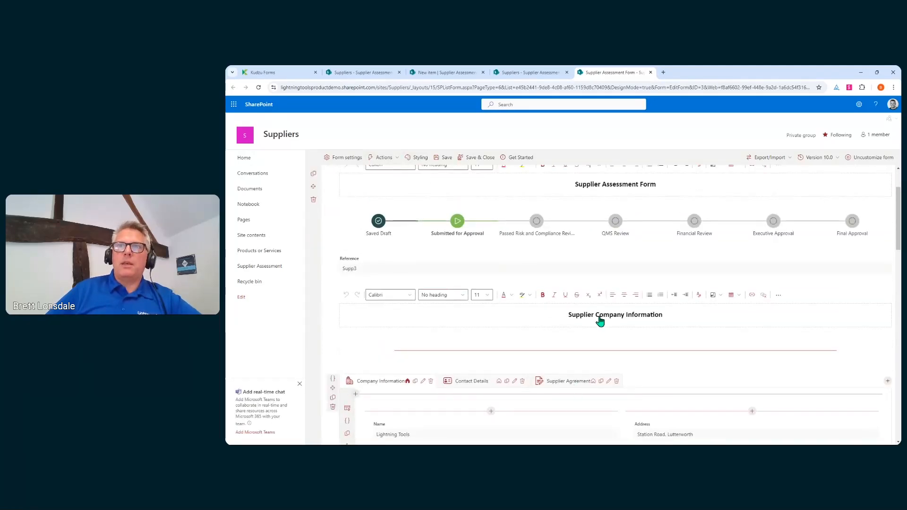
scroll(598, 317, "down", 4)
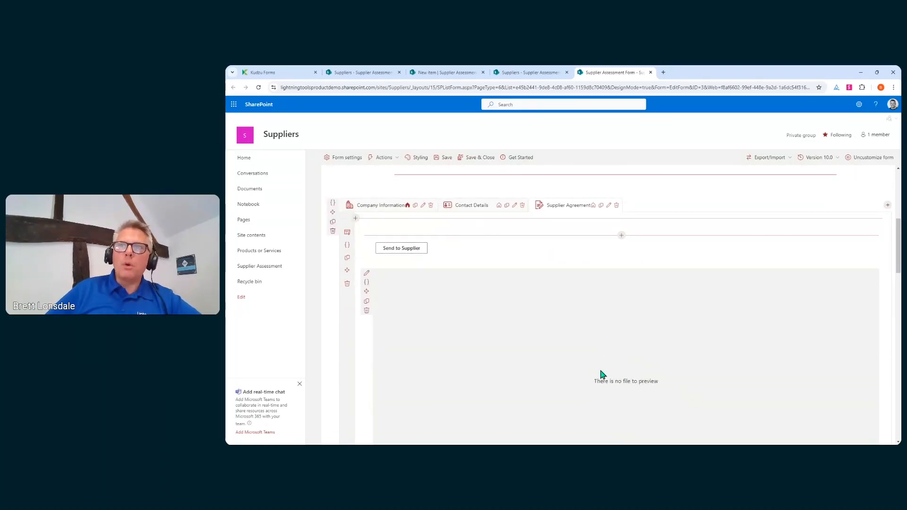
mouse_move(401, 252)
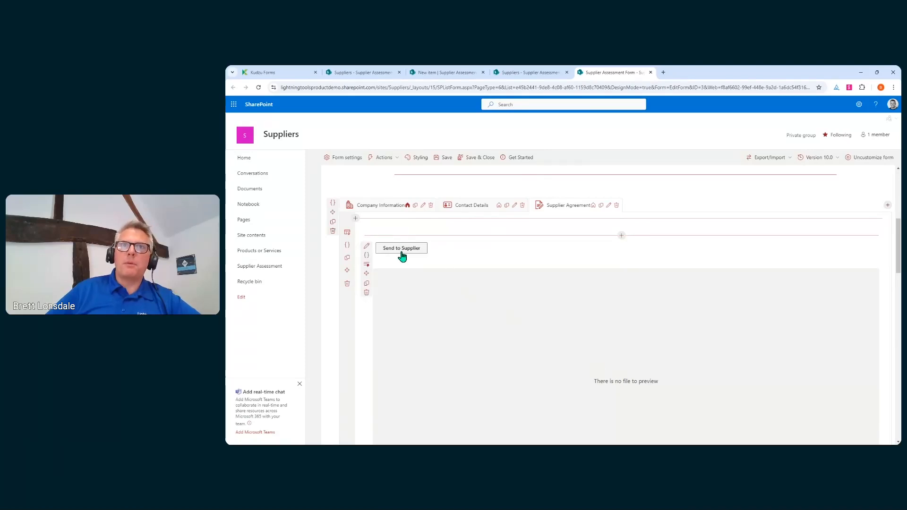
Show Send to Supplier's on-click actions and expand the Send email action to its attachment.
left_click(367, 248)
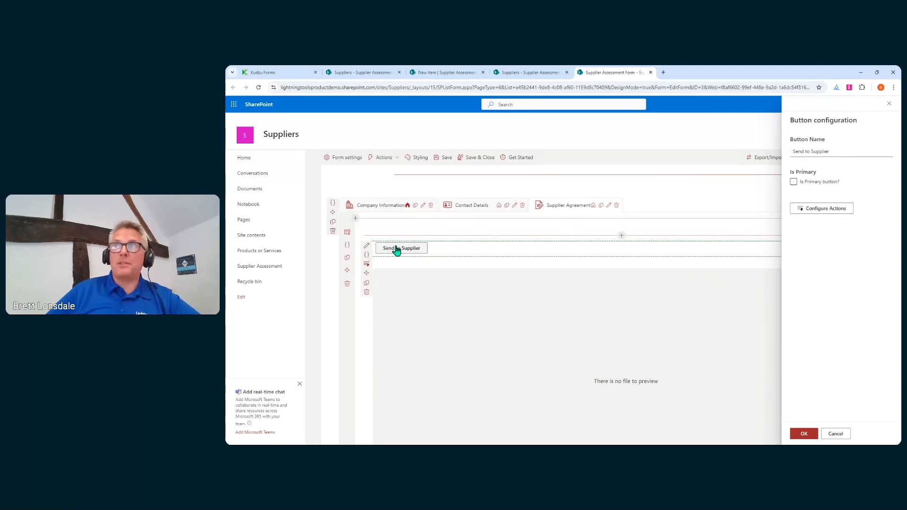
left_click(802, 210)
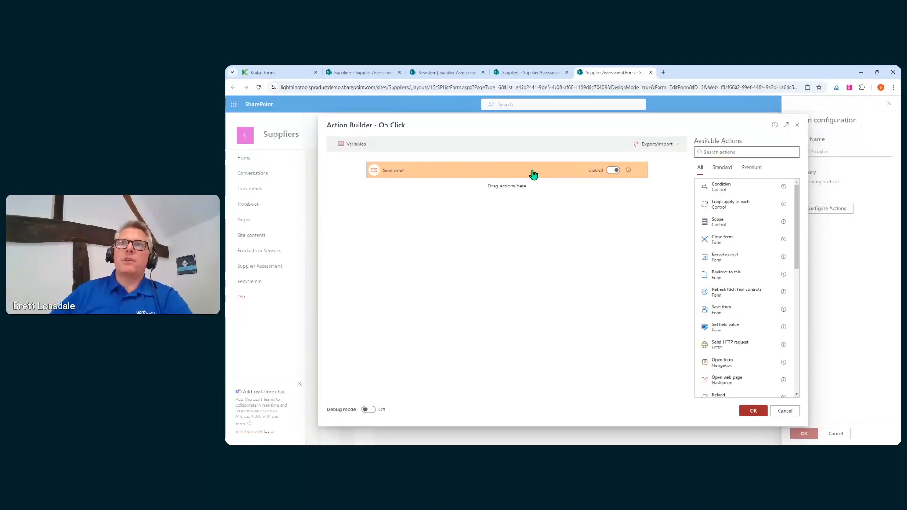
left_click(533, 174)
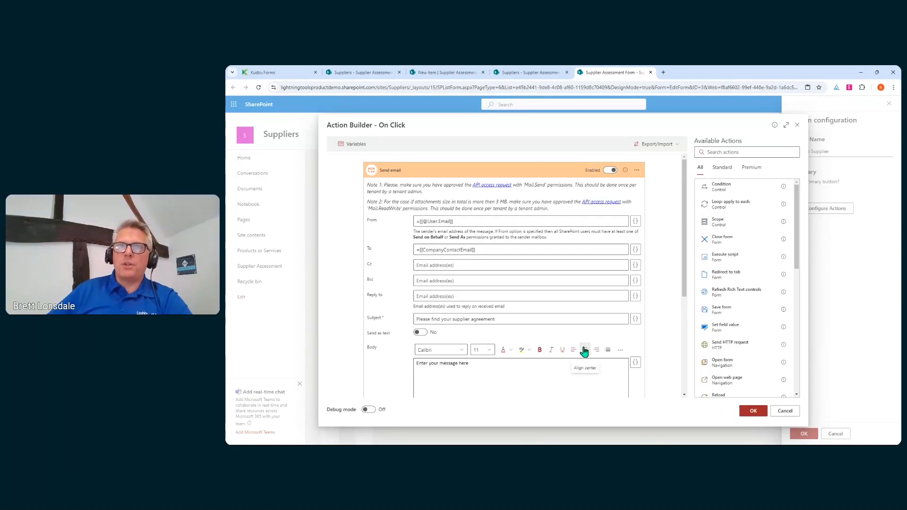
scroll(543, 253, "down", 3)
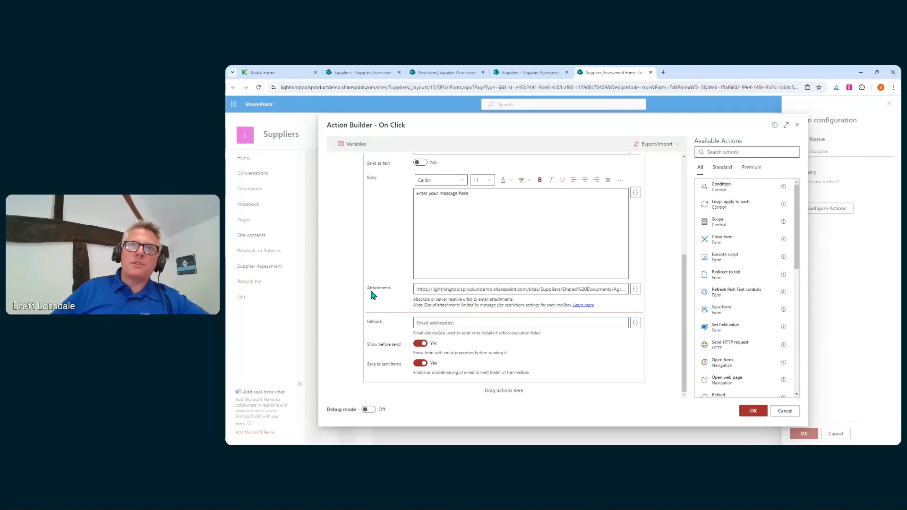
left_click_drag(418, 289, 557, 290)
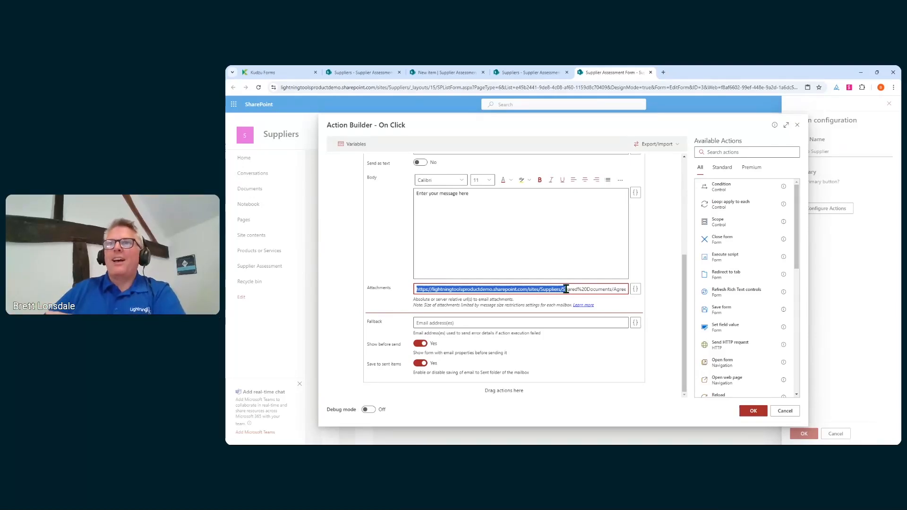
left_click(566, 289)
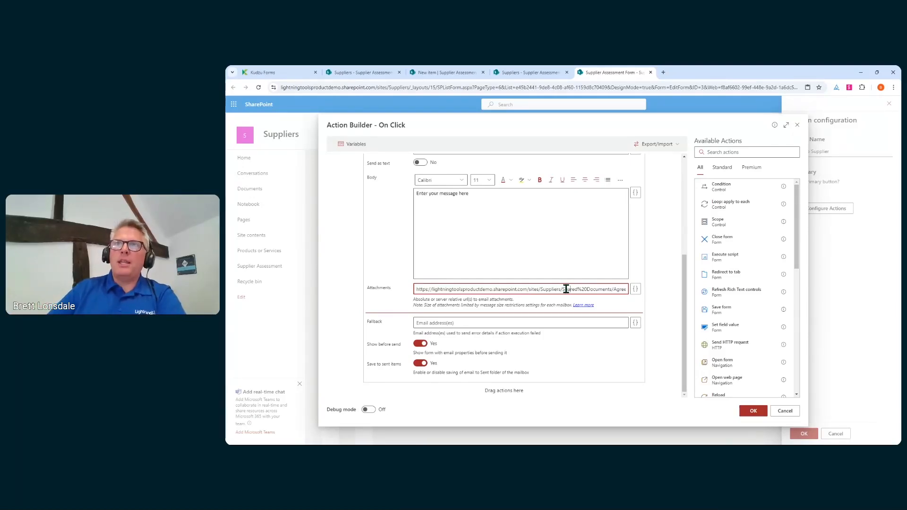
left_click_drag(613, 288, 639, 293)
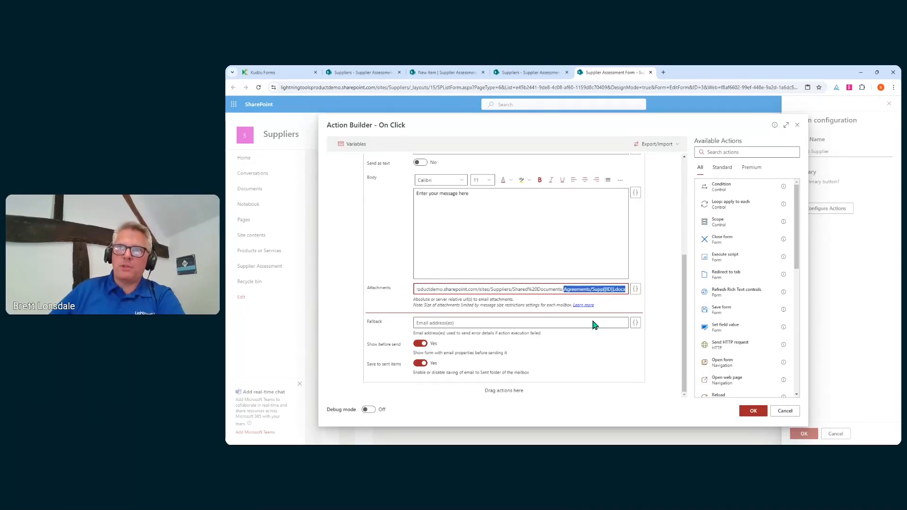
left_click(598, 289)
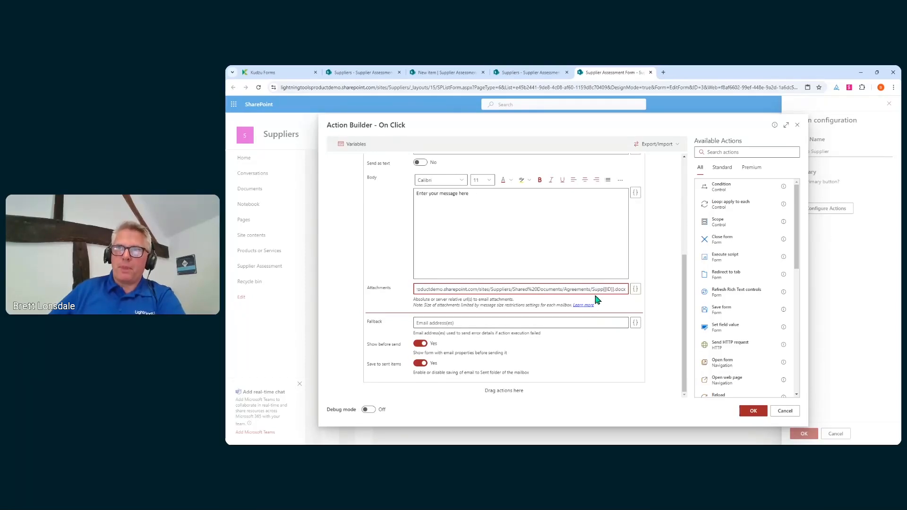
left_click_drag(593, 290, 603, 290)
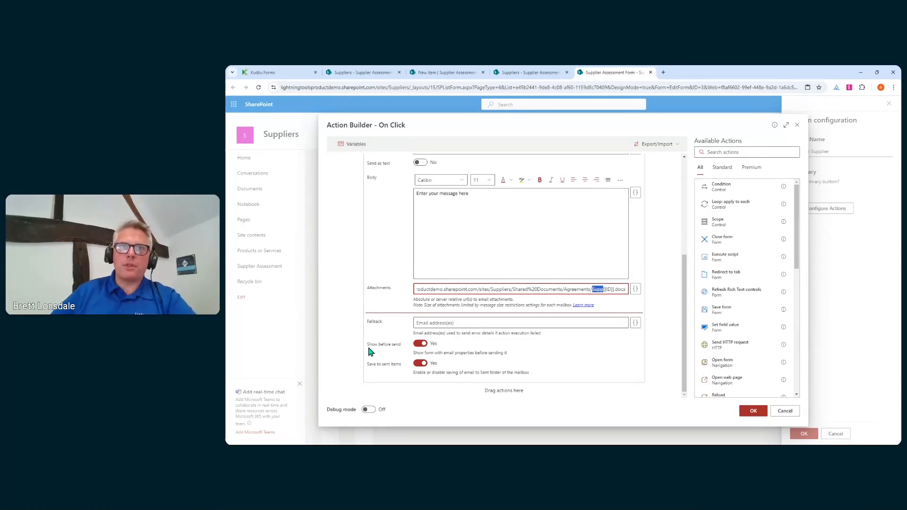
left_click_drag(367, 344, 401, 345)
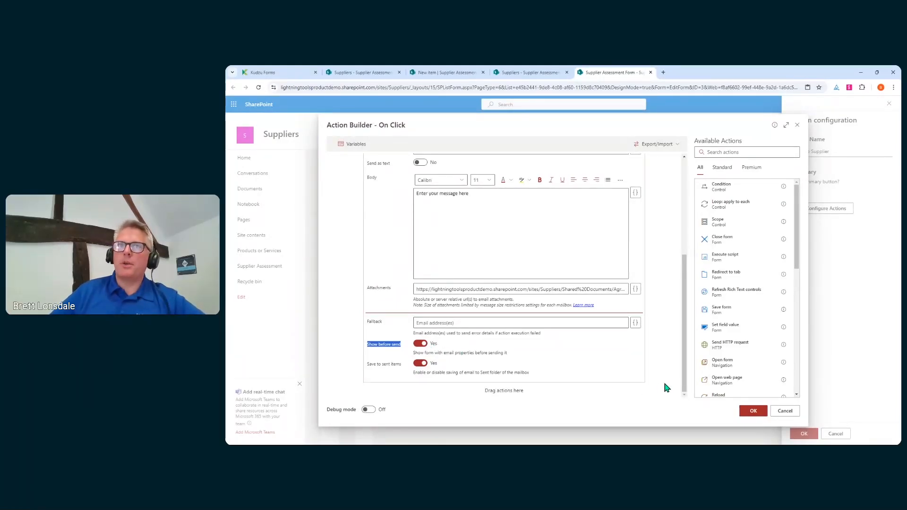
scroll(520, 323, "up", 4)
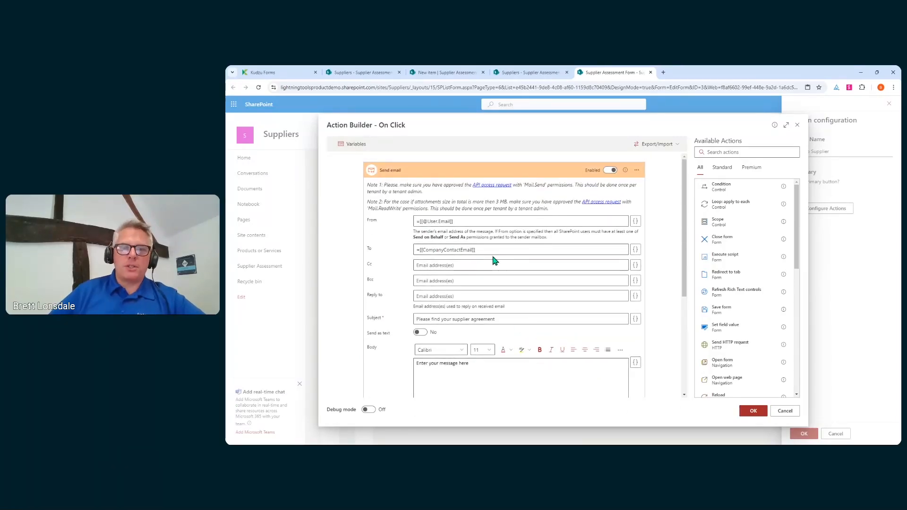
Cancel Action Builder and Button configuration unchanged, then save and close the form design.
left_click(784, 411)
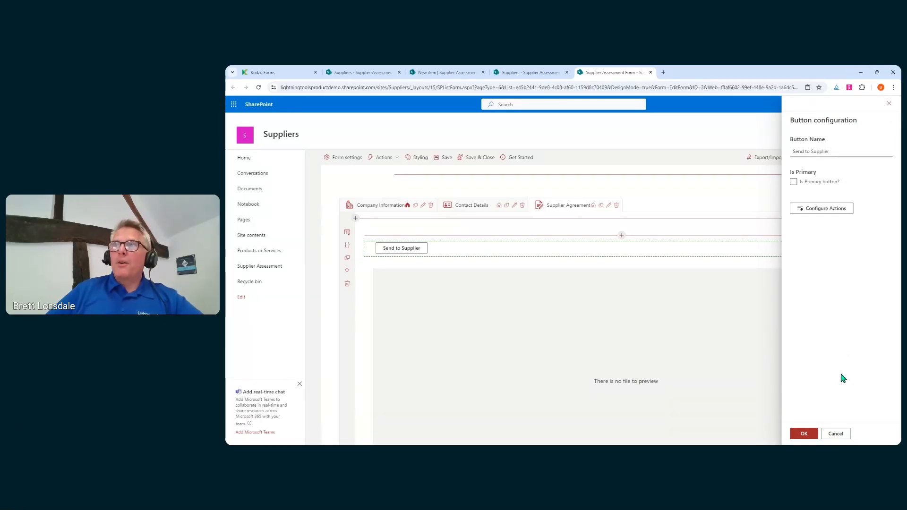
left_click(844, 431)
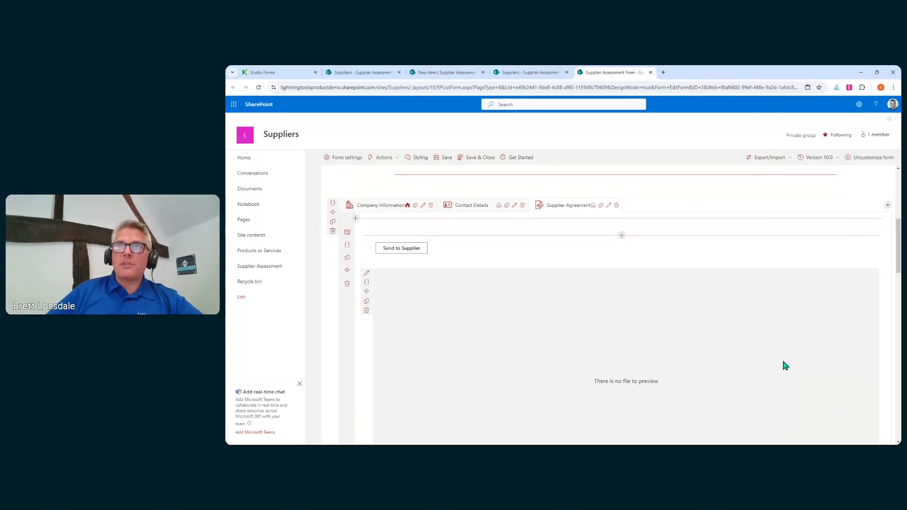
left_click(480, 159)
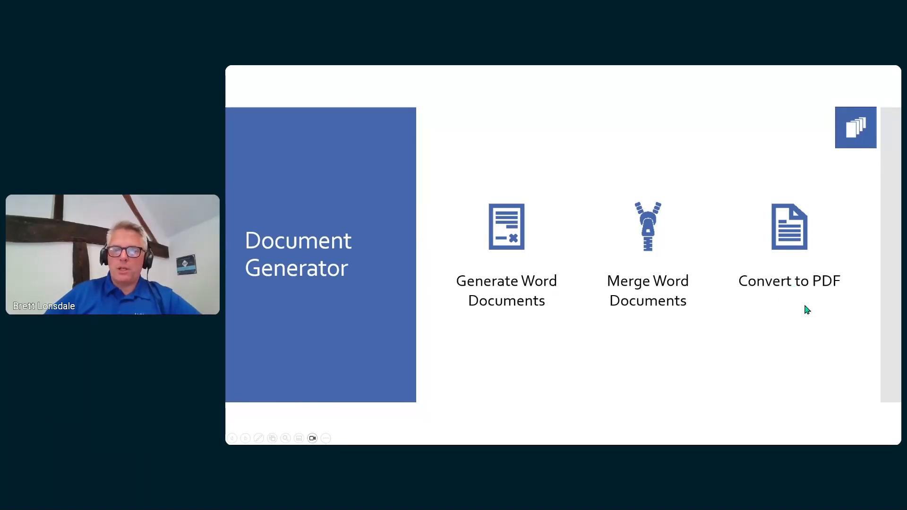
Advance the slideshow past the Document Generator slides to the Demonstration slide.
left_click(804, 345)
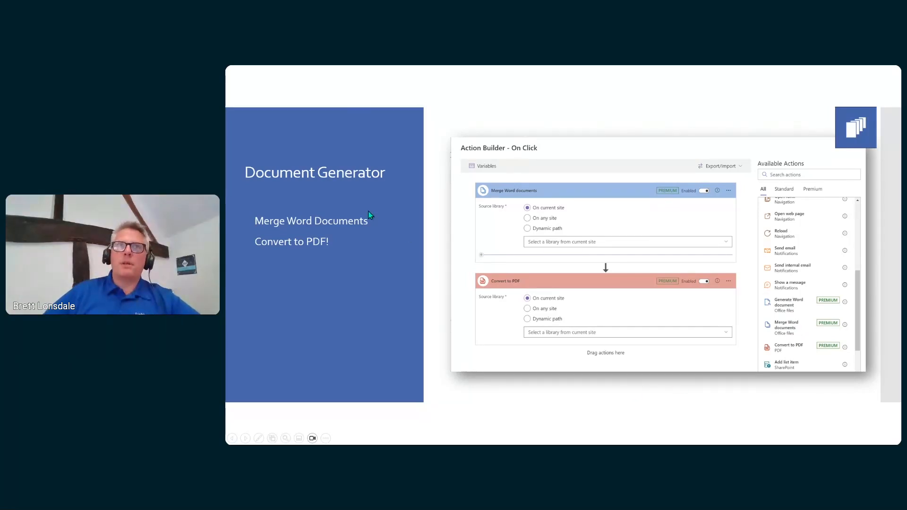
left_click(535, 396)
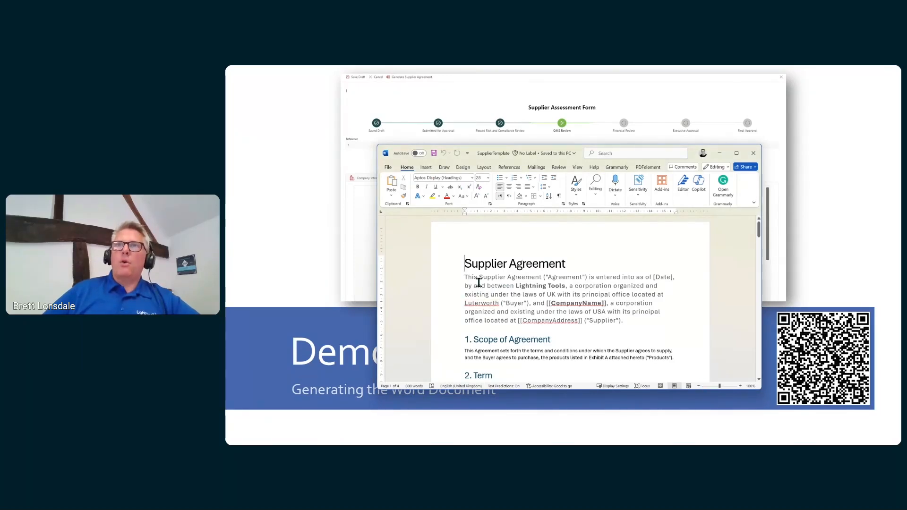
Highlight the template's [[CompanyName]] and [[CompanyAddress]] placeholders, then close Word.
left_click(478, 282)
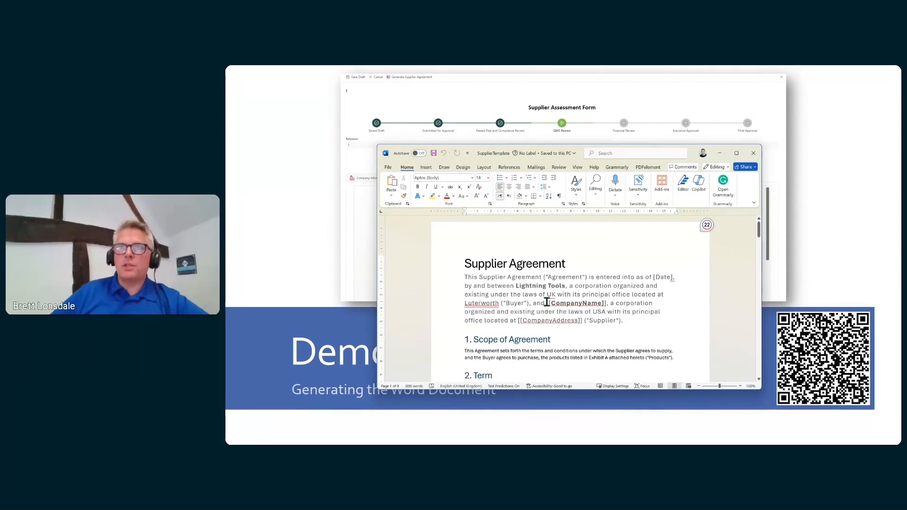
left_click_drag(546, 302, 605, 302)
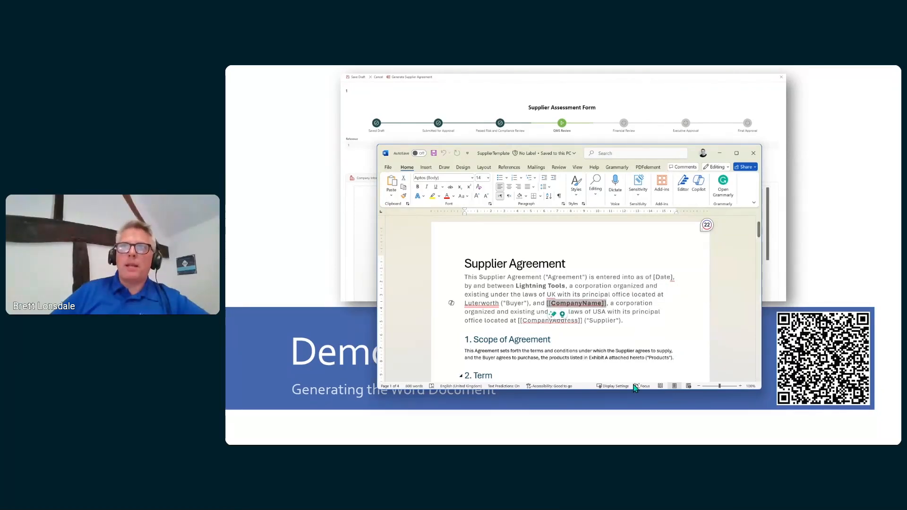
left_click(517, 322)
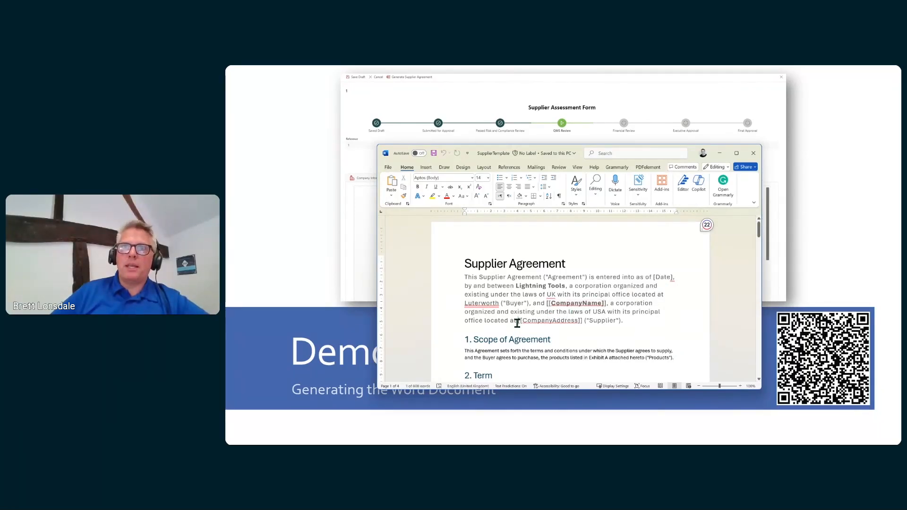
left_click_drag(517, 322, 585, 318)
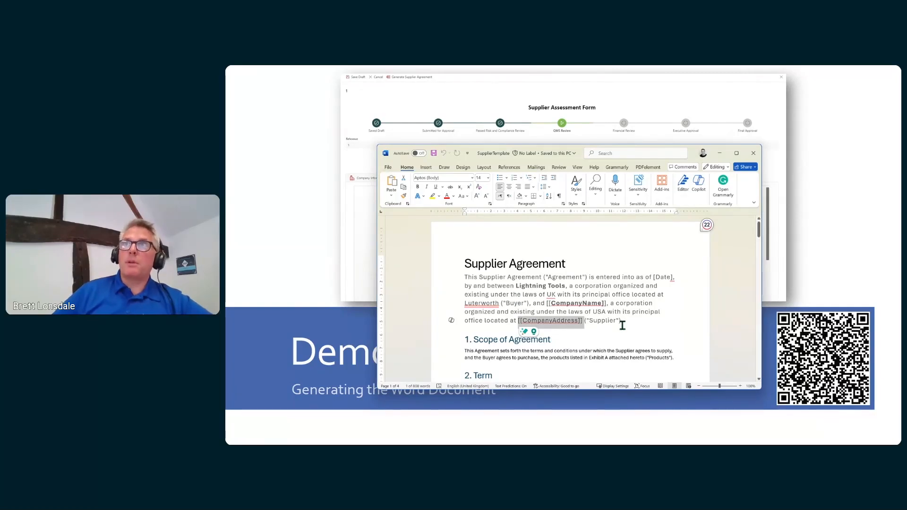
left_click(753, 153)
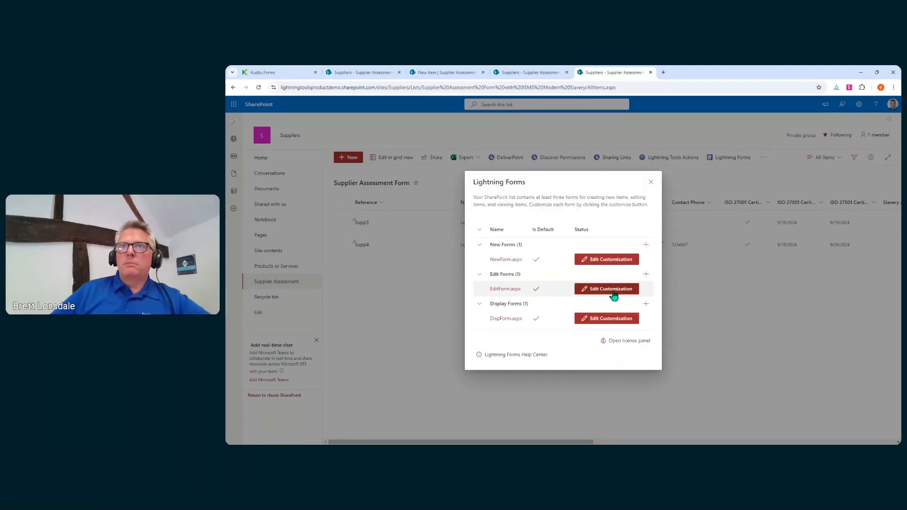
In EditForm, open the Command Bar's Generate Supplier Agreement command's Configure Actions.
left_click(613, 292)
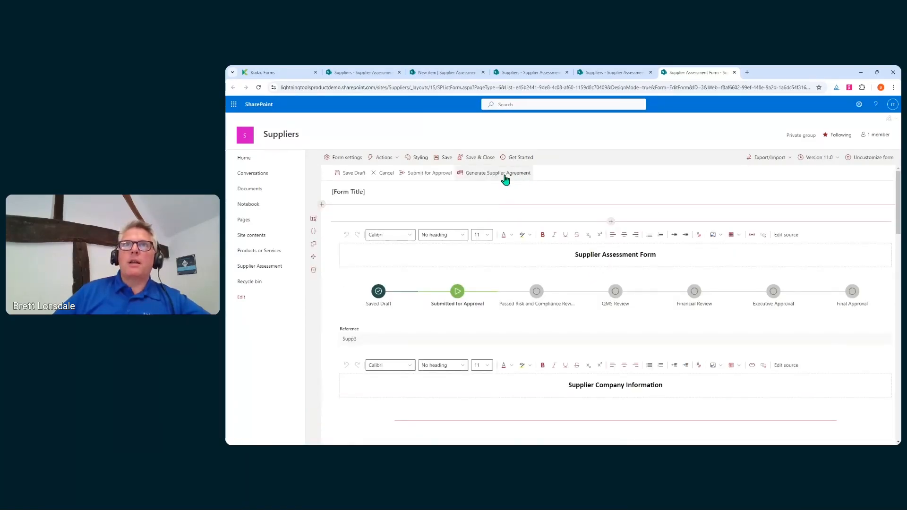
left_click(393, 158)
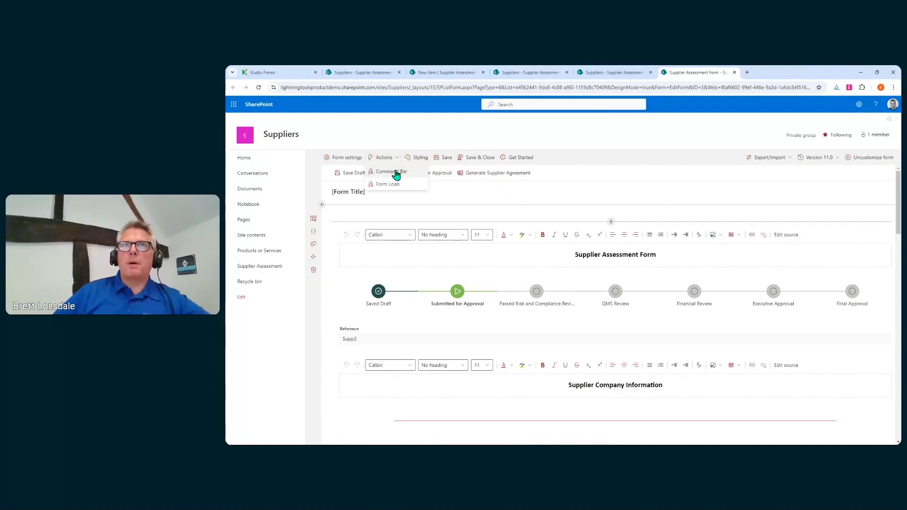
left_click(392, 172)
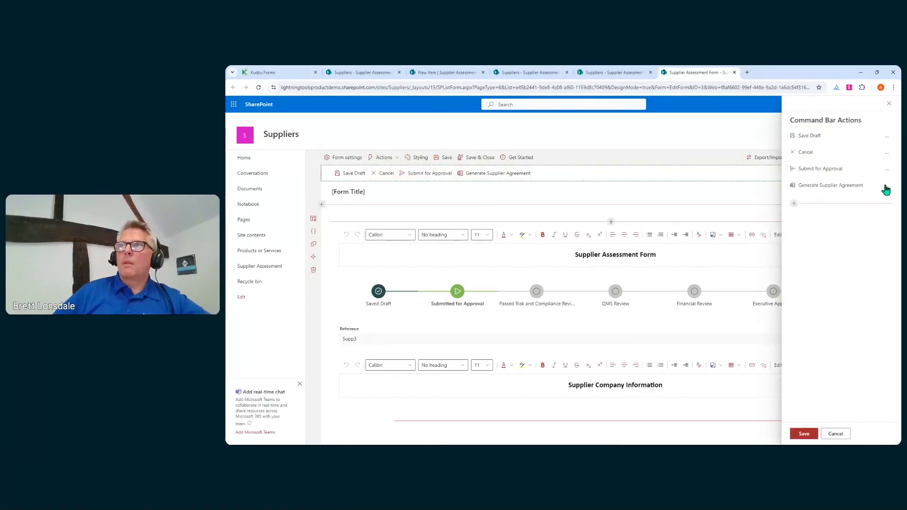
left_click(886, 186)
left_click(857, 212)
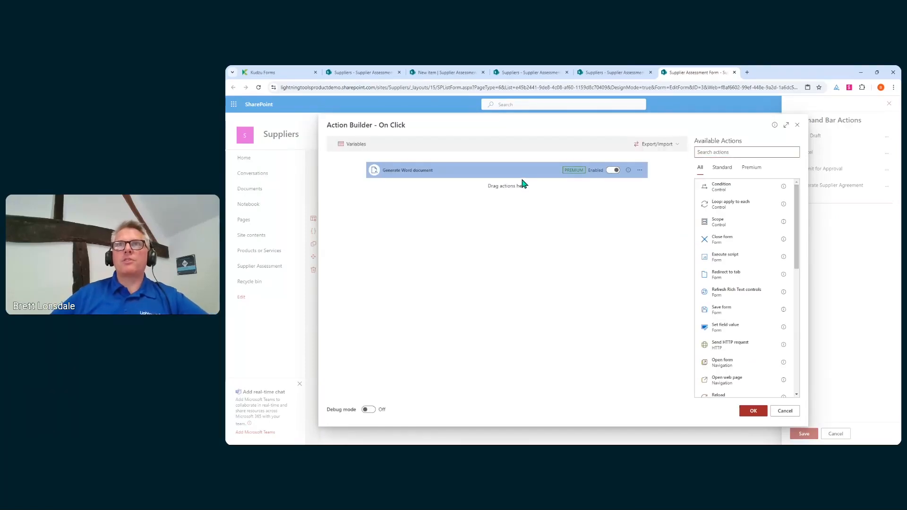
Upload SupplierTemplate.docx as Generate Word document's template, replacing the existing file.
left_click(522, 174)
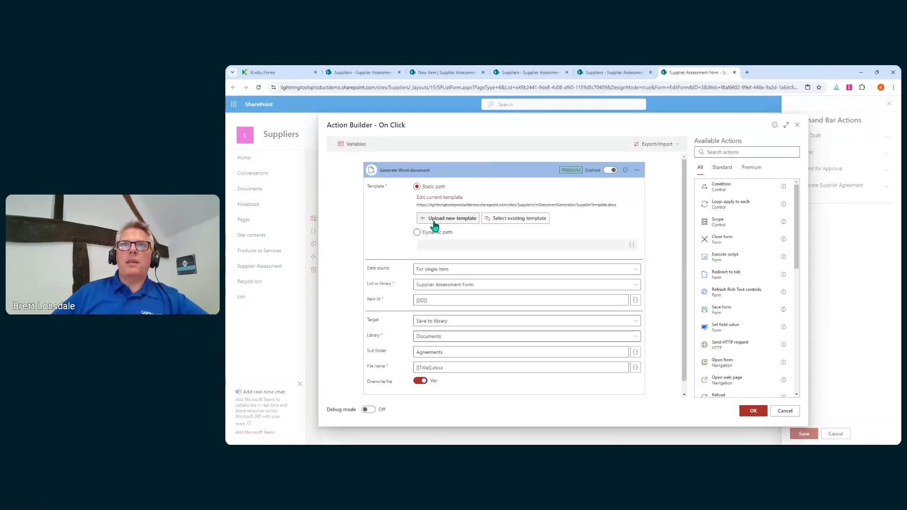
left_click(435, 220)
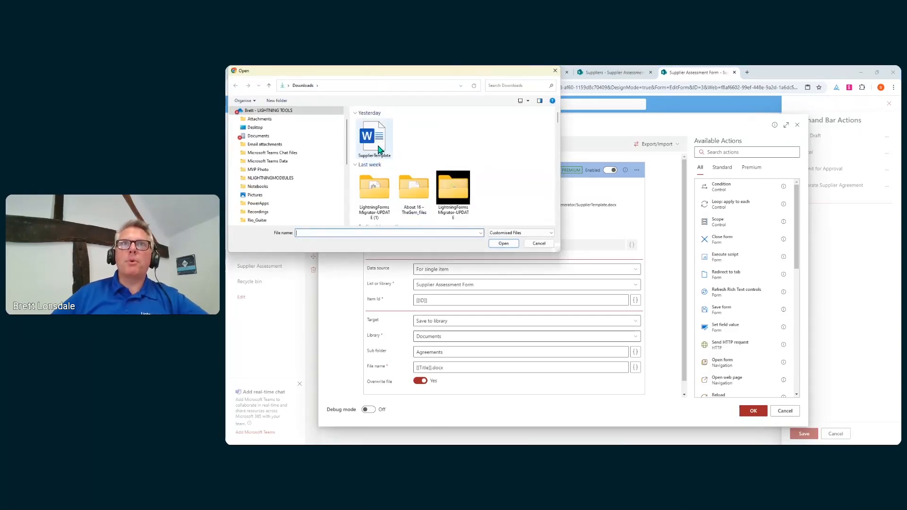
left_click(378, 144)
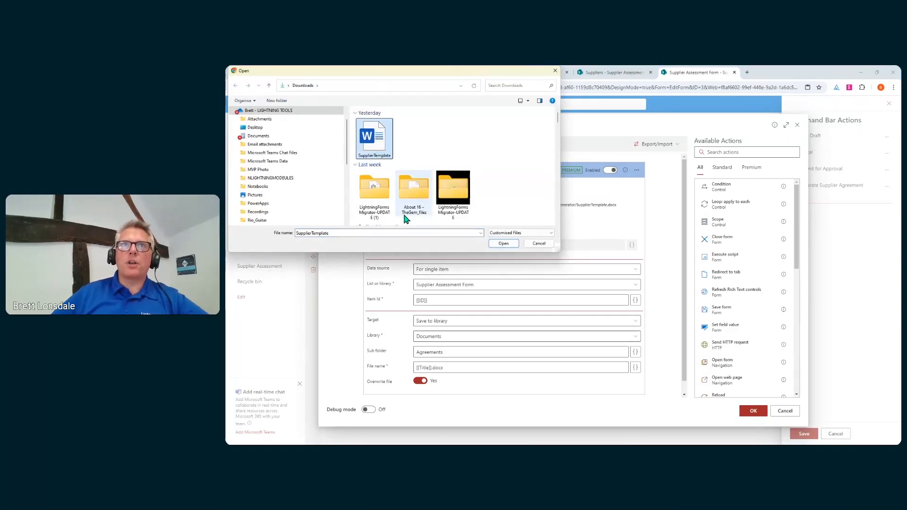
left_click(504, 243)
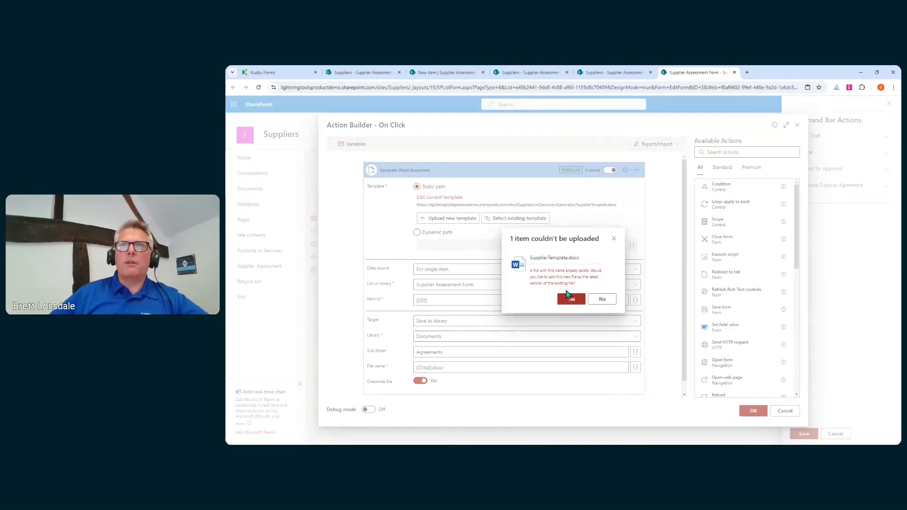
left_click(573, 300)
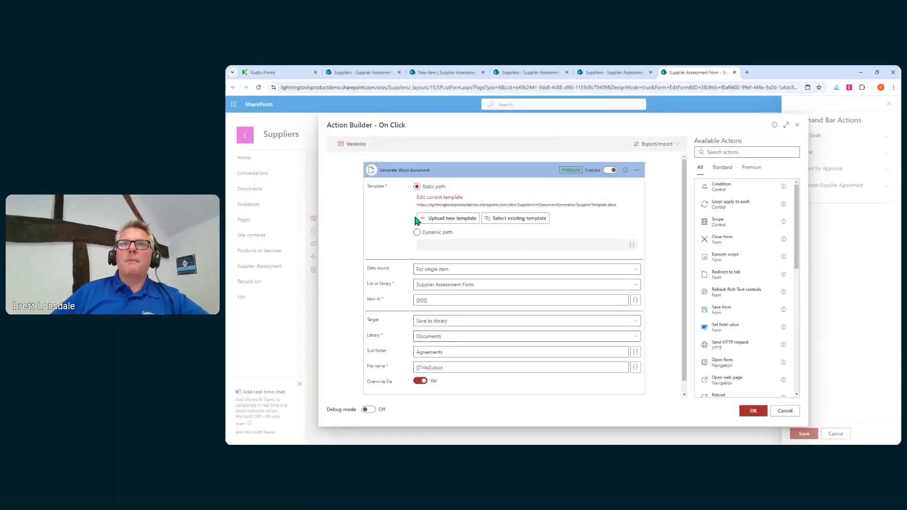
scroll(409, 236, "down", 1)
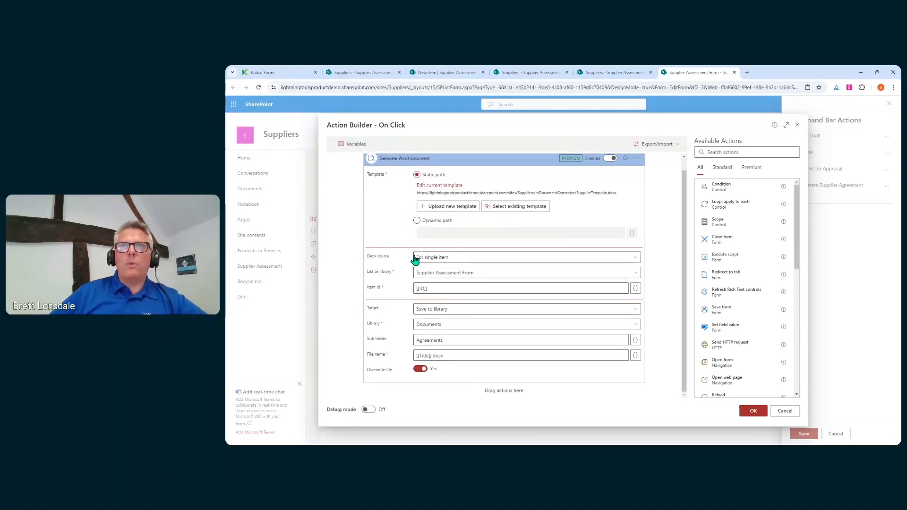
Keep the For single item data source and choose the Supplier Assessment Form list.
left_click(520, 265)
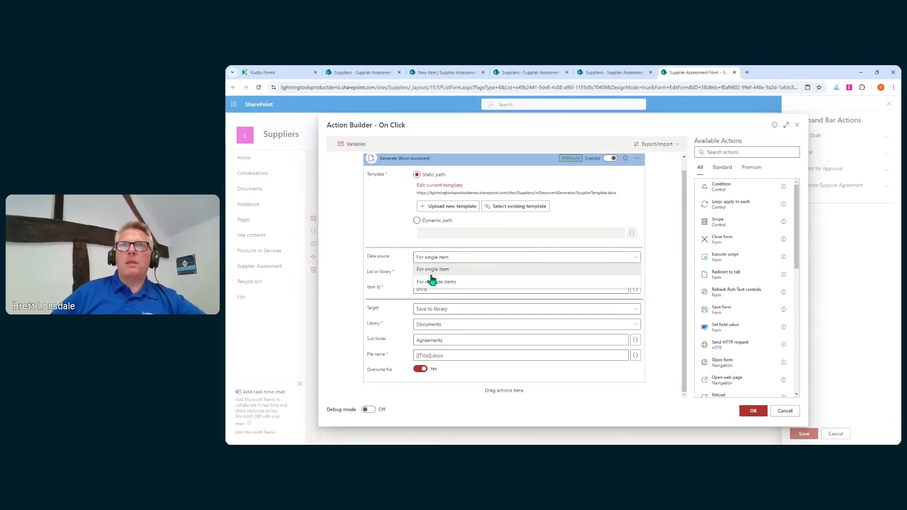
left_click(475, 279)
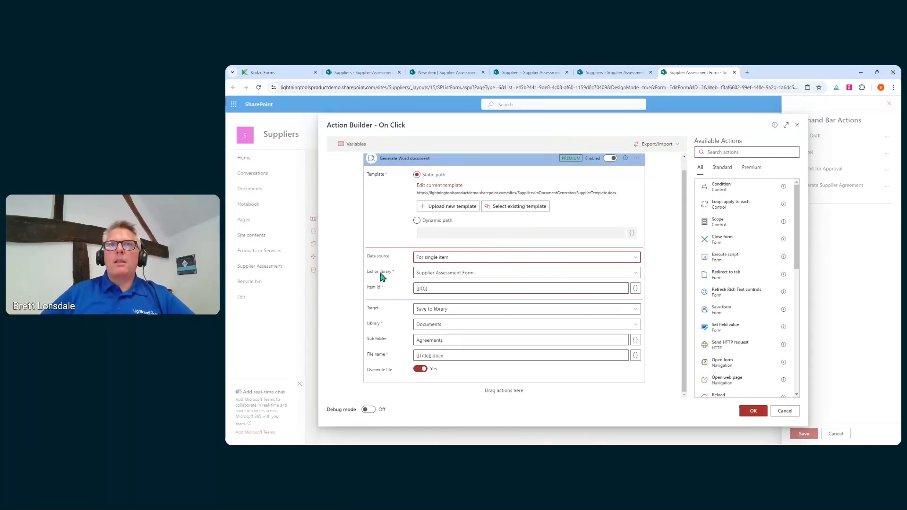
left_click(430, 276)
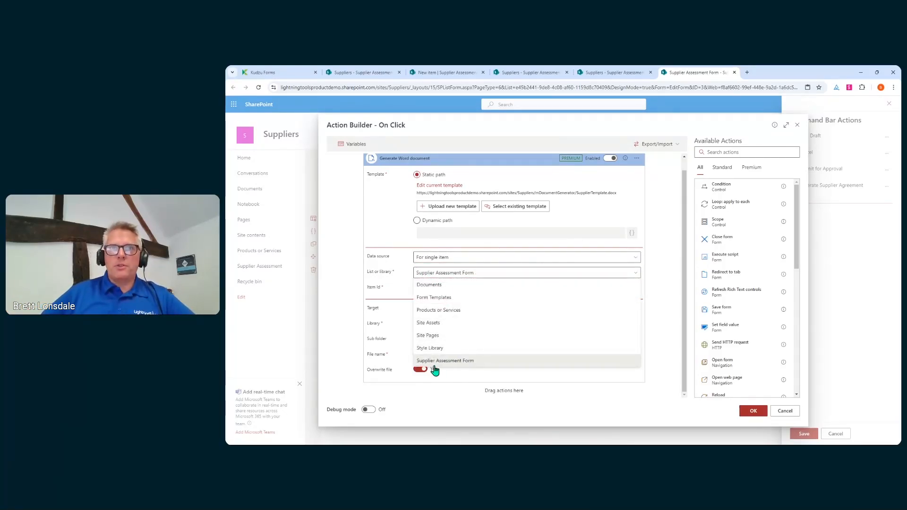
left_click(487, 361)
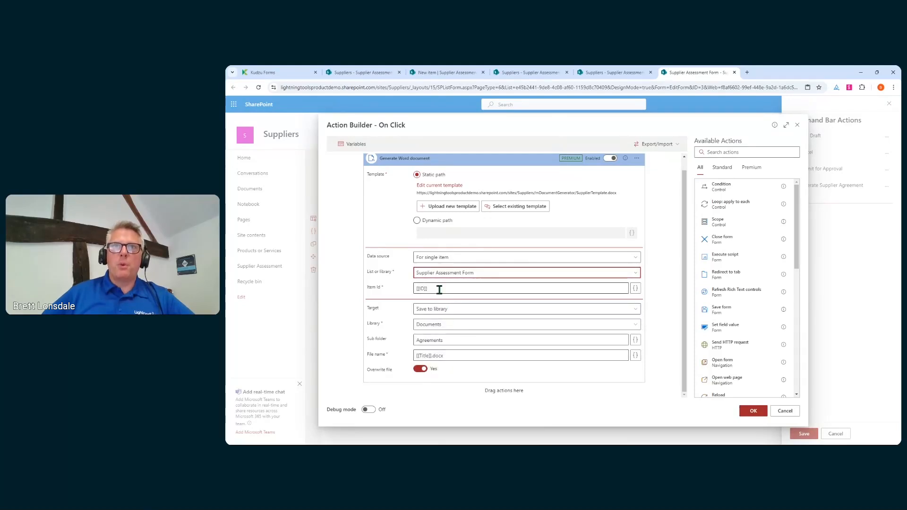
Confirm Item Id [[ID]], sub folder Agreements and file name [[Title]].docx, then save the form.
left_click(462, 289)
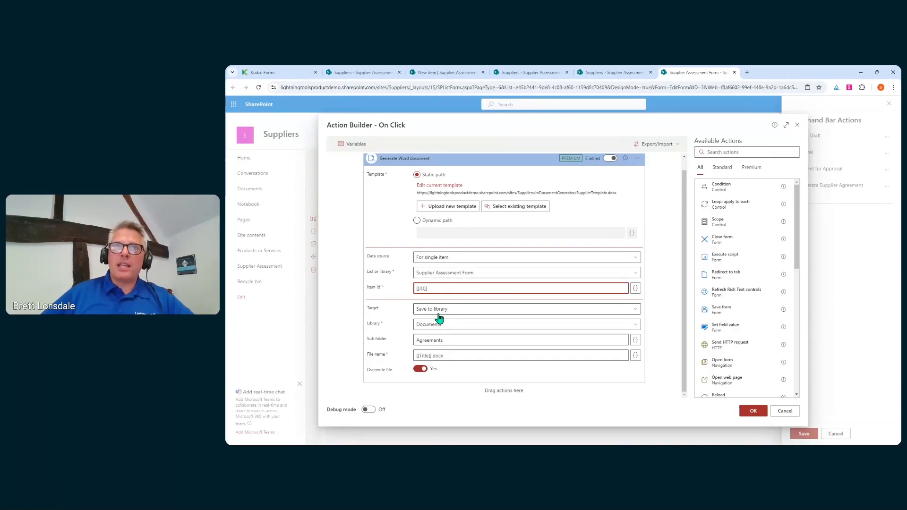
left_click(455, 340)
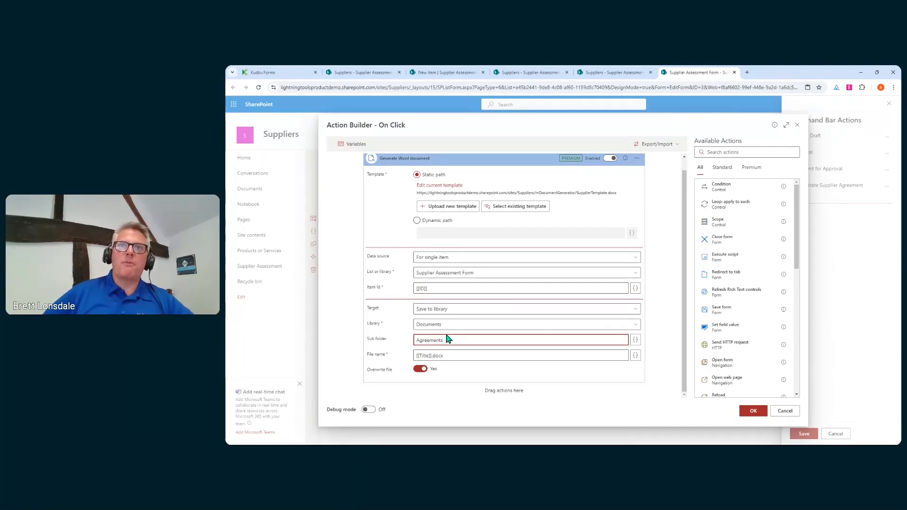
left_click(422, 355)
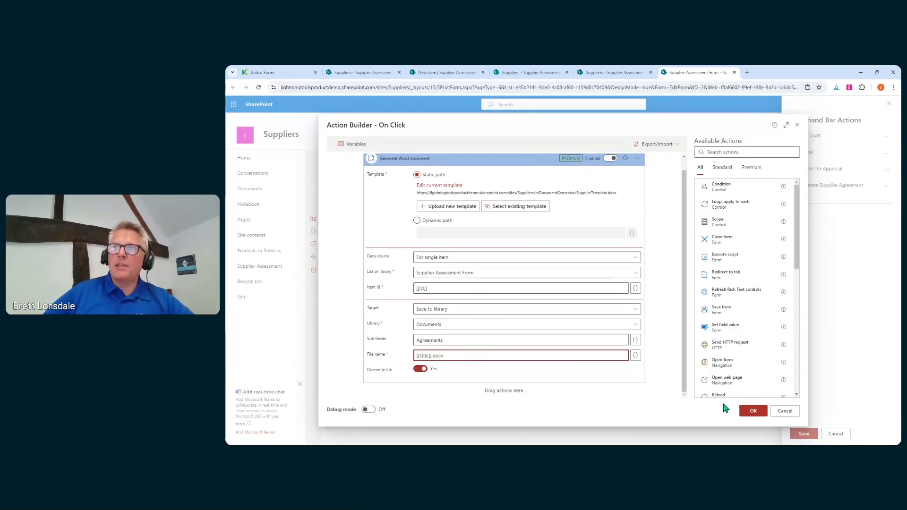
left_click(745, 411)
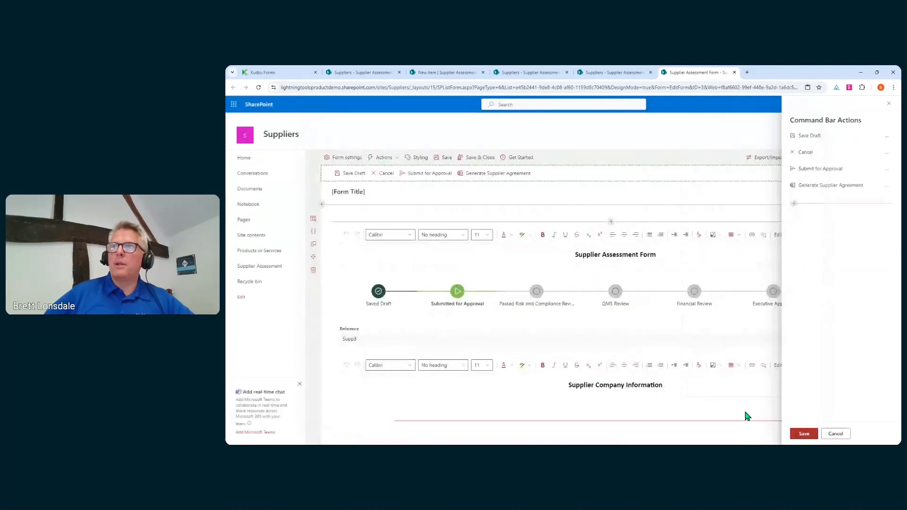
left_click(803, 433)
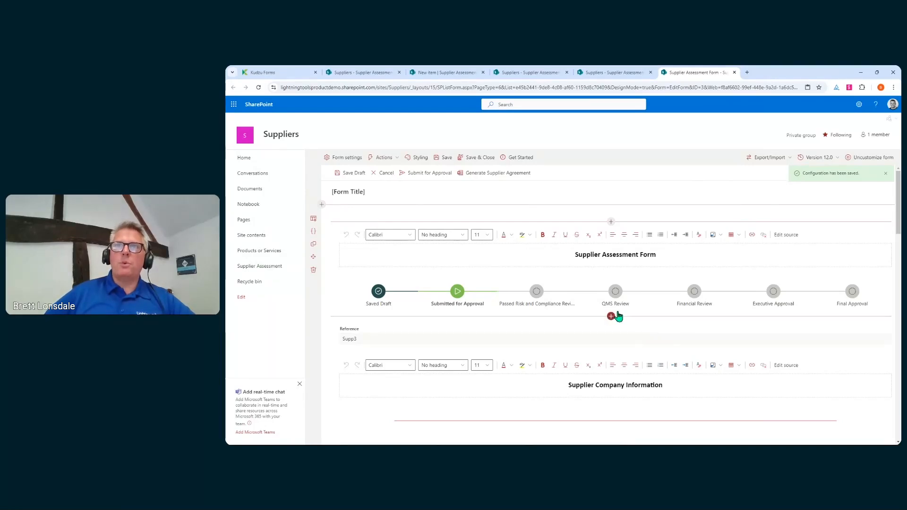
Check that the Supplier Agreement File Viewer's dynamic path is Agreements/[[Title]].docx, then close its settings.
scroll(617, 315, "down", 4)
left_click(585, 278)
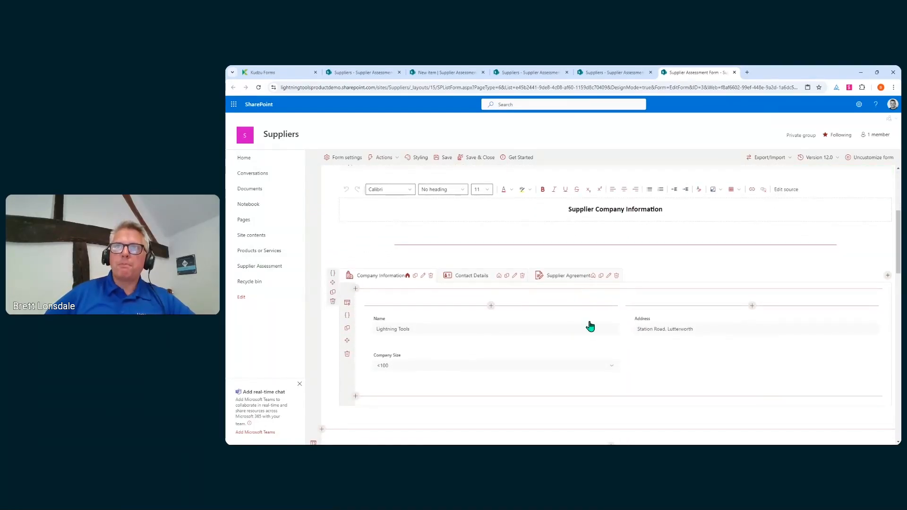
scroll(515, 330, "down", 2)
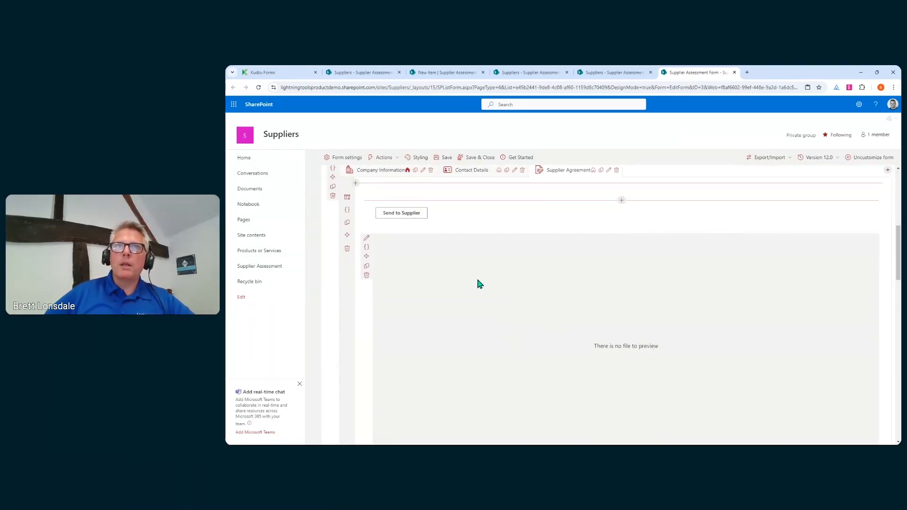
left_click(366, 239)
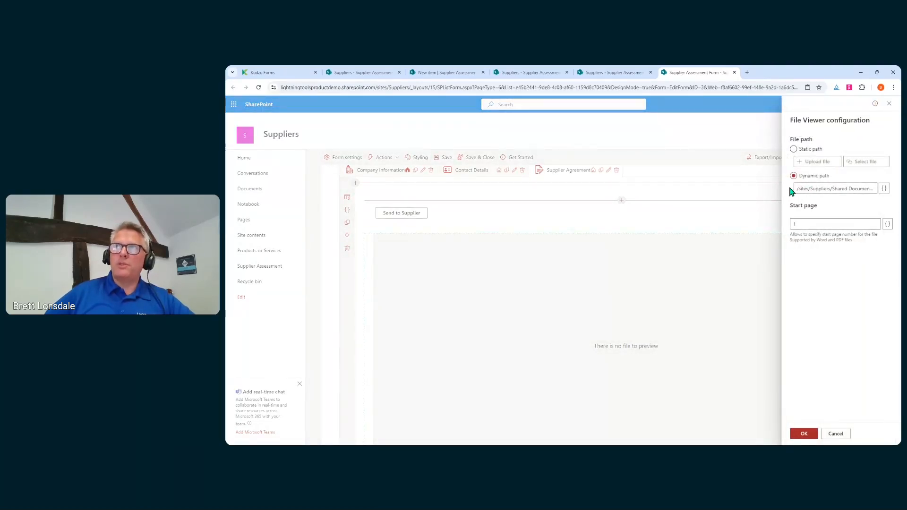
left_click(882, 190)
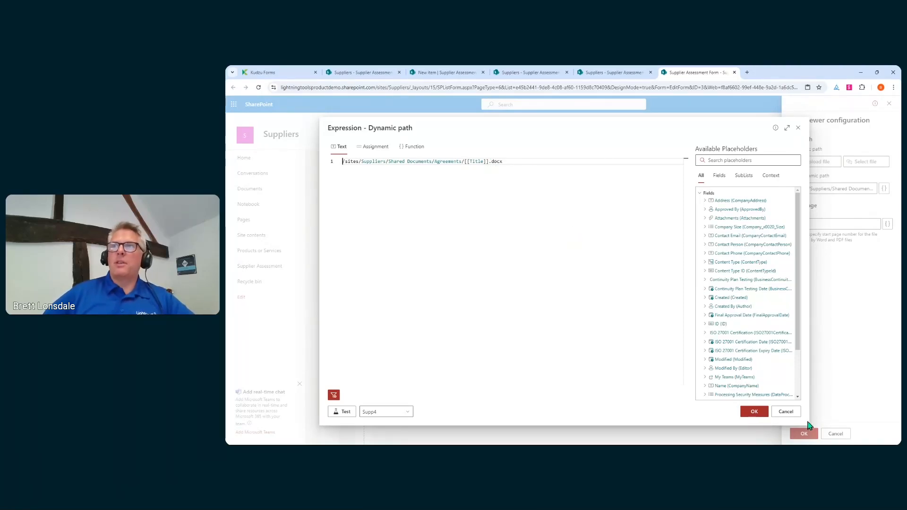
left_click(789, 413)
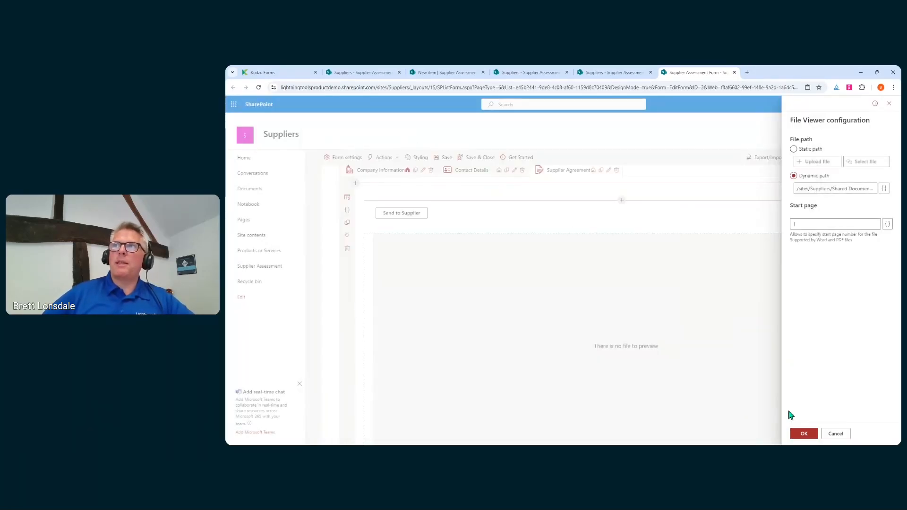
left_click(833, 433)
scroll(419, 244, "up", 4)
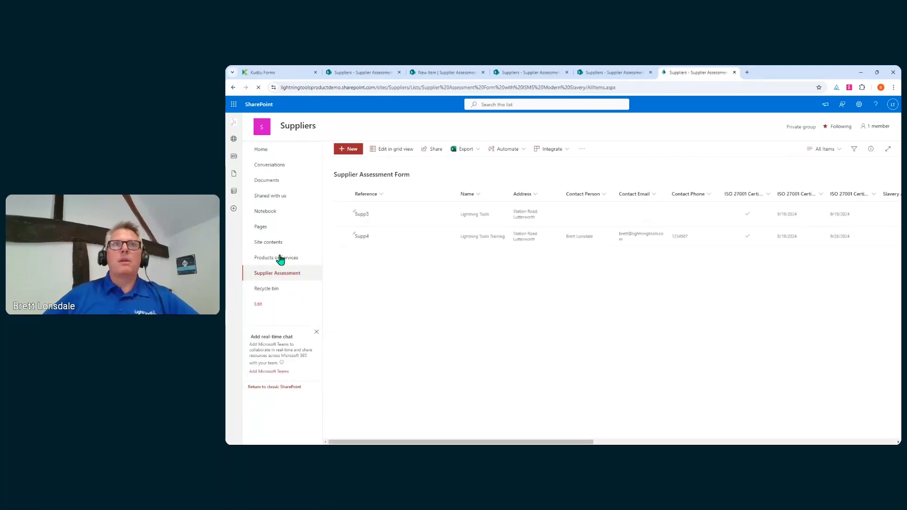
Start a new Lightning Tools Action named 'Convert to PDF' for the Documents > Agreements folder.
left_click(277, 182)
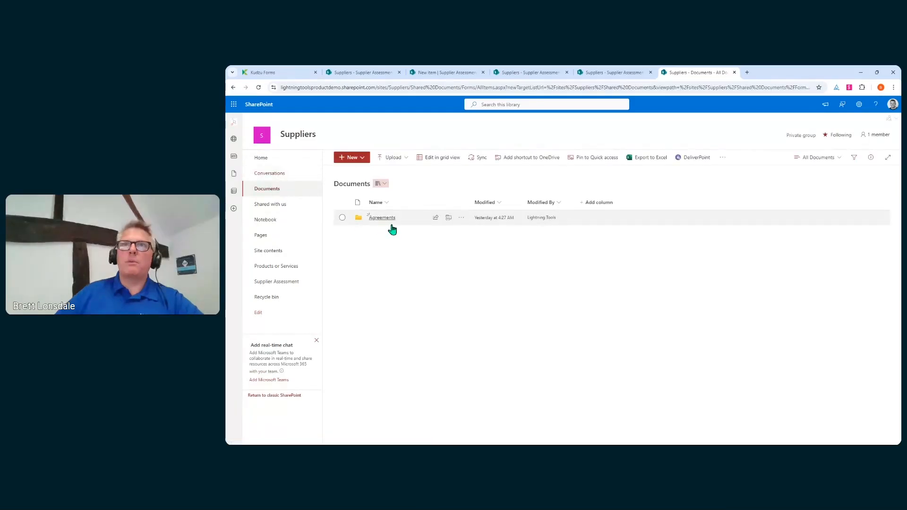
left_click(391, 224)
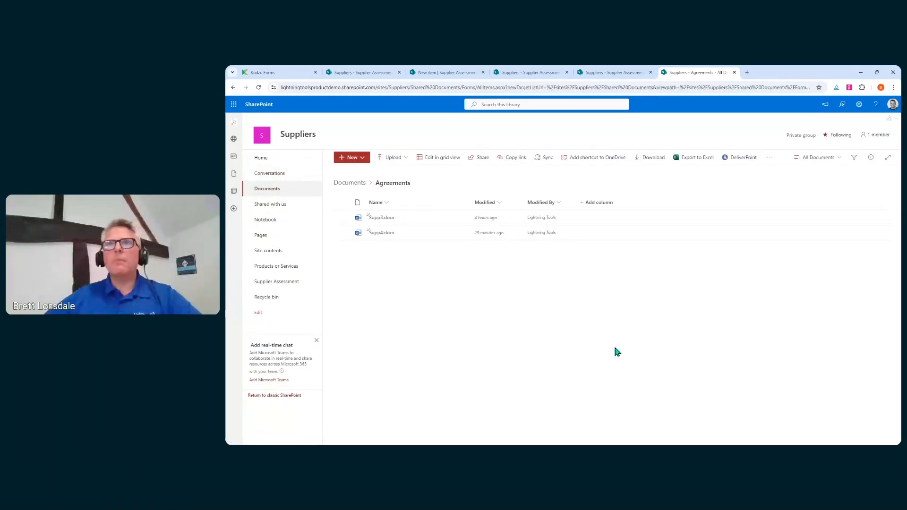
left_click(769, 158)
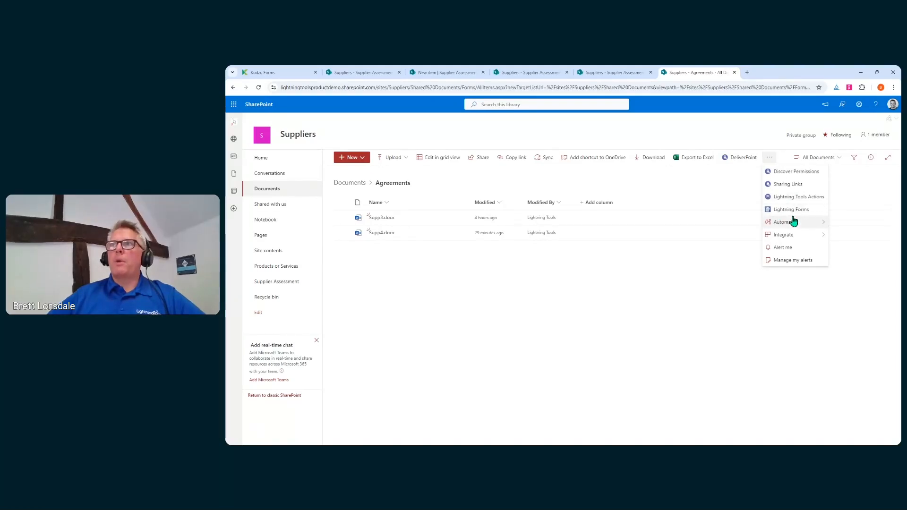
left_click(817, 196)
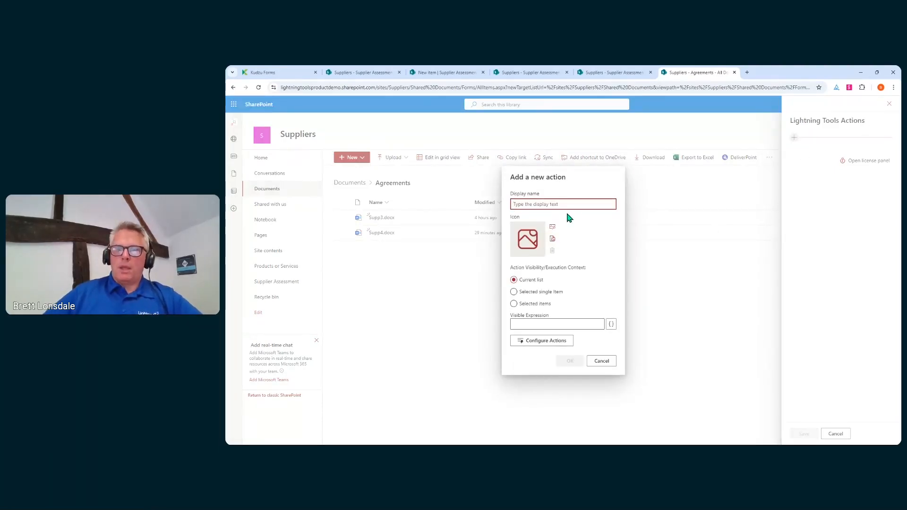
type("Convert")
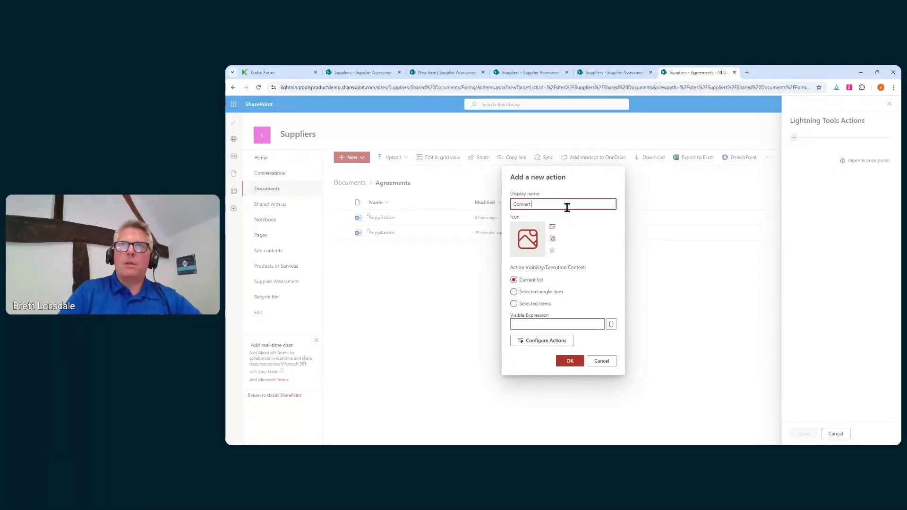
type(" t")
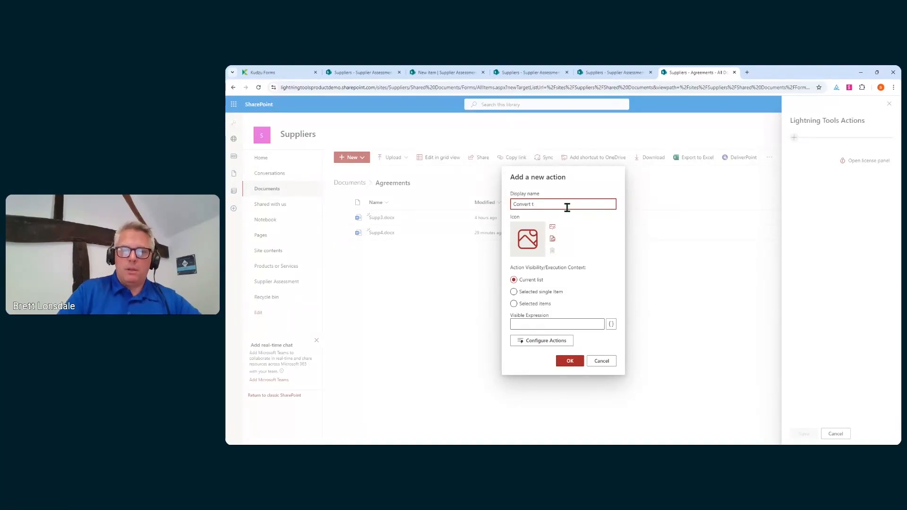
type("o PDF")
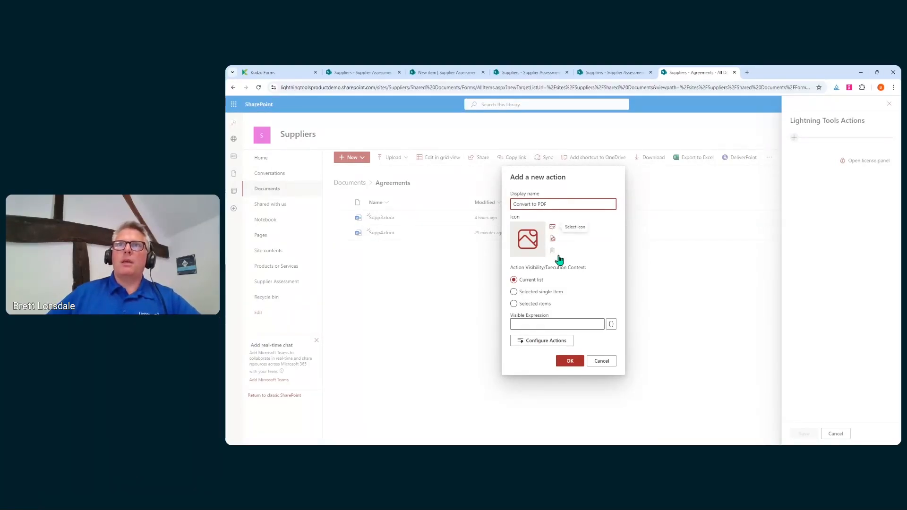
Give the action the blank document icon, limit it to a selected single item, and open its builder.
left_click(552, 229)
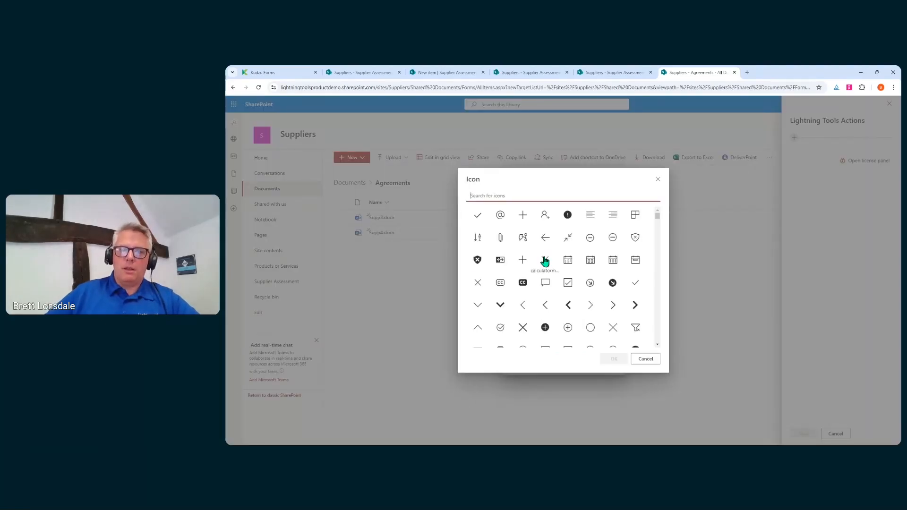
type("doc")
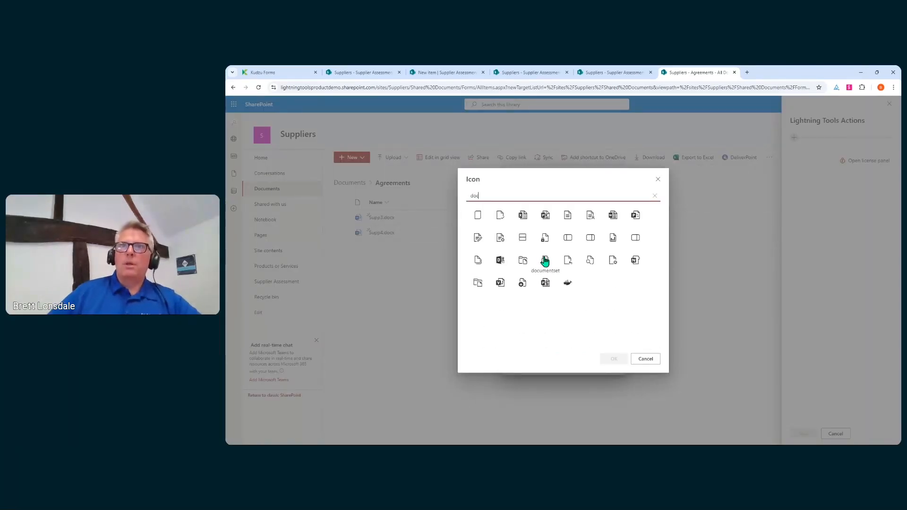
left_click(477, 215)
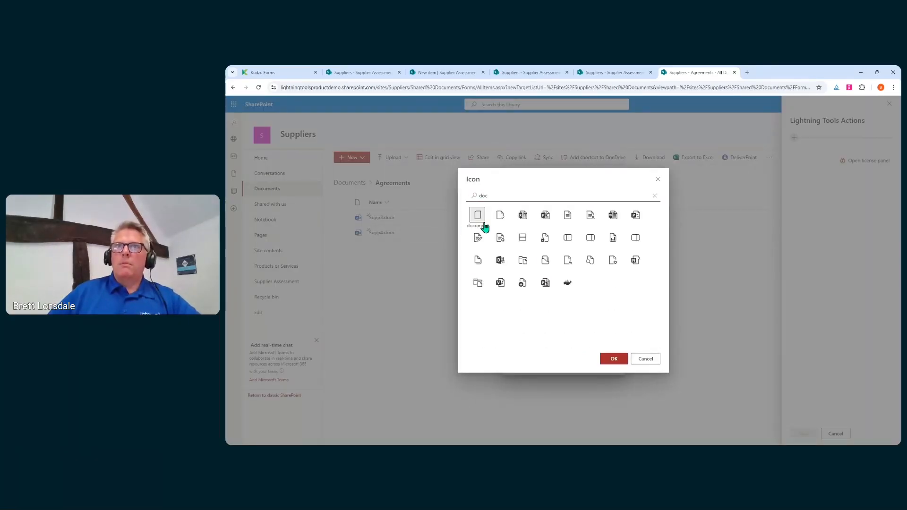
left_click(613, 358)
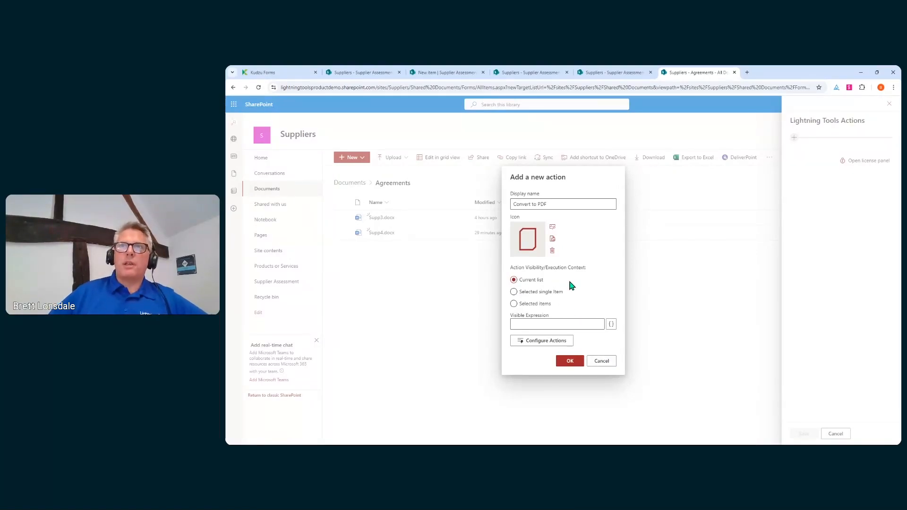
left_click(527, 295)
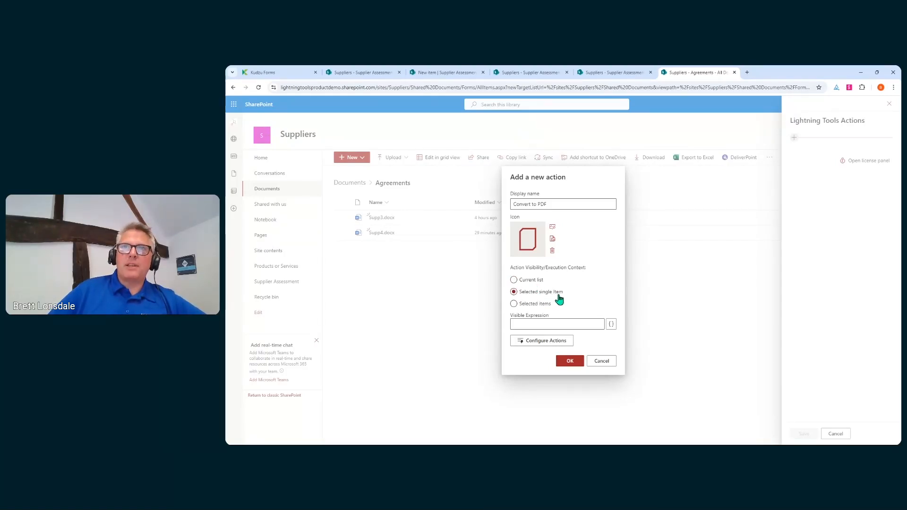
left_click(525, 304)
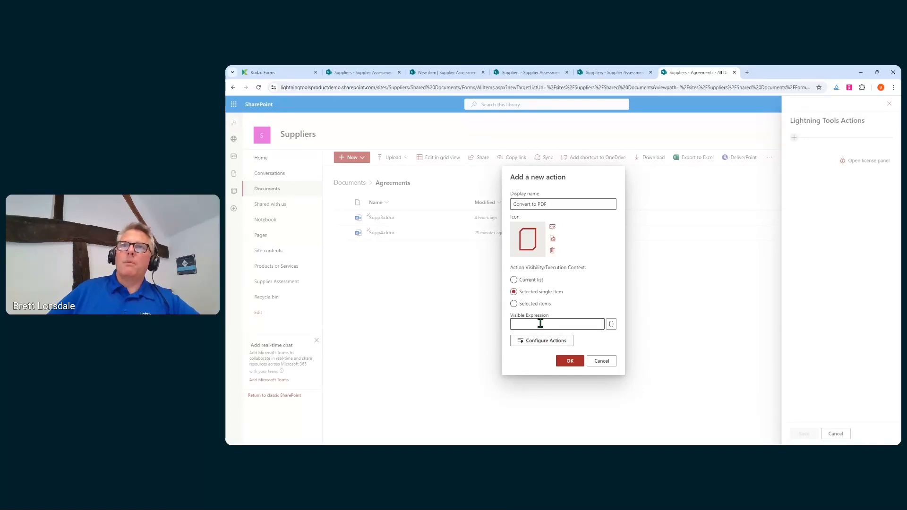
left_click(547, 343)
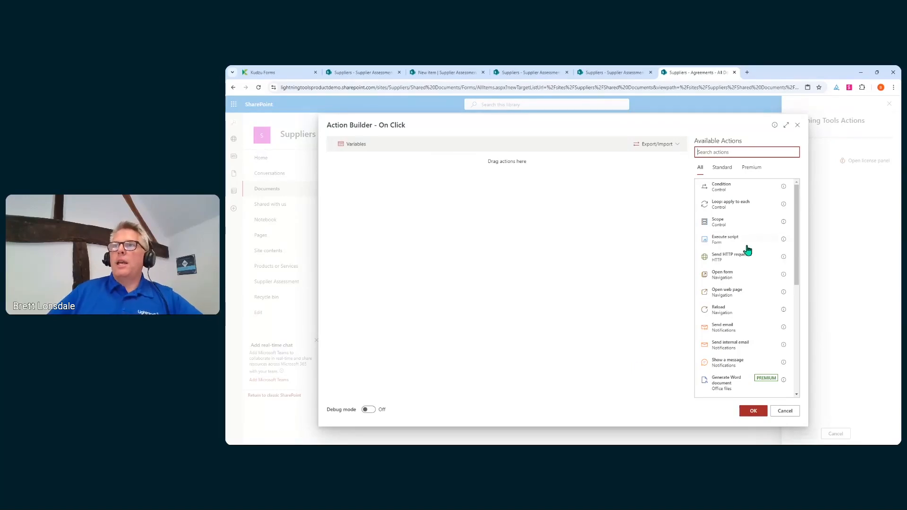
Add a Convert to PDF step with source library Documents and Item Id [[ID]].
scroll(748, 255, "down", 2)
left_click_drag(737, 329, 672, 349)
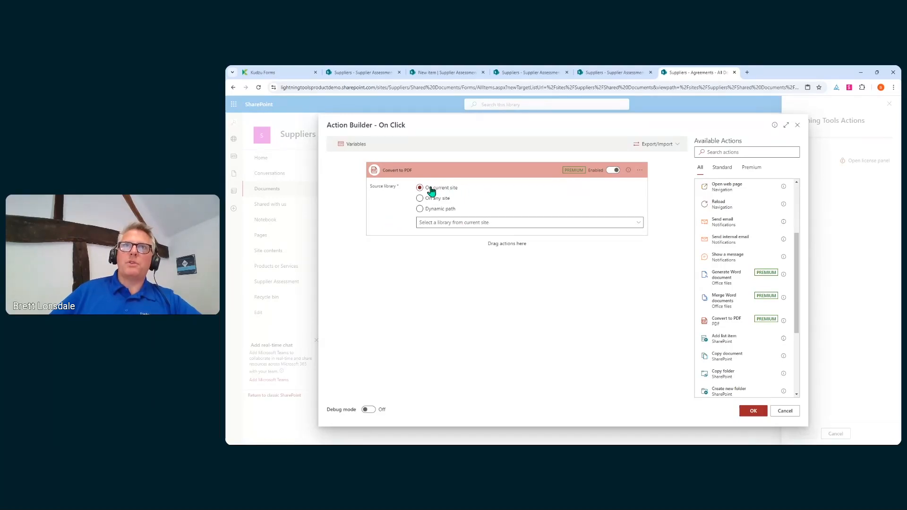
left_click(490, 225)
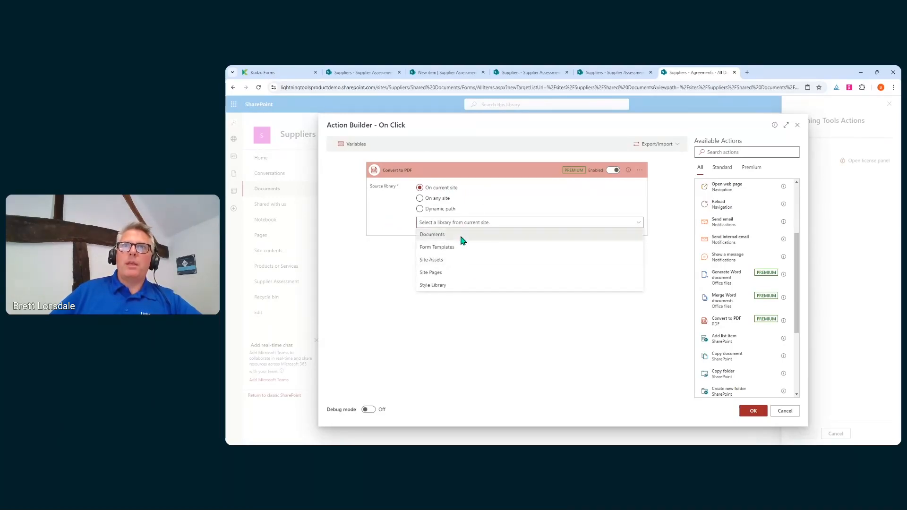
left_click(461, 236)
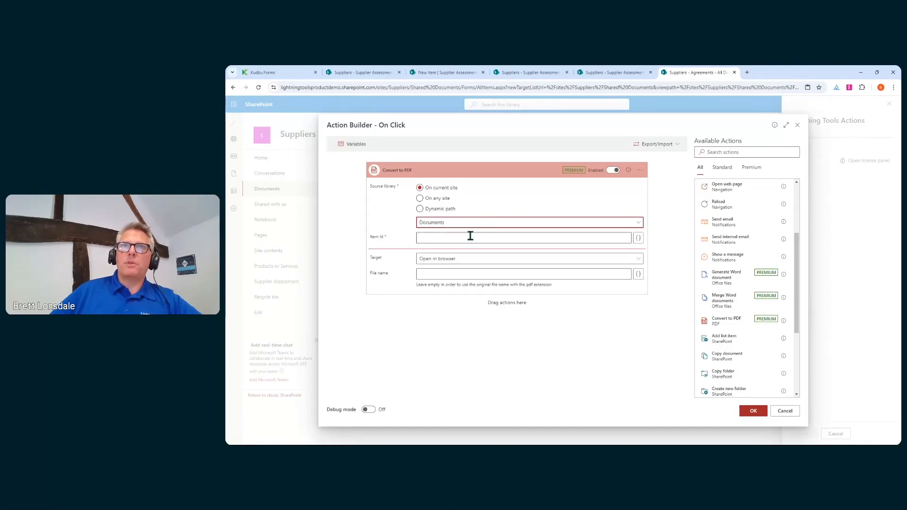
left_click(471, 236)
type("[[ID]]")
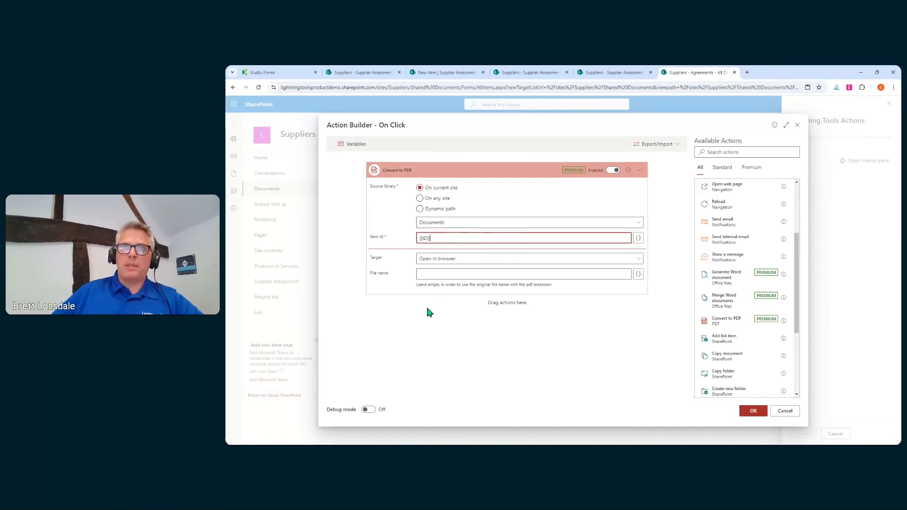
Save the PDF to the Documents library as [[Title]].PDF, overwriting existing files, and confirm.
left_click(640, 259)
left_click(465, 286)
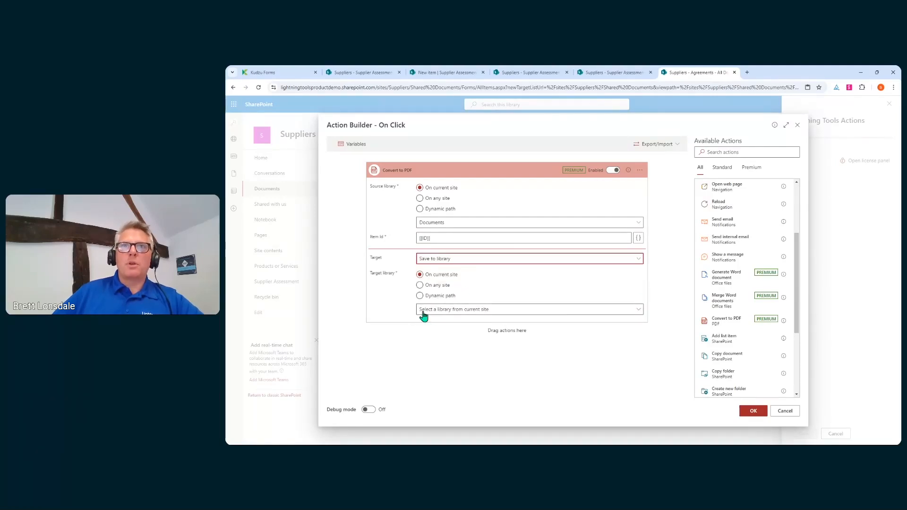
left_click(448, 310)
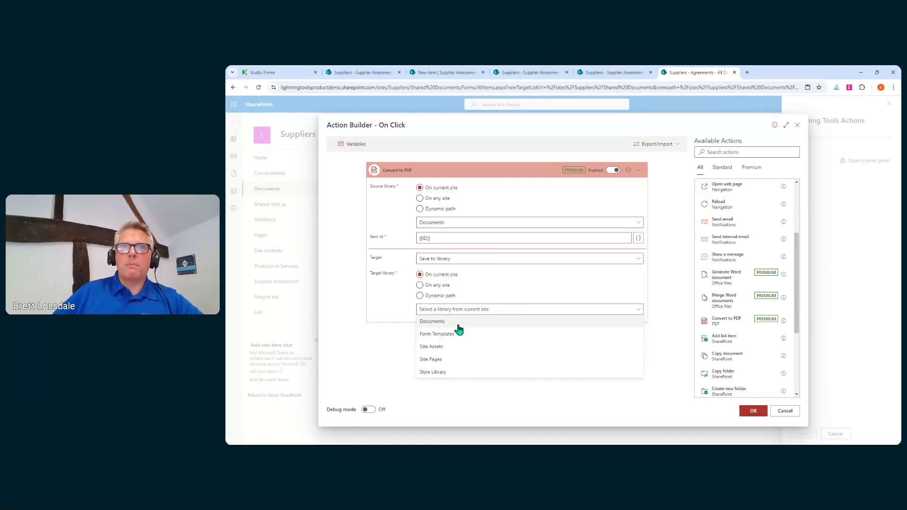
left_click(457, 323)
left_click(468, 326)
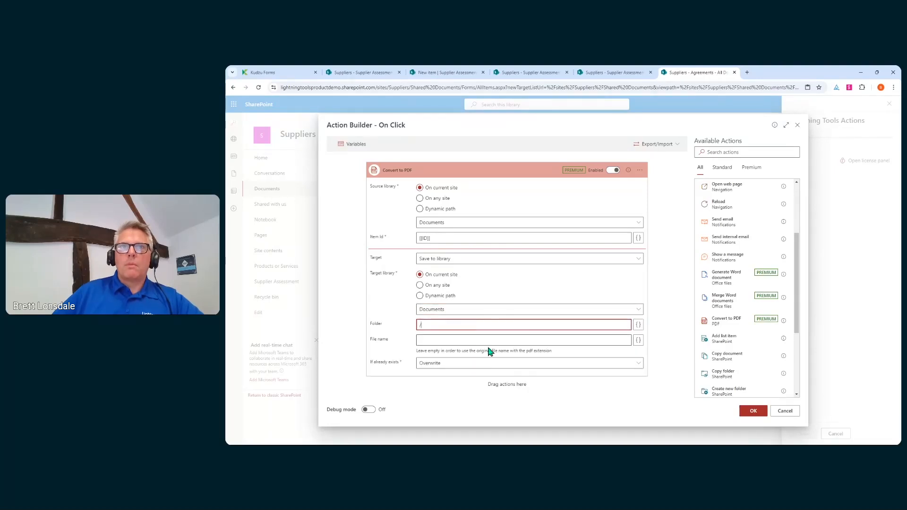
left_click(520, 340)
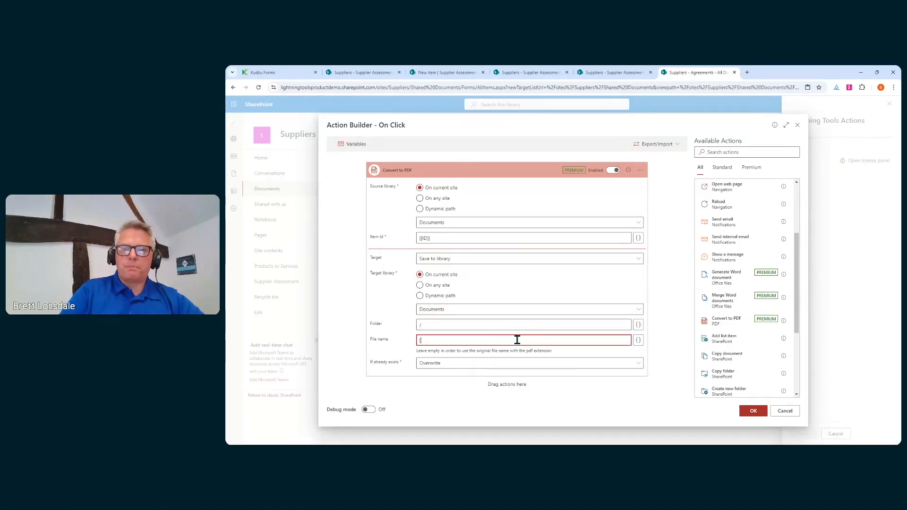
type("[[Tit")
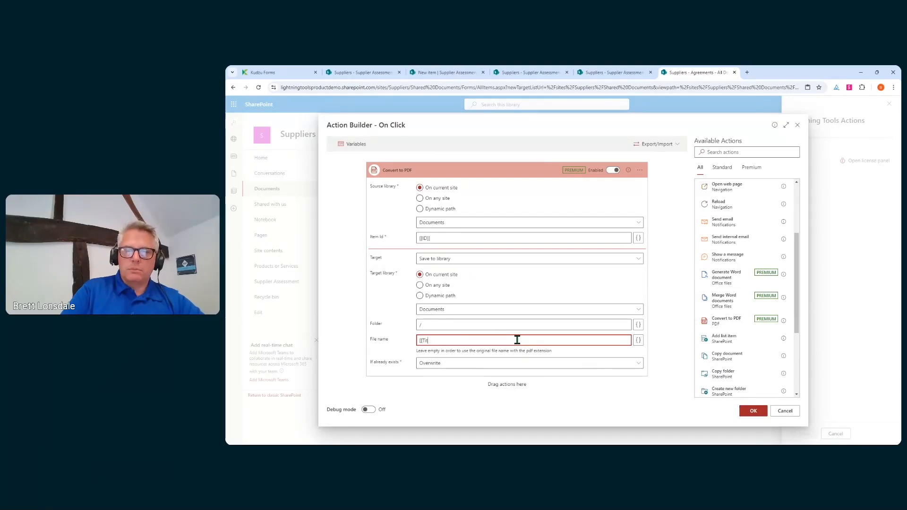
type("le]].")
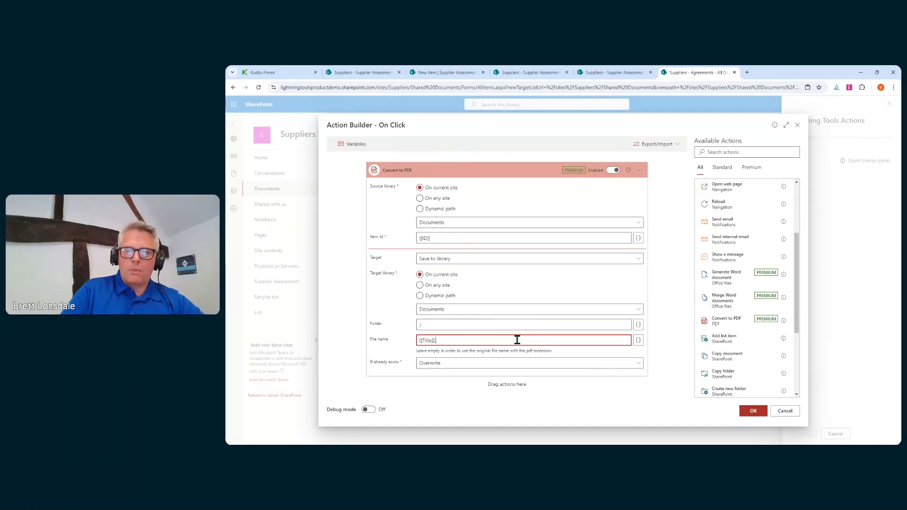
type("PDF")
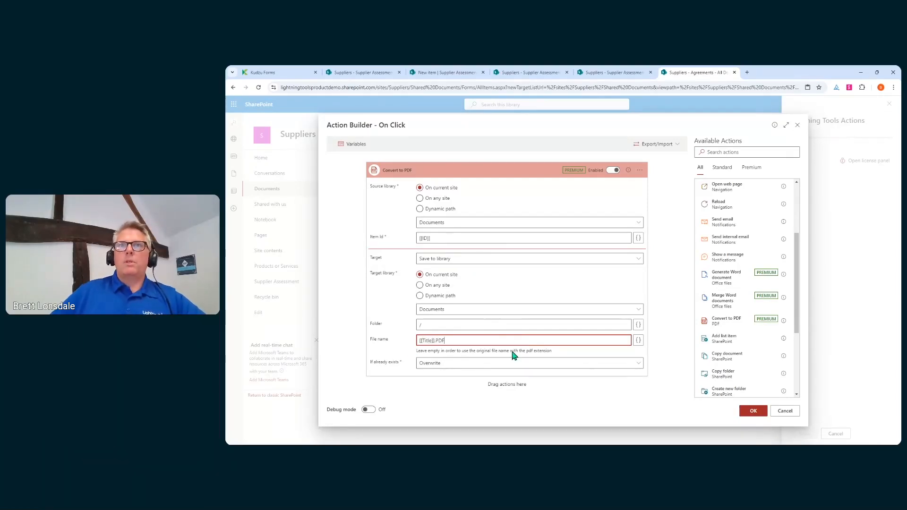
left_click(468, 364)
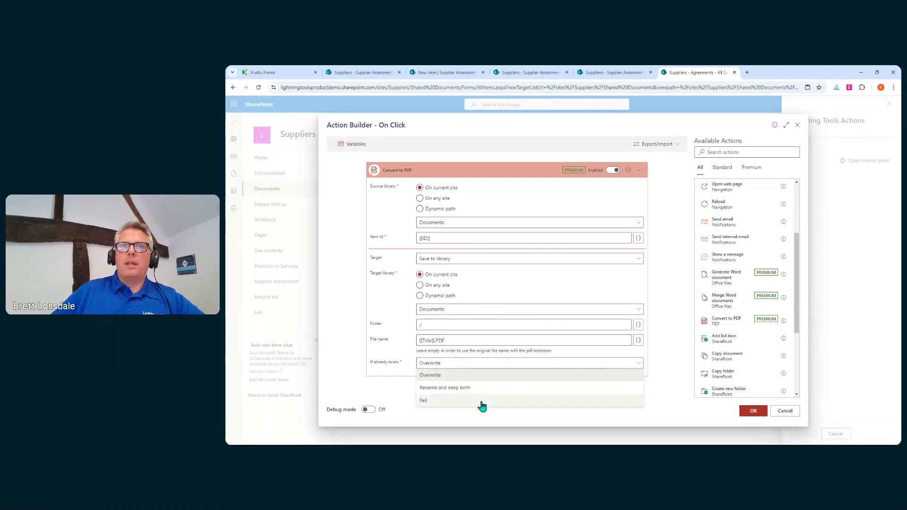
left_click(458, 377)
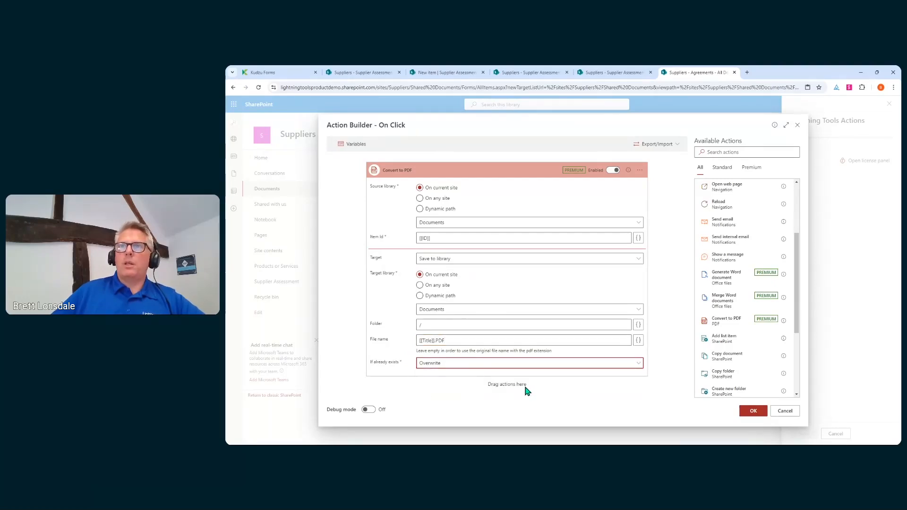
left_click(759, 414)
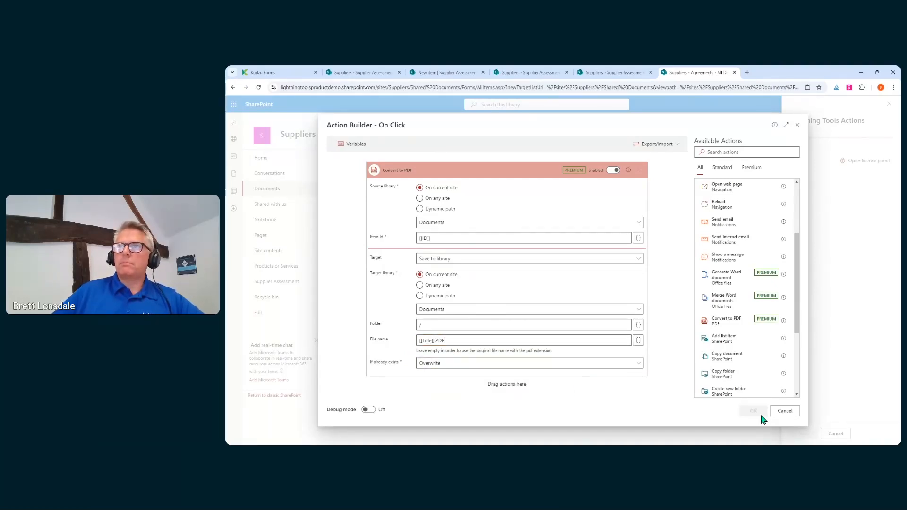
left_click(570, 362)
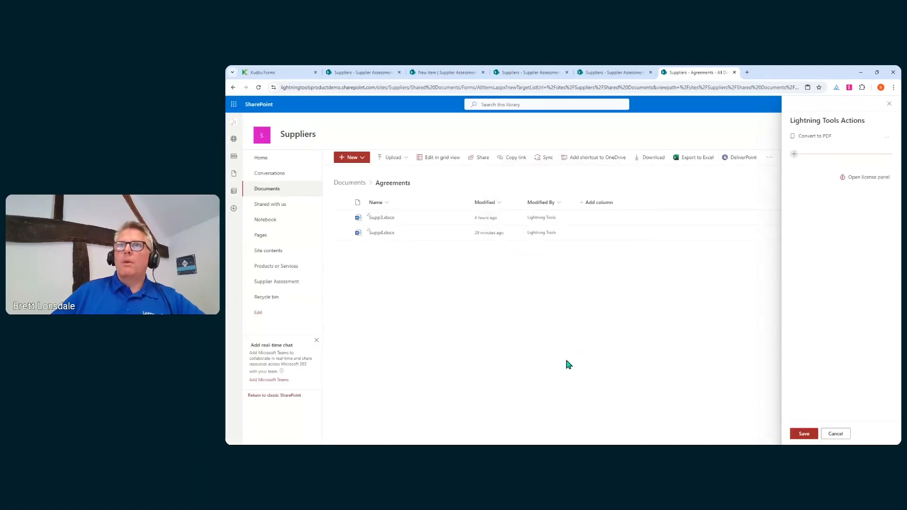
Save the Convert to PDF action, run it on Supp3.docx, and return to Documents.
left_click(803, 434)
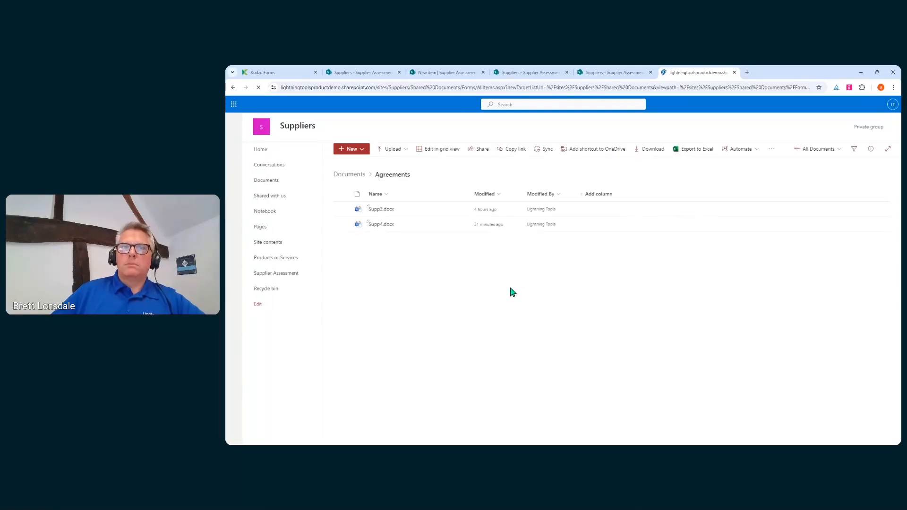
left_click(343, 210)
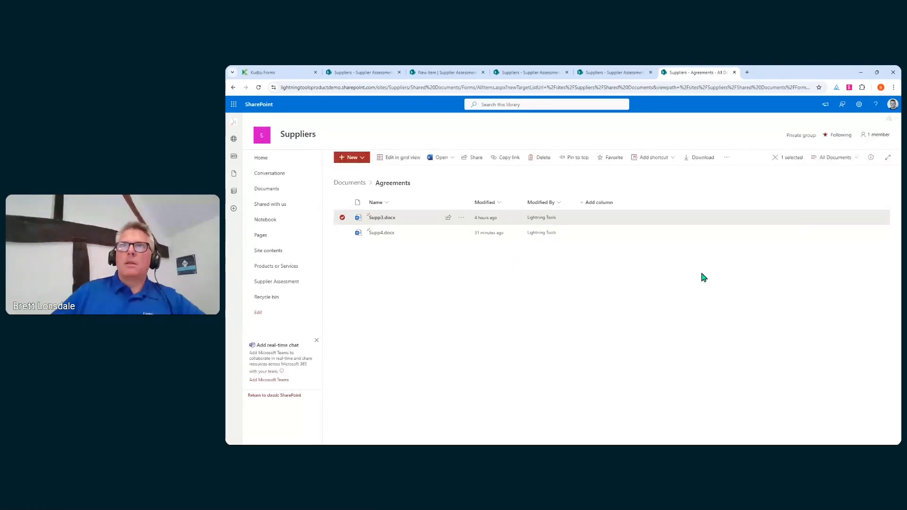
left_click(727, 157)
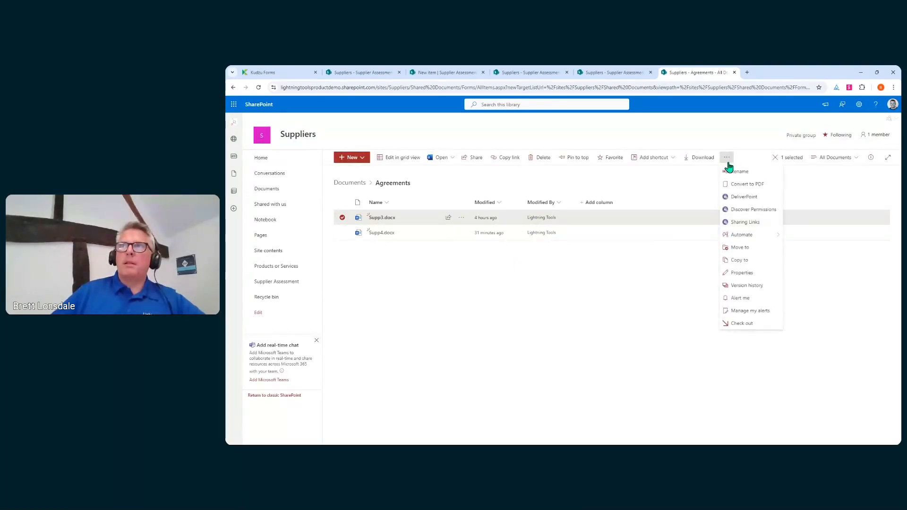
left_click(744, 188)
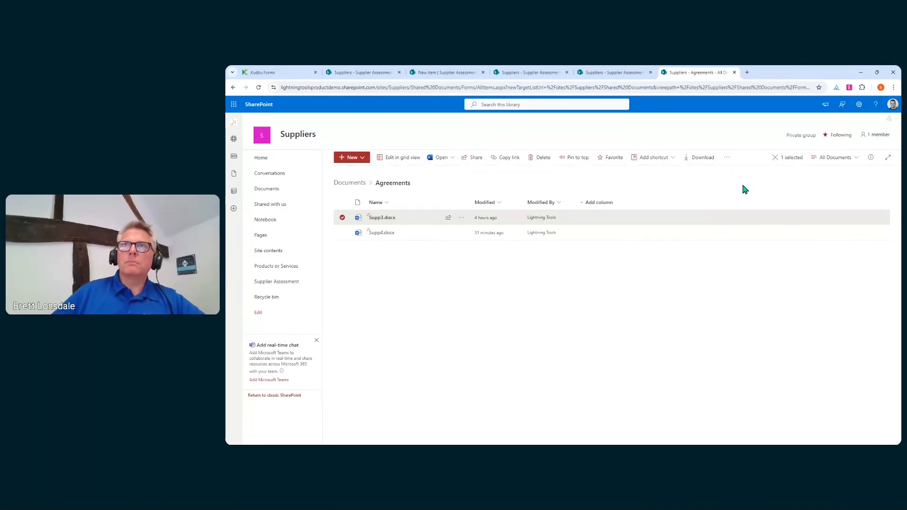
left_click(350, 182)
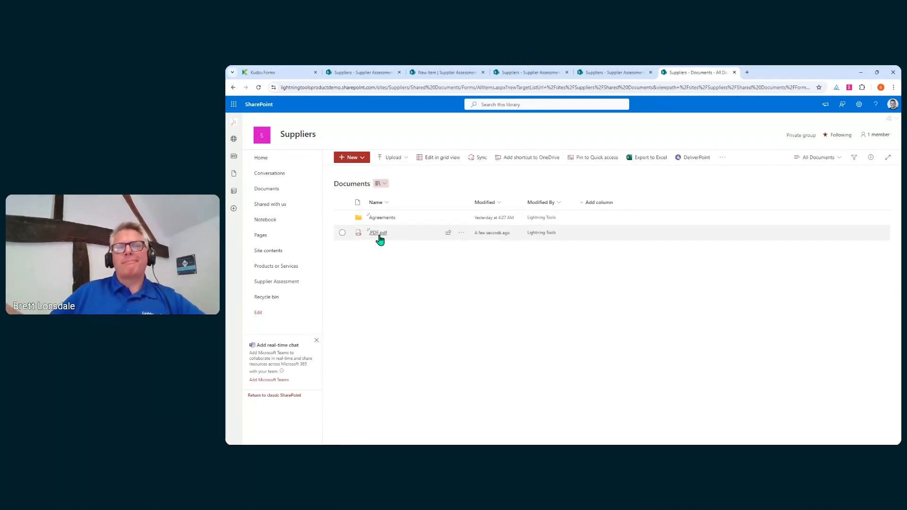
Preview the generated .PDF.pdf agreement, then close it and the Lightning Forms dialog.
mouse_move(379, 239)
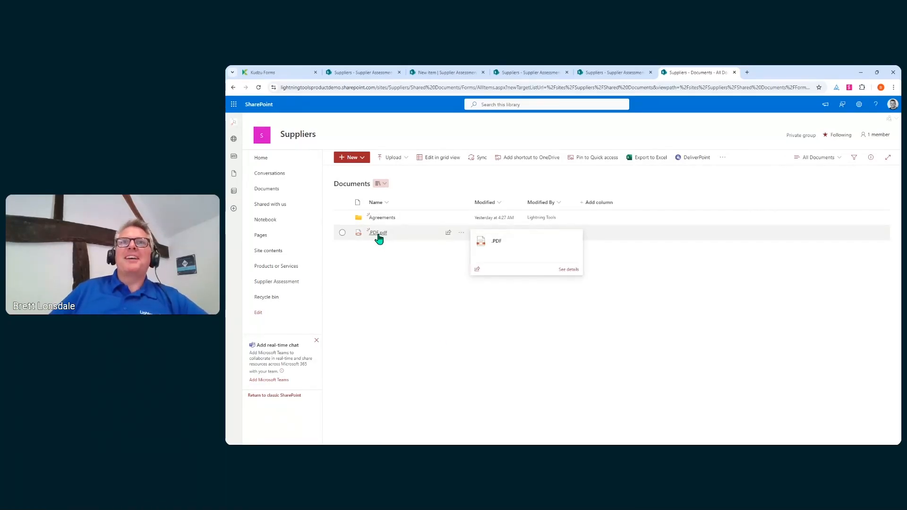
left_click(377, 236)
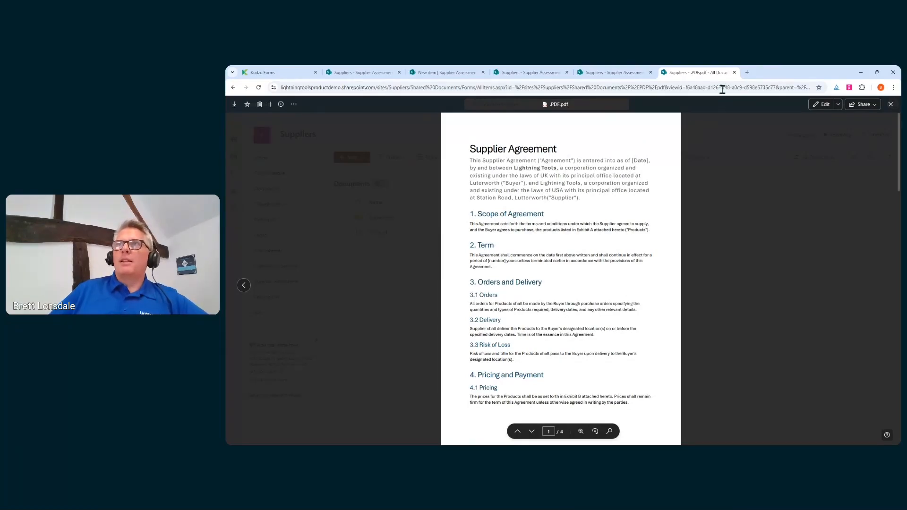
left_click(734, 72)
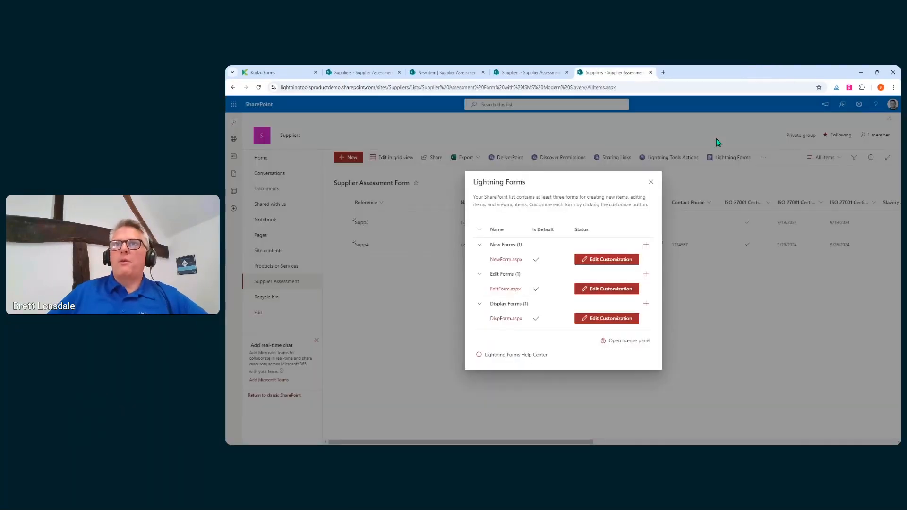
left_click(651, 183)
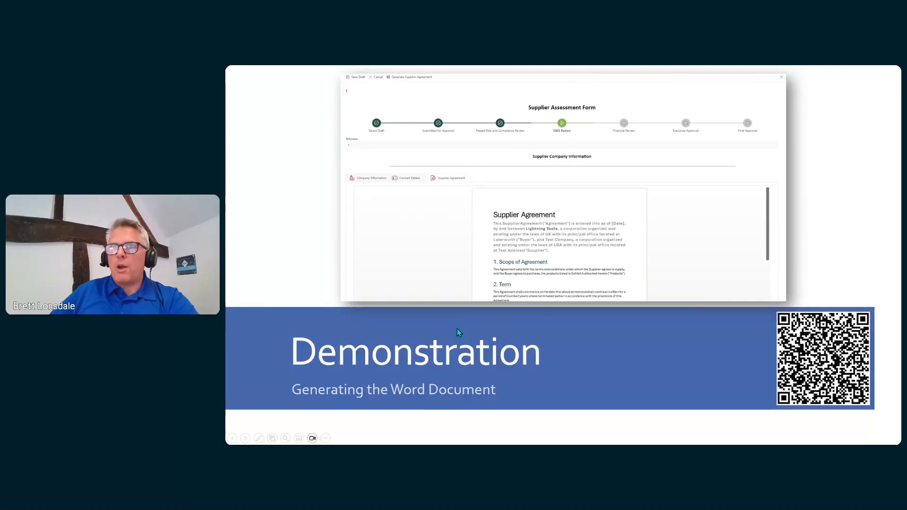
Advance past the Lightning Tools Actions slide to the next Demonstration slide, then switch to the browser.
left_click(456, 328)
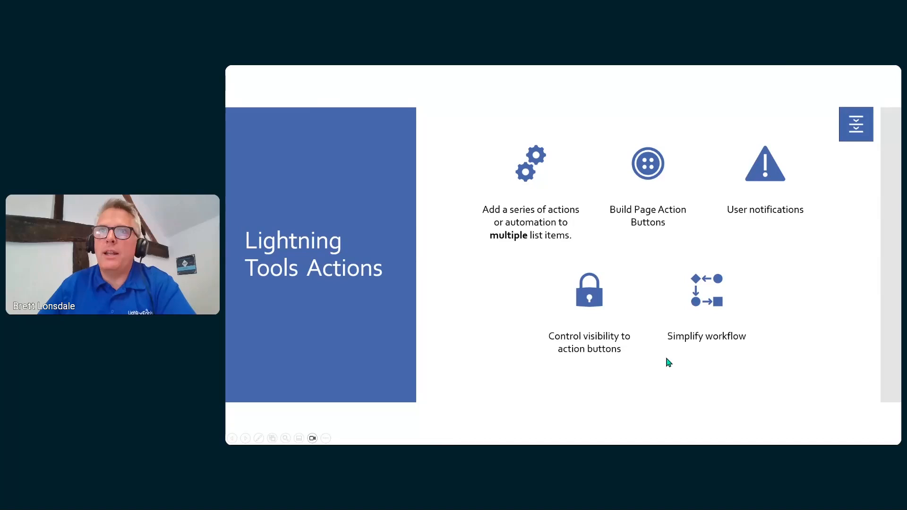
left_click(648, 330)
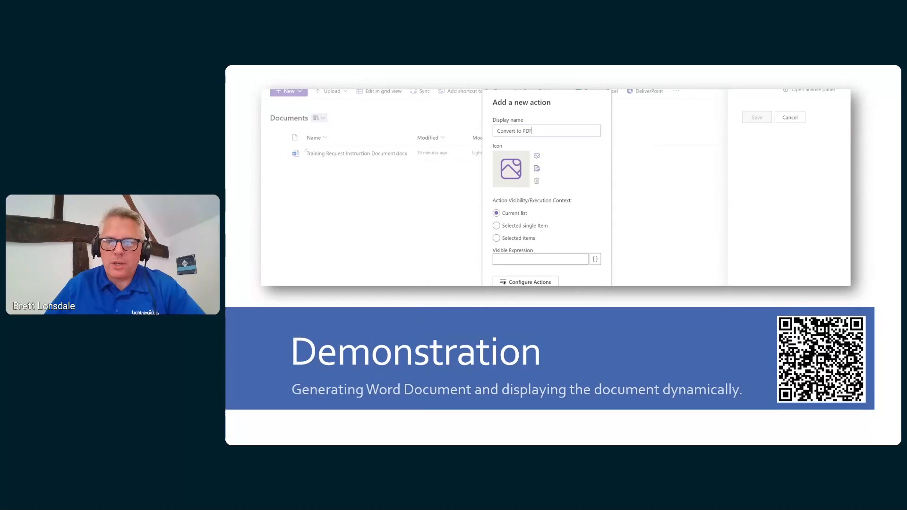
key("alt+Tab")
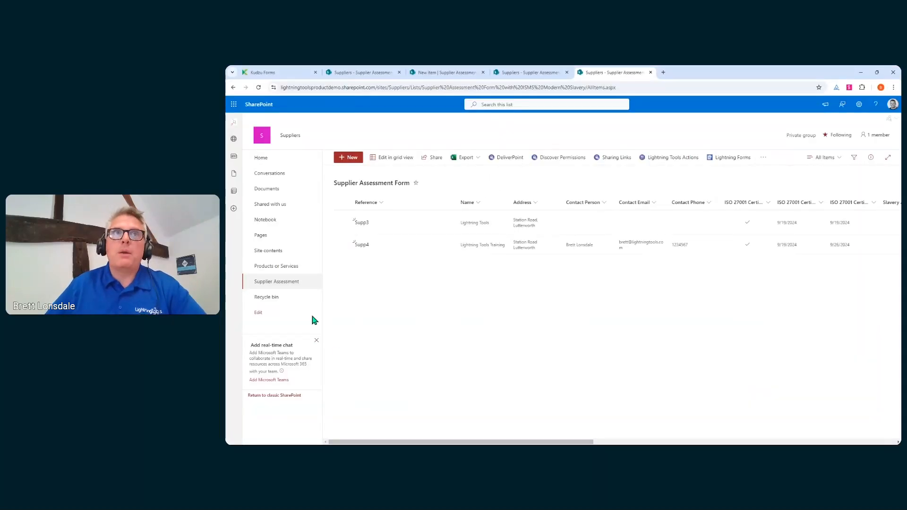
Go to the Suppliers site Home page and put it into edit mode.
left_click(272, 162)
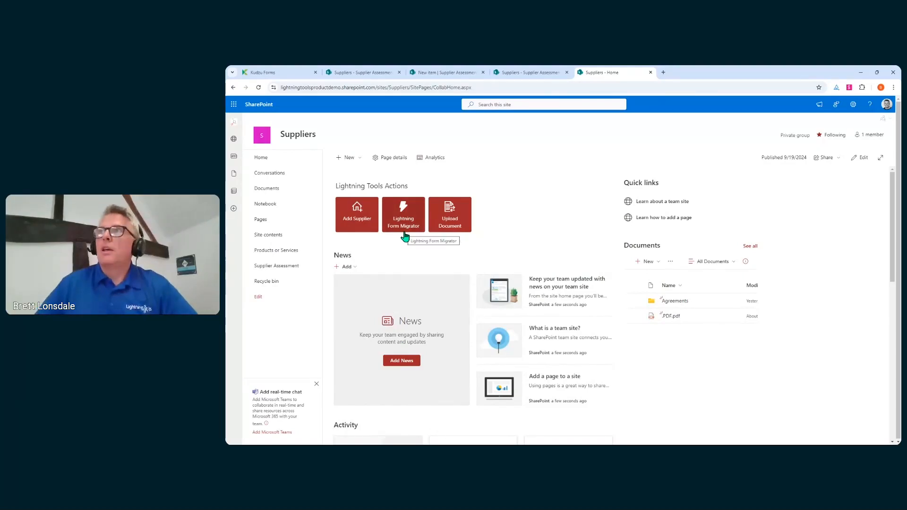
left_click(861, 157)
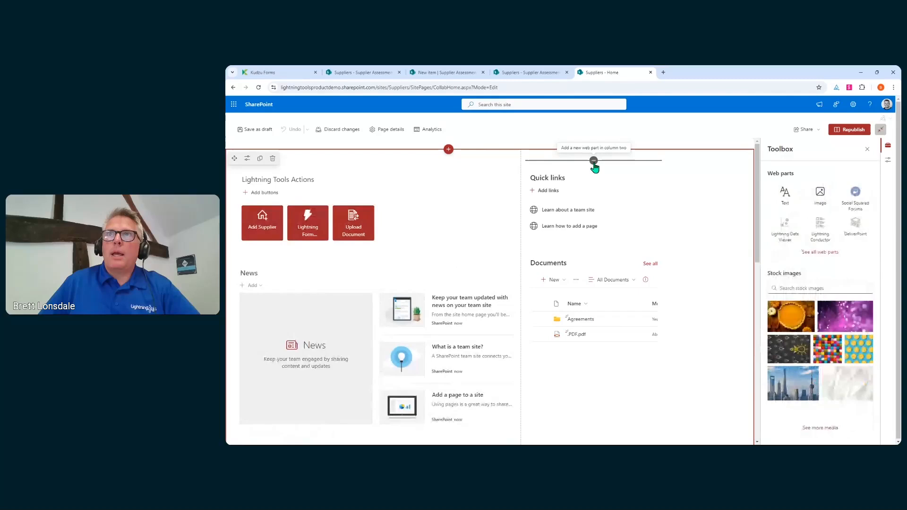
Add the Lightning Tools Actions web part to the home page's second column.
left_click(593, 160)
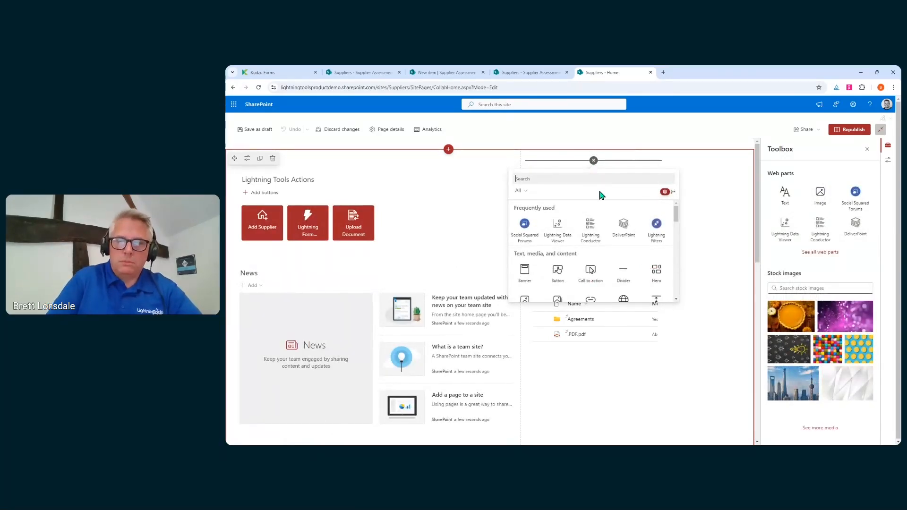
type("light")
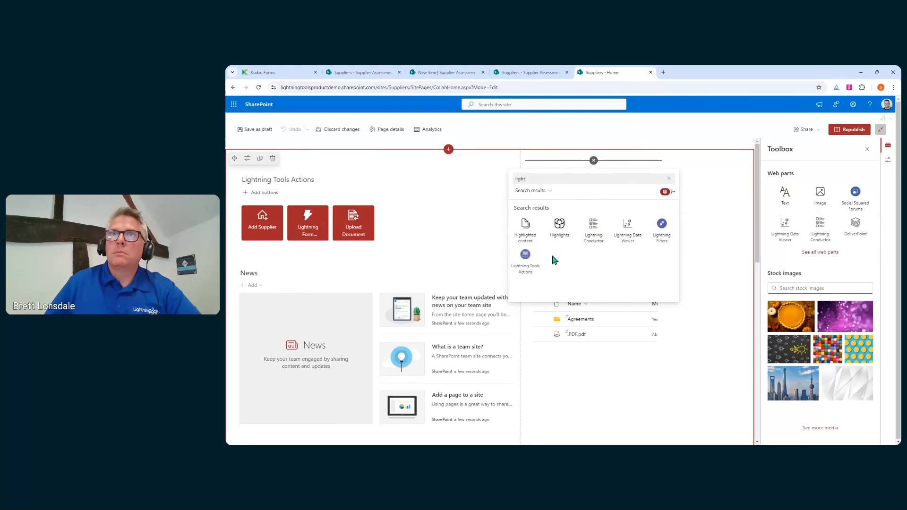
left_click(524, 262)
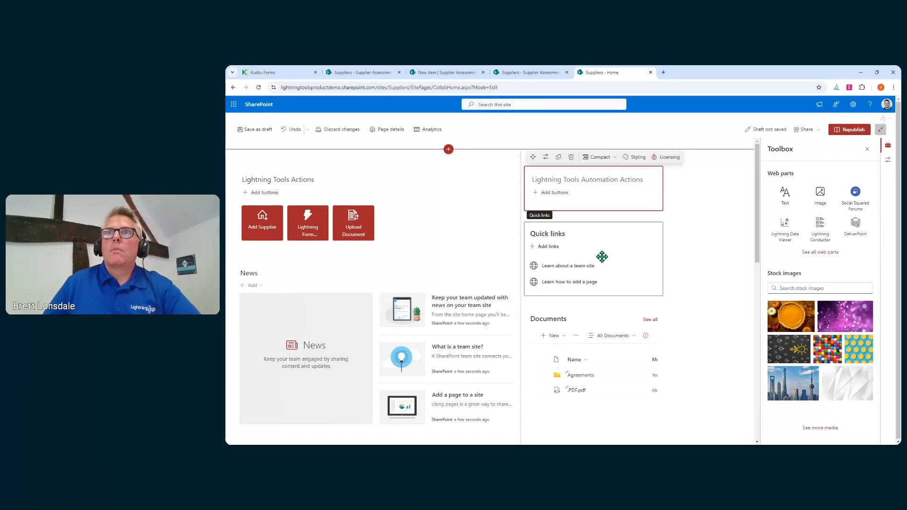
Add an 'Open Supplier Form' button with the house icon and open its click-action builder.
left_click(539, 198)
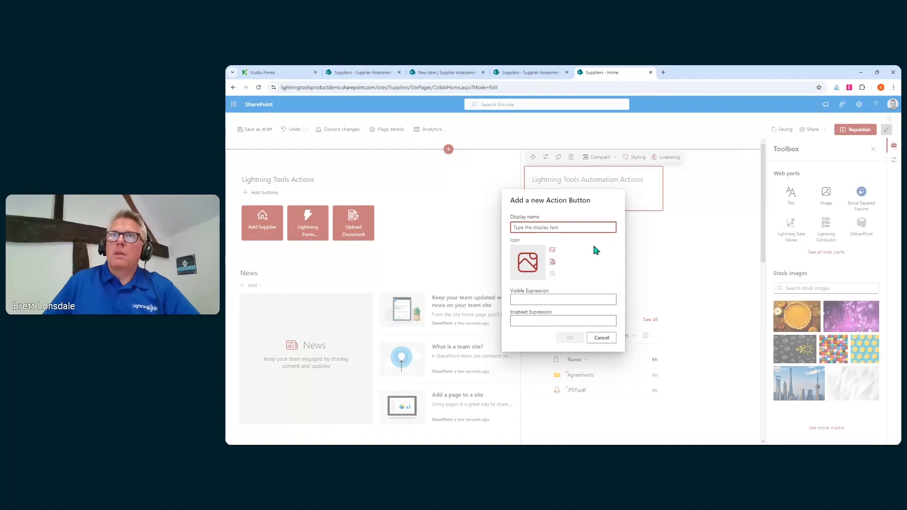
type("Ope")
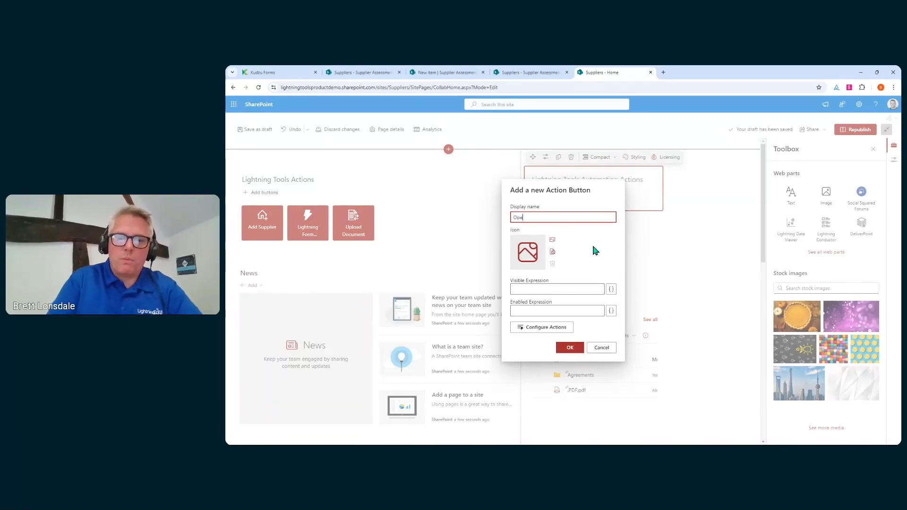
type("n Supplier Form")
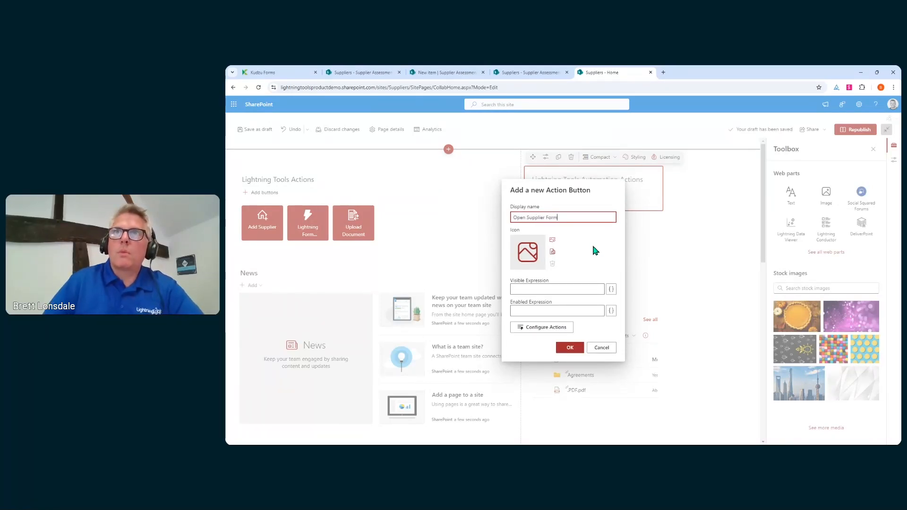
left_click(553, 241)
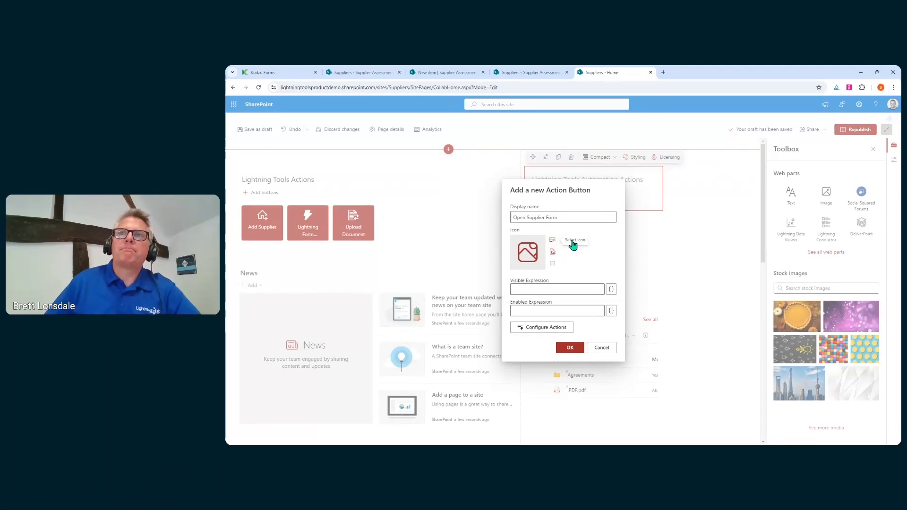
left_click(573, 243)
type("h")
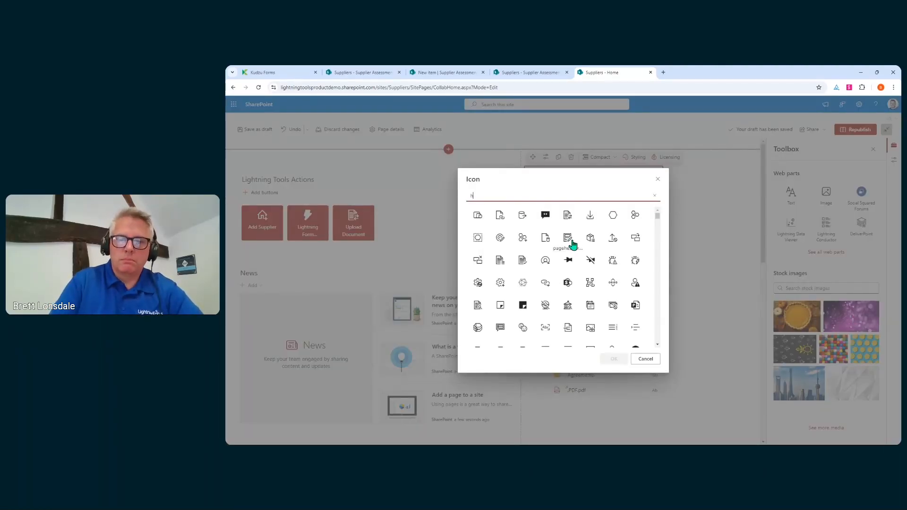
type("ome")
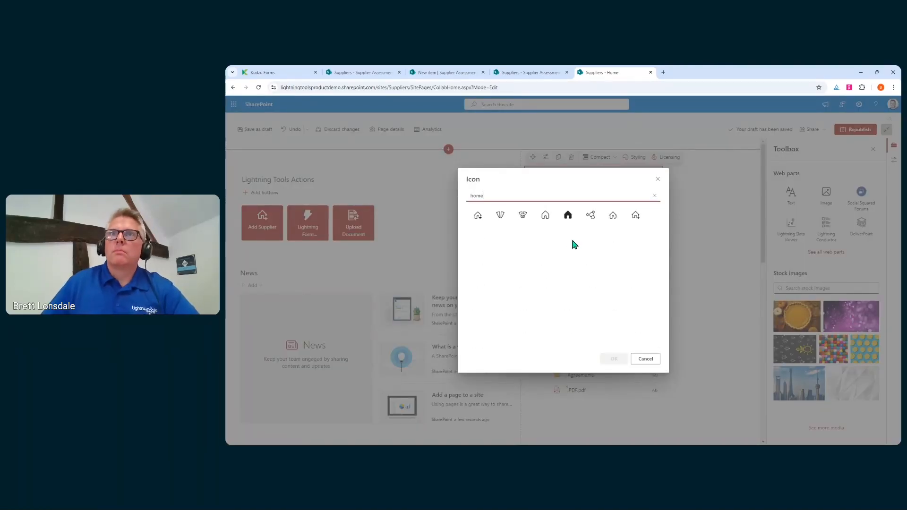
left_click(545, 216)
left_click(617, 357)
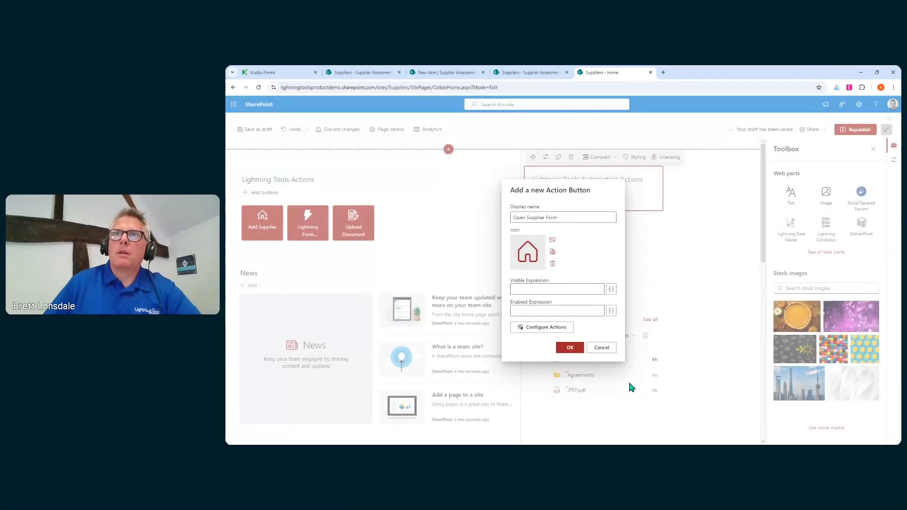
left_click(542, 329)
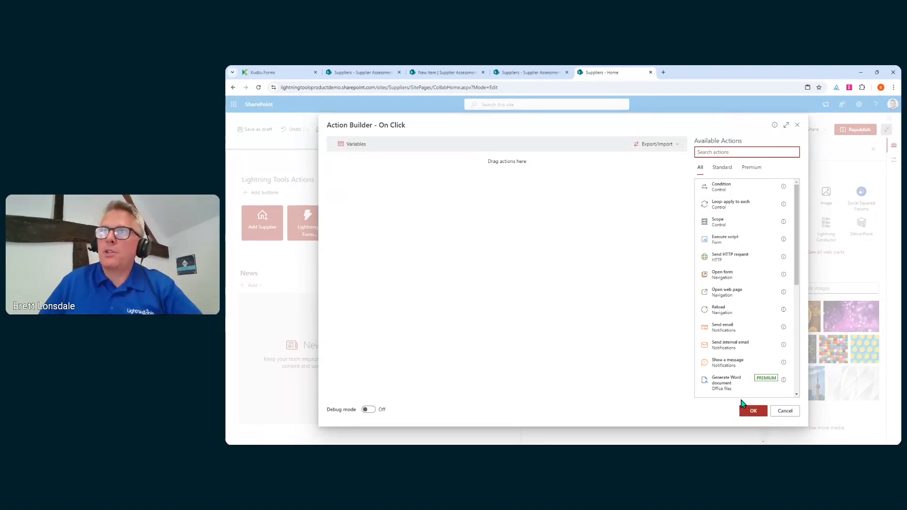
Add an Open form action for Supplier Assessment Form's NewForm.aspx, opening in a Large panel.
left_click(750, 277)
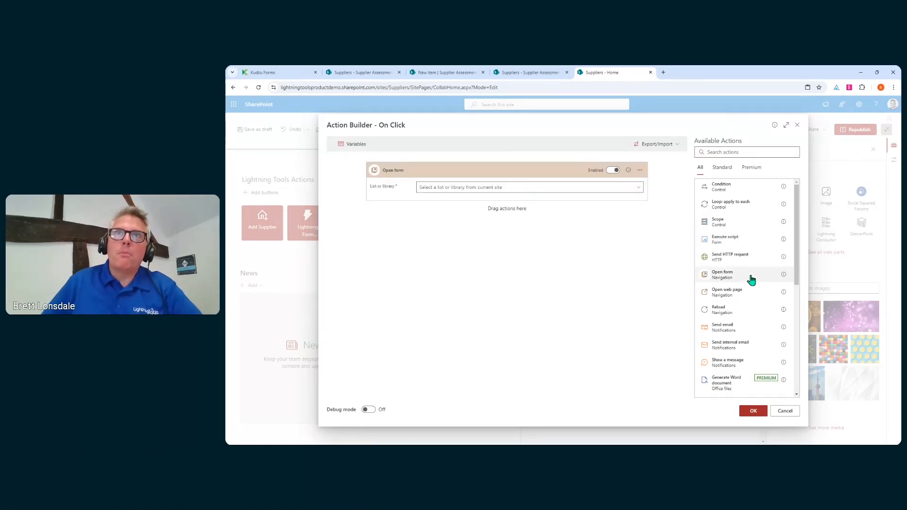
left_click(635, 188)
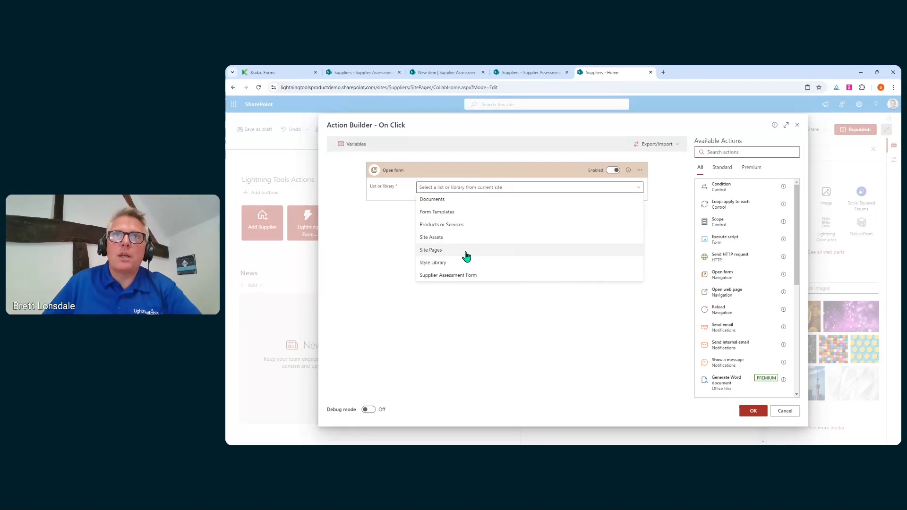
left_click(474, 275)
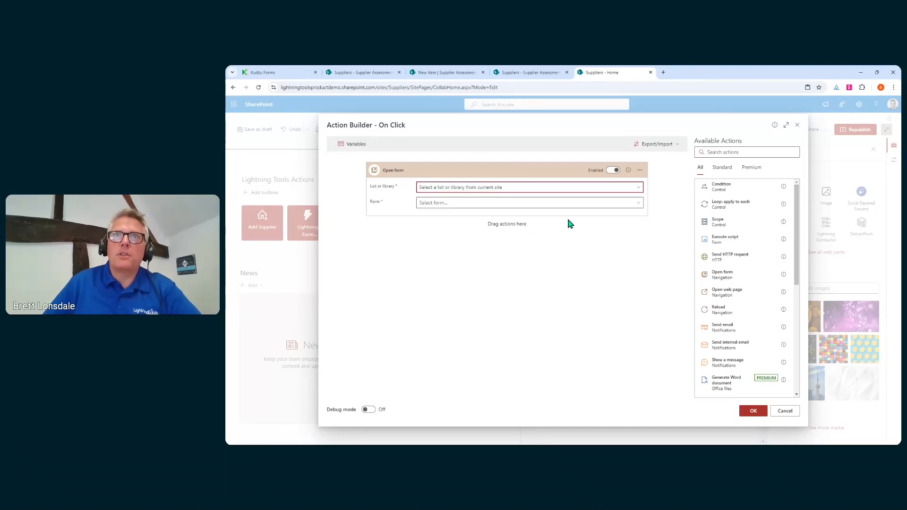
left_click(545, 204)
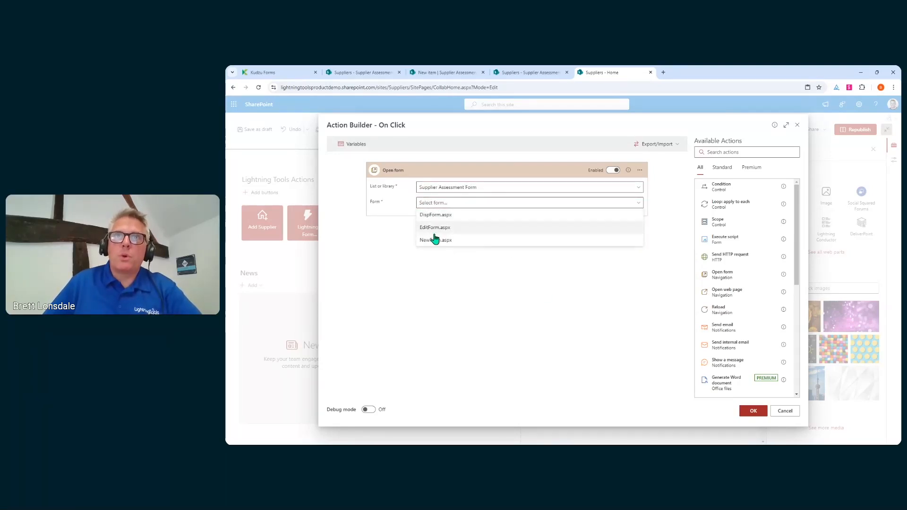
left_click(436, 241)
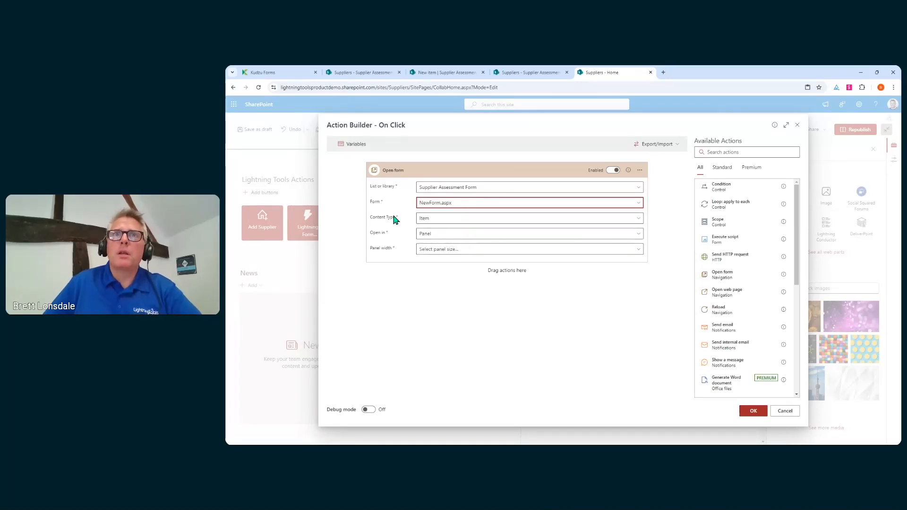
left_click(477, 235)
left_click(474, 244)
left_click(474, 249)
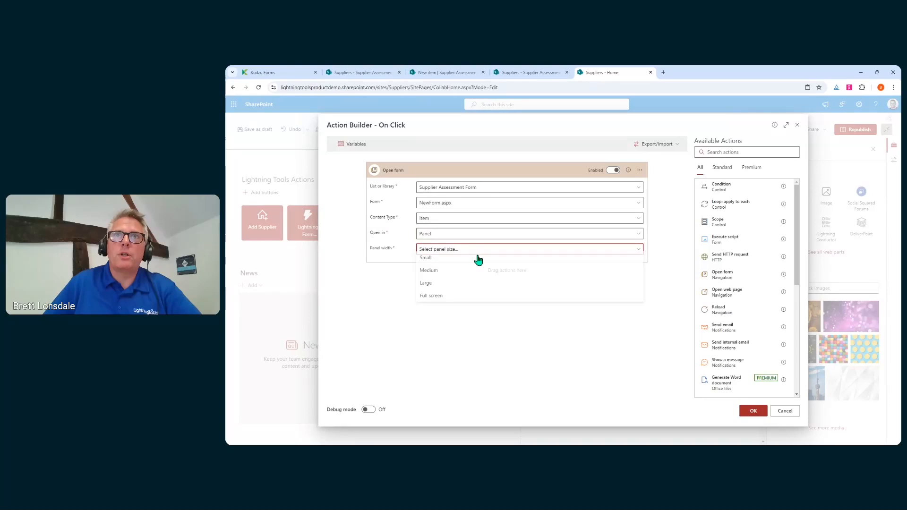
left_click(453, 286)
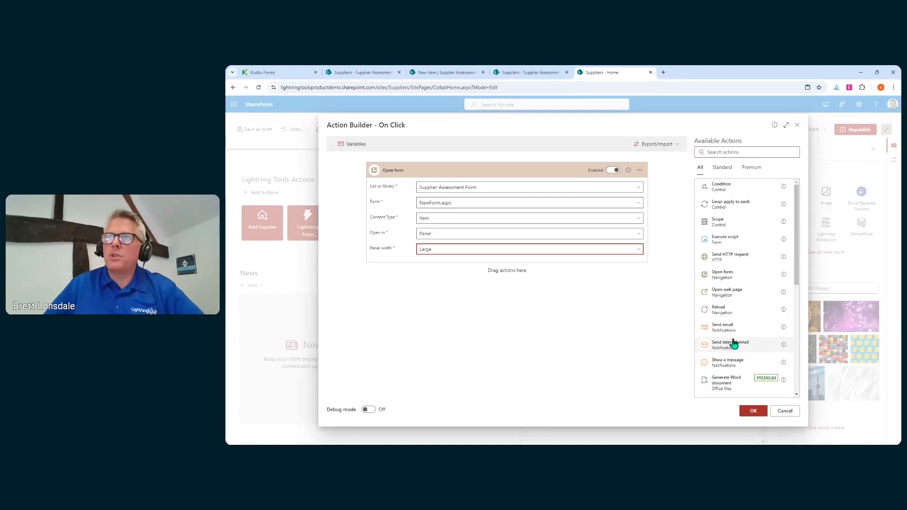
scroll(735, 342, "down", 3)
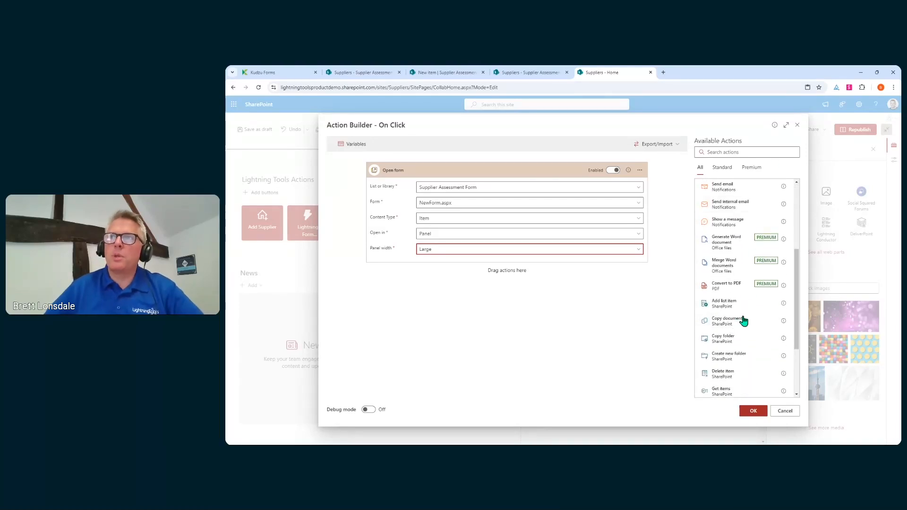
scroll(743, 325, "down", 1)
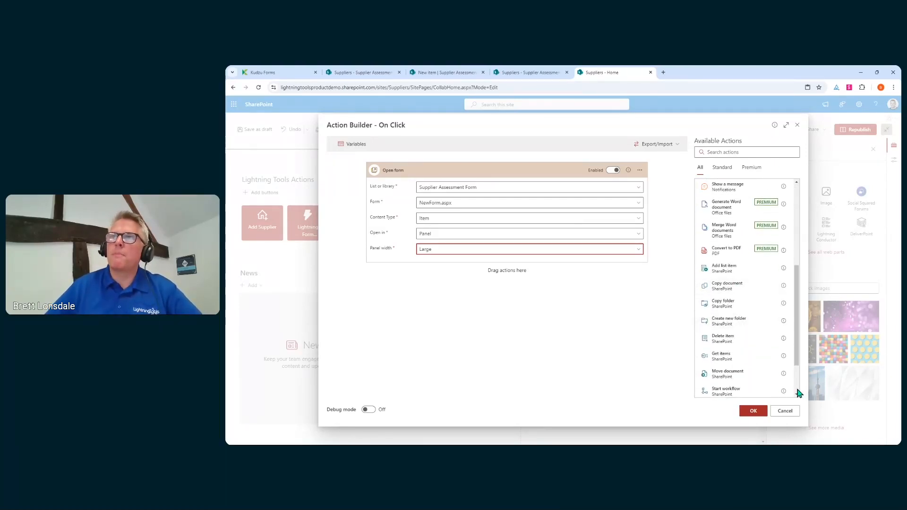
scroll(769, 289, "up", 5)
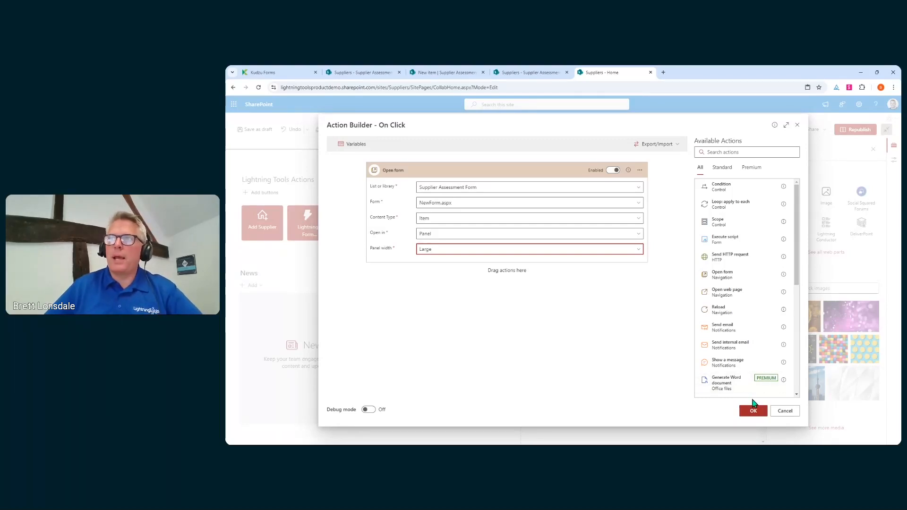
left_click(745, 411)
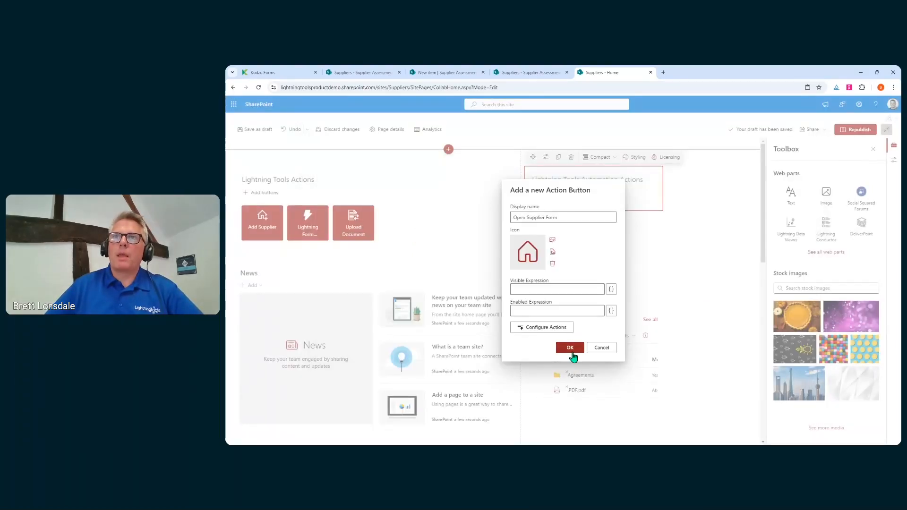
Save the Open Supplier Form button and switch the web part's layout to Tiles.
left_click(571, 347)
mouse_move(557, 214)
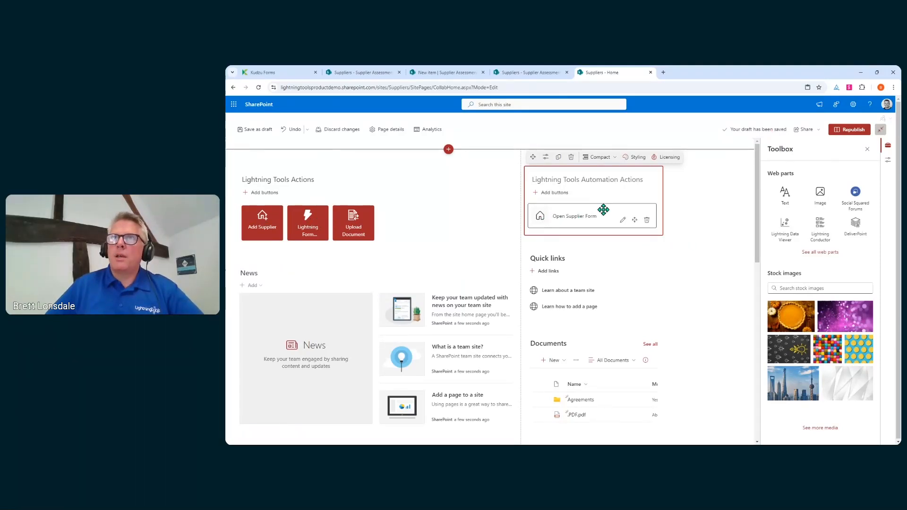
left_click(545, 157)
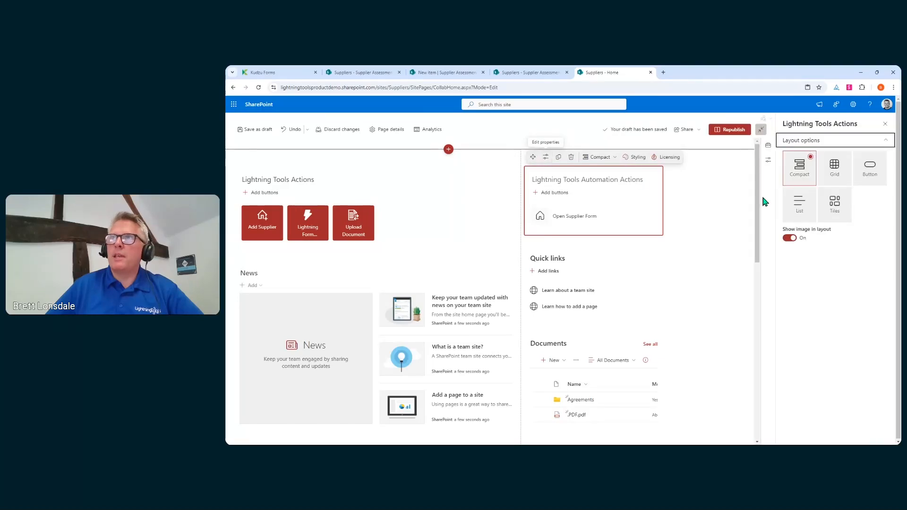
left_click(845, 178)
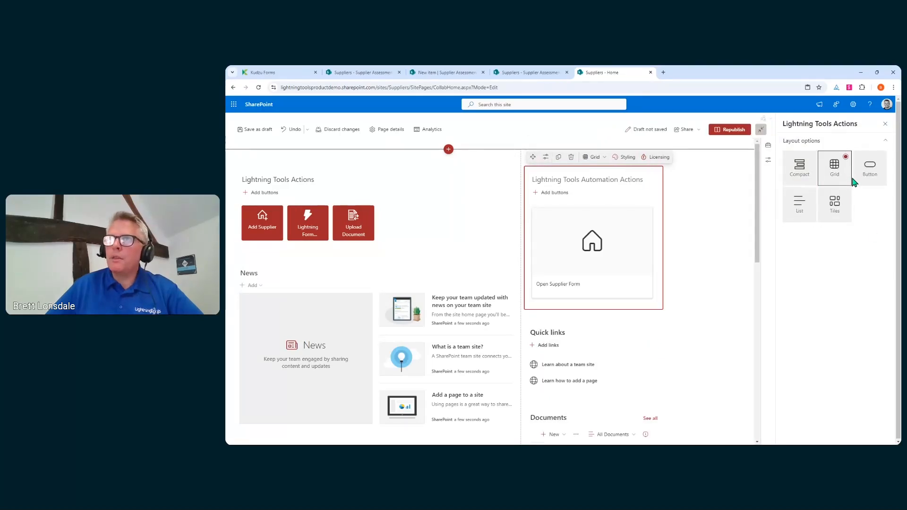
left_click(885, 179)
left_click(806, 209)
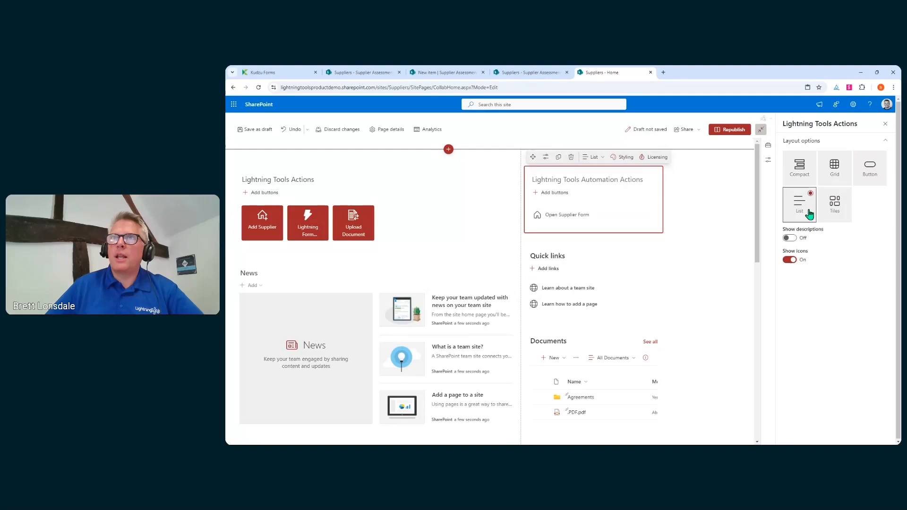
left_click(834, 204)
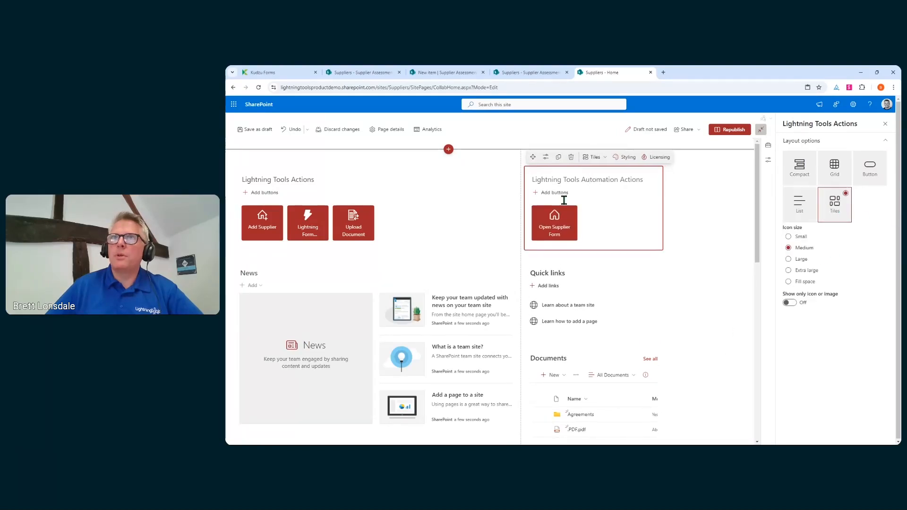
Republish the home page and advance the slides to Kudzu Form Migrator.
left_click(730, 132)
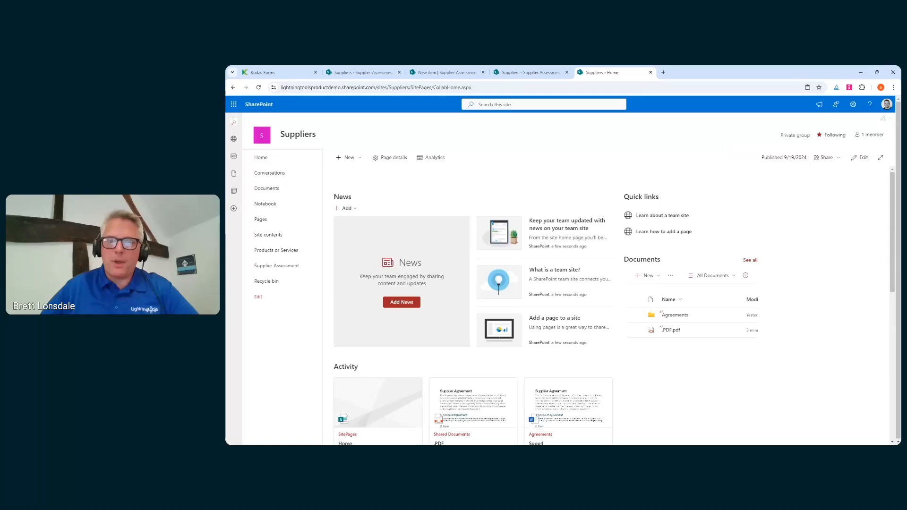
key("alt+Tab")
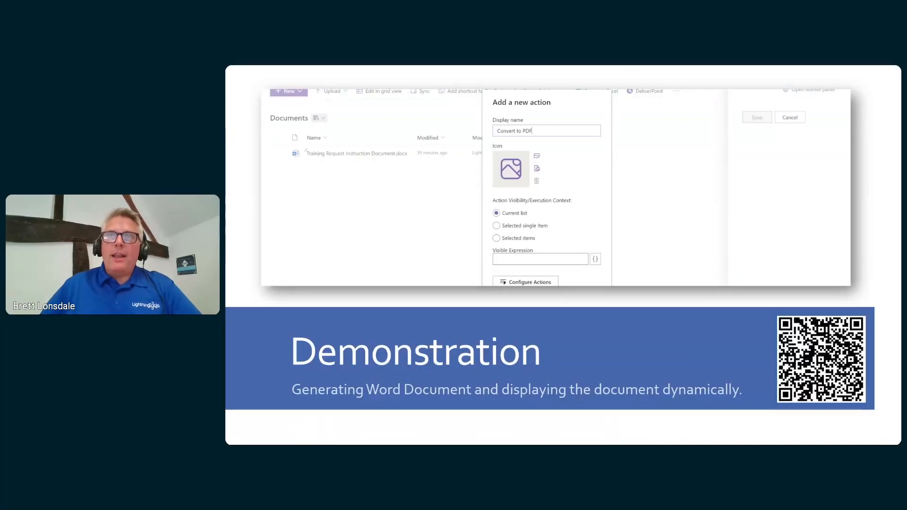
left_click(642, 359)
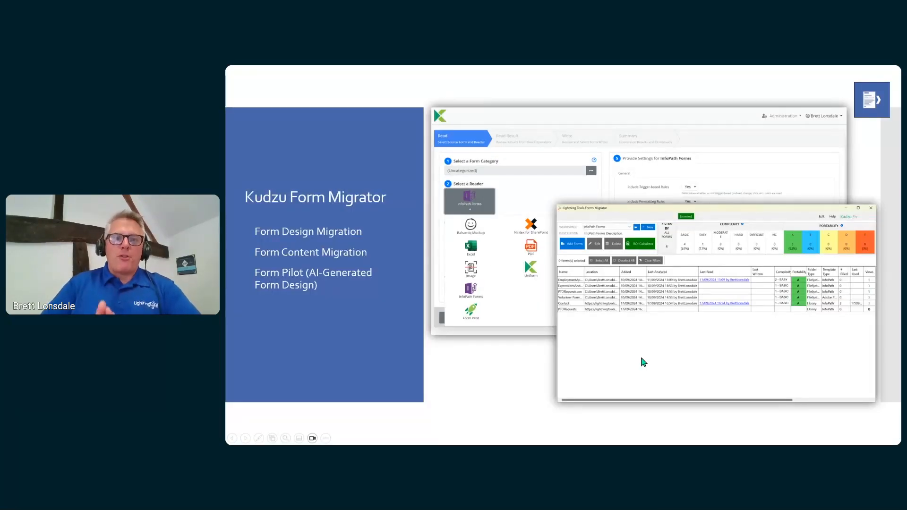
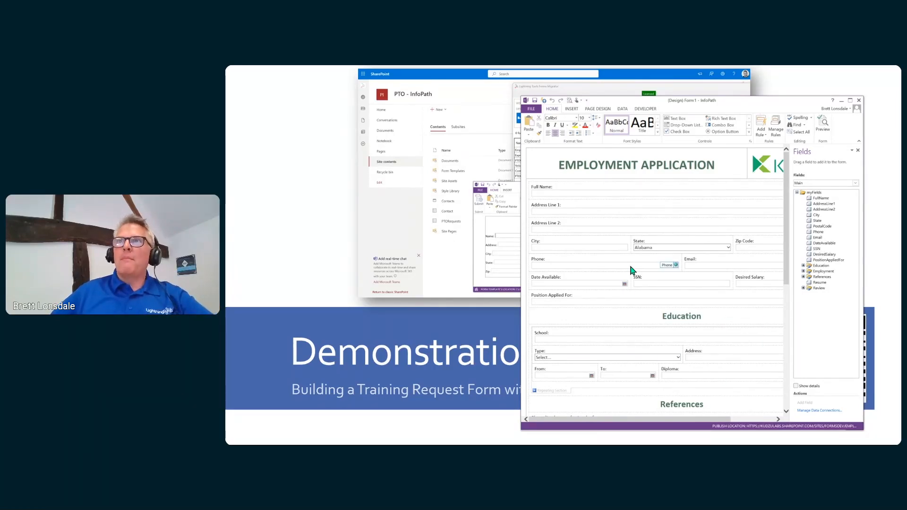
Scroll to bring the InfoPath Employment Application form design into view.
scroll(631, 267, "down", 2)
Scroll through the applicant, Education, References, Previous Employment and Resume sections, then switch to Forms Migrator.
scroll(633, 269, "up", 2)
scroll(739, 312, "down", 2)
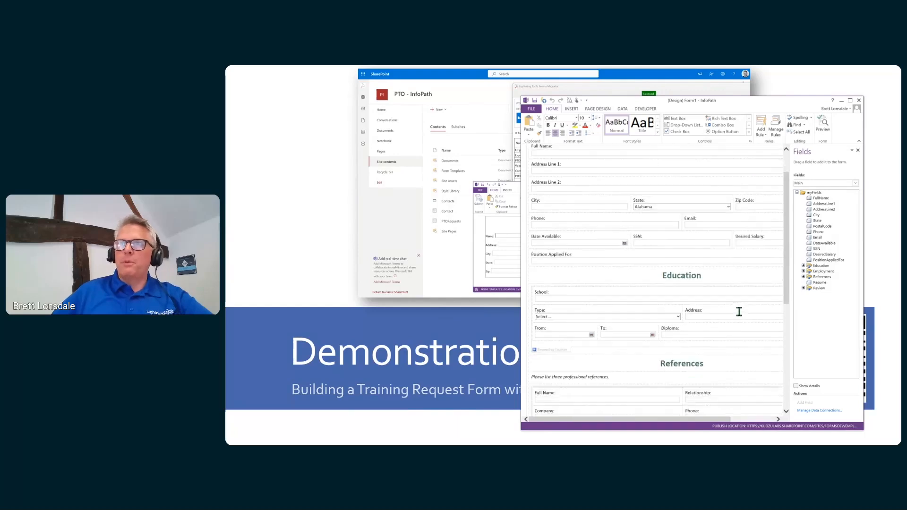
scroll(739, 312, "down", 3)
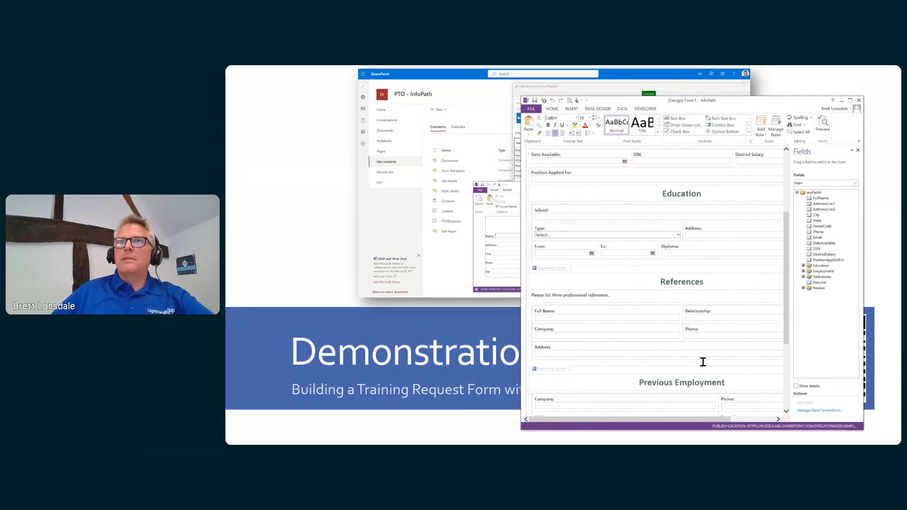
scroll(609, 362, "down", 5)
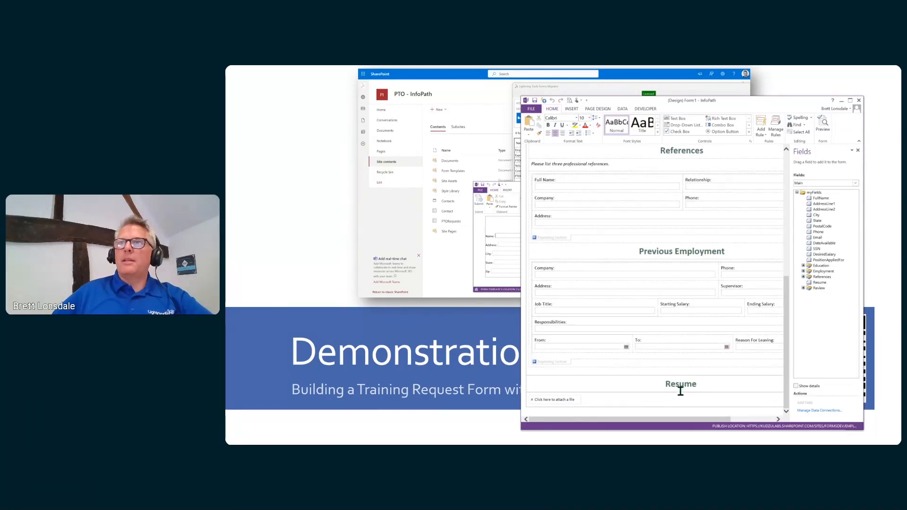
scroll(684, 334, "up", 10)
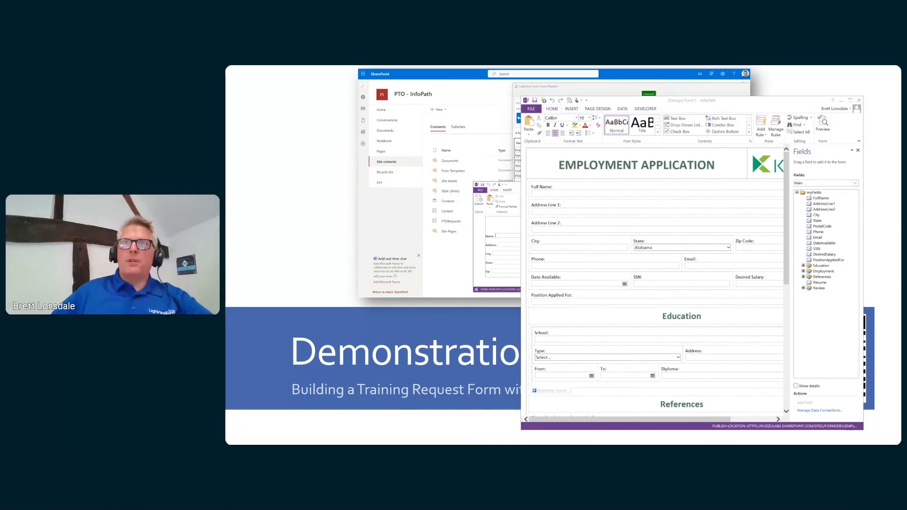
key("alt+Tab")
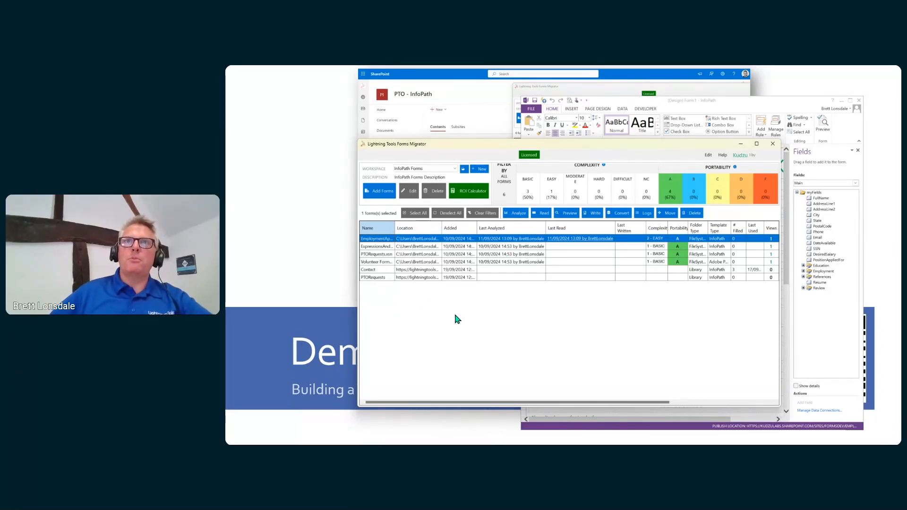
Preview the file-system Add Forms option, then sort forms by Location and autofit the Name column.
left_click(390, 197)
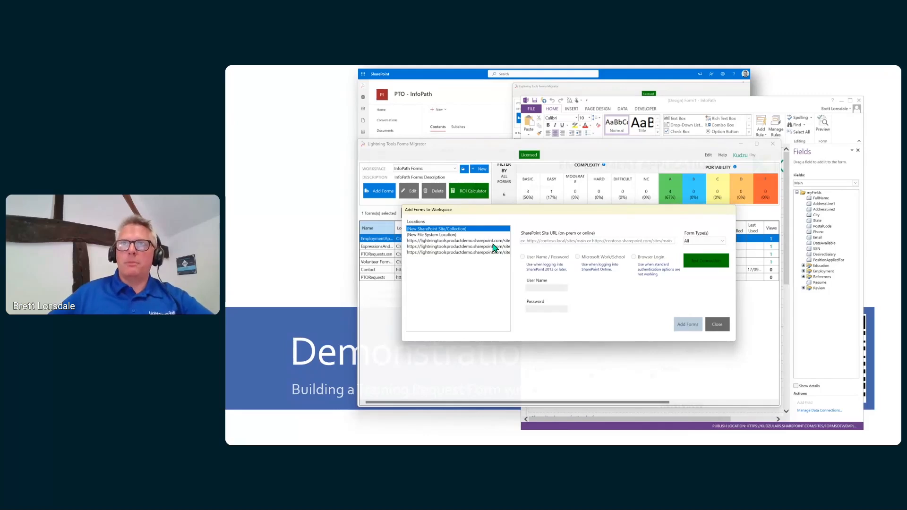
left_click(438, 235)
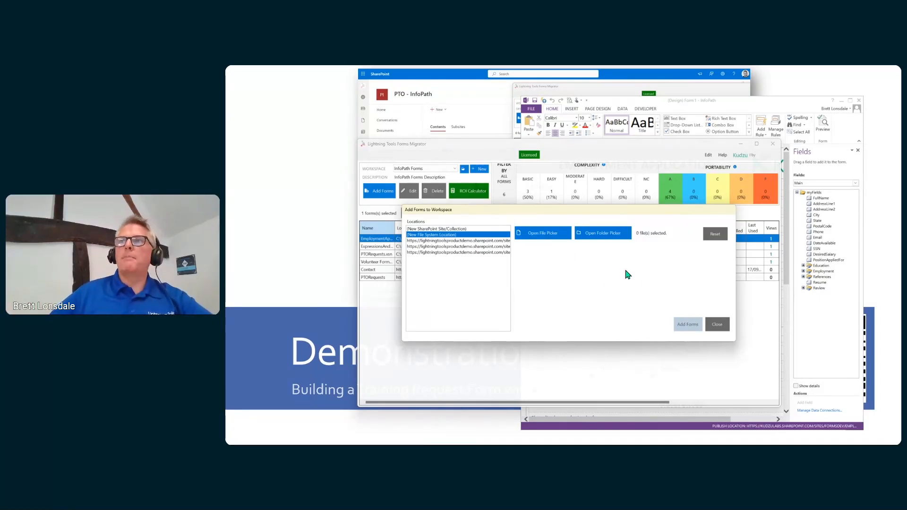
left_click(716, 324)
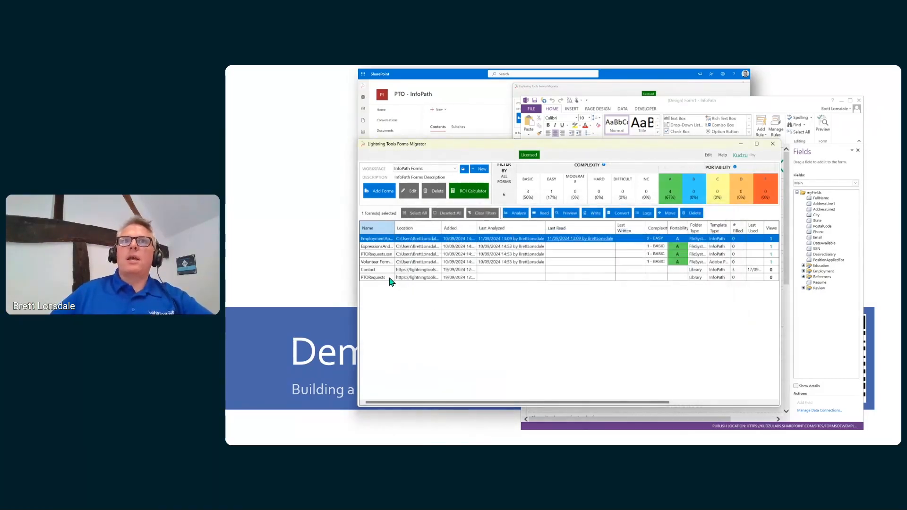
left_click(396, 232)
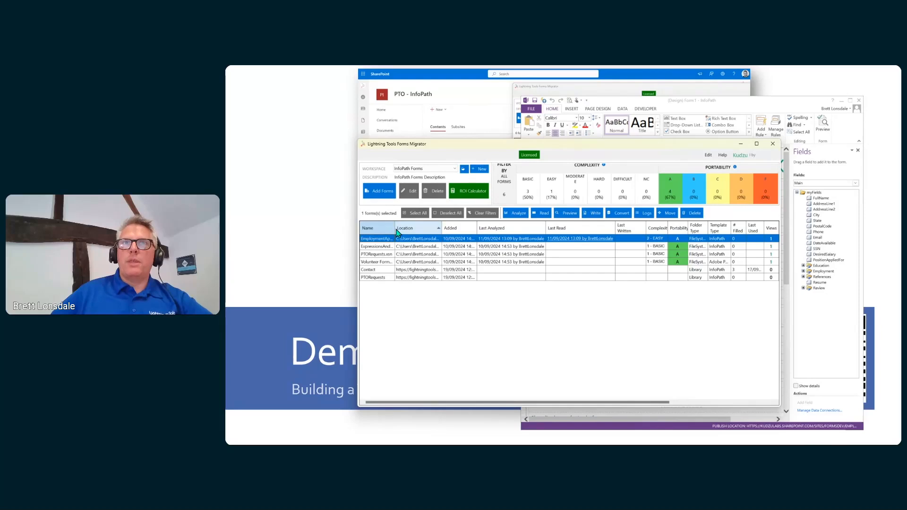
double_click(395, 229)
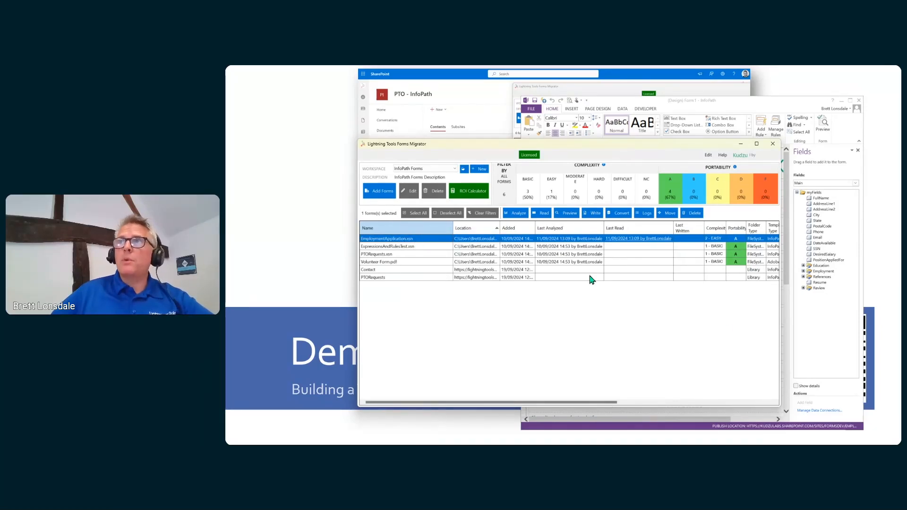
Glance at the InfoPath design, then open the ROI Calculator showing £5,760 savings and 400% ROI.
left_click(693, 116)
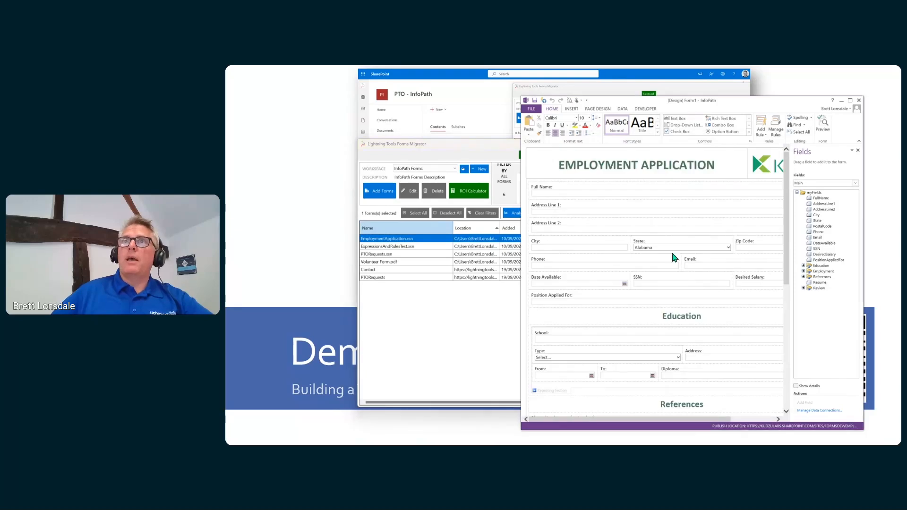
left_click(425, 145)
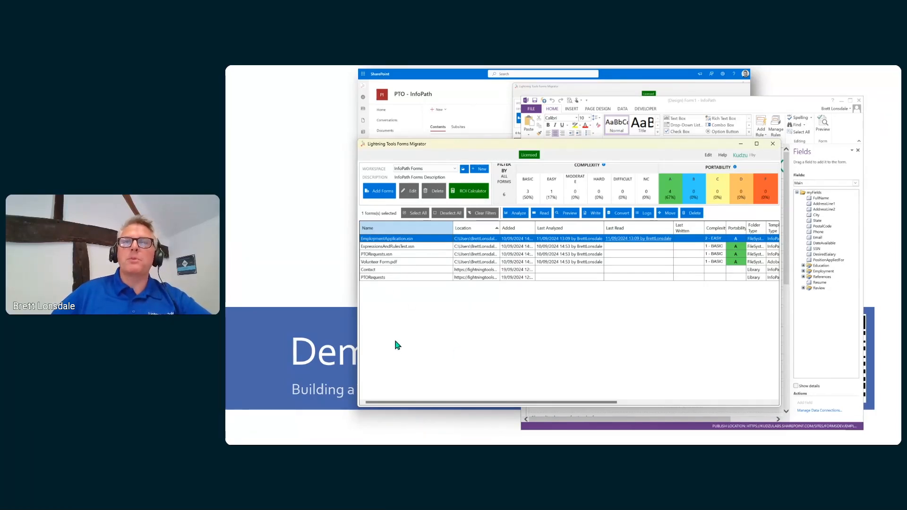
left_click(470, 191)
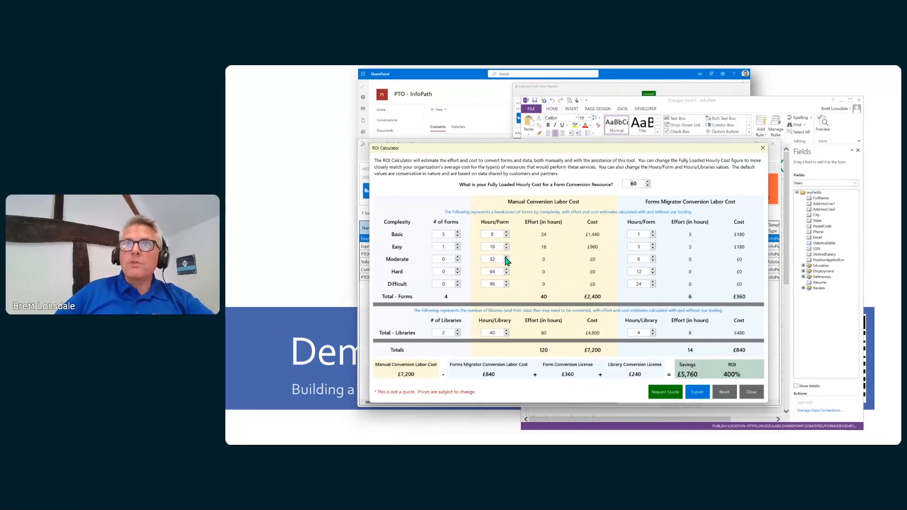
double_click(443, 259)
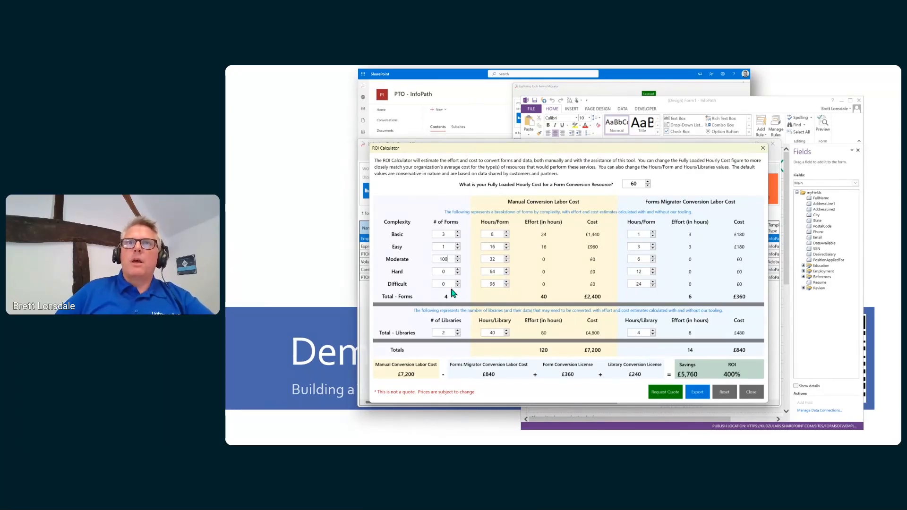
left_click(448, 333)
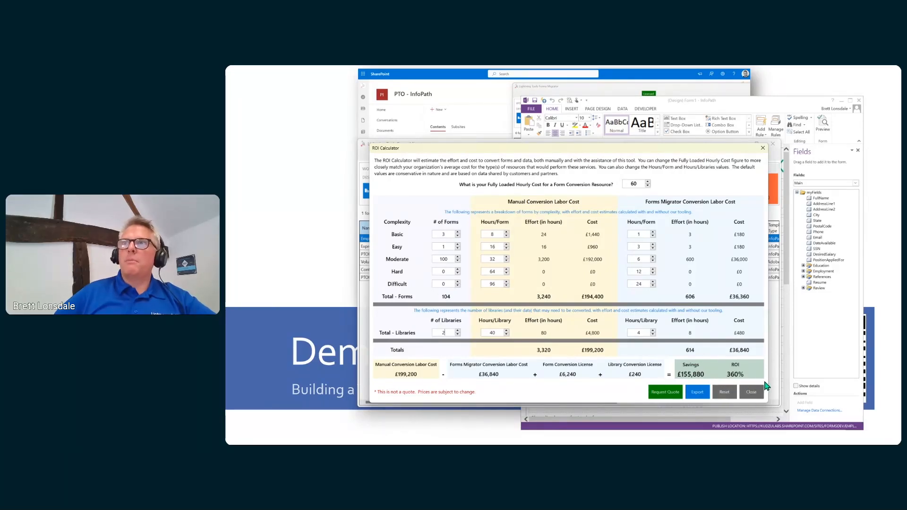
left_click(751, 391)
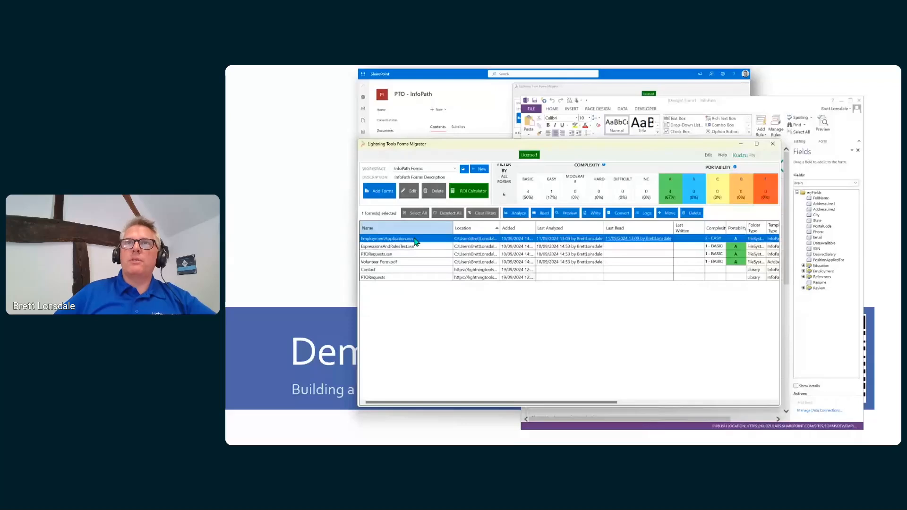
left_click(571, 214)
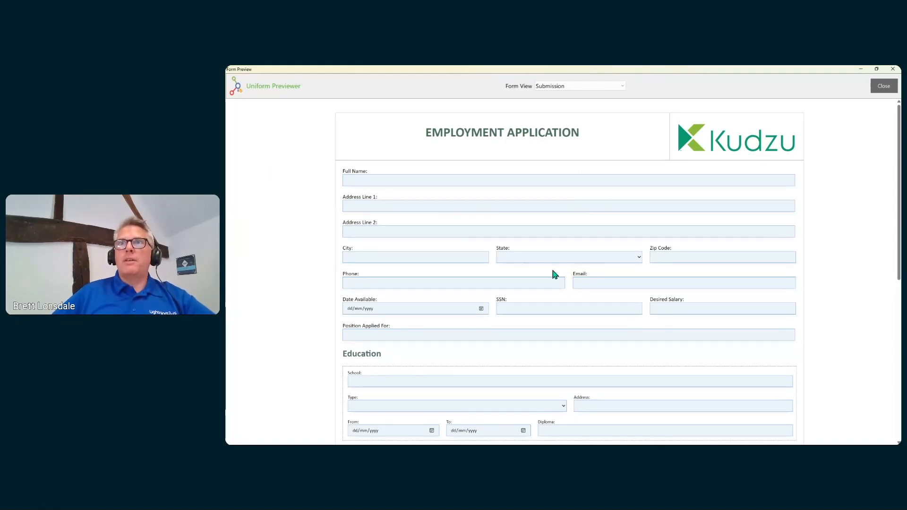
scroll(555, 368, "down", 2)
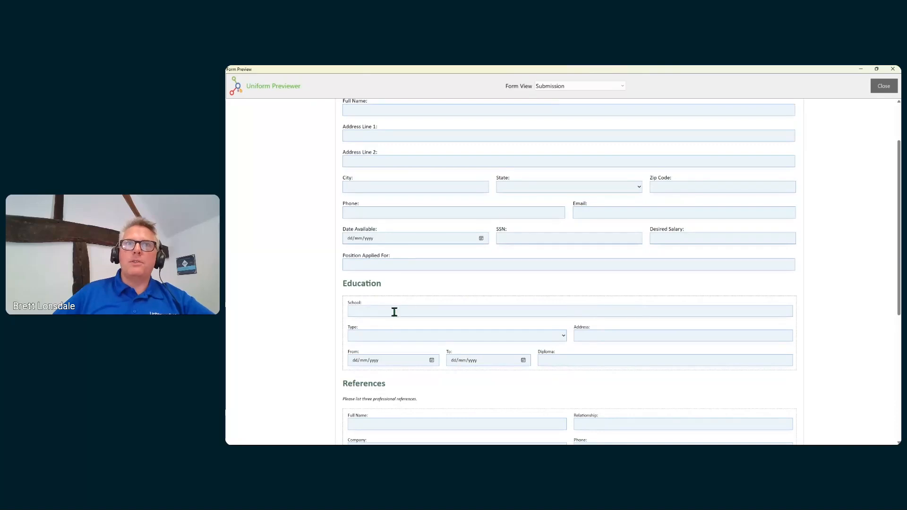
scroll(721, 309, "up", 2)
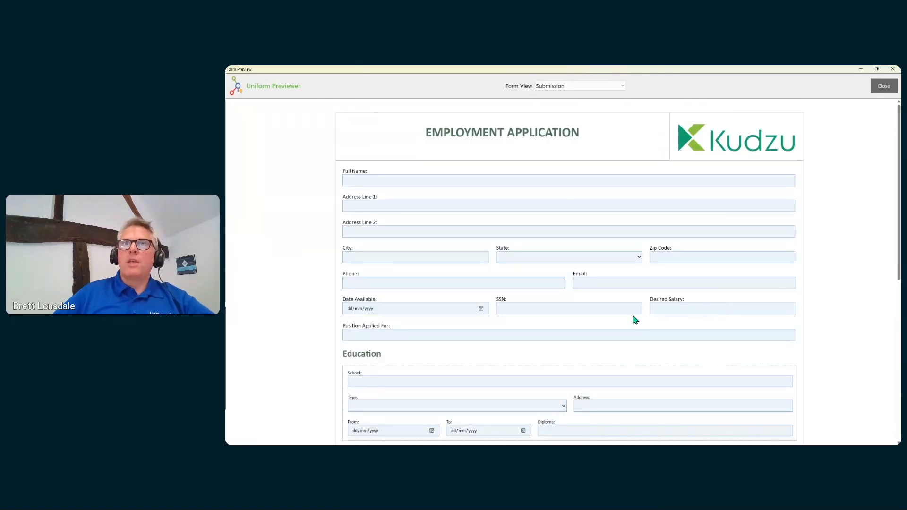
scroll(622, 312, "down", 8)
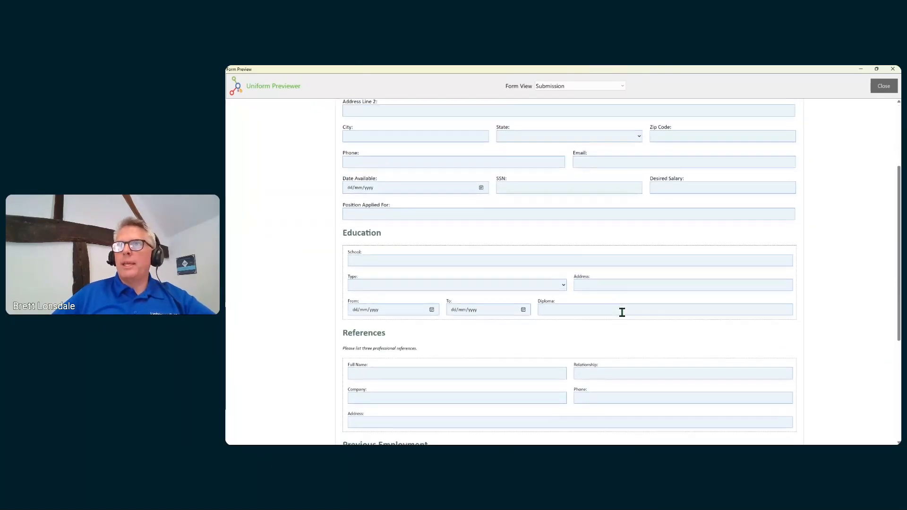
scroll(621, 312, "down", 1)
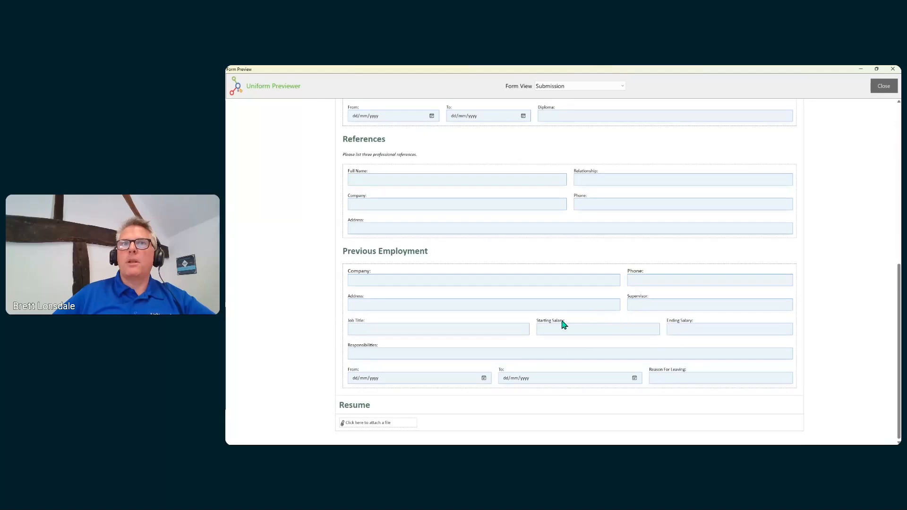
scroll(522, 313, "up", 9)
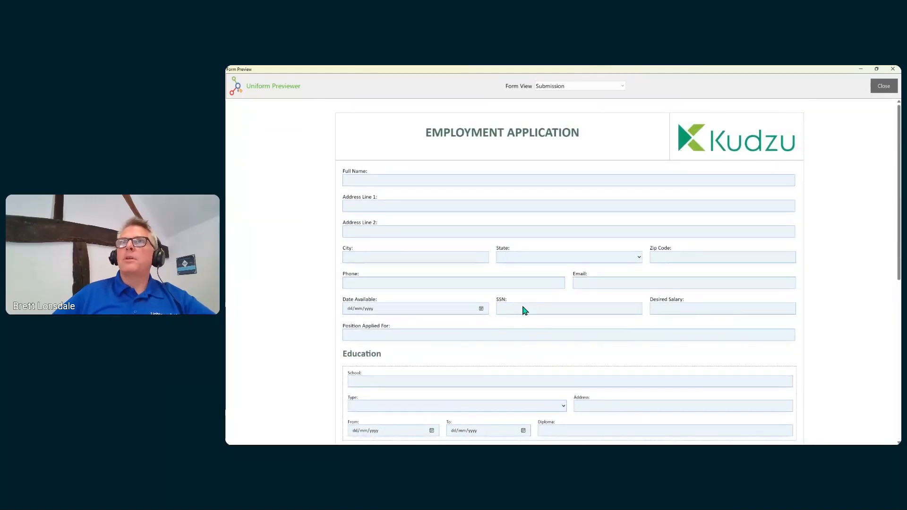
left_click(883, 86)
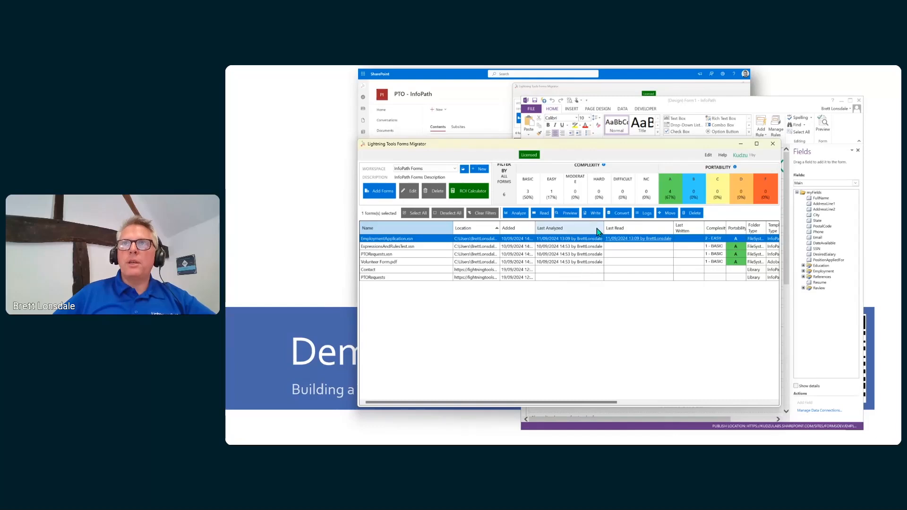
Look at the Write Form settings, then switch to the Suppliers SharePoint home page.
left_click(594, 212)
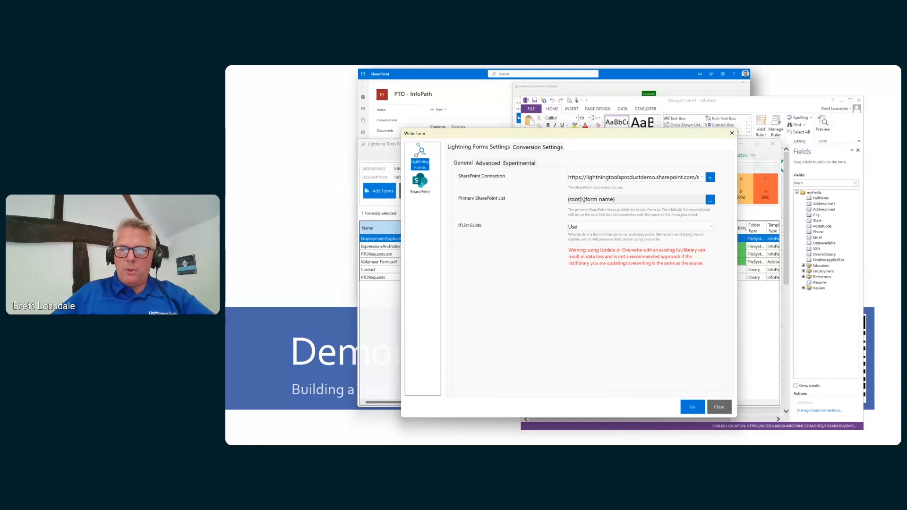
key("alt+Tab")
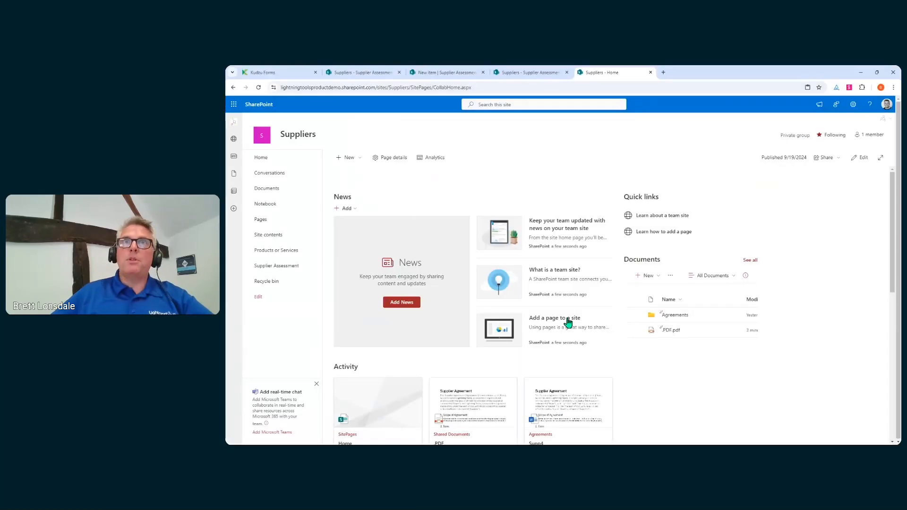
Create a Standard team site named 'My InfoPath Form' from the SharePoint start page.
left_click(234, 105)
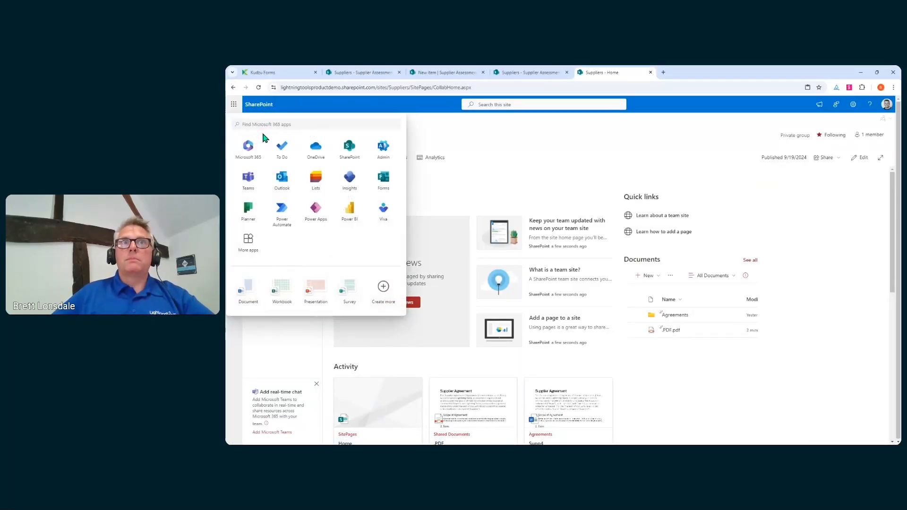
left_click(348, 148)
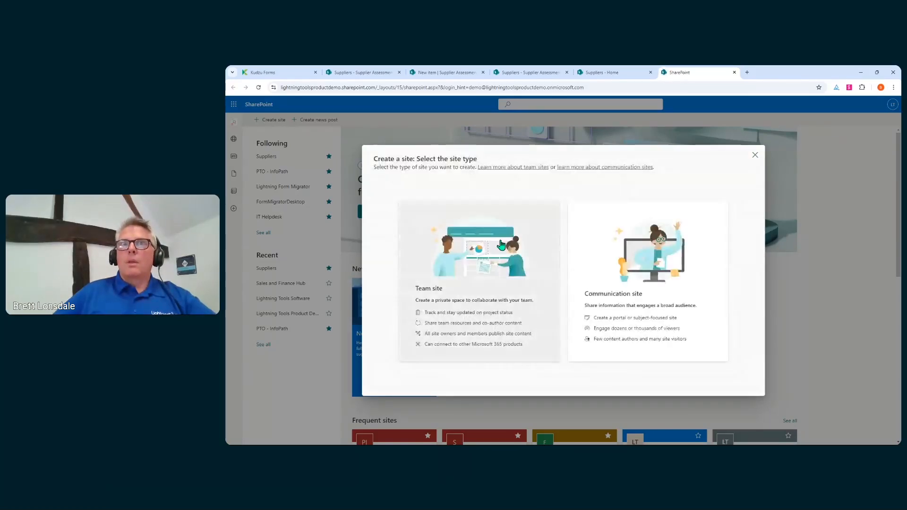
left_click(501, 244)
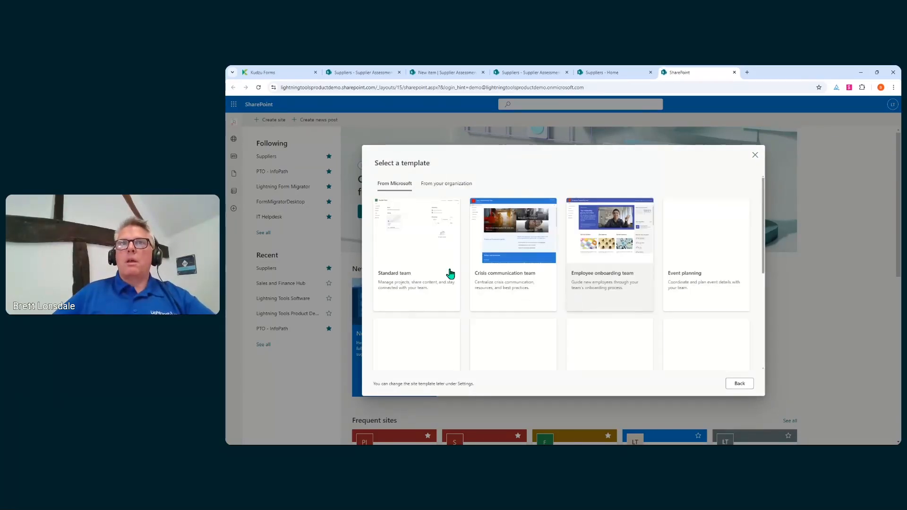
left_click(450, 274)
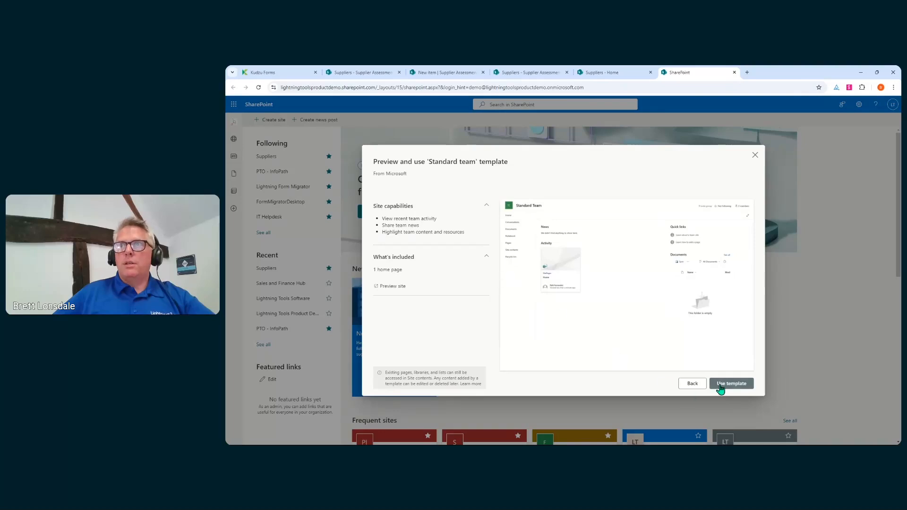
left_click(720, 386)
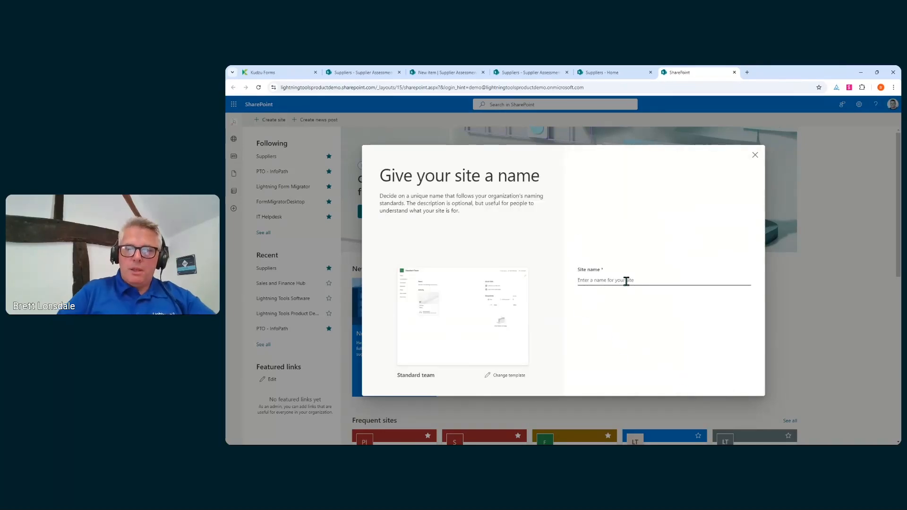
type("My InfoP")
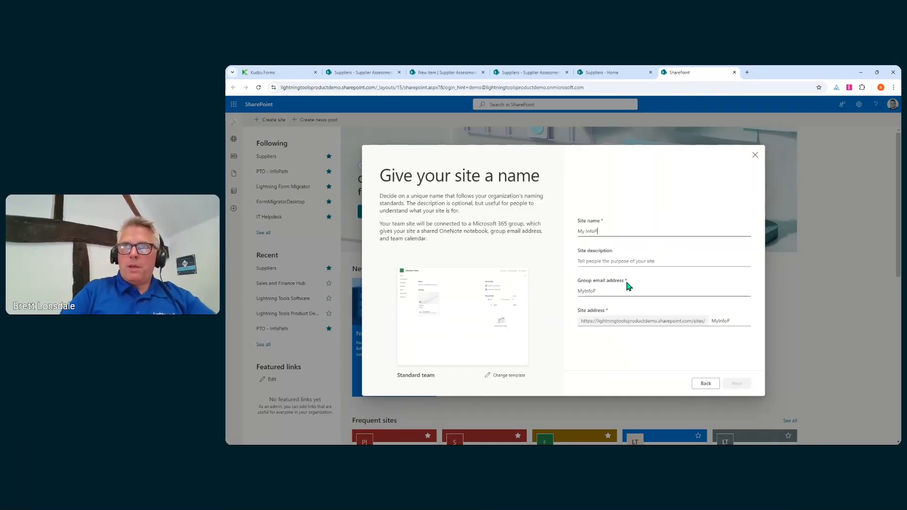
type("ath Form")
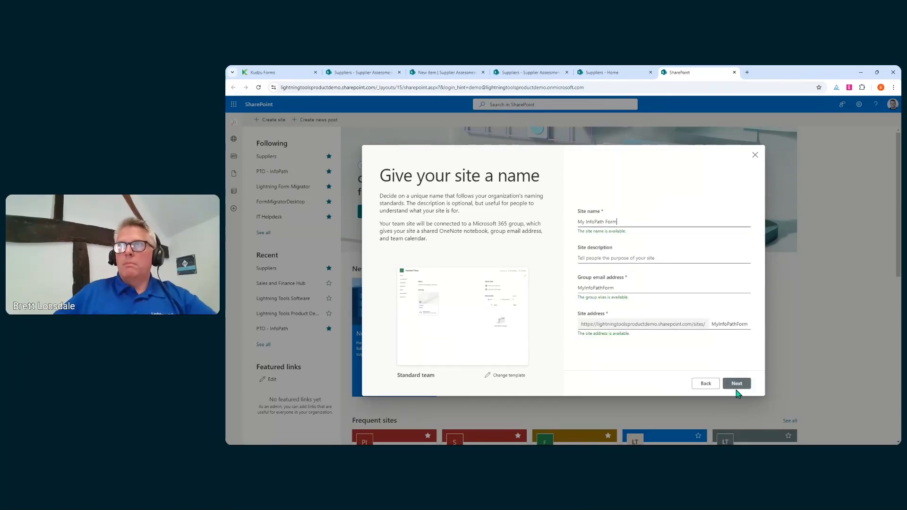
left_click(736, 384)
left_click(734, 383)
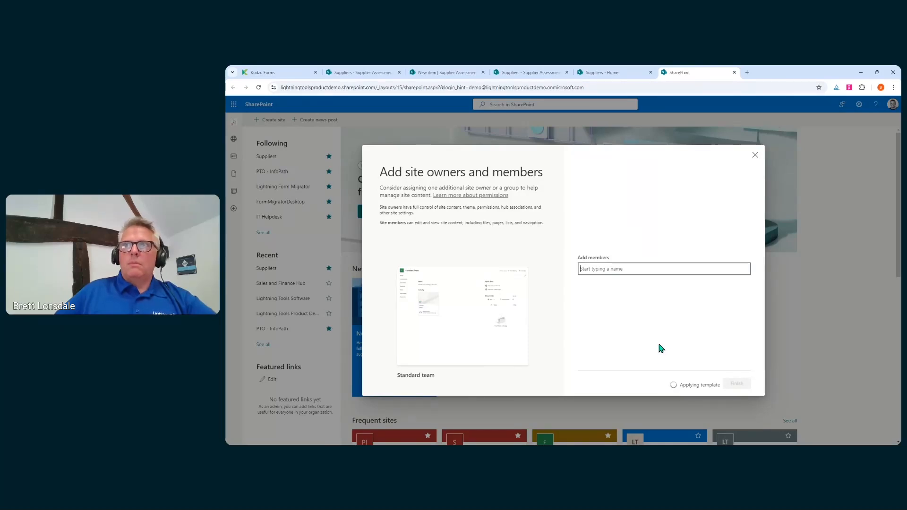
left_click(736, 383)
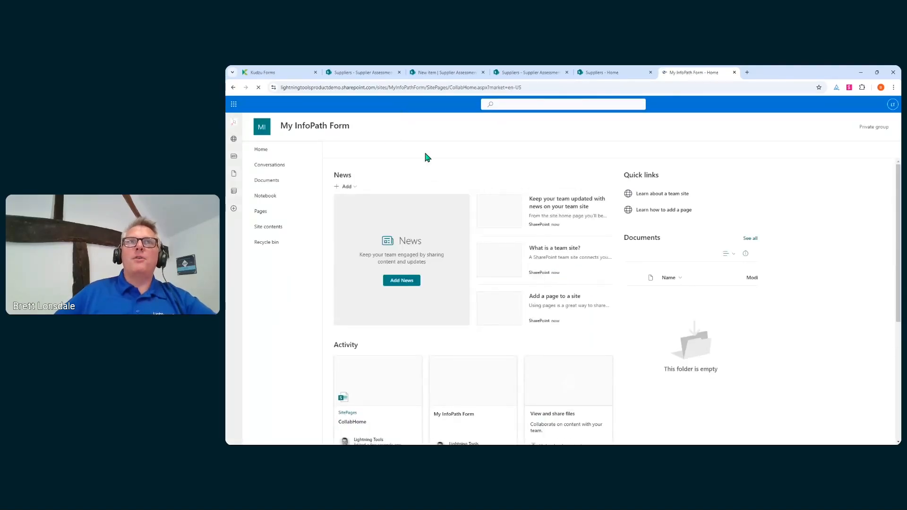
Open the new site's contents, copy its address, and return to the Write Form dialog.
left_click(271, 228)
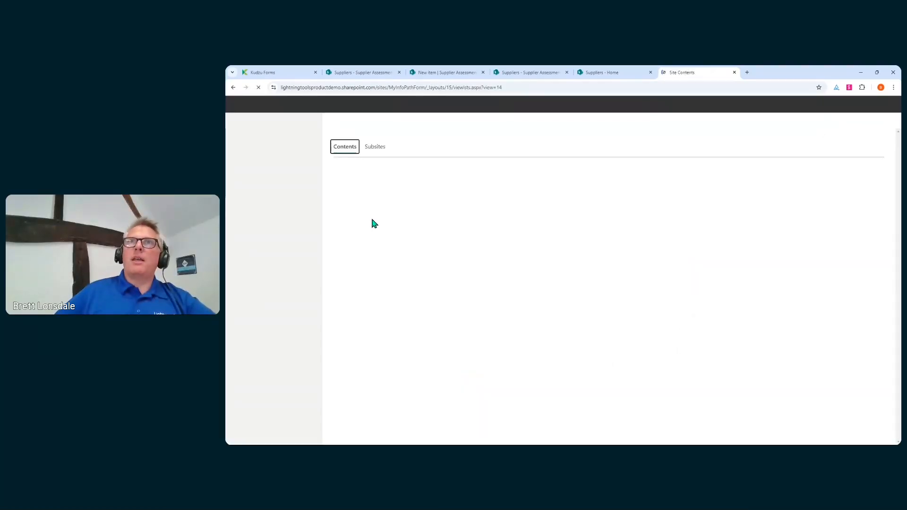
left_click_drag(425, 87, 281, 87)
key("ctrl+c")
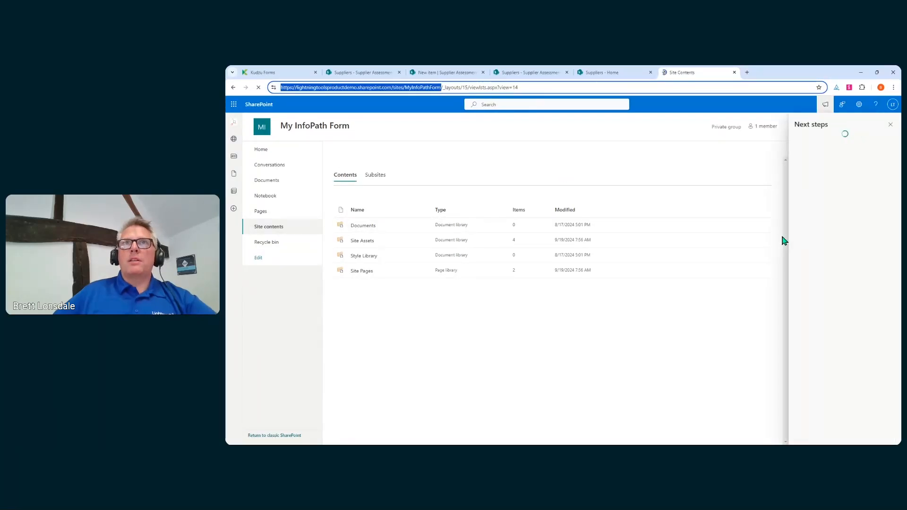
left_click(890, 126)
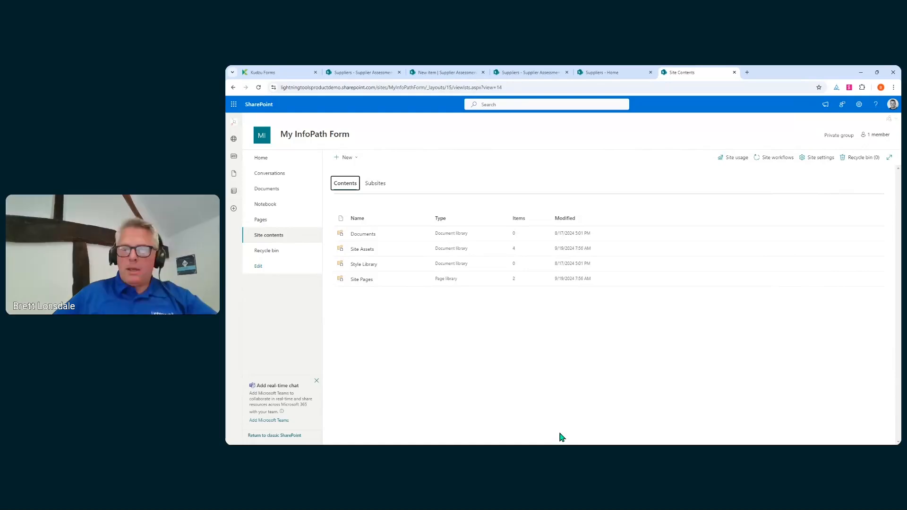
left_click(561, 444)
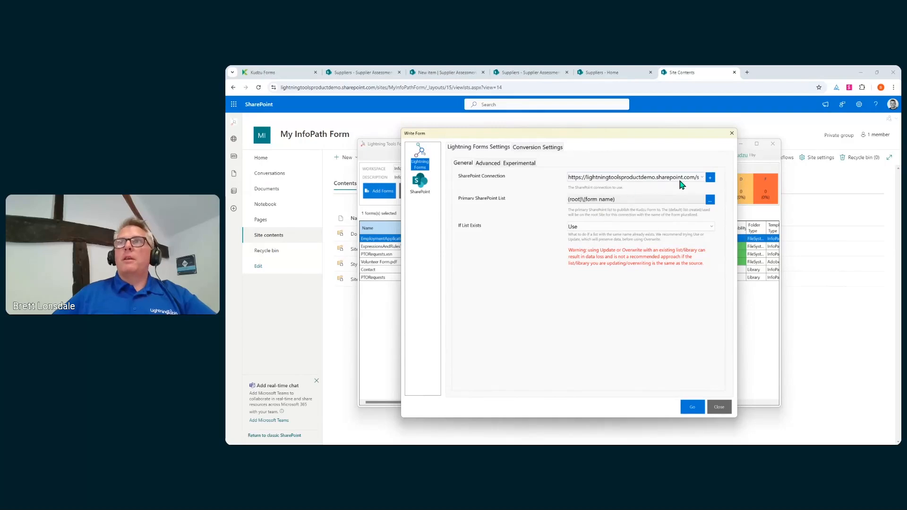
Add a browser-login SharePoint connection to the pasted site URL, test it, and save it.
left_click(710, 177)
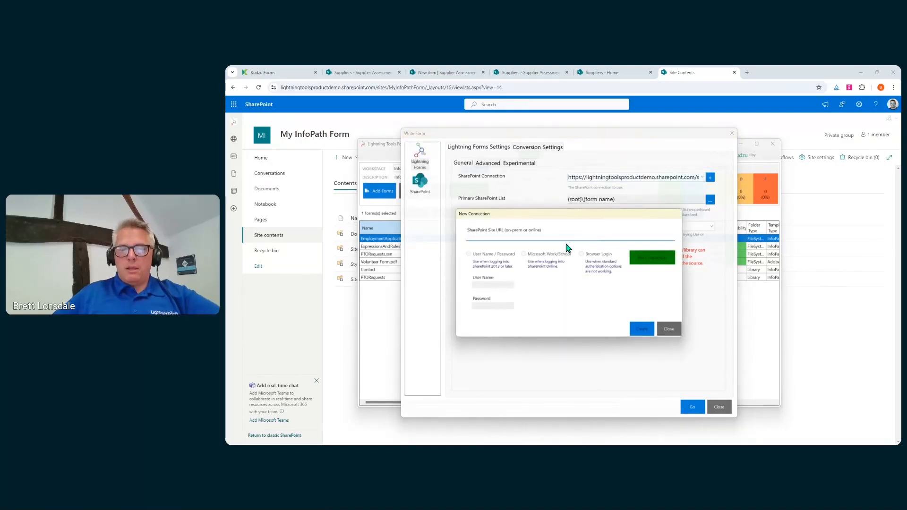
key("ctrl+v")
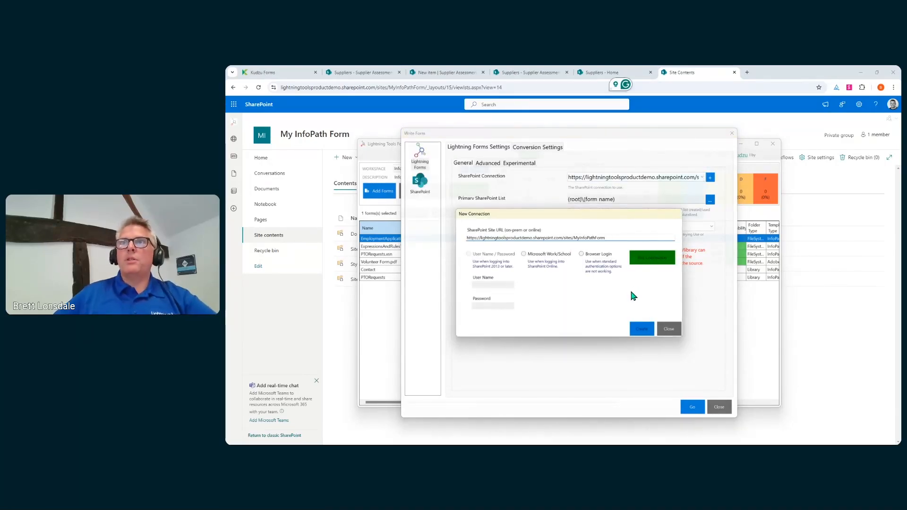
left_click(581, 255)
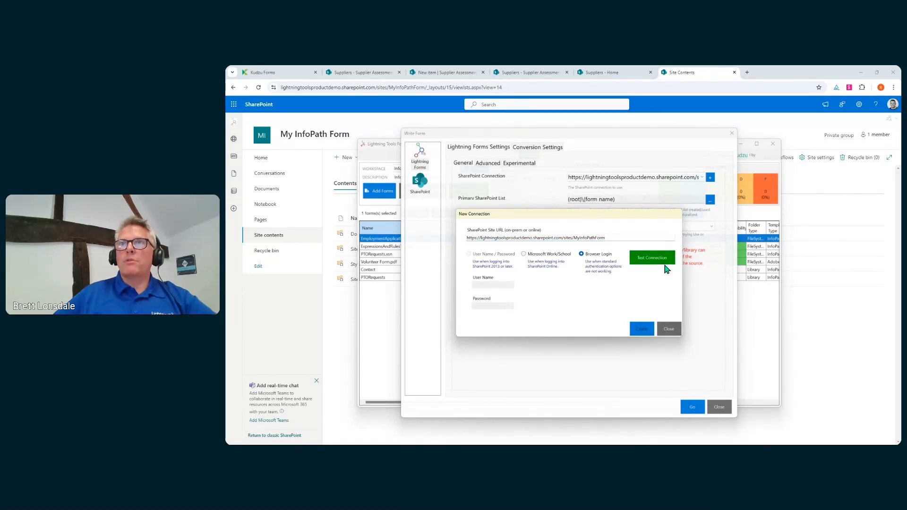
left_click(635, 263)
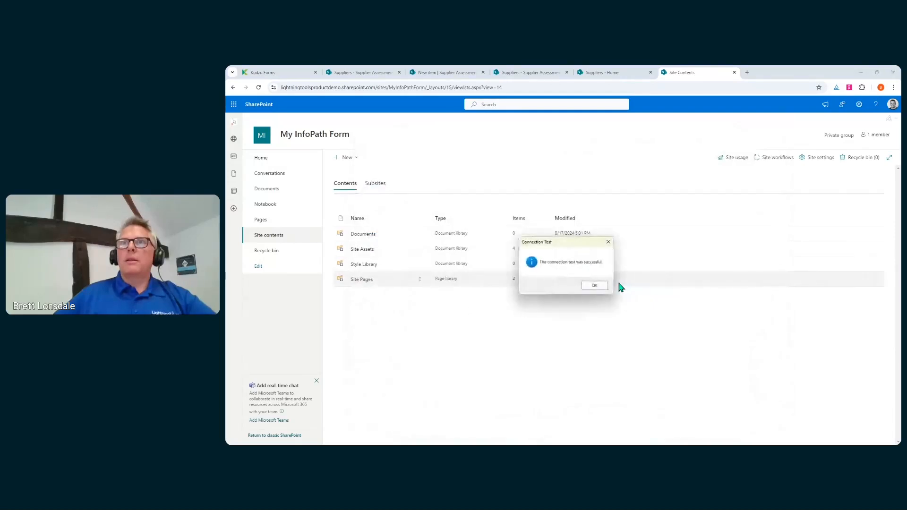
left_click(593, 285)
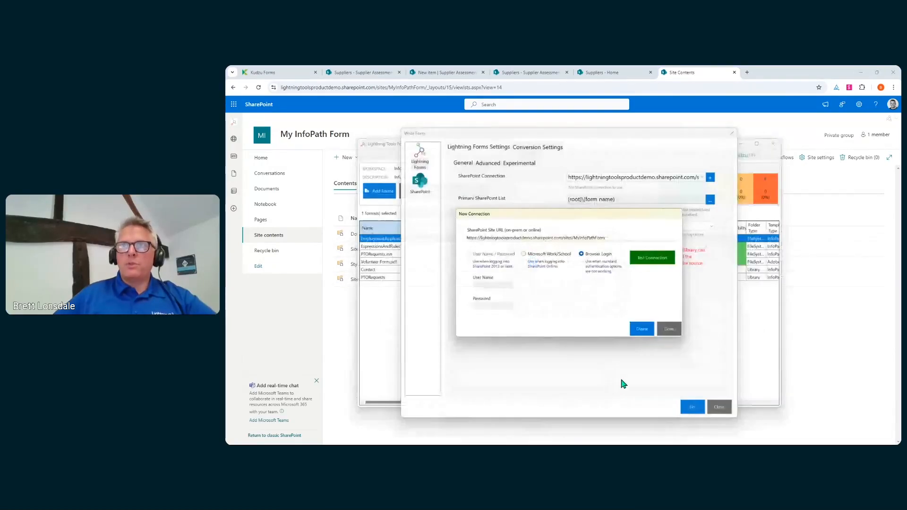
left_click(642, 329)
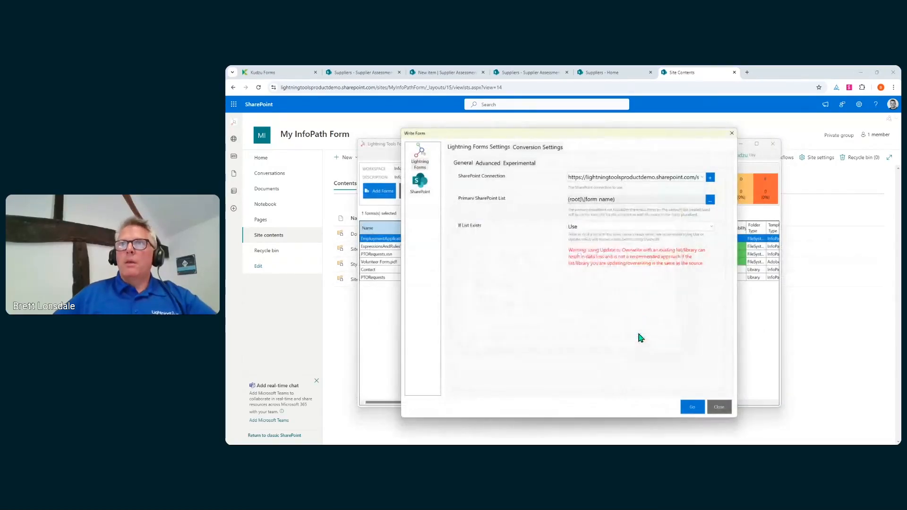
Write the Employment Application form to the new site and close Write Form.
left_click(691, 408)
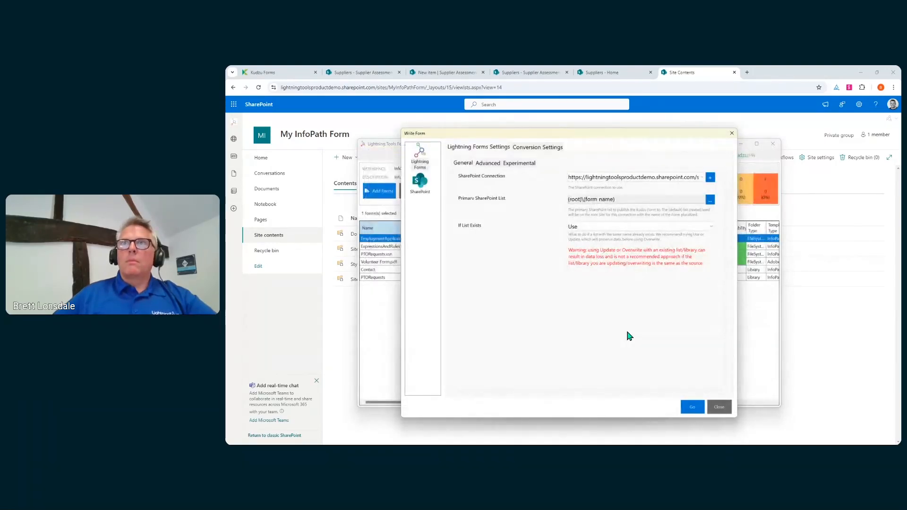
left_click(692, 409)
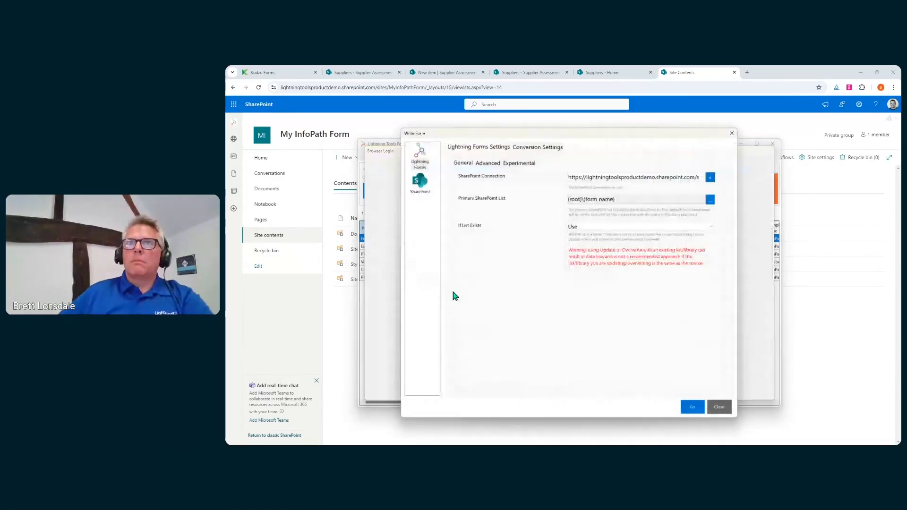
left_click(719, 407)
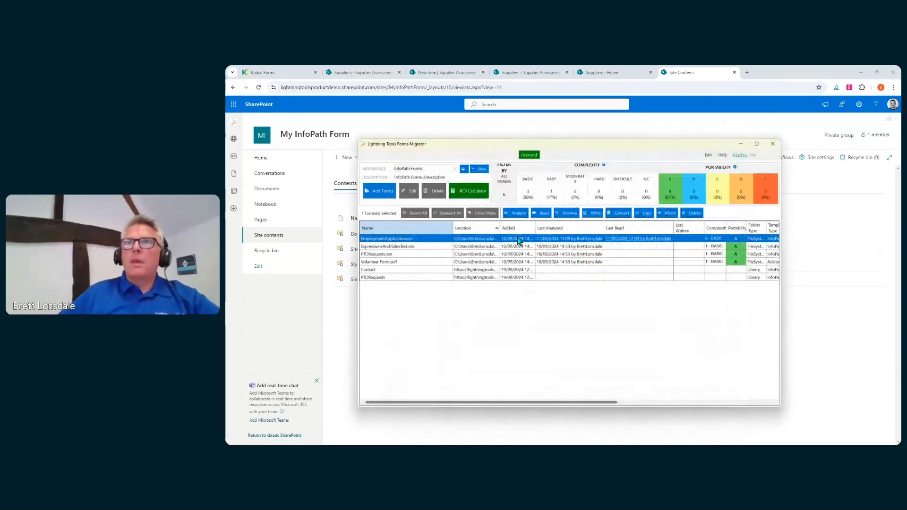
Write the form again, reload Site contents, and open the new EmploymentApplications list.
left_click(595, 213)
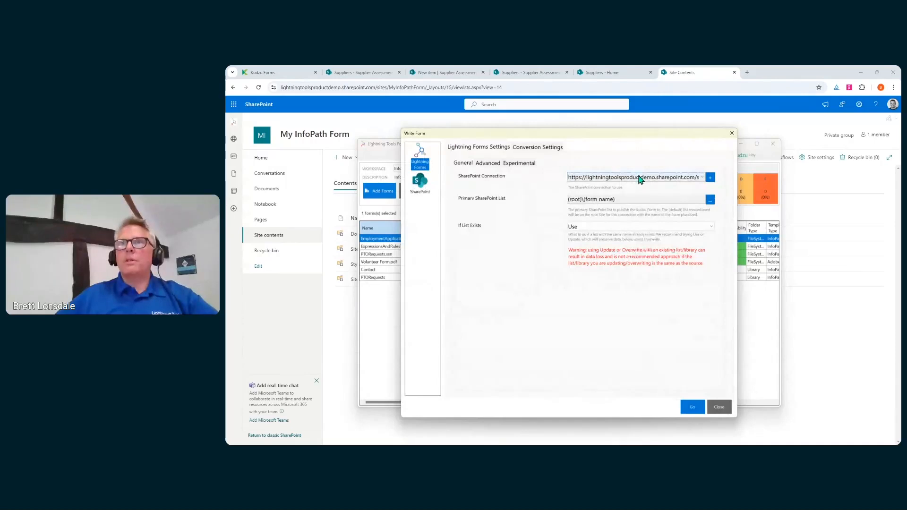
left_click(693, 405)
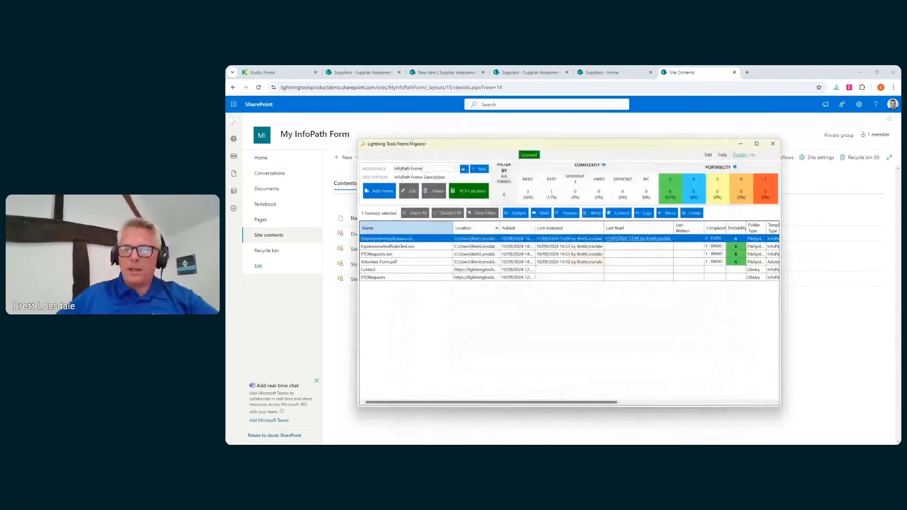
right_click(550, 349)
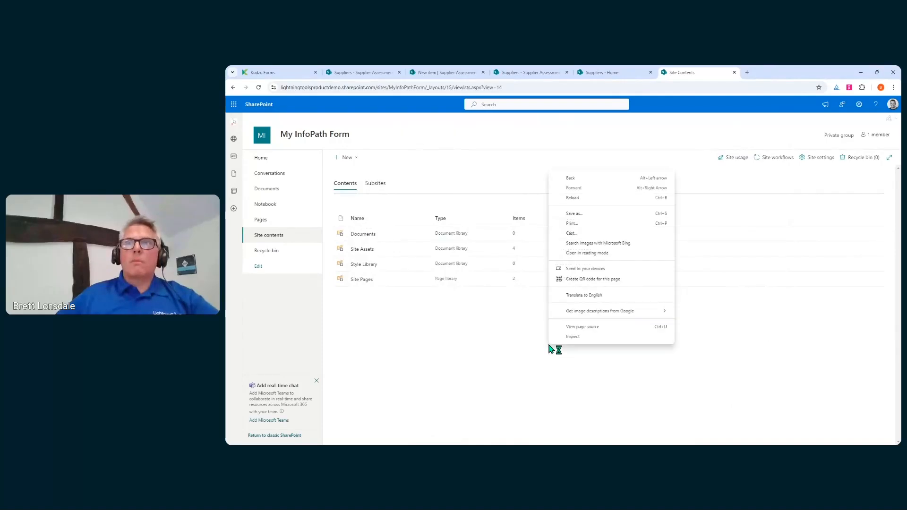
left_click(598, 198)
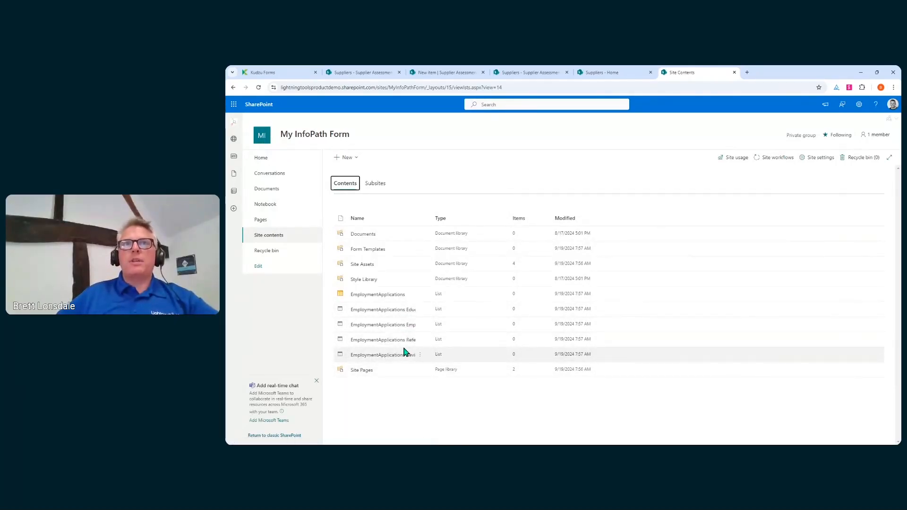
left_click(384, 295)
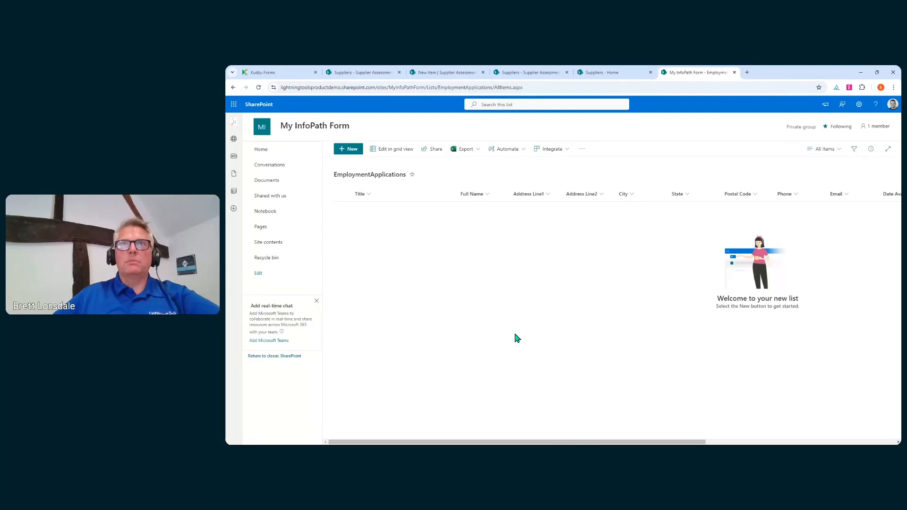
Refresh the list and start a new item, entering the applicant's first name in Full Name.
key("F5")
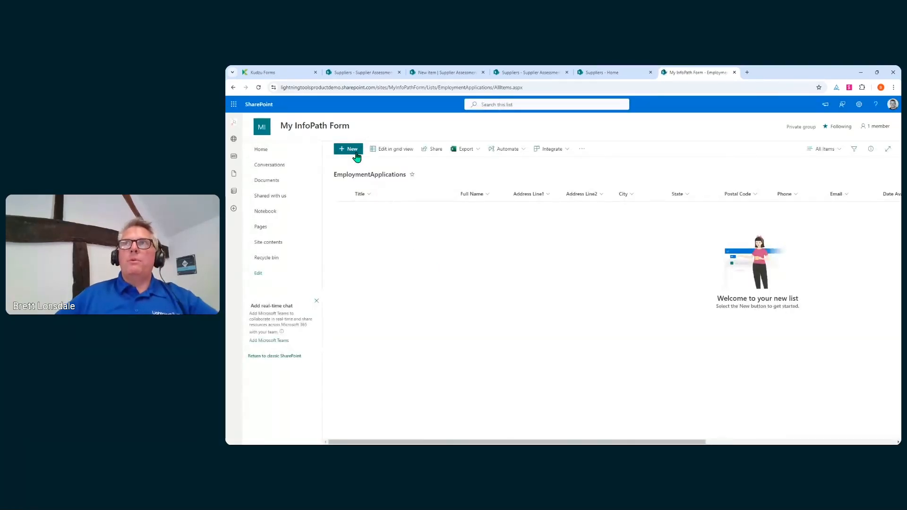
left_click(356, 154)
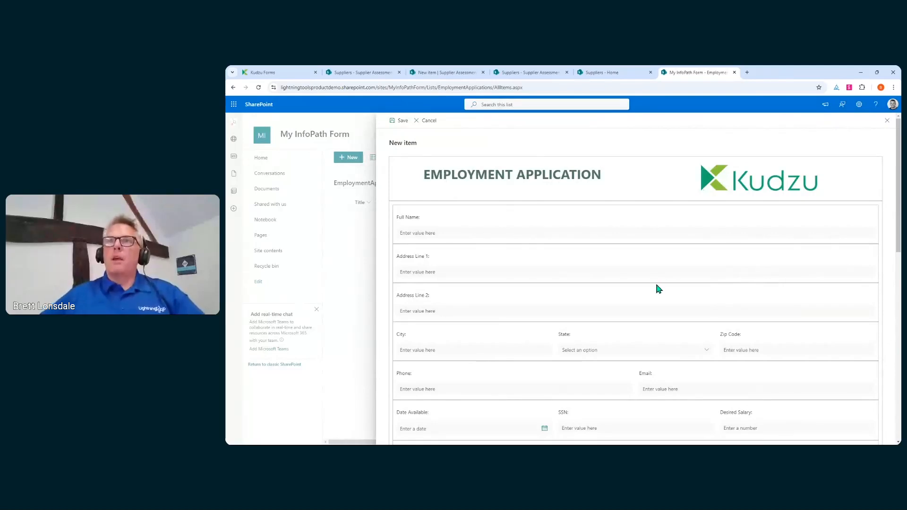
scroll(656, 289, "down", 3)
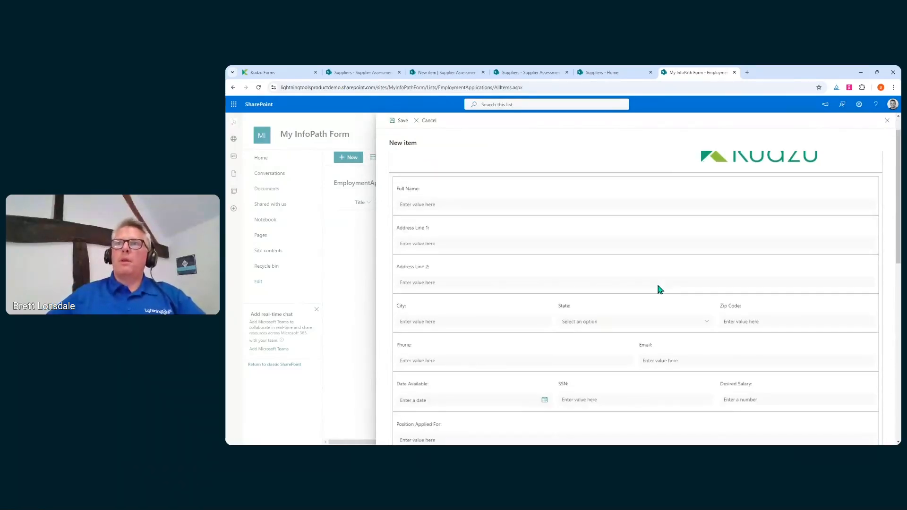
scroll(657, 283, "up", 3)
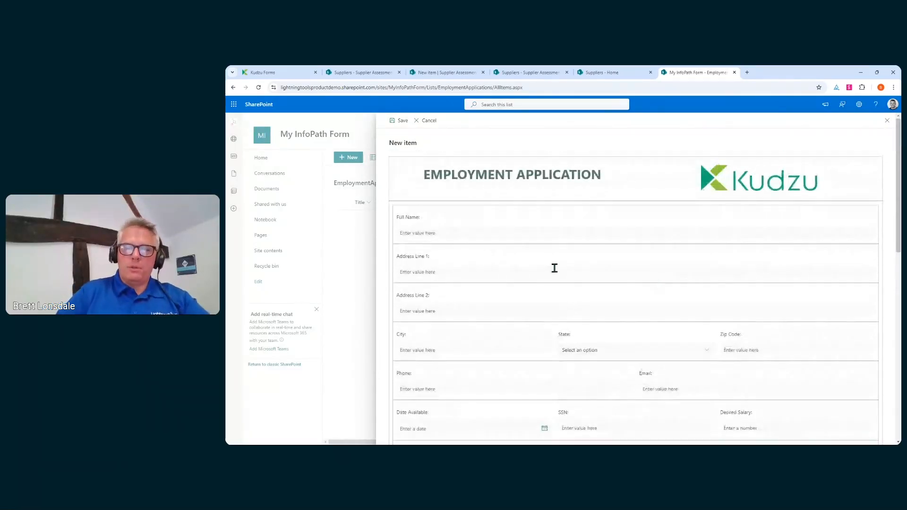
left_click(444, 233)
type("Brett")
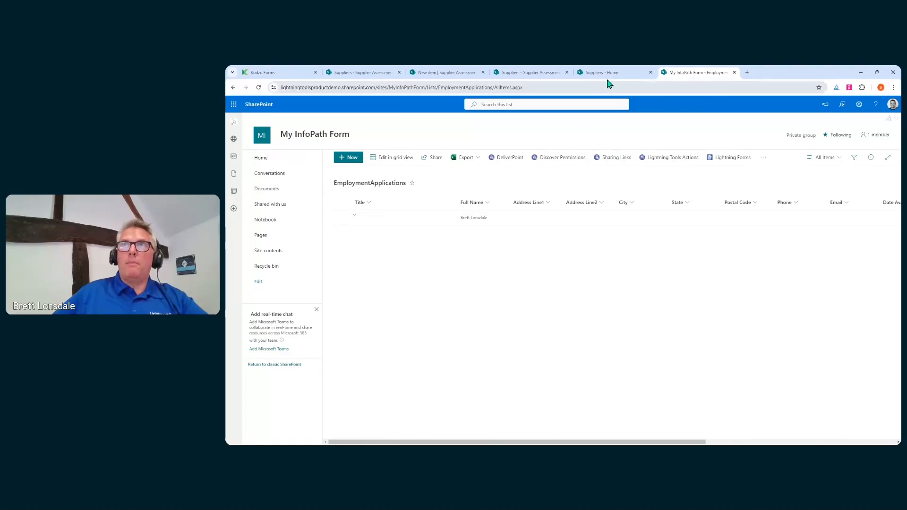
Browse the Wizard's form readers in Kudzu Forms, then launch Form Pilot from Home.
left_click(262, 73)
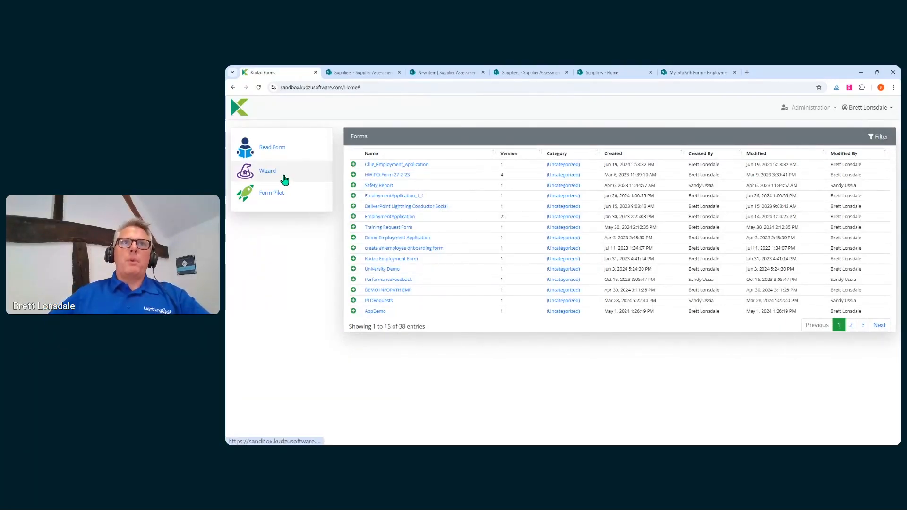
left_click(267, 171)
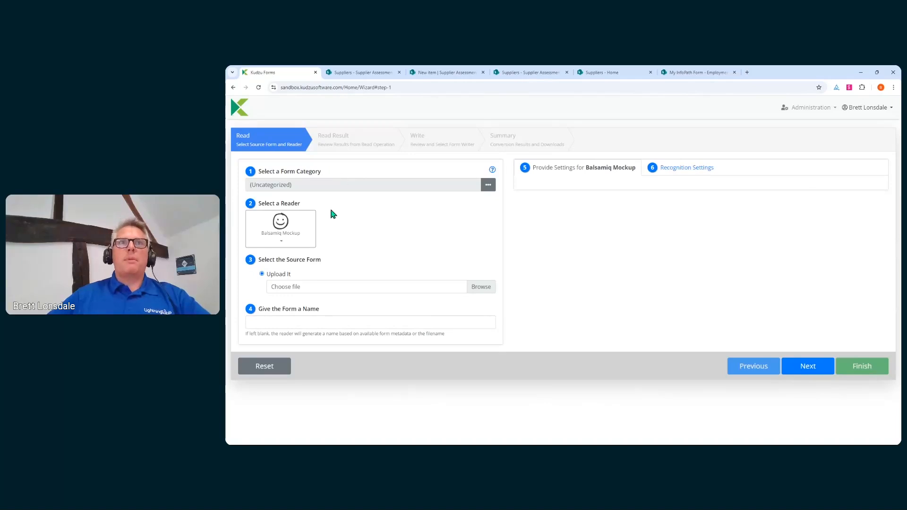
left_click(281, 232)
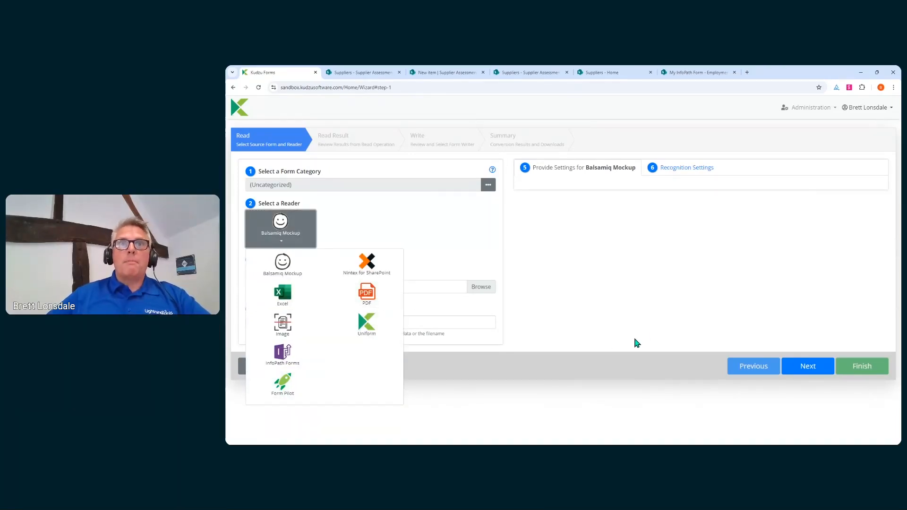
left_click(652, 334)
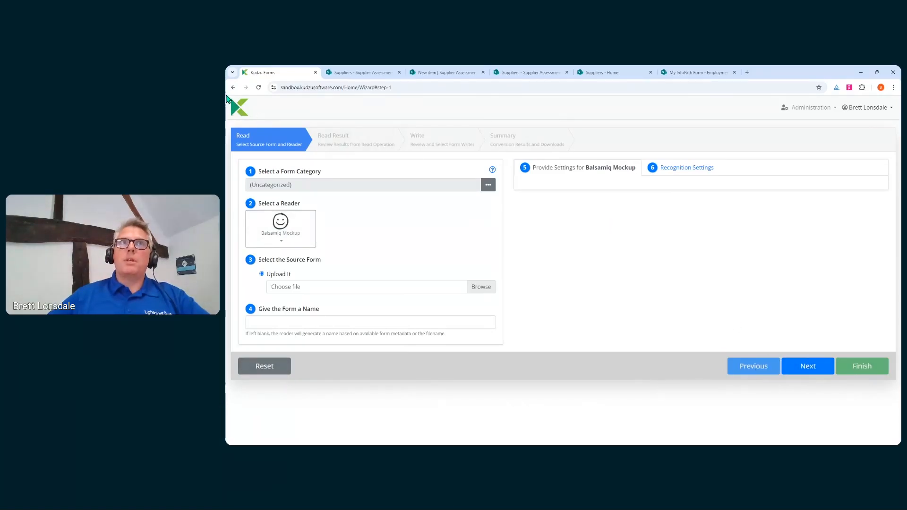
left_click(241, 107)
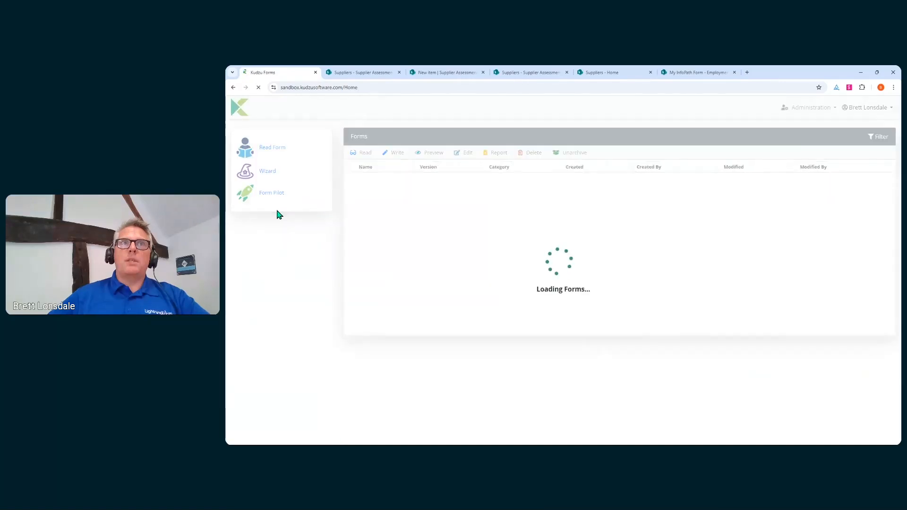
left_click(270, 200)
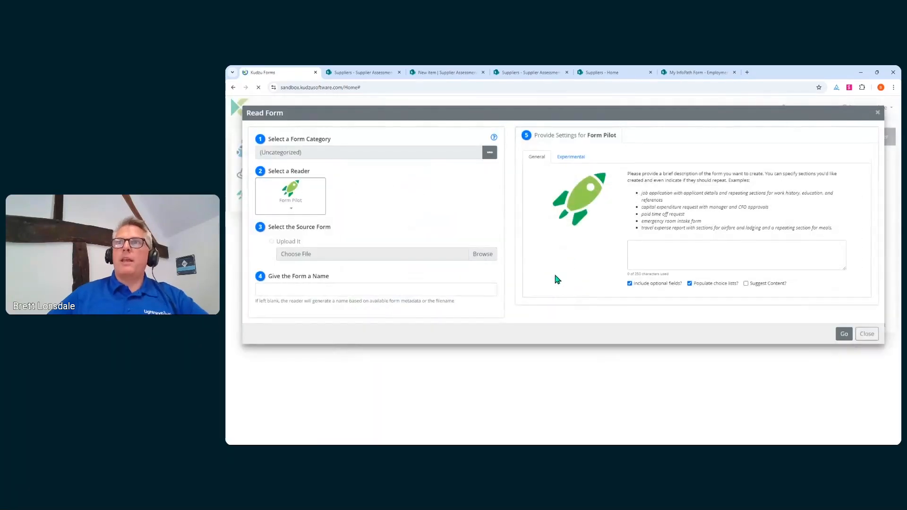
Generate a speakers' dietary requirements form with Form Pilot, then advance to the Forms Studio slide.
left_click(763, 261)
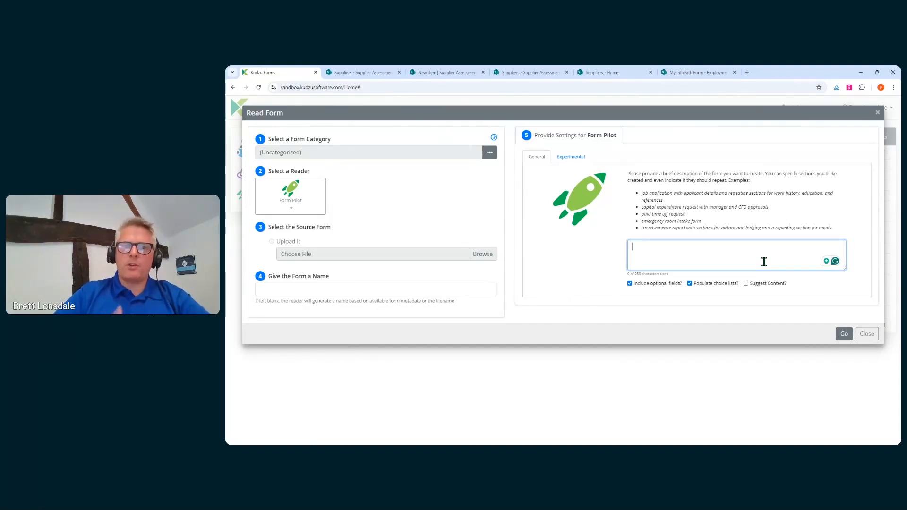
type("Create")
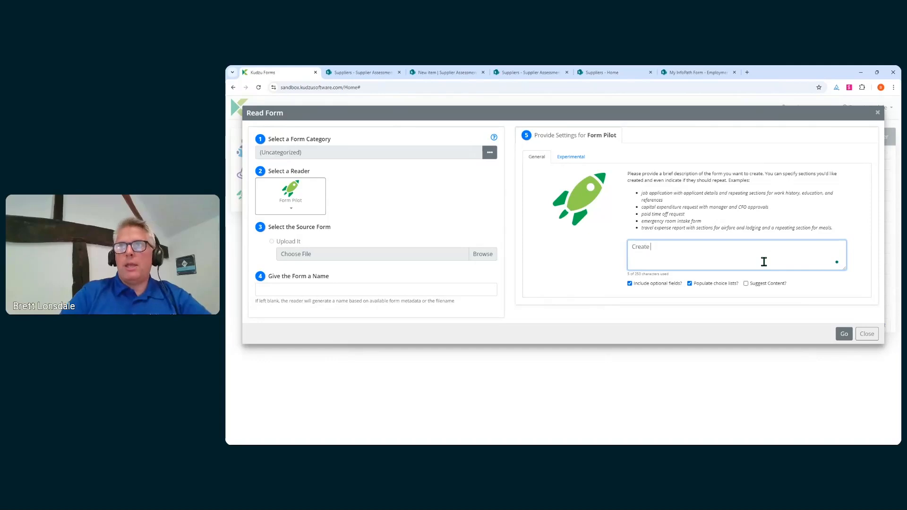
type(" me a form ")
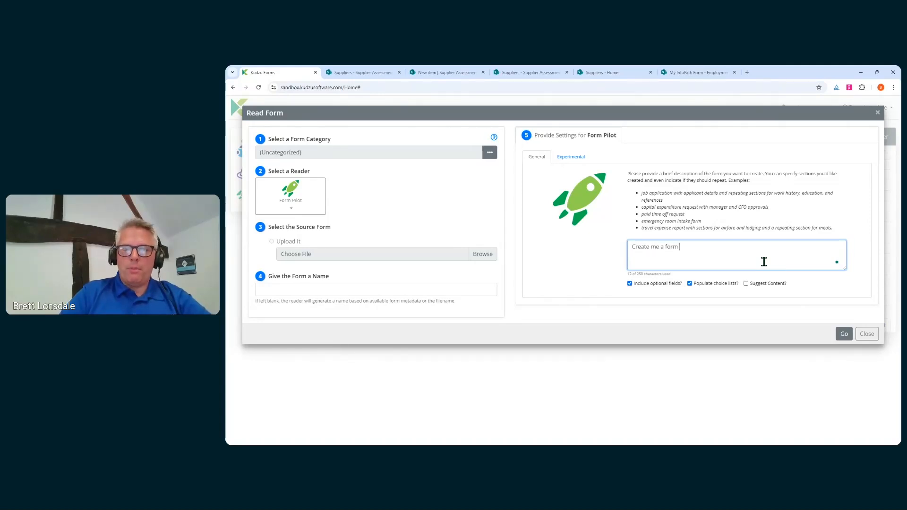
type("asking spe")
type("aker")
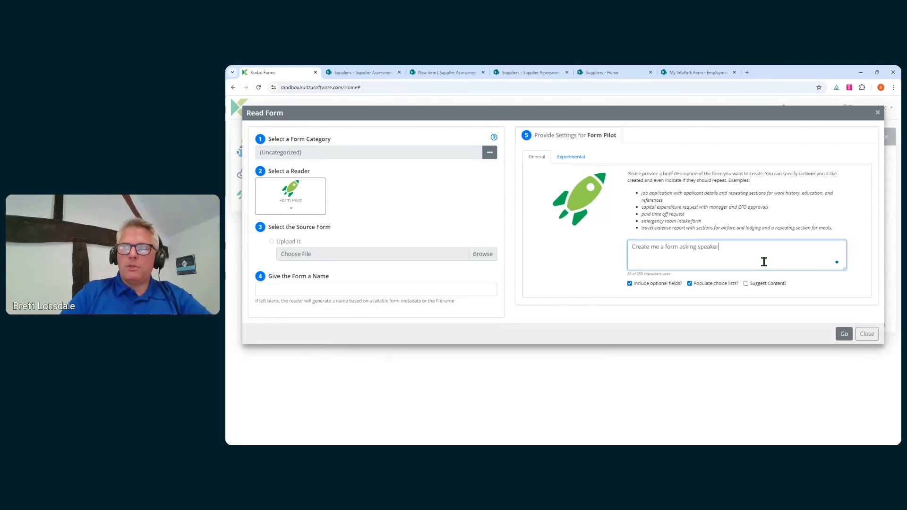
type("s for thei")
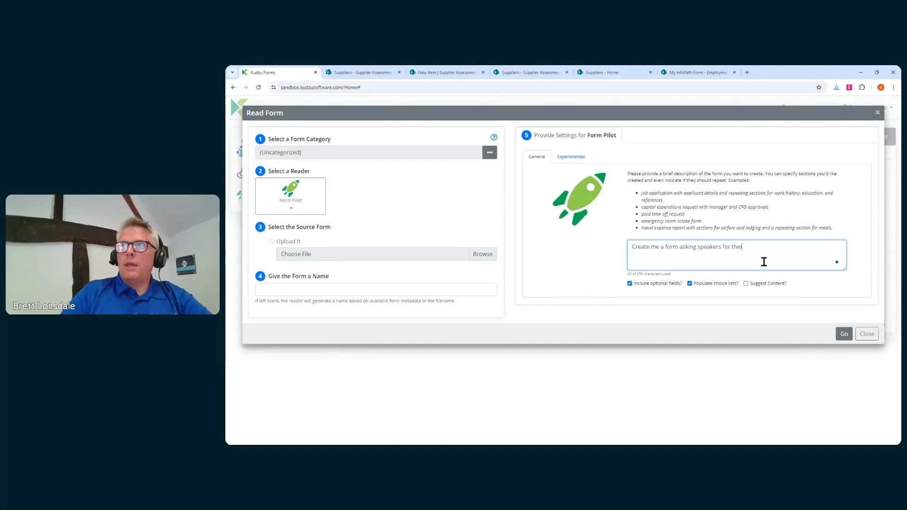
type("r diet")
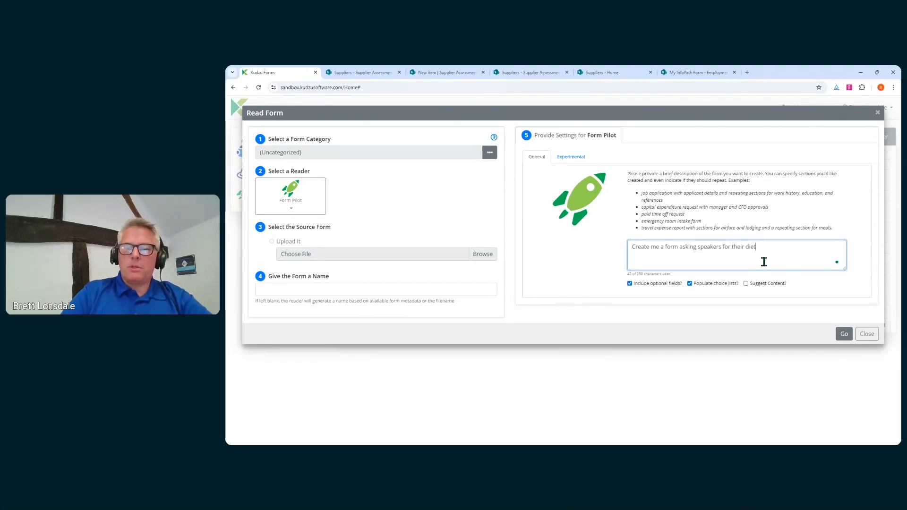
type("ry requirements")
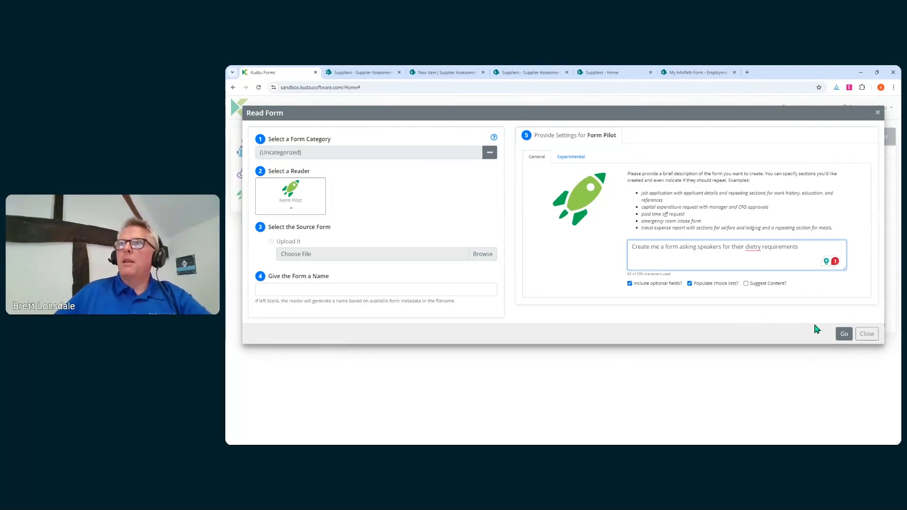
left_click(843, 335)
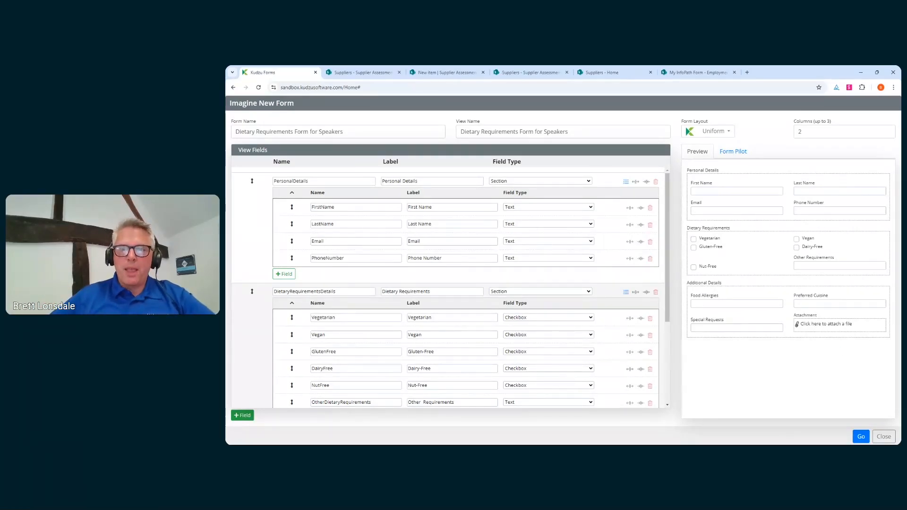
key("alt+Tab")
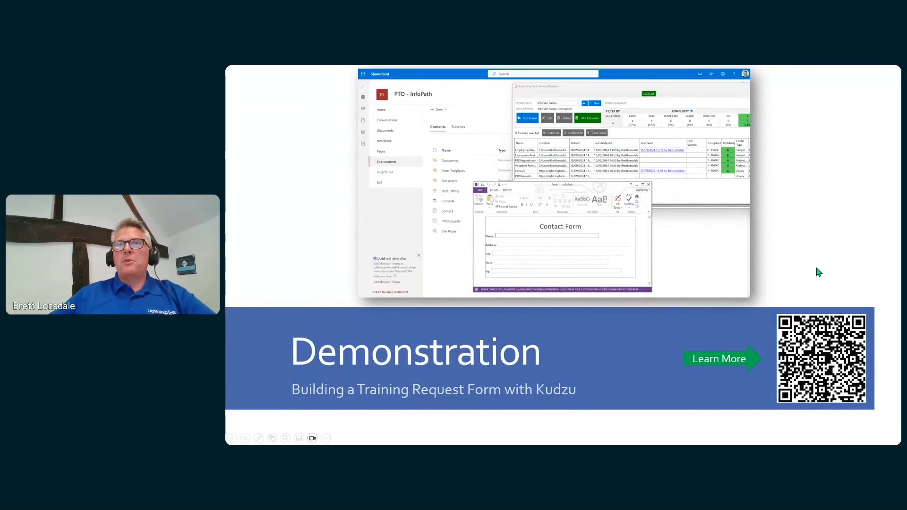
left_click(636, 336)
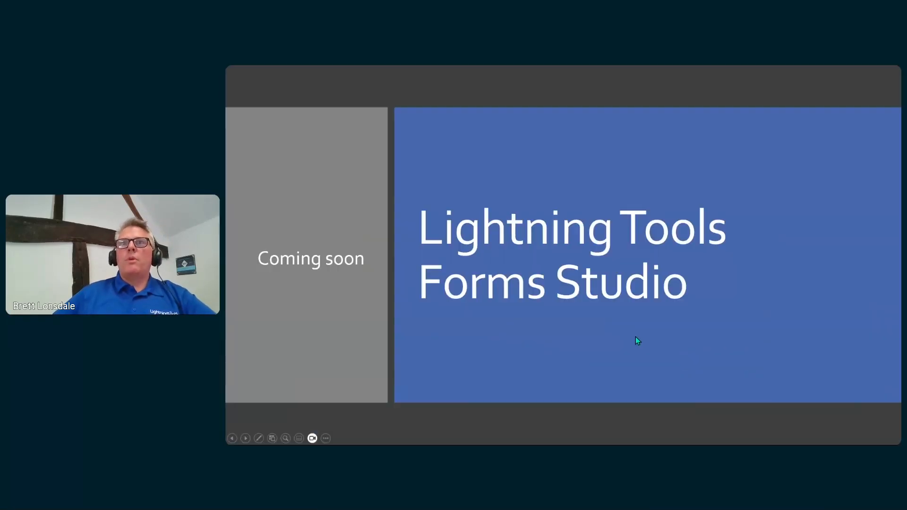